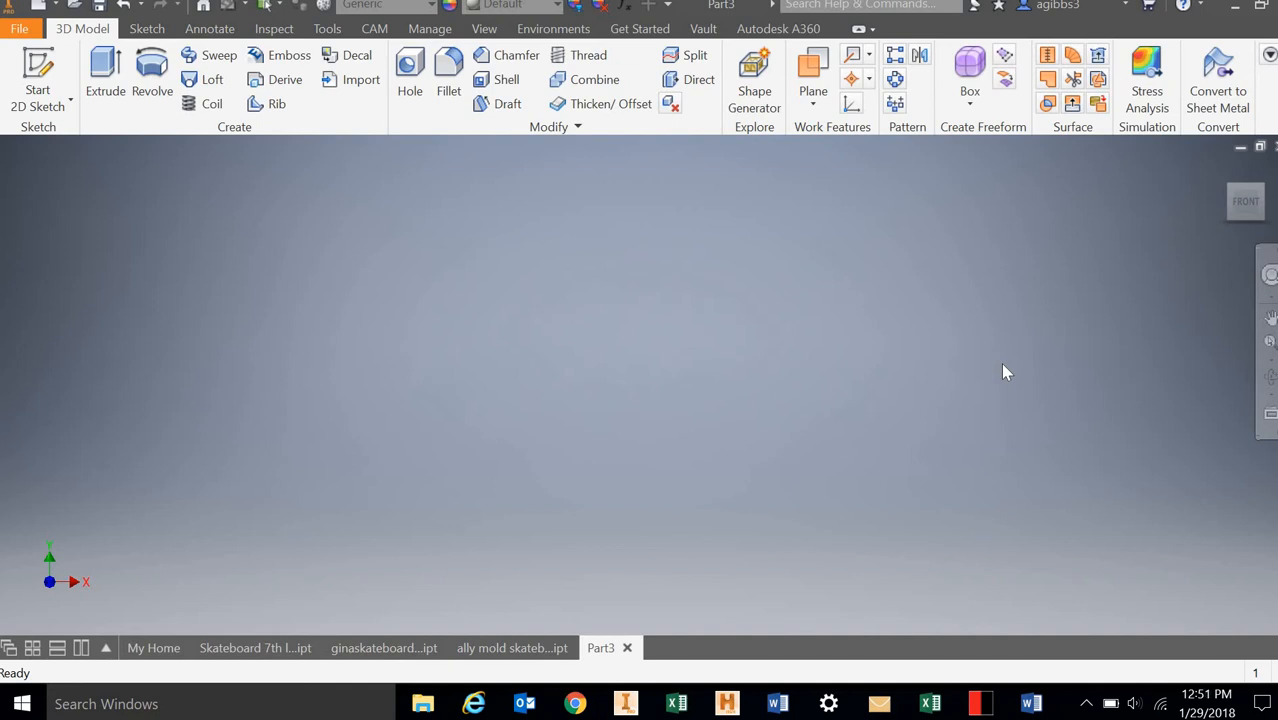
- Start a 2D sketch on the XY plane and draw a rectangle about 1.96 in wide and 0.69 in high around the origin
left_click(40, 66)
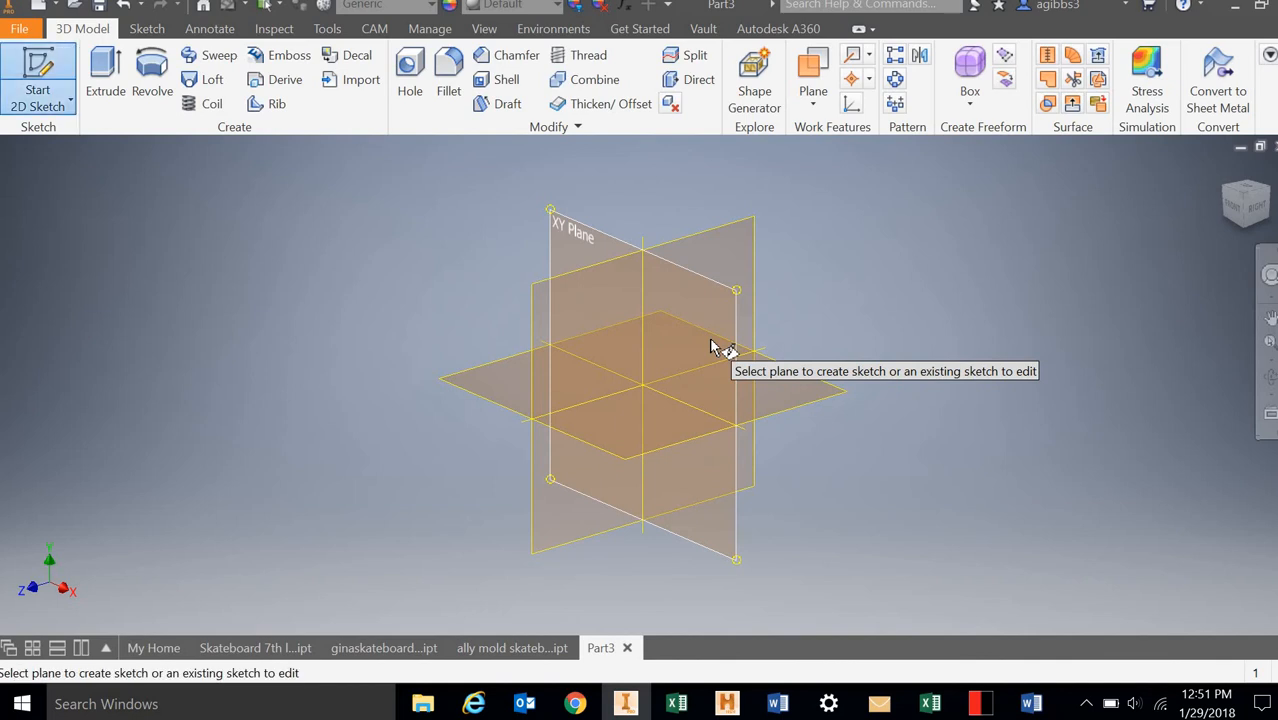
left_click(710, 340)
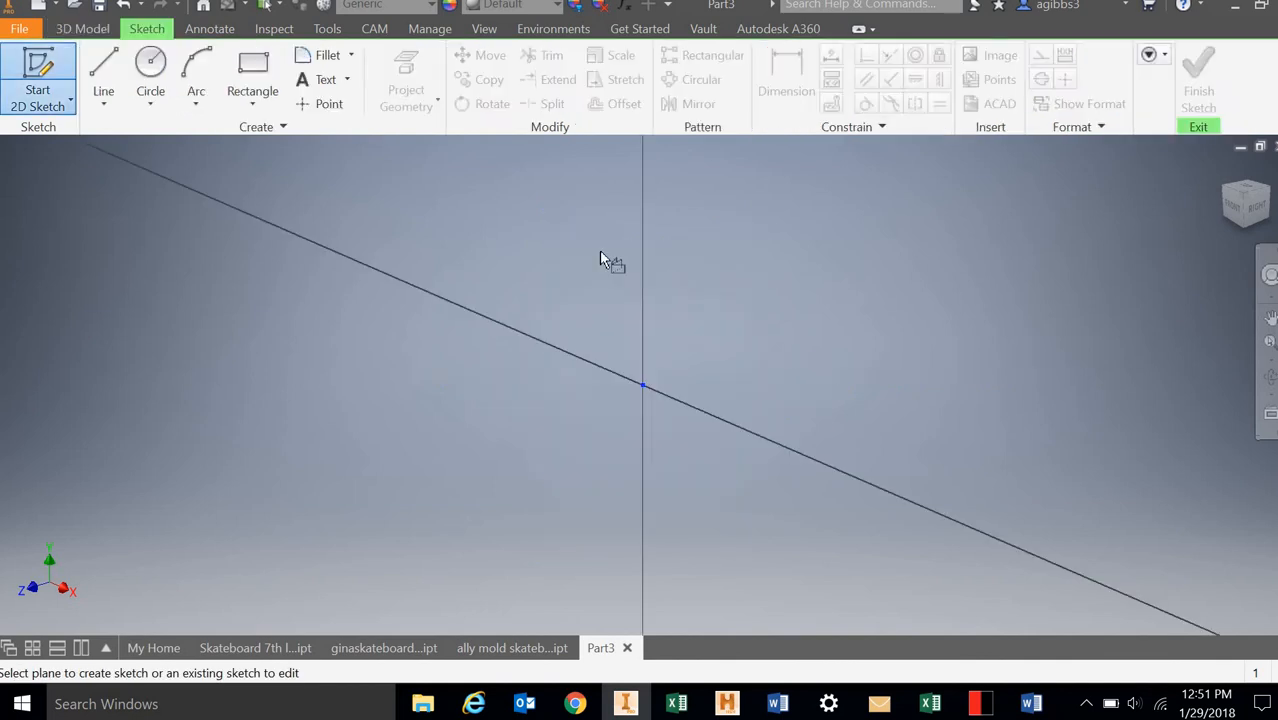
left_click(244, 64)
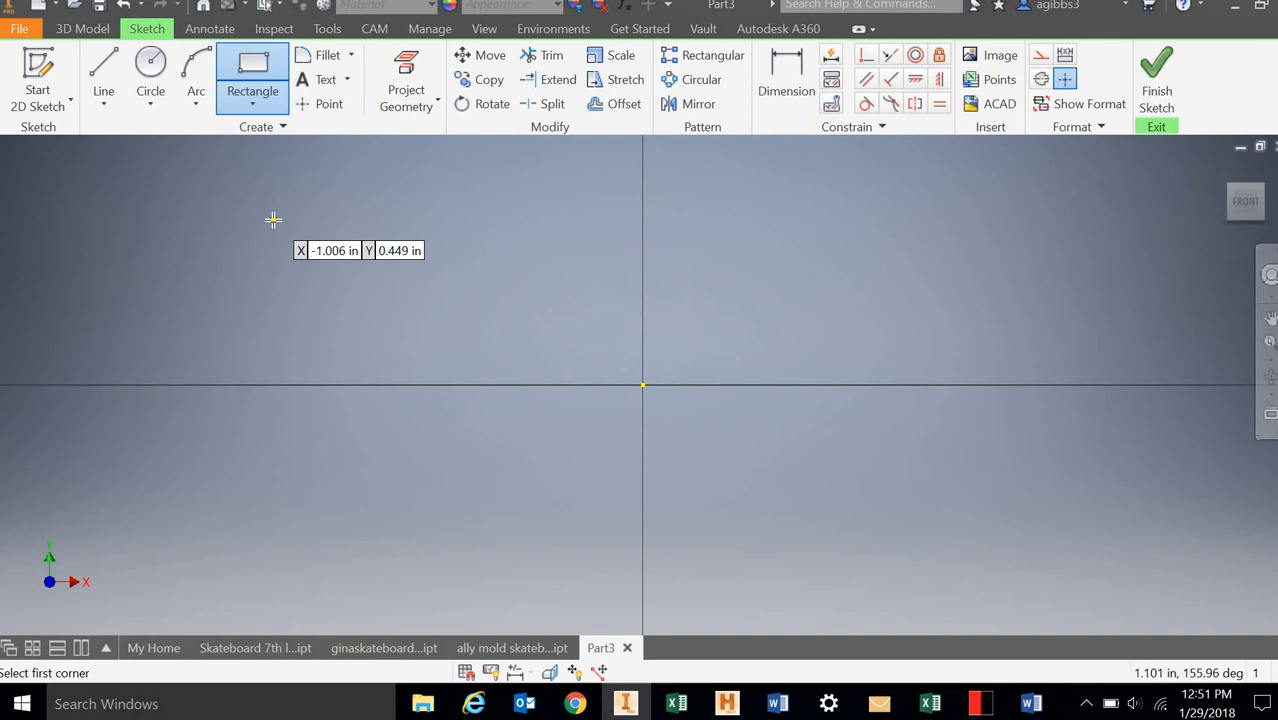
left_click(210, 187)
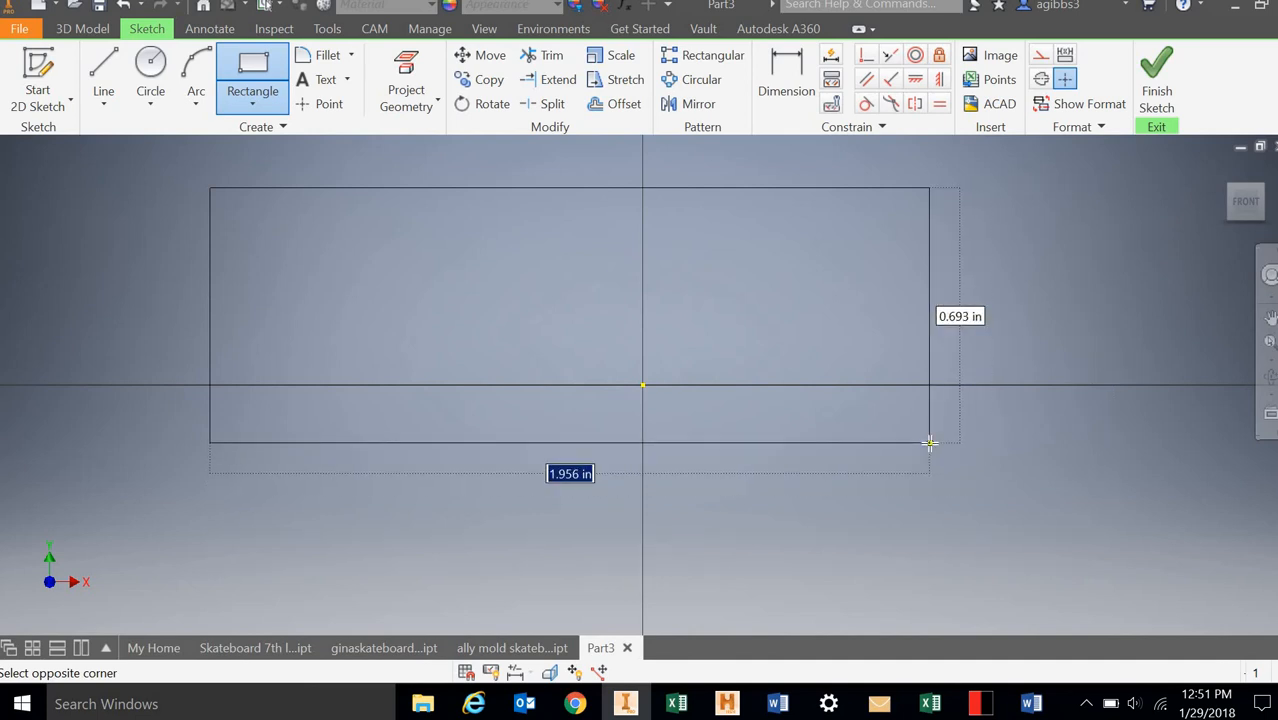
left_click(929, 442)
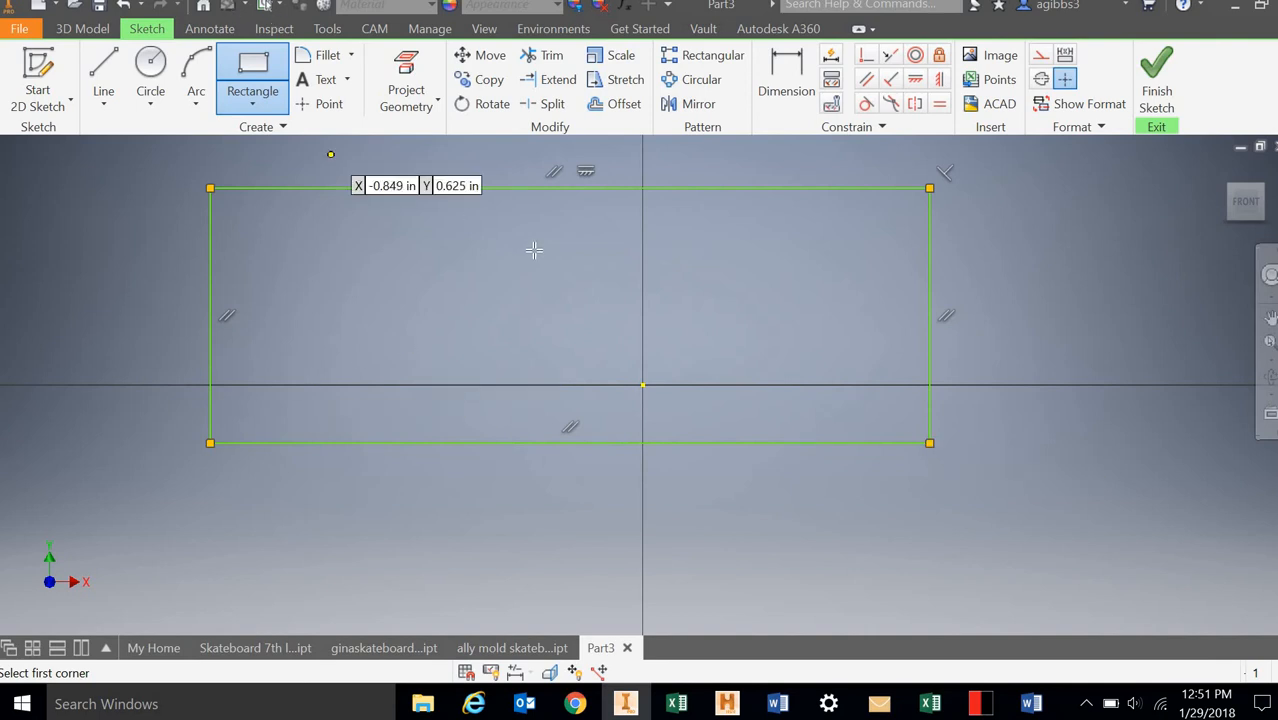
- Dimension the distance between the rectangle's two vertical sides and set it to 11 in
scroll(534, 249, "up", 2)
scroll(534, 249, "up", 2)
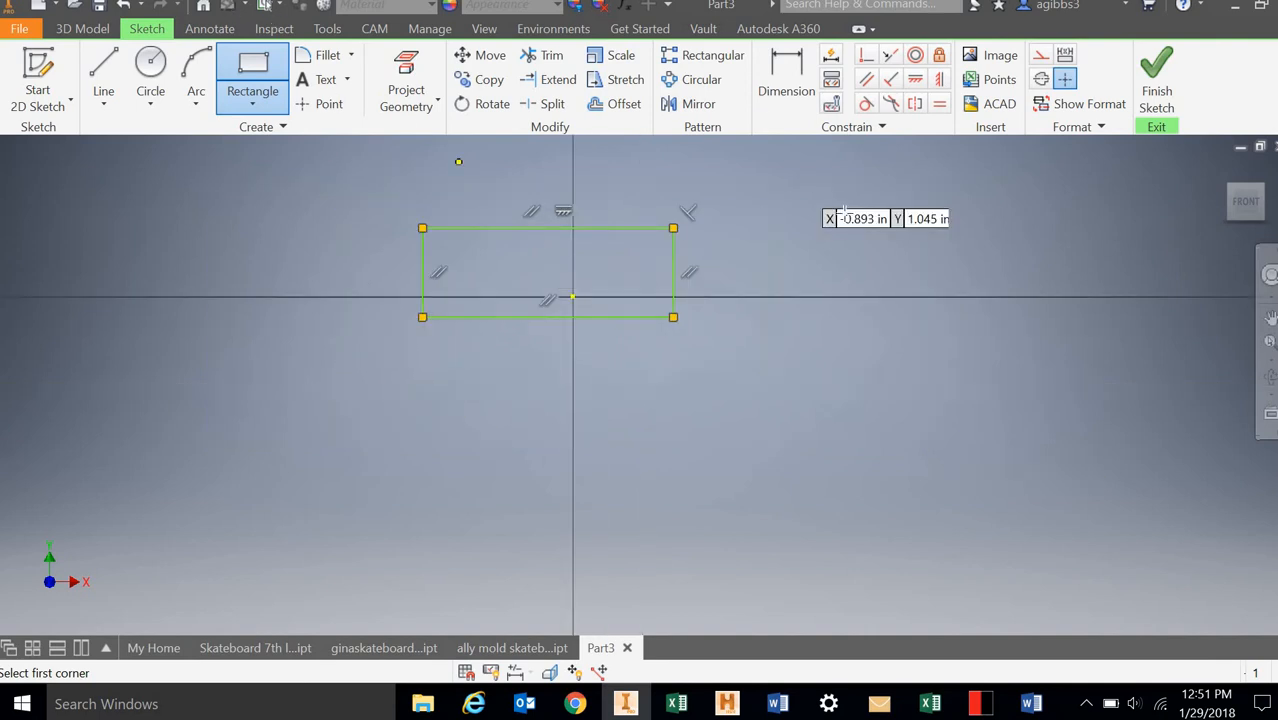
left_click(785, 76)
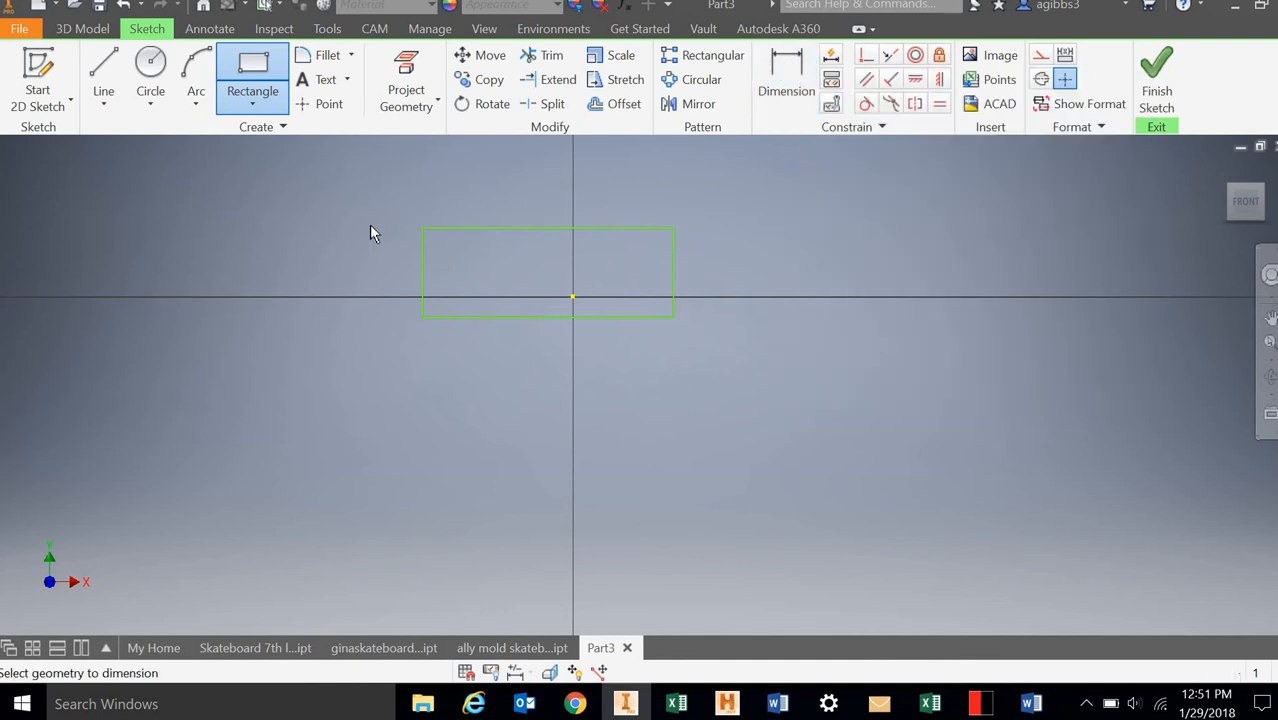
left_click(423, 268)
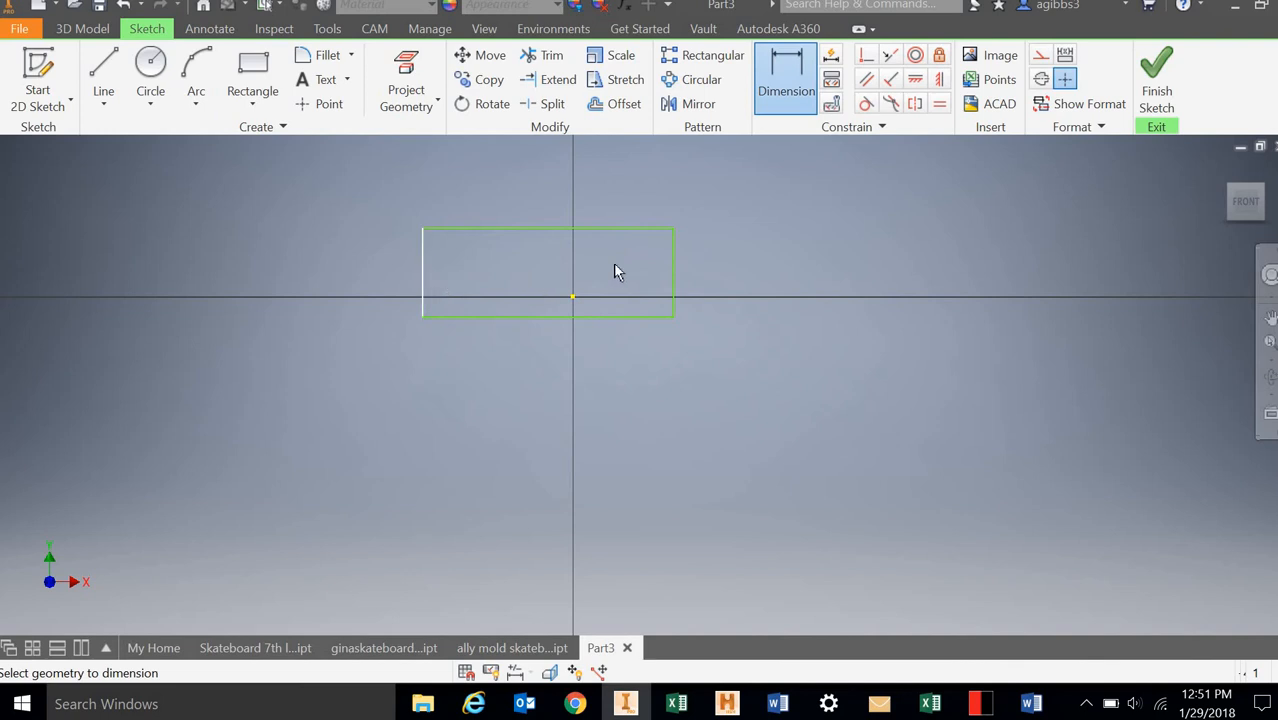
left_click(675, 262)
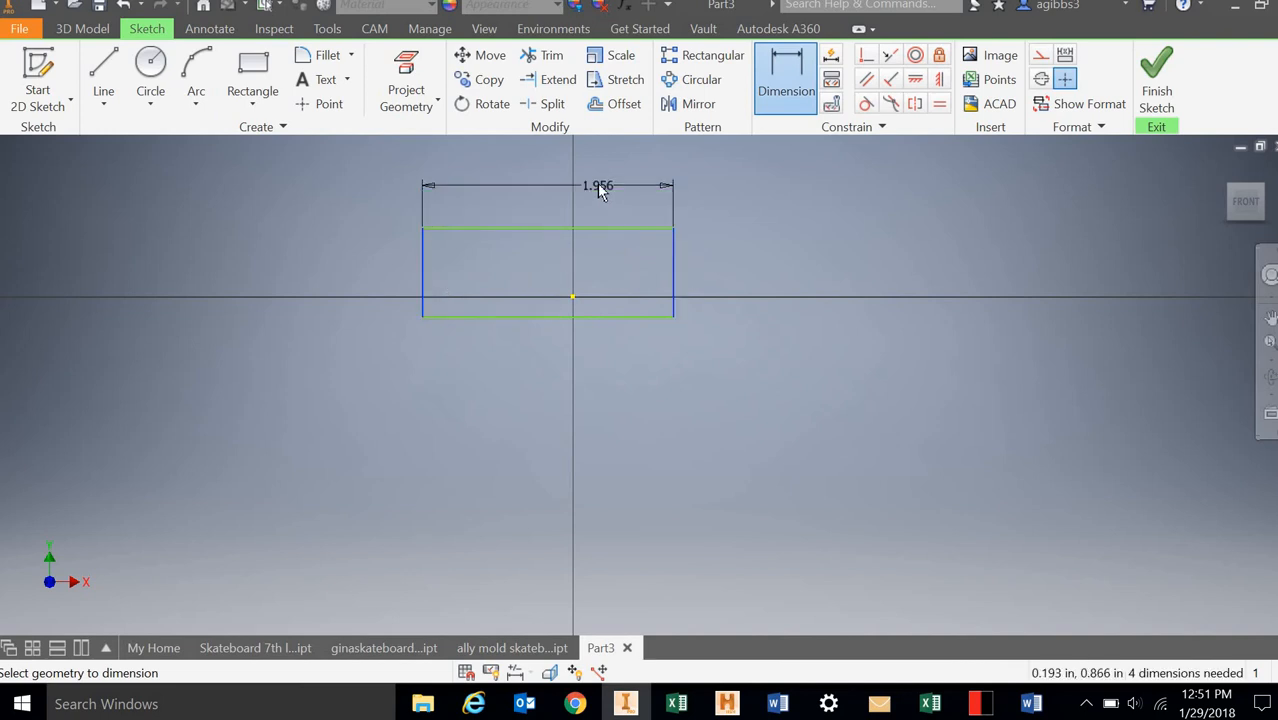
left_click(600, 189)
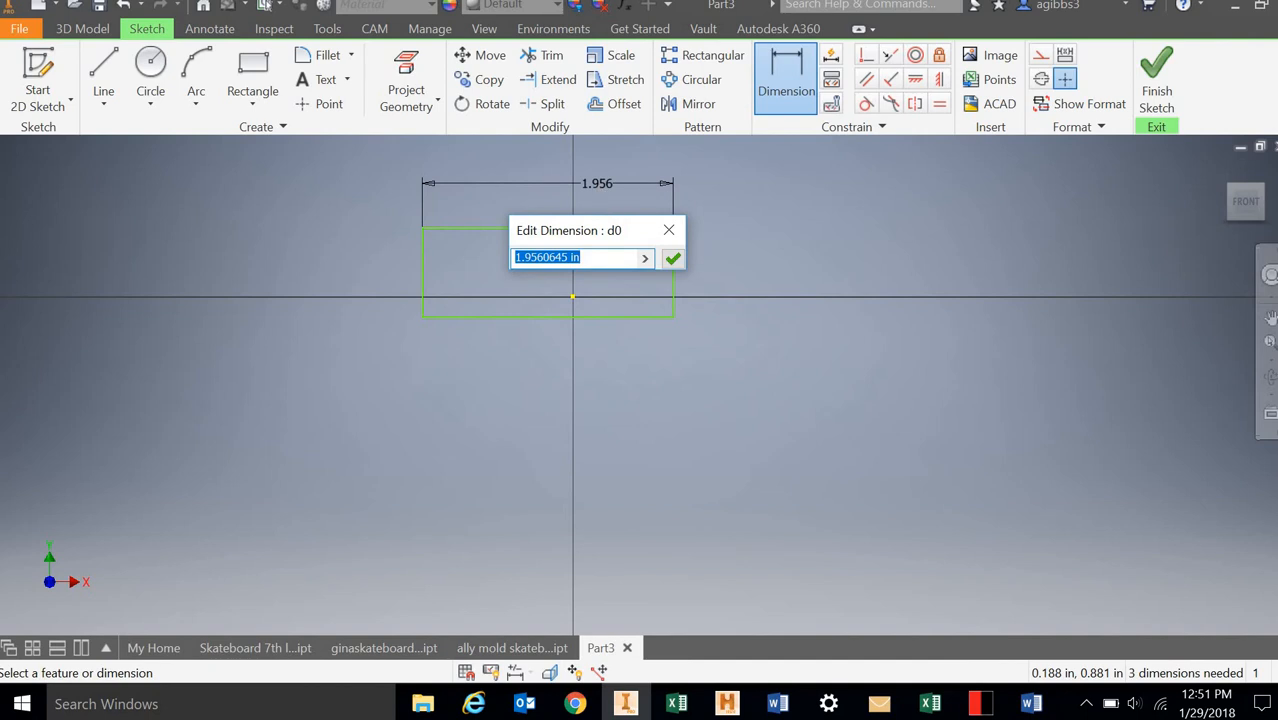
type("1.5")
key("Return")
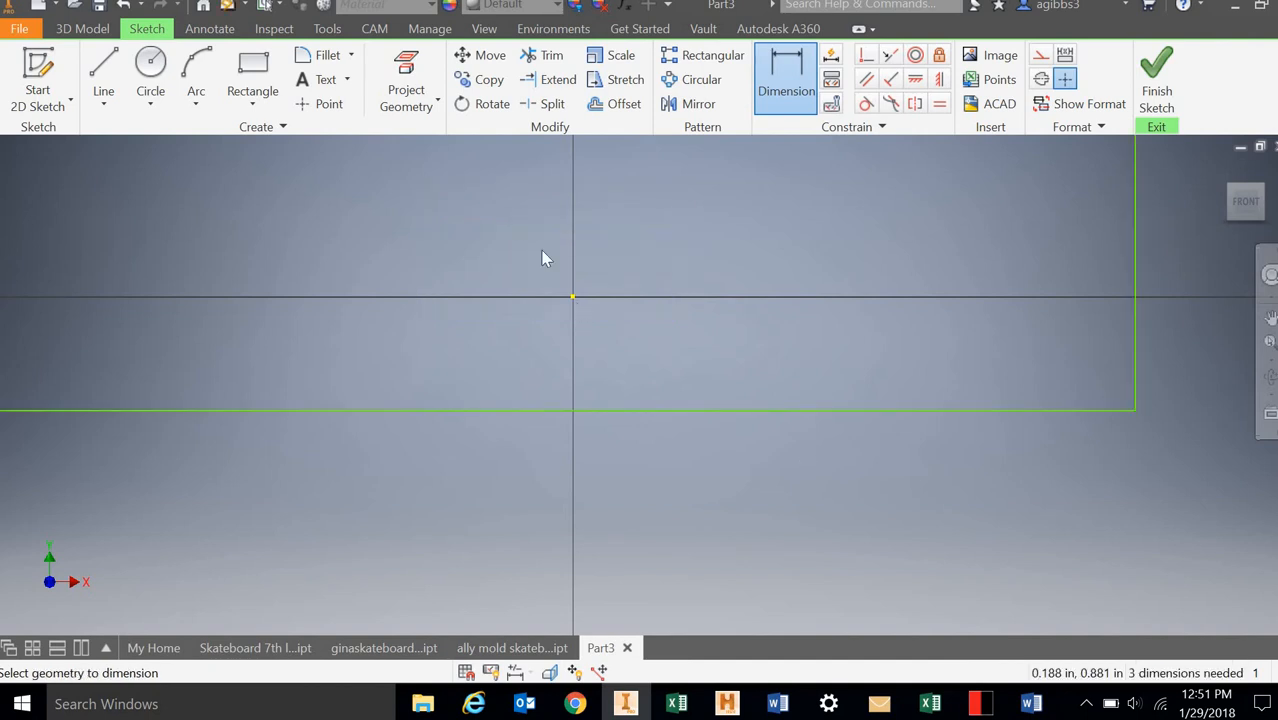
scroll(542, 257, "up", 6)
scroll(548, 206, "up", 3)
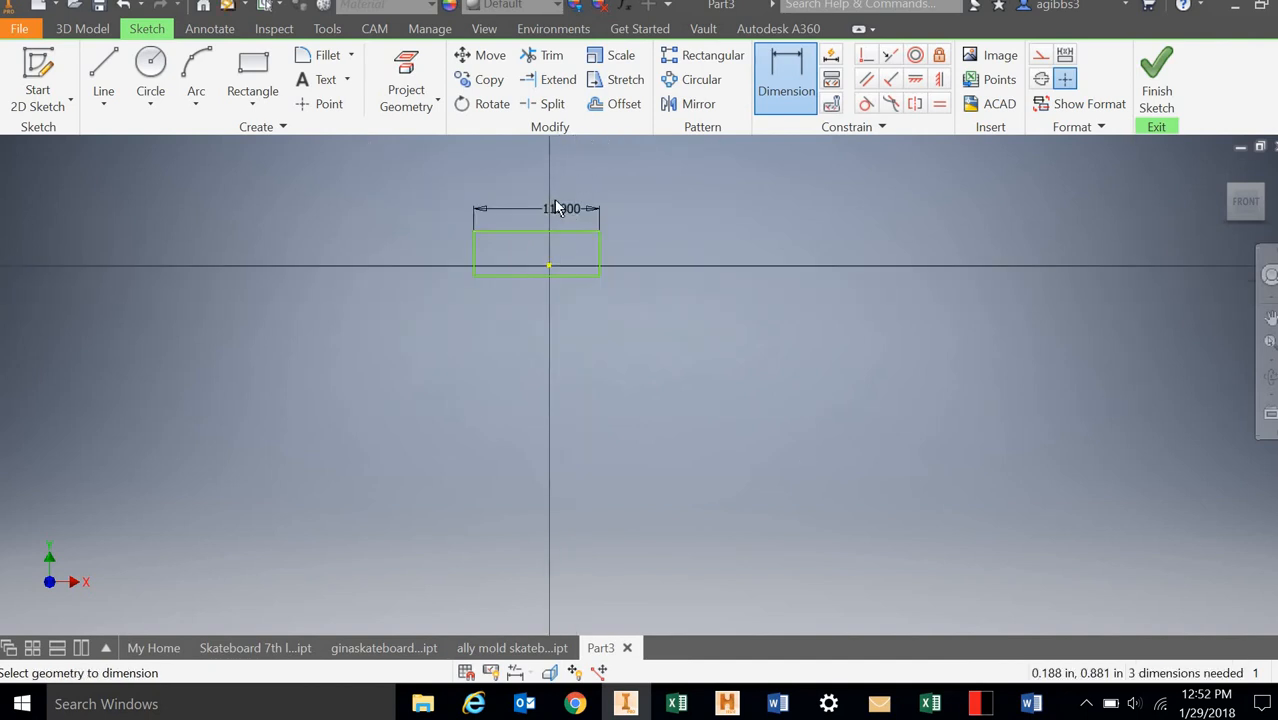
scroll(554, 200, "down", 3)
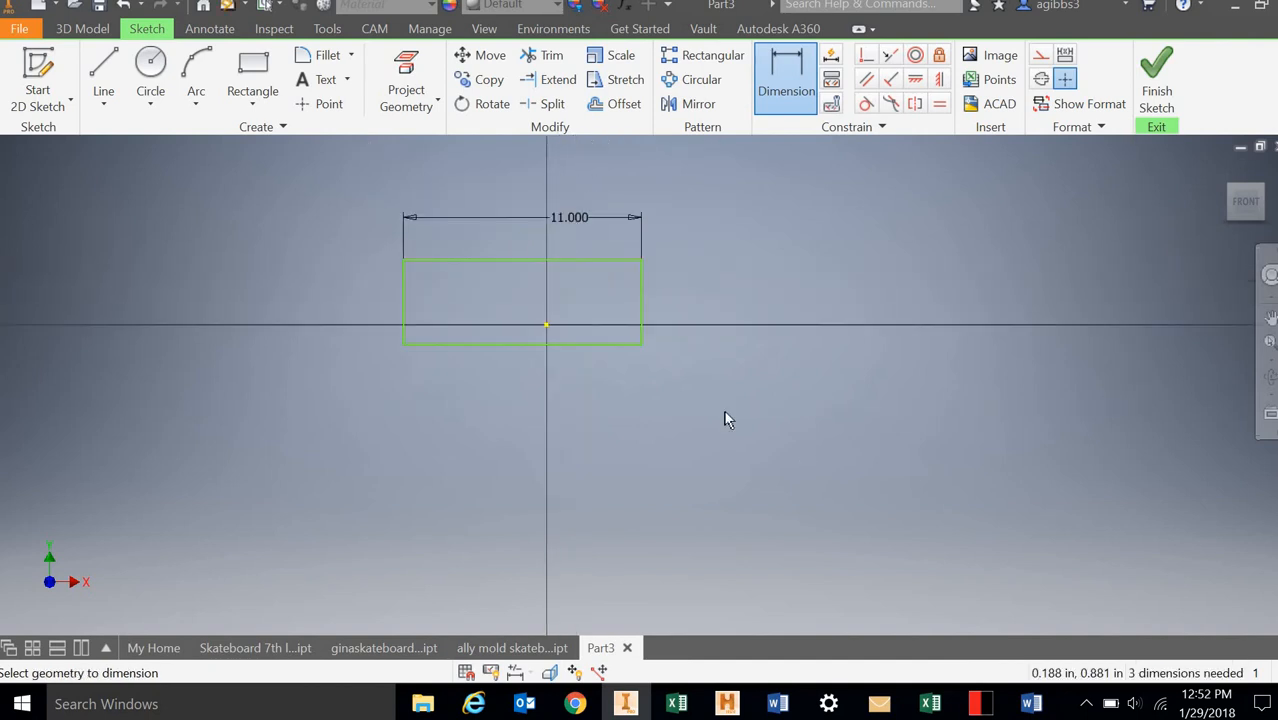
left_click(606, 260)
left_click(613, 344)
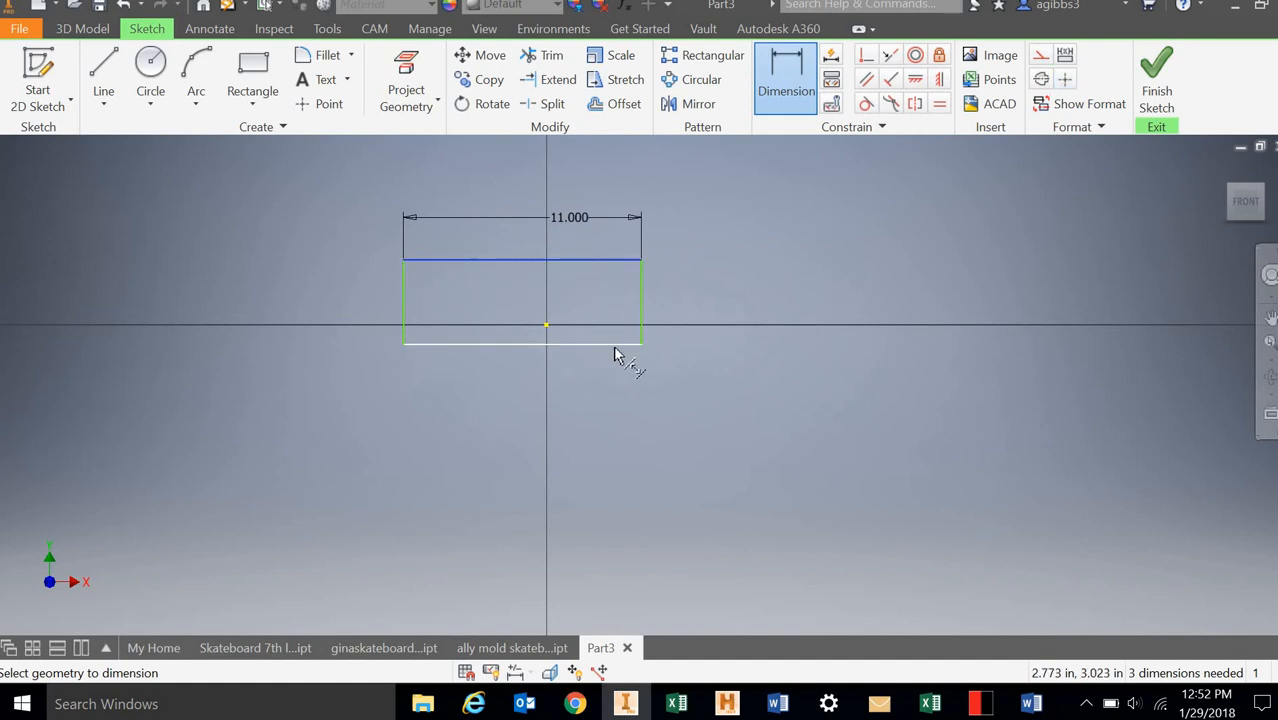
left_click(759, 327)
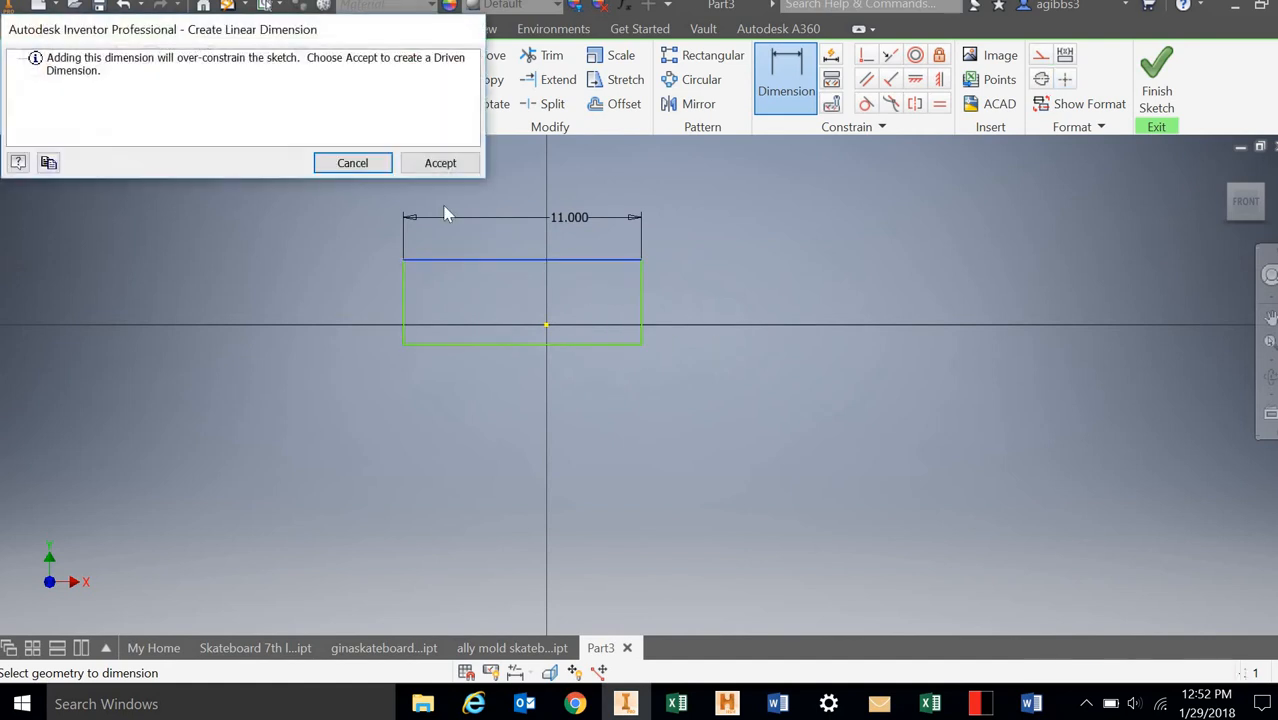
left_click(352, 163)
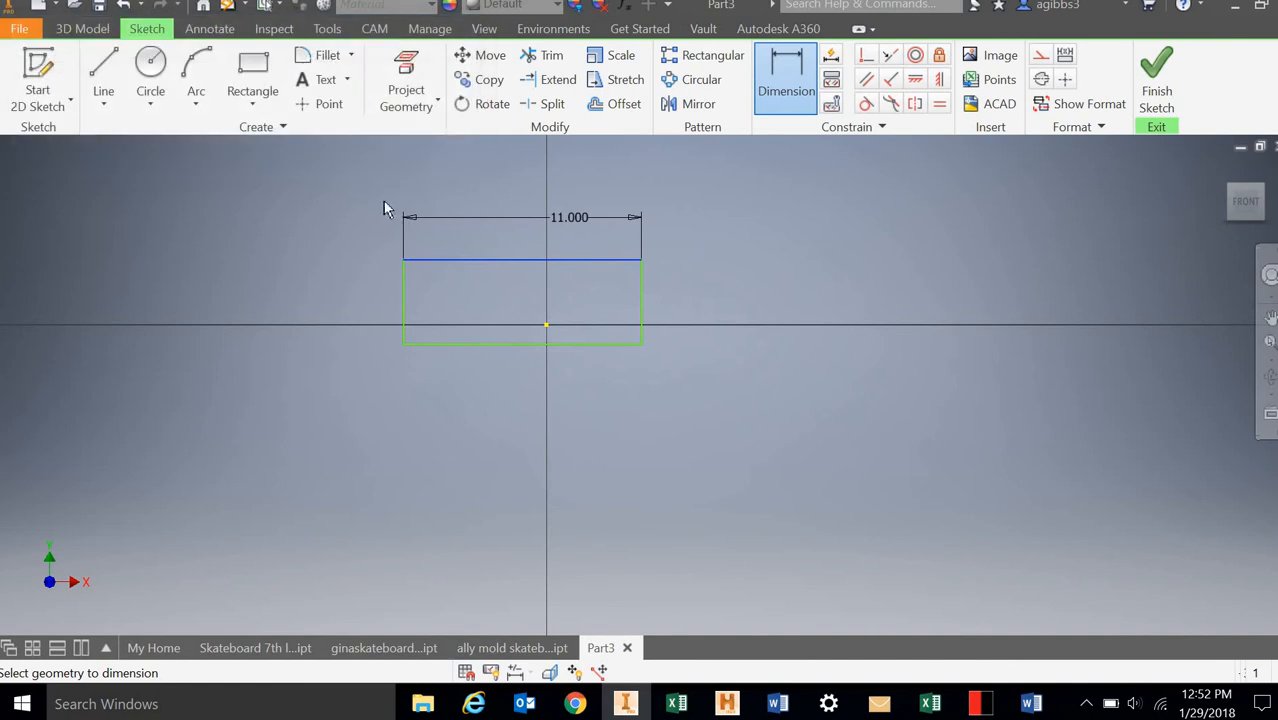
- Dimension the distance between the rectangle's upper and lower edges and set it to 3.5 in
left_click(598, 261)
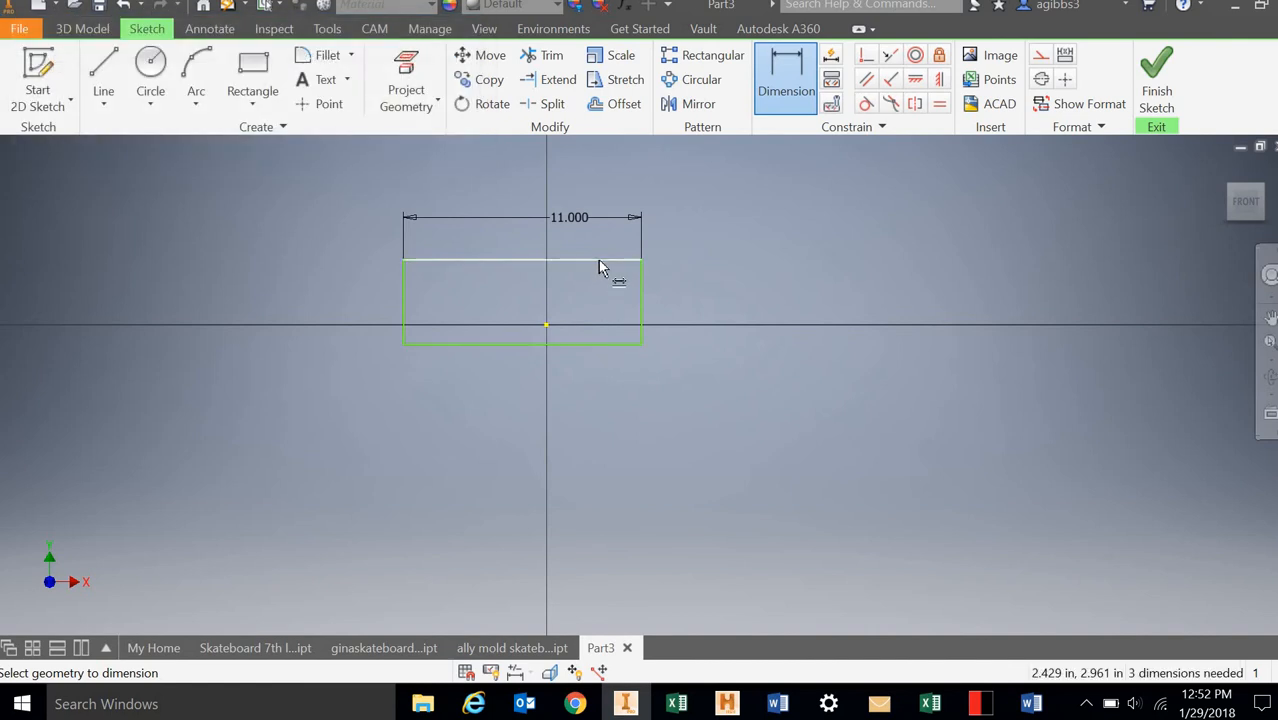
left_click(592, 345)
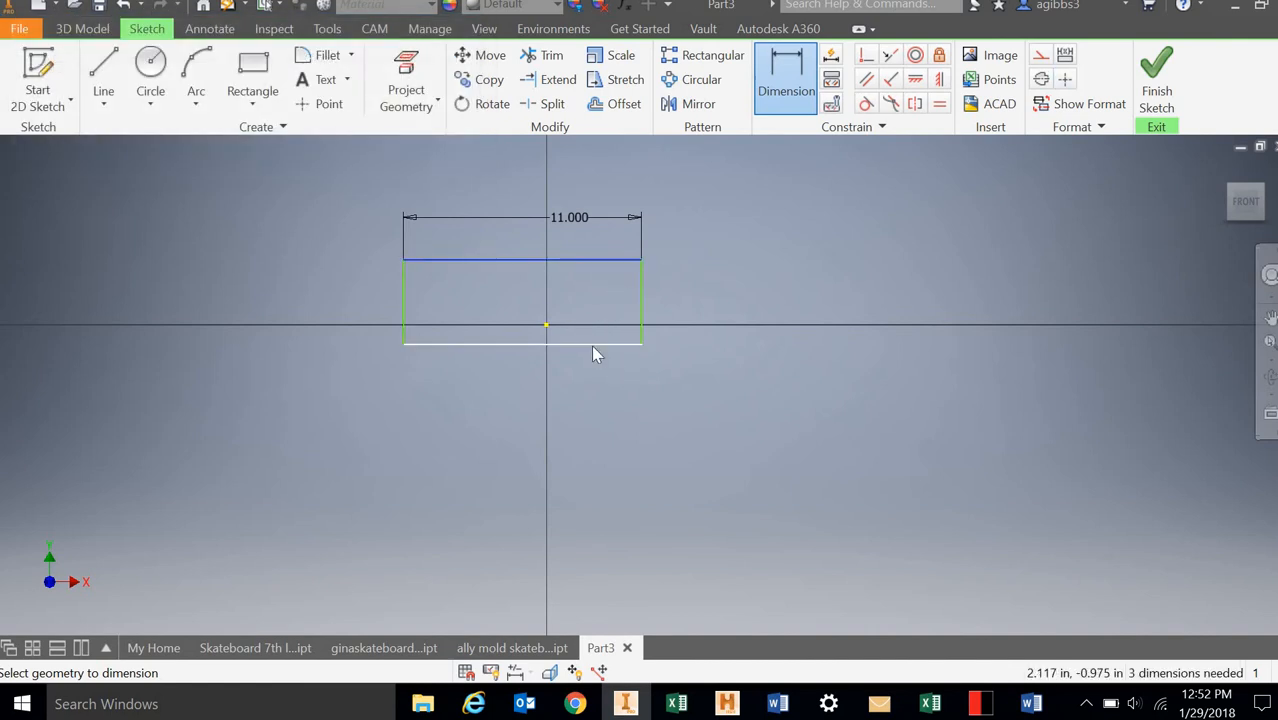
left_click(822, 318)
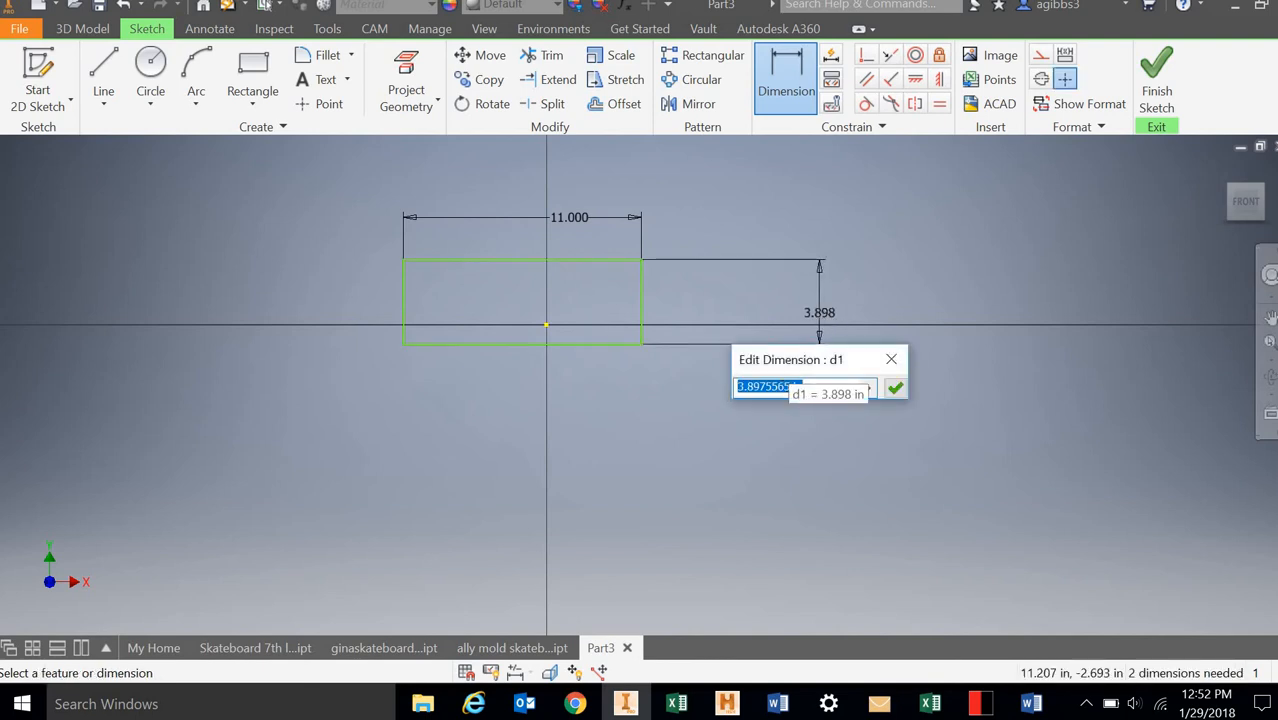
type("3.5")
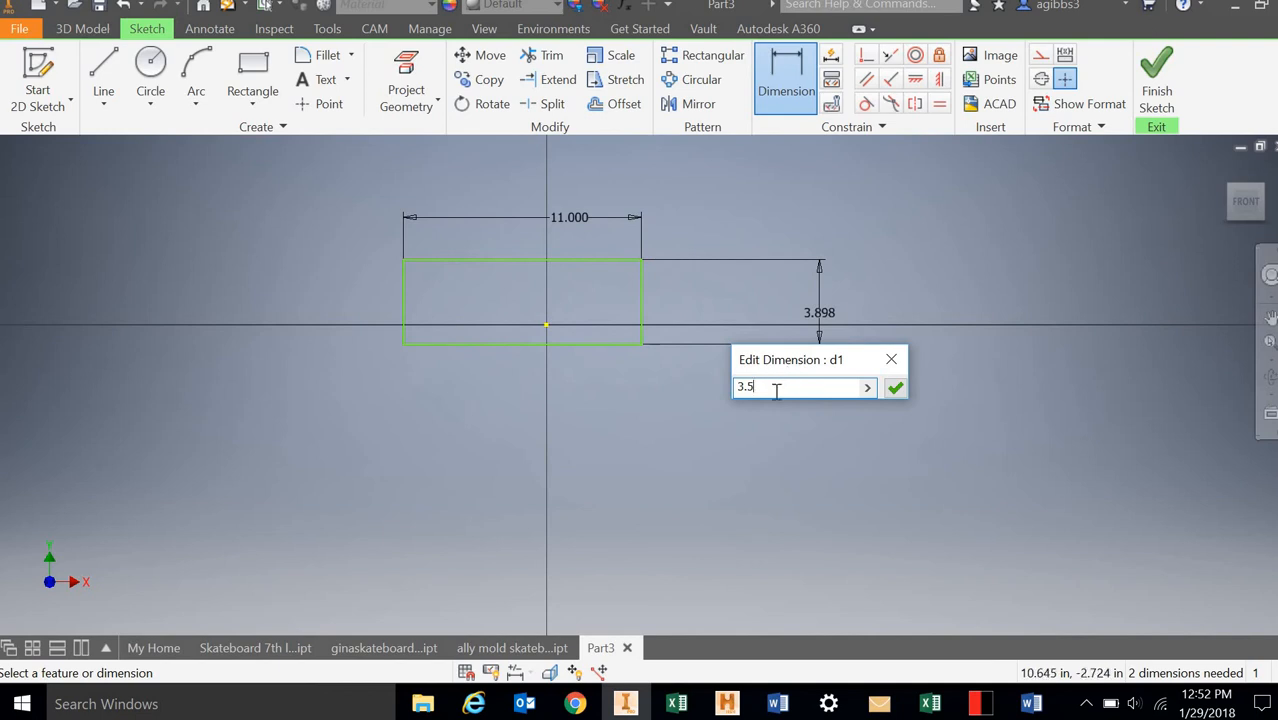
left_click(896, 388)
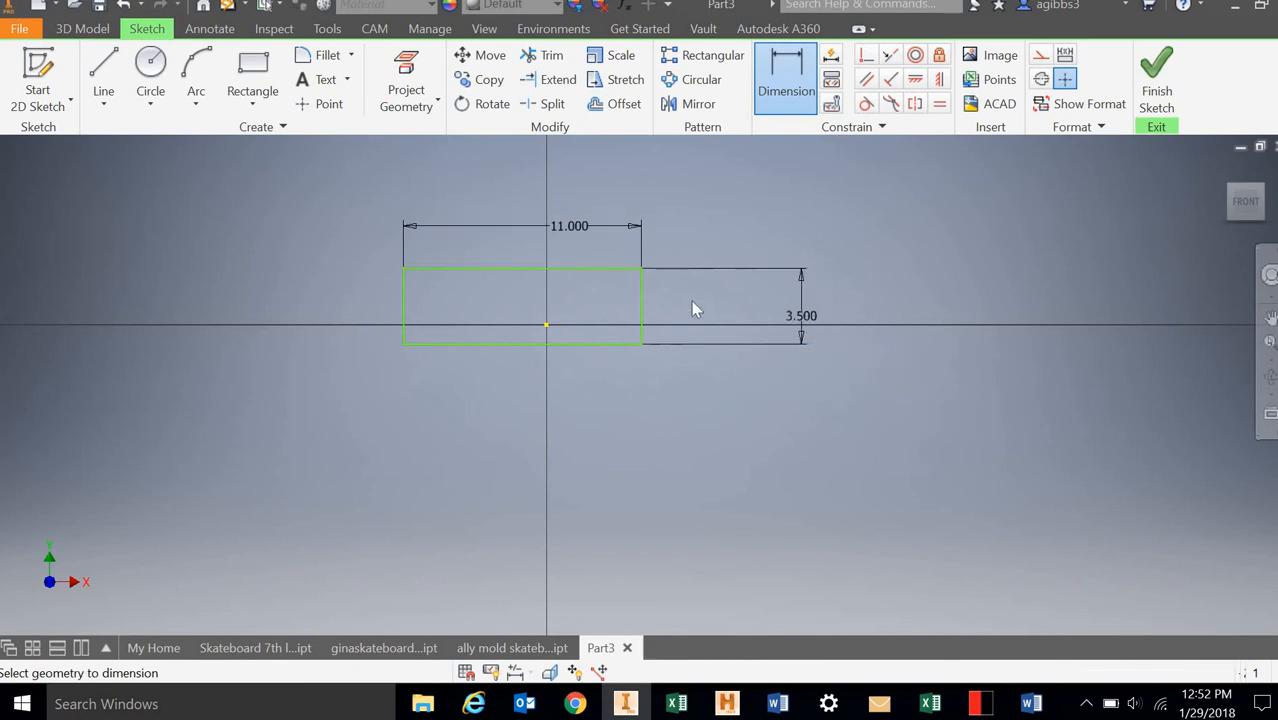
- Finish the sketch and extrude the rectangle 1.5 in as a solid
left_click(1160, 62)
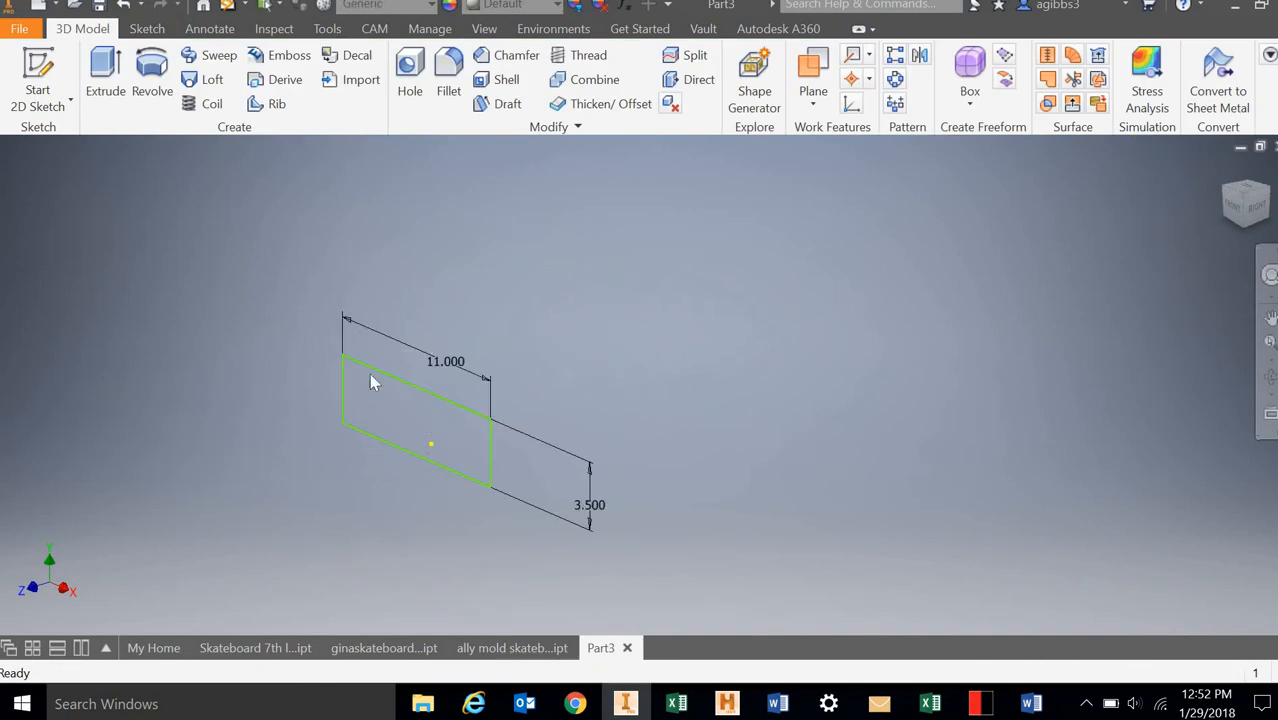
left_click(108, 66)
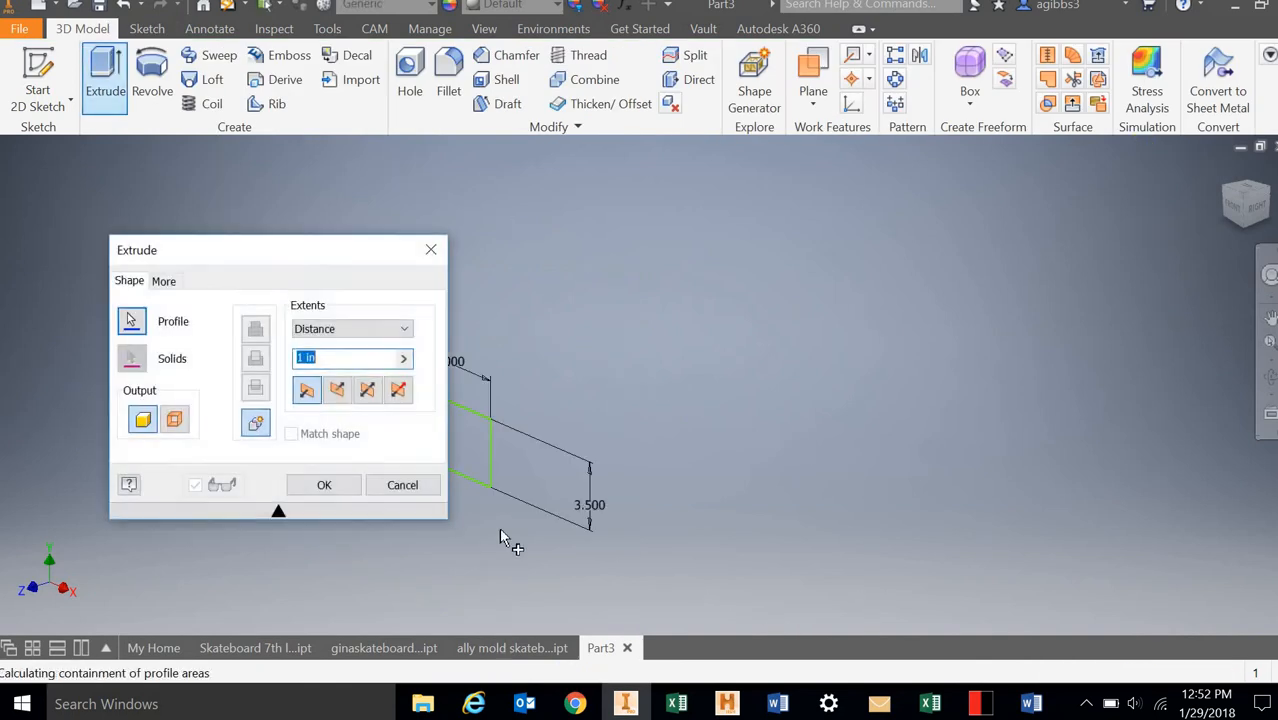
type("2")
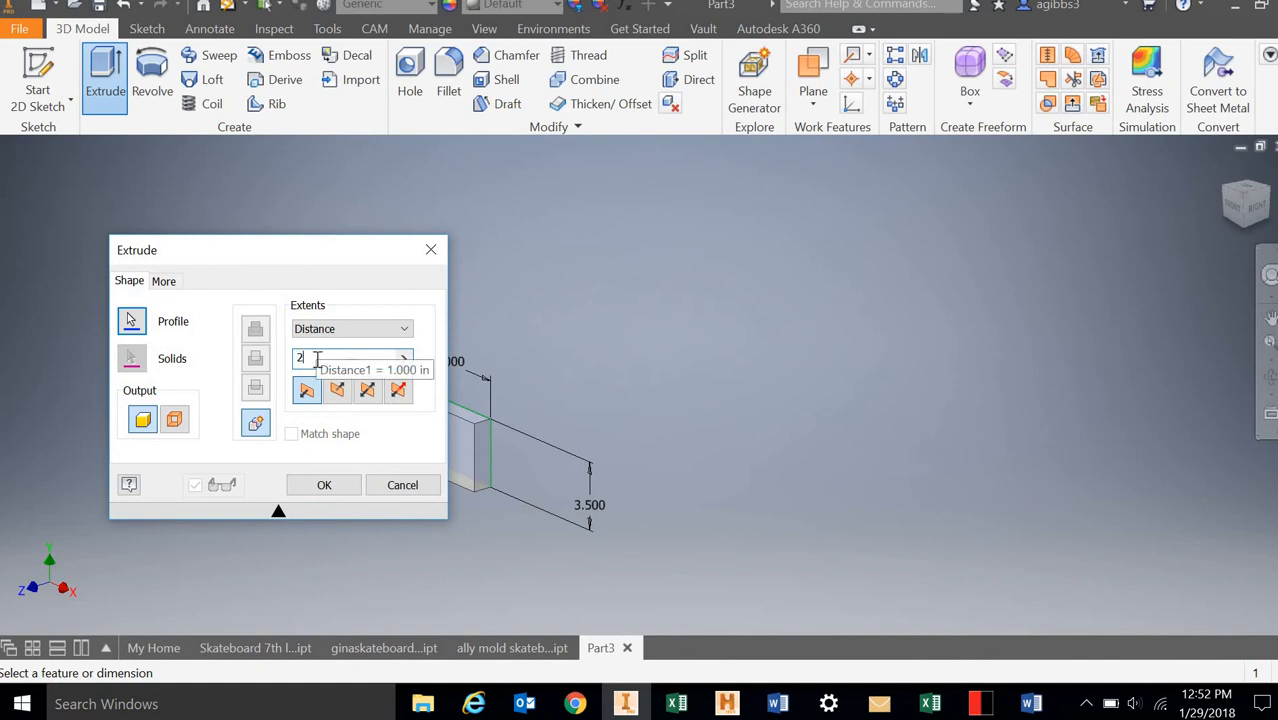
key("BackSpace")
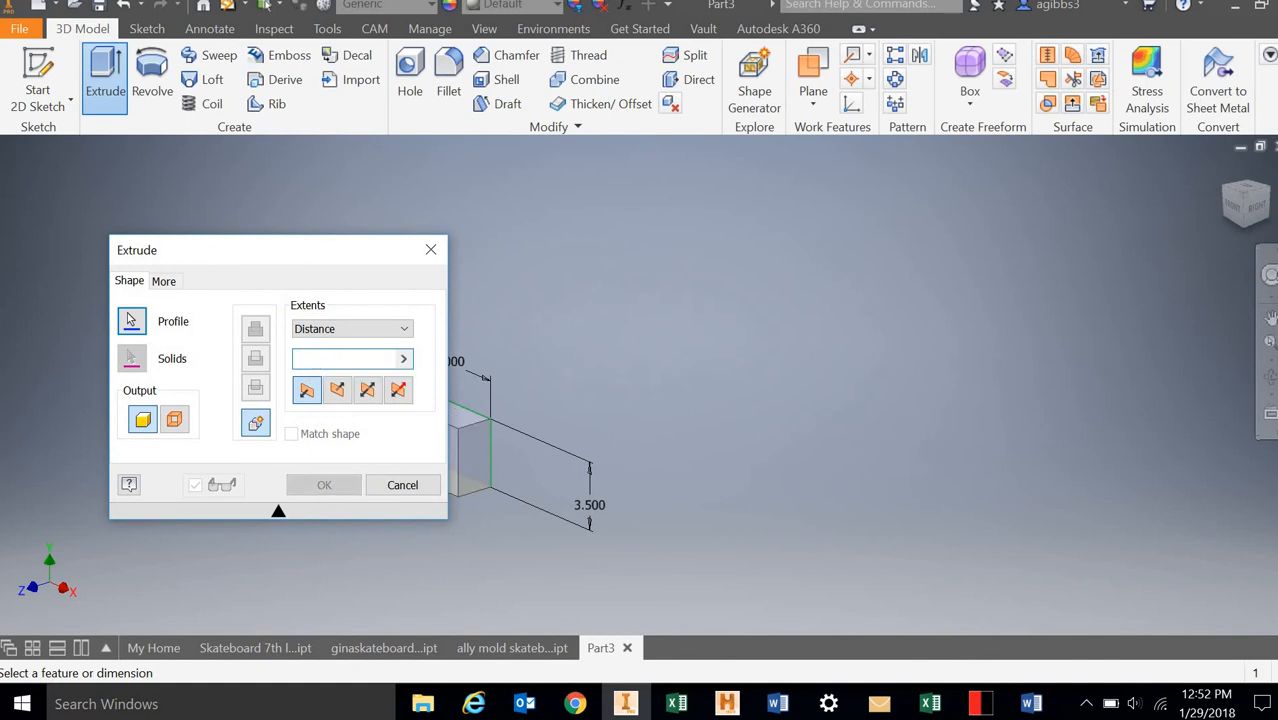
type("1.")
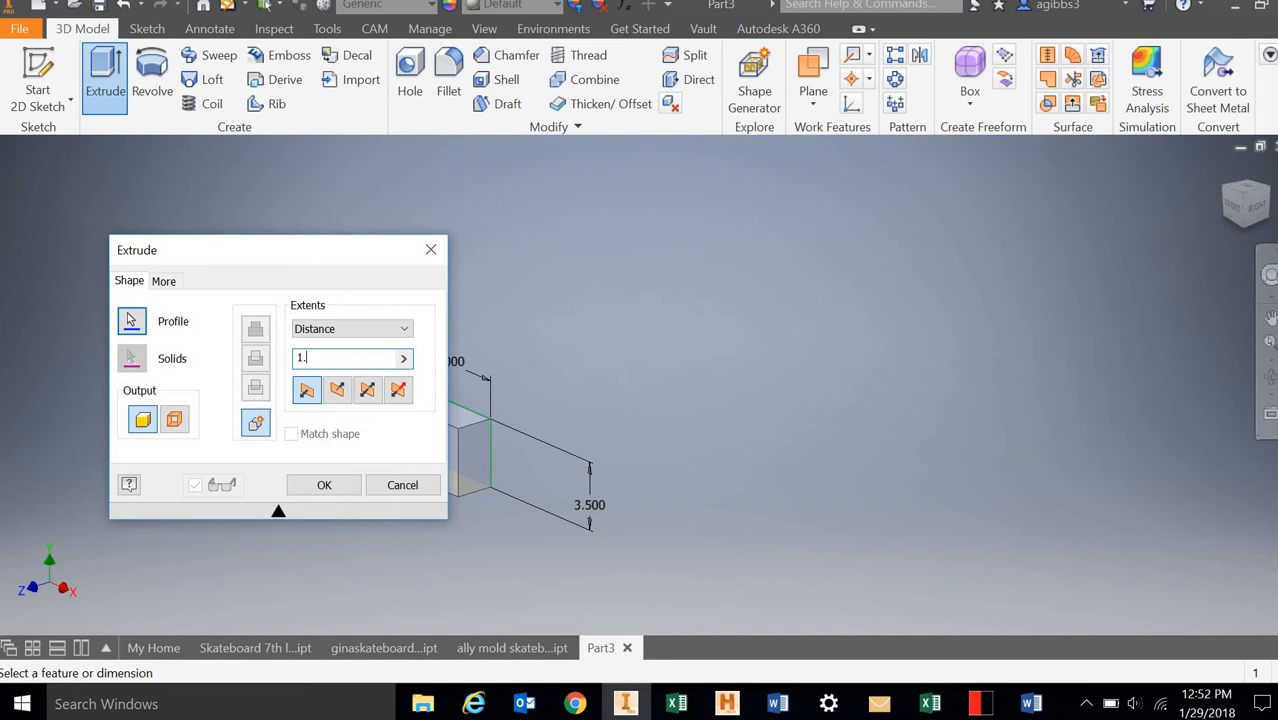
type("5")
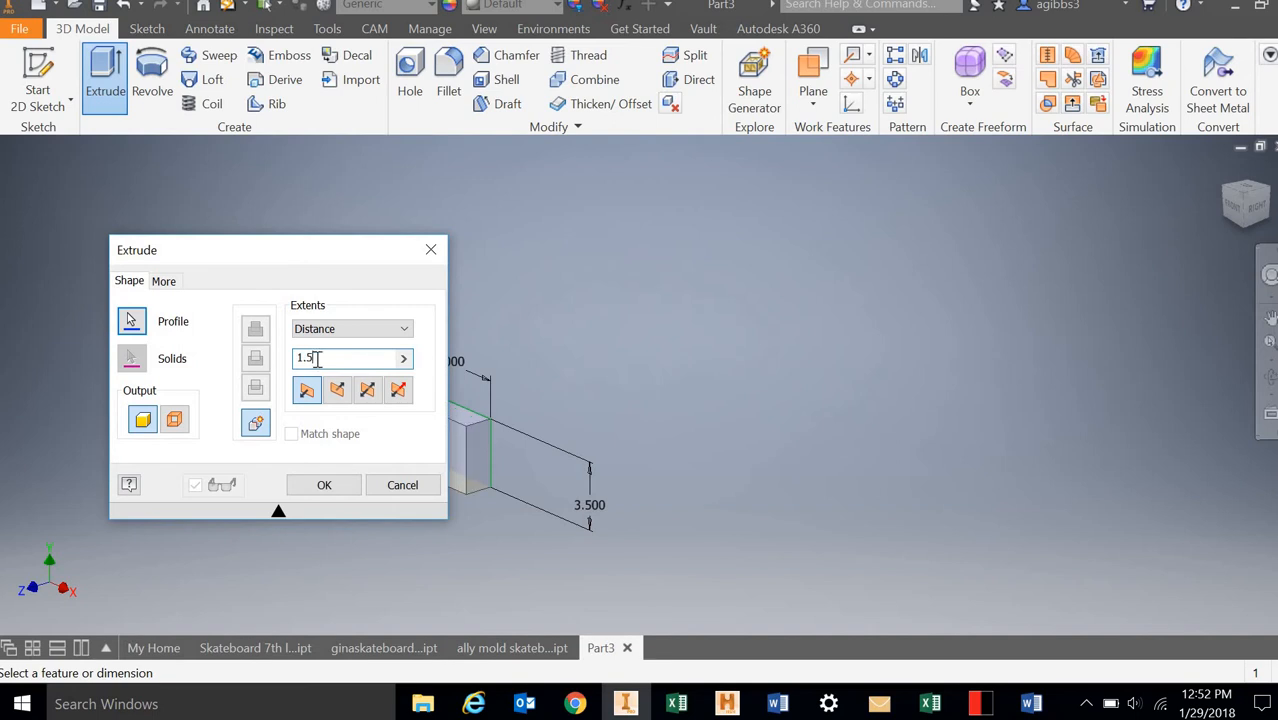
key("Return")
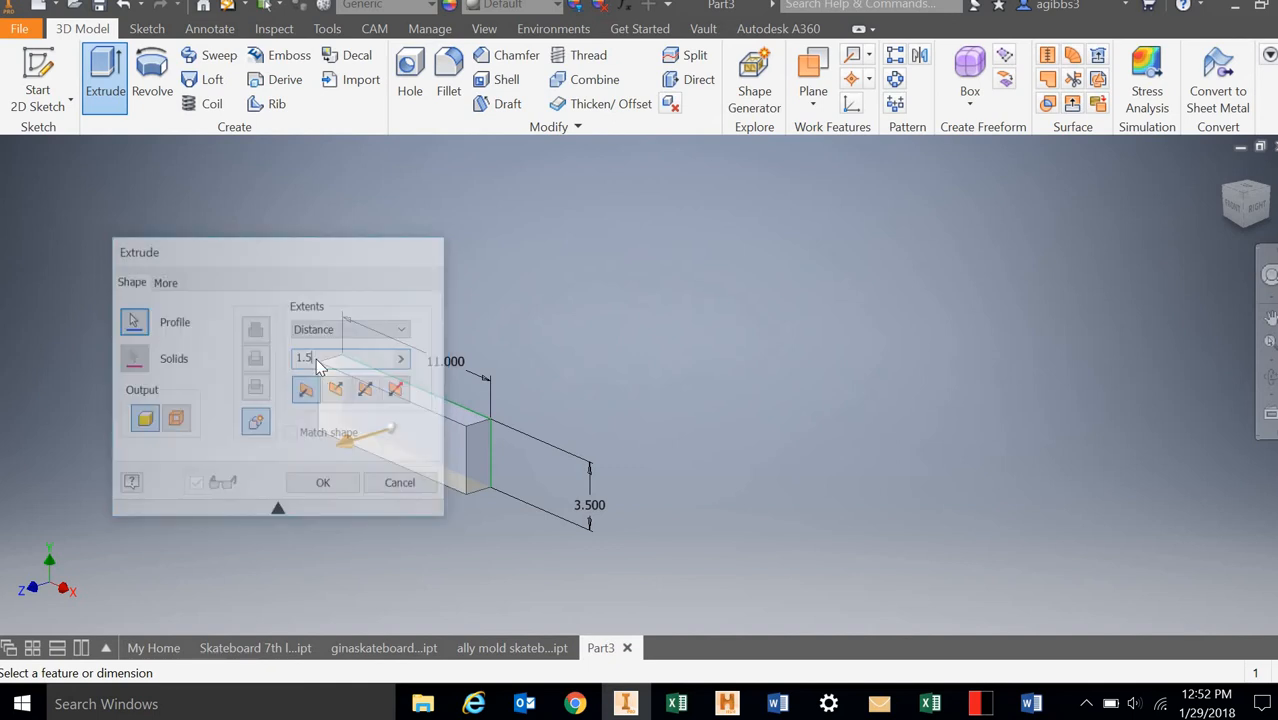
- Start a sketch on the block's large front face and draw a centrally placed rectangle about 7.8 in wide spanning the face's full height
left_click(1236, 208)
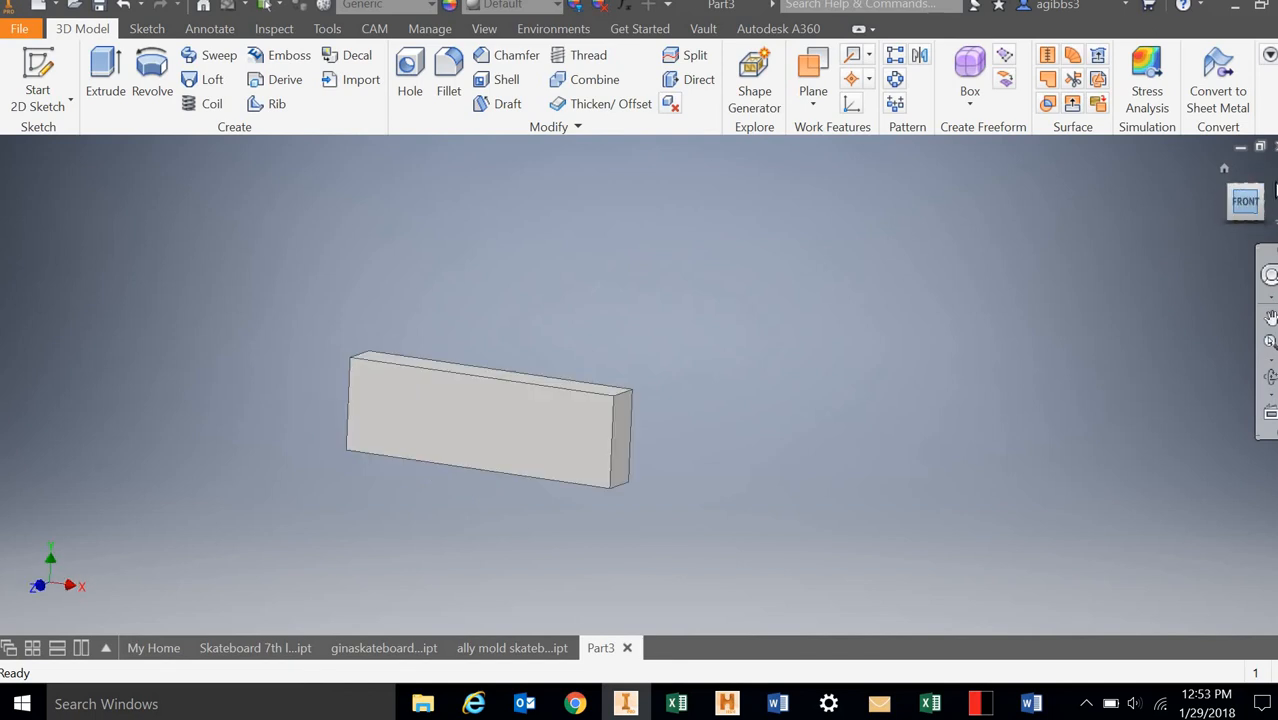
left_click(1262, 193)
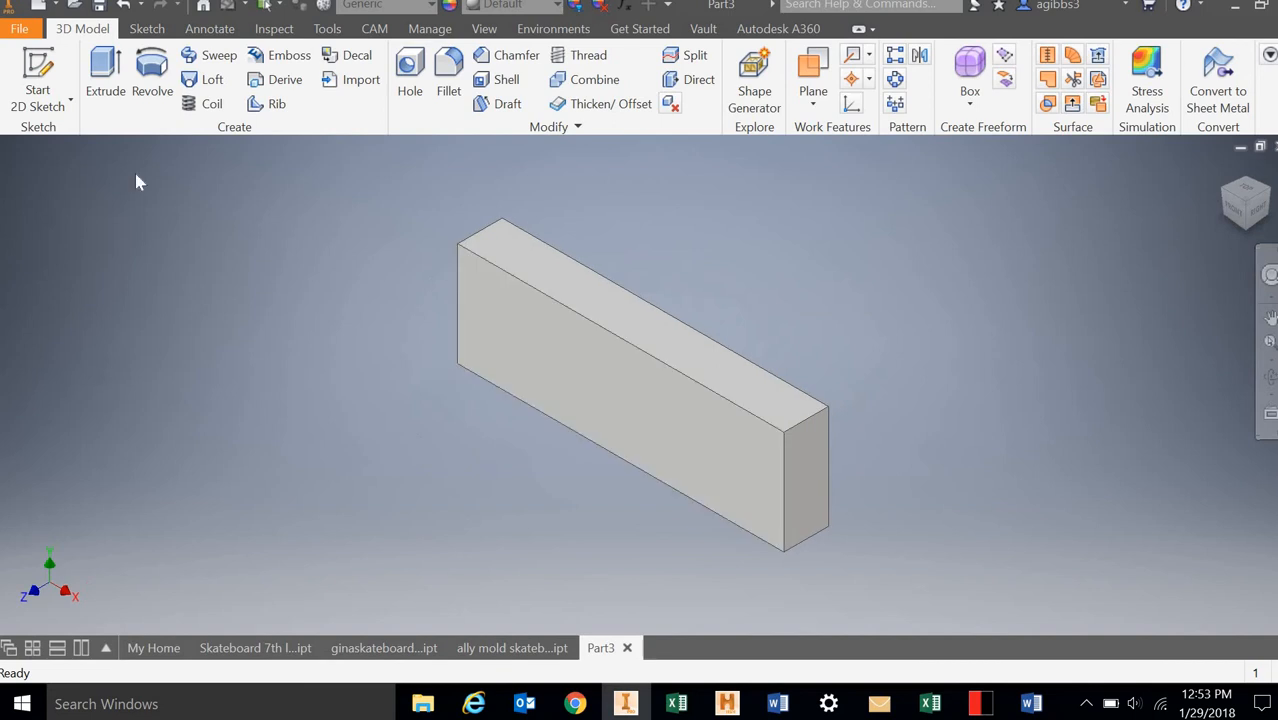
left_click(43, 68)
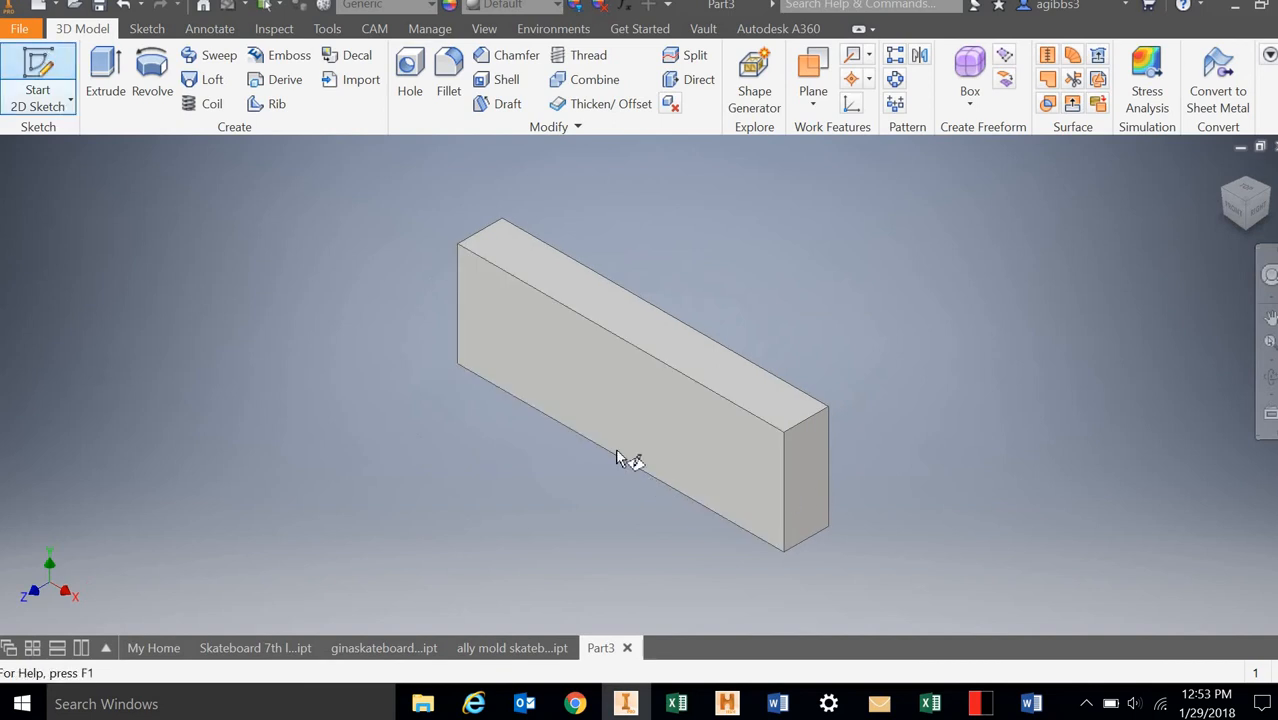
left_click(609, 385)
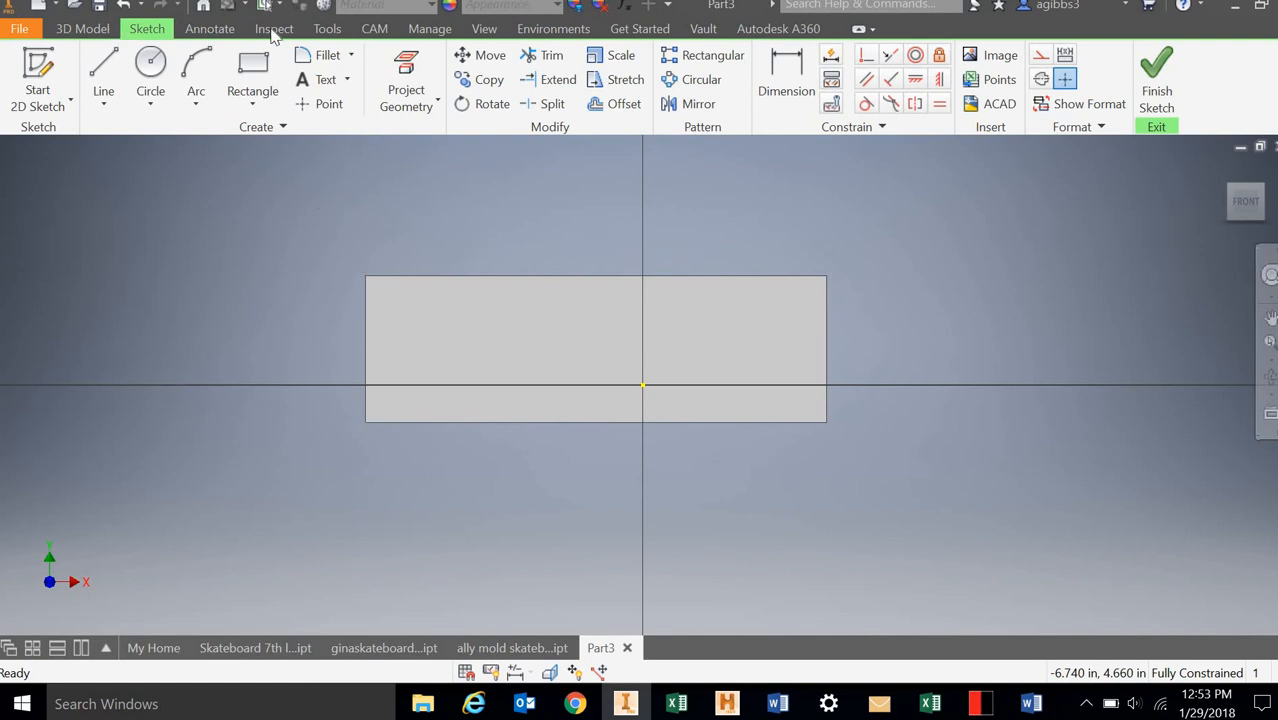
left_click(252, 68)
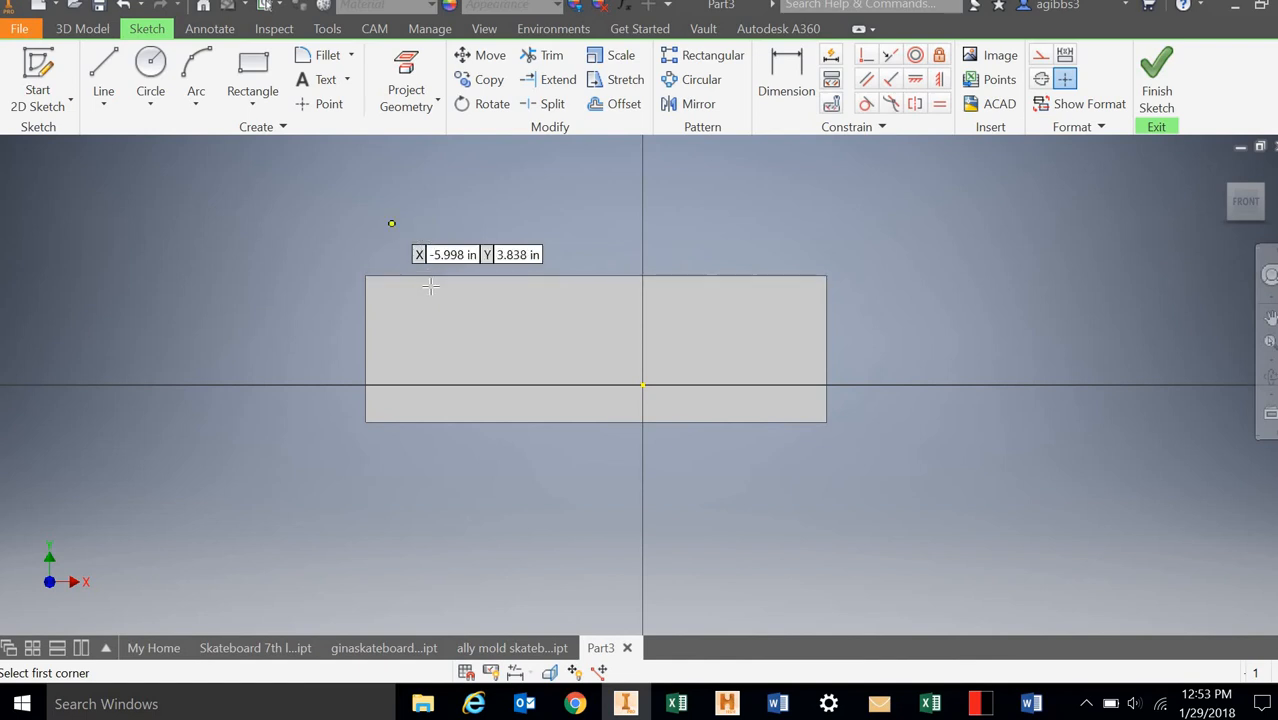
left_click(431, 276)
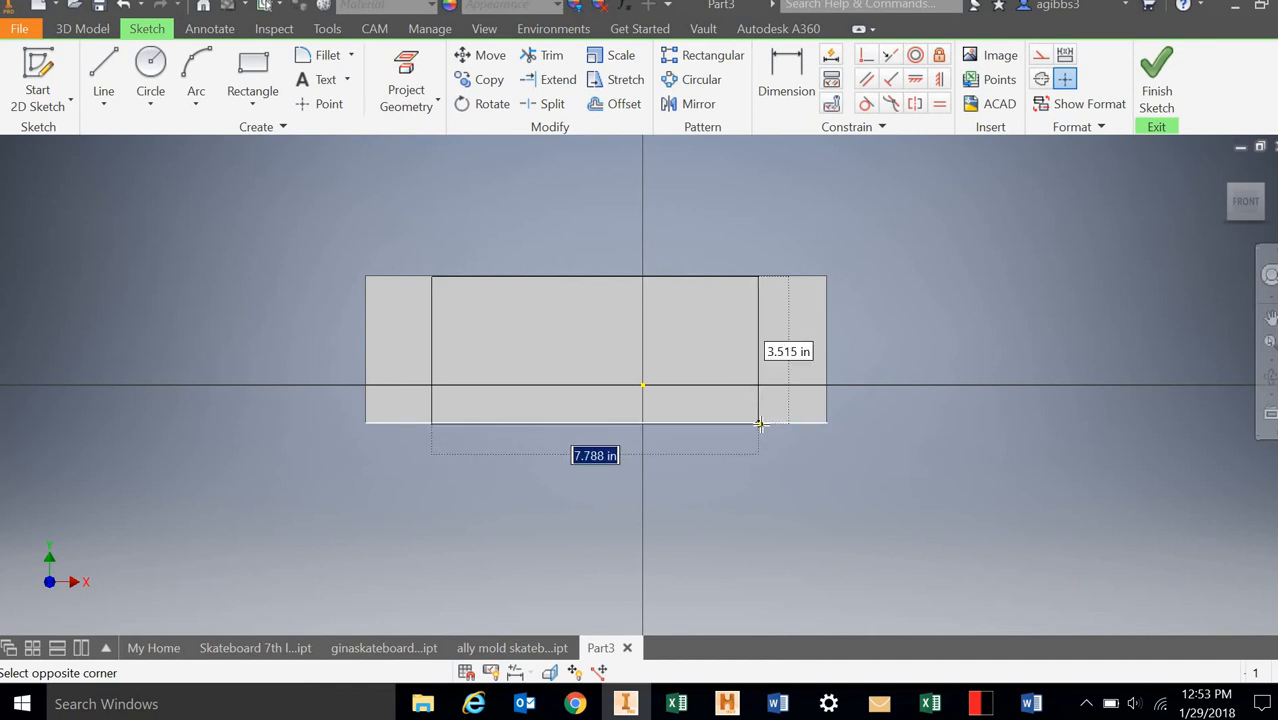
left_click(761, 424)
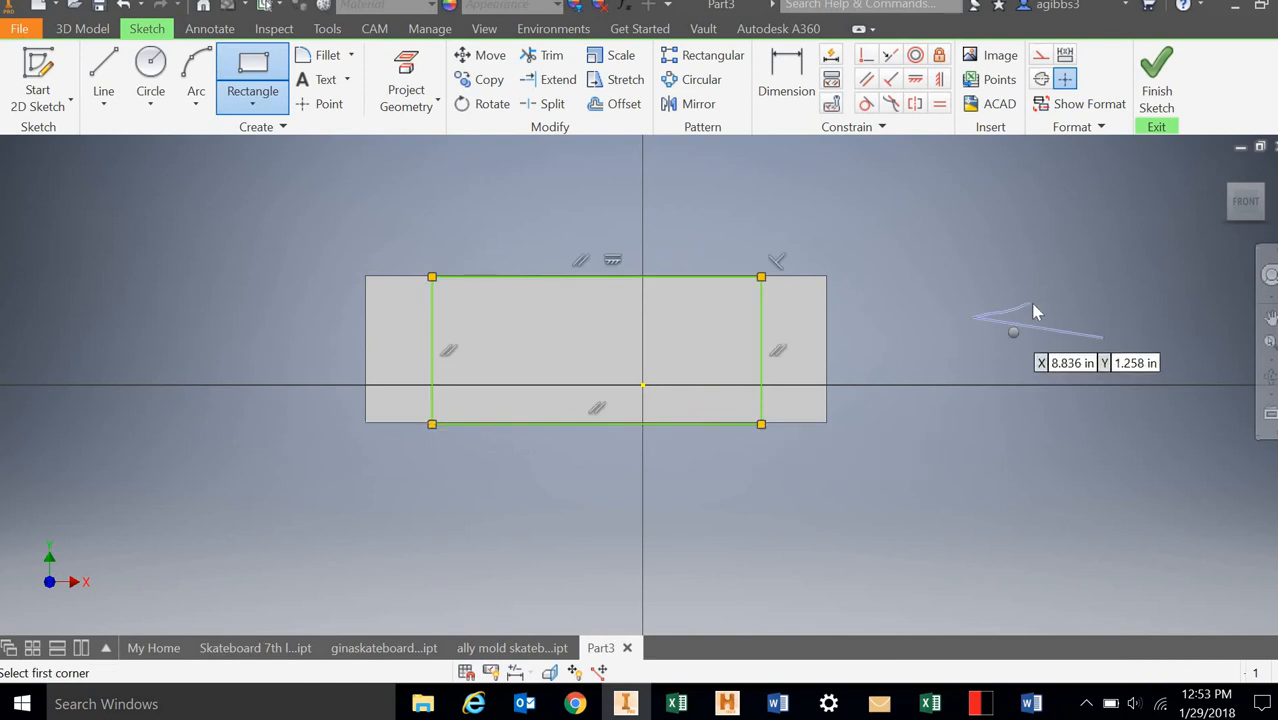
- Dimension the distance between the new rectangle's two vertical sides and set it to 10 in
right_click(1013, 332)
left_click(1086, 333)
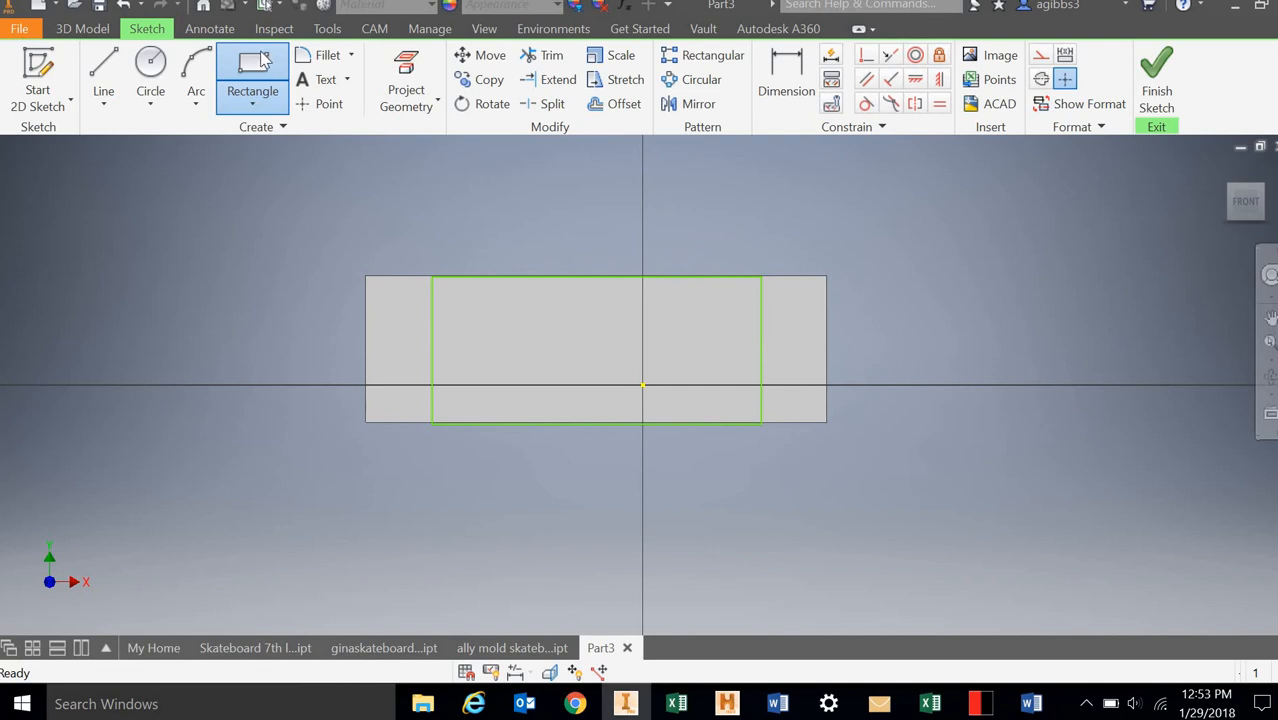
left_click(759, 320)
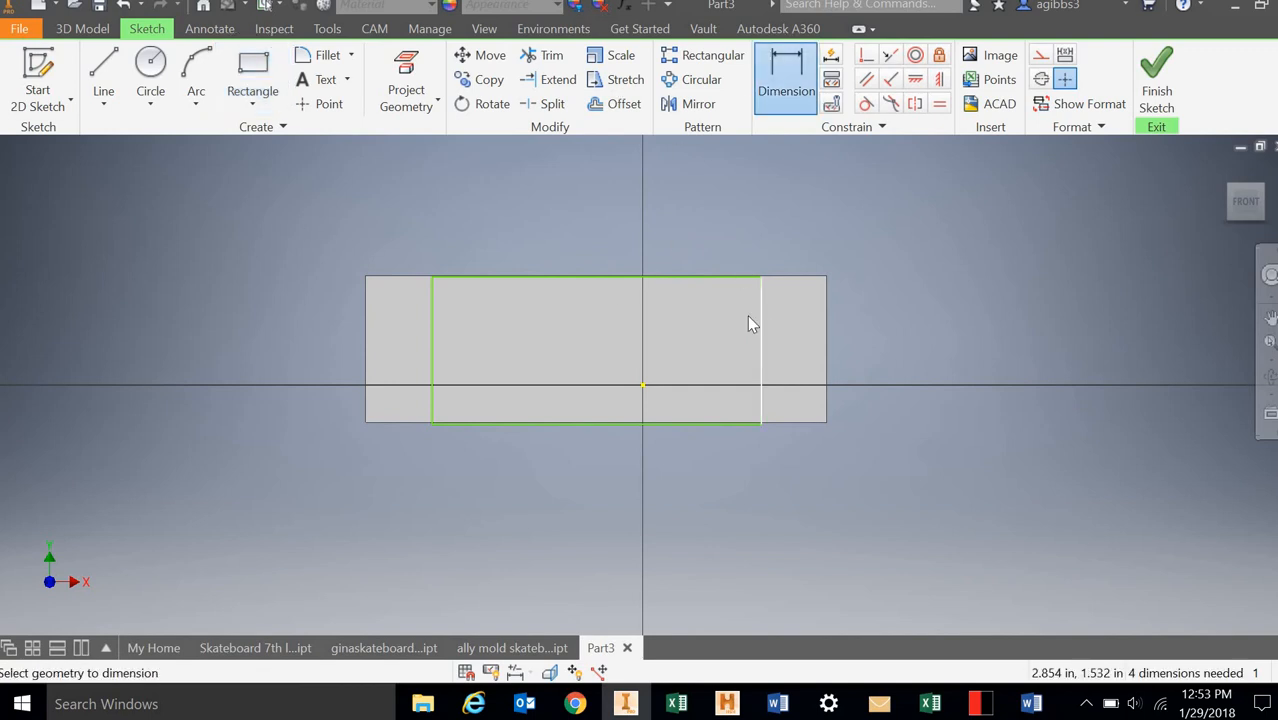
left_click(431, 314)
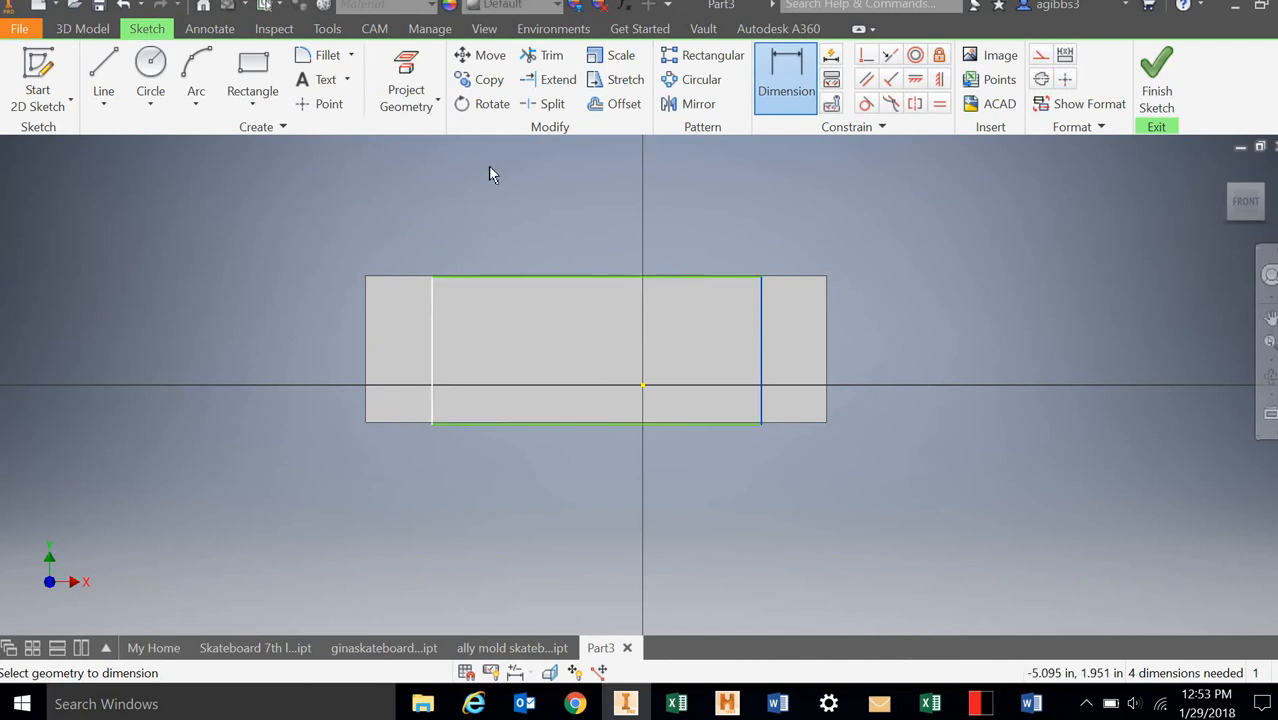
left_click(515, 204)
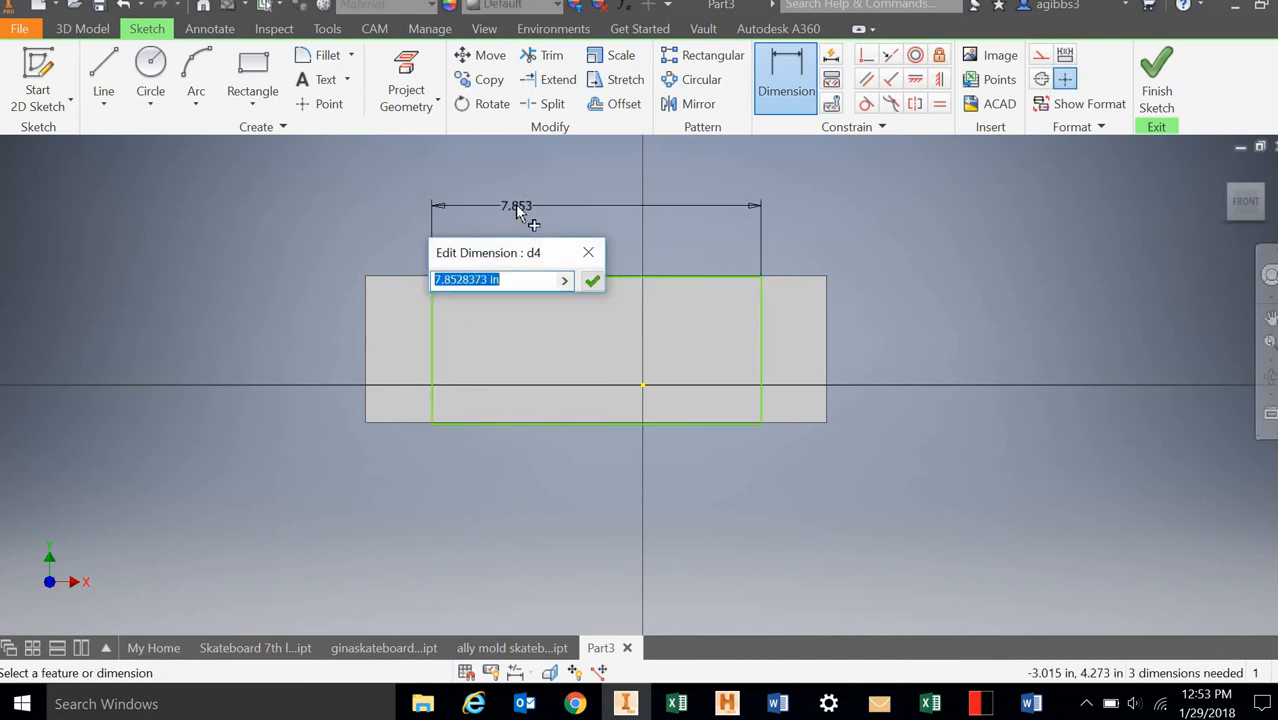
type("10")
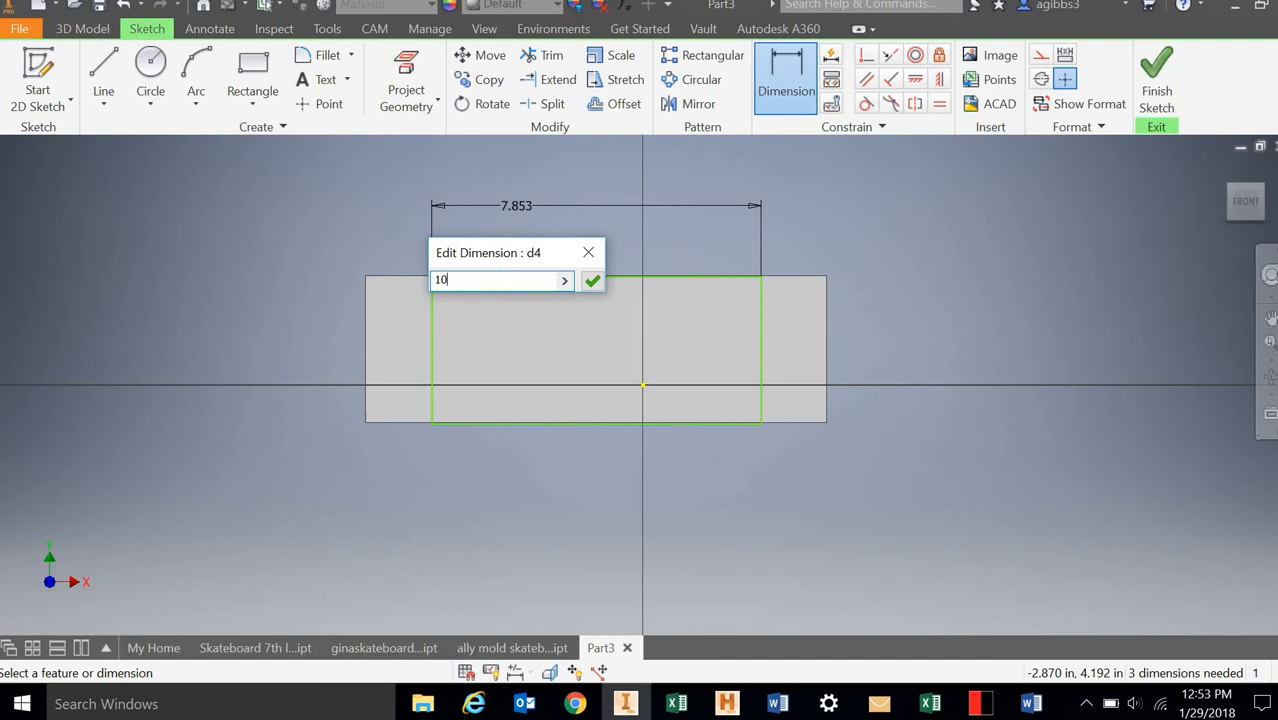
key("Return")
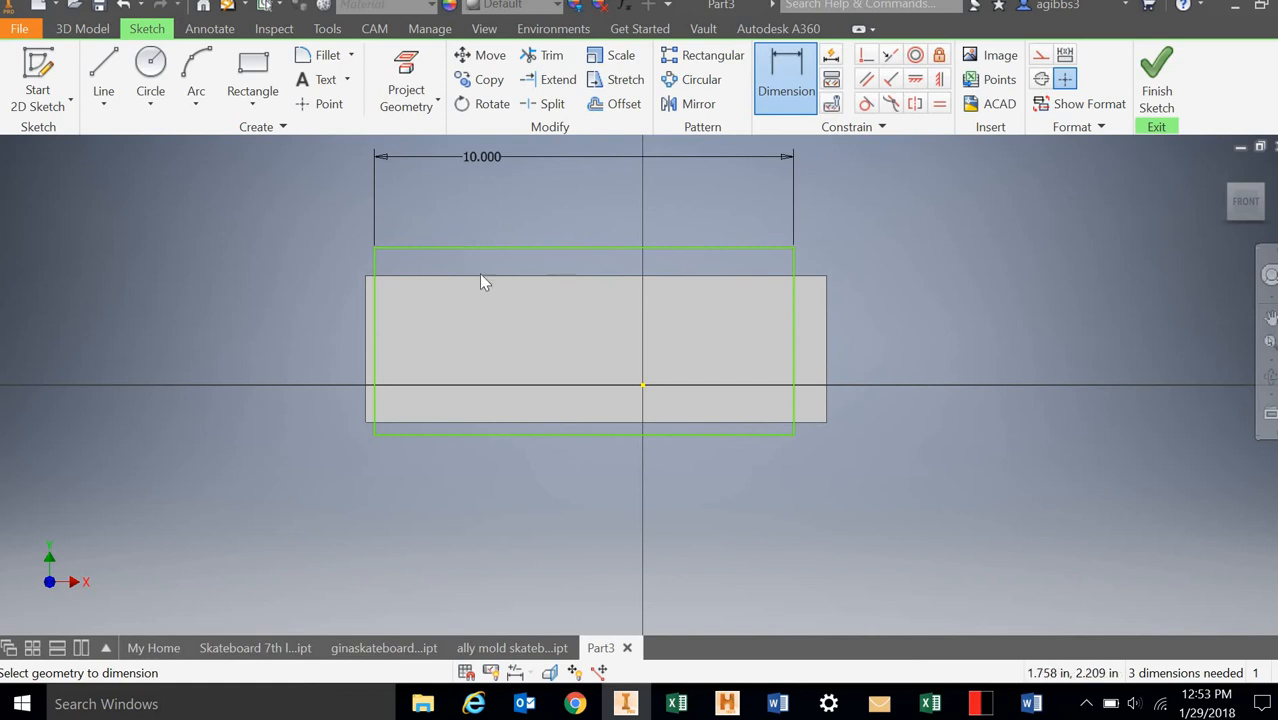
- Add a driven dimension for the block's overall width between its two vertical edges
left_click(827, 351)
left_click(410, 145)
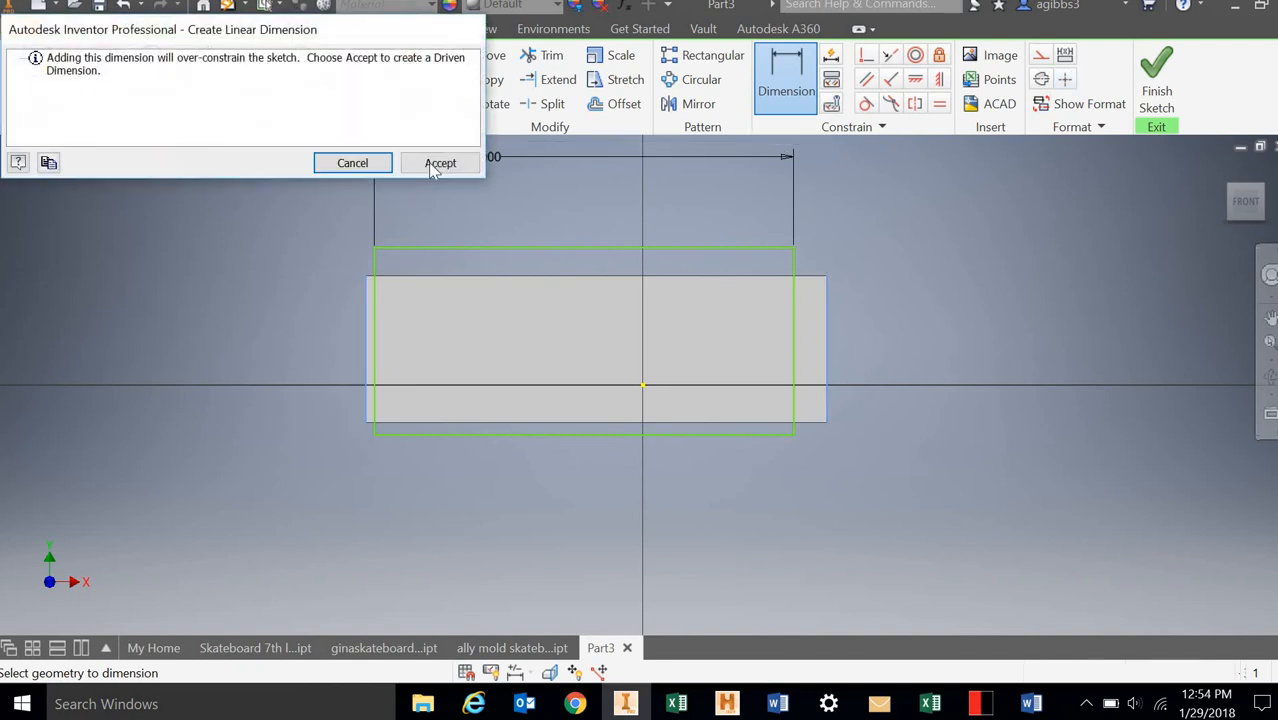
left_click(433, 168)
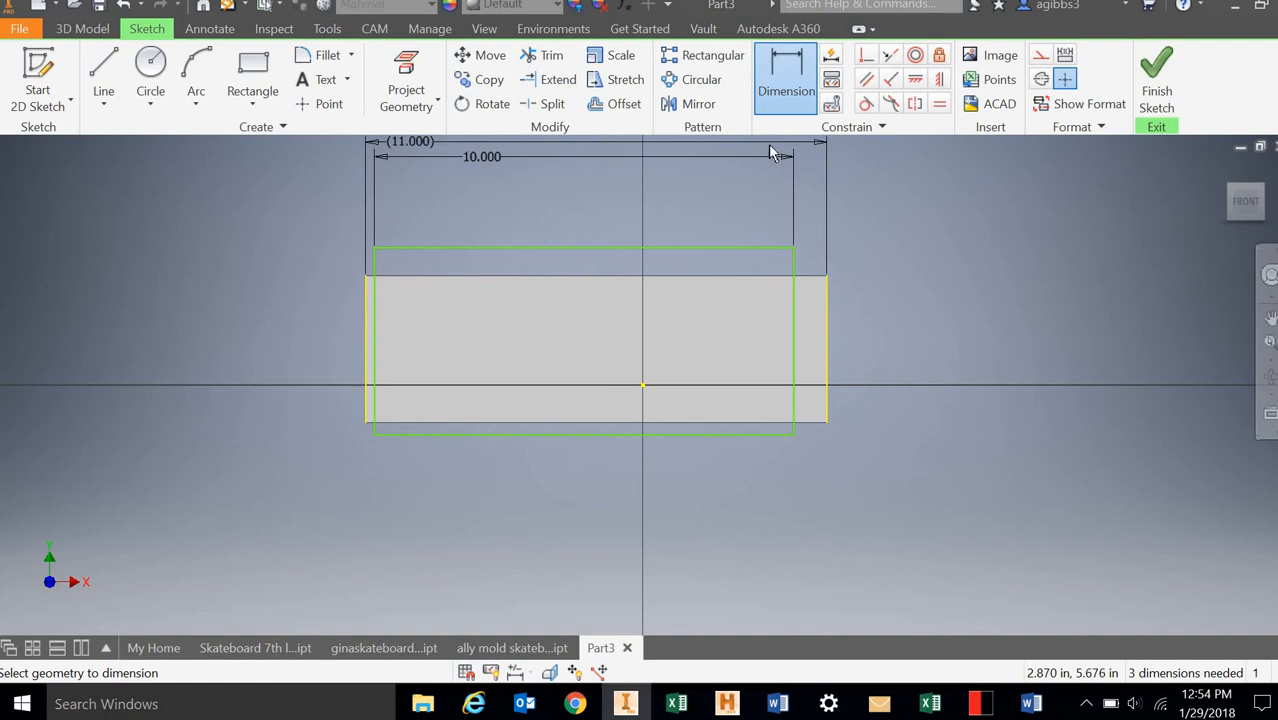
- Dimension the gap between the rectangle's right side and the block's right edge as half the block width minus rectangle width, by formula
left_click(796, 320)
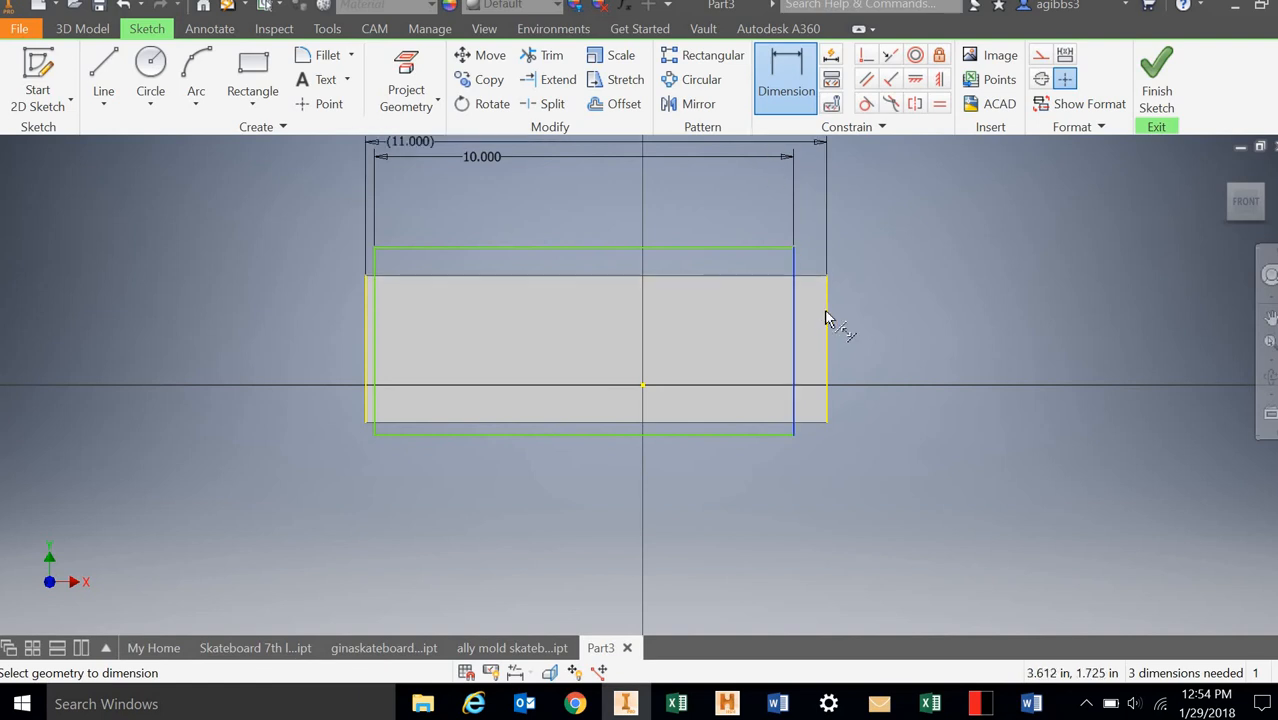
left_click(809, 188)
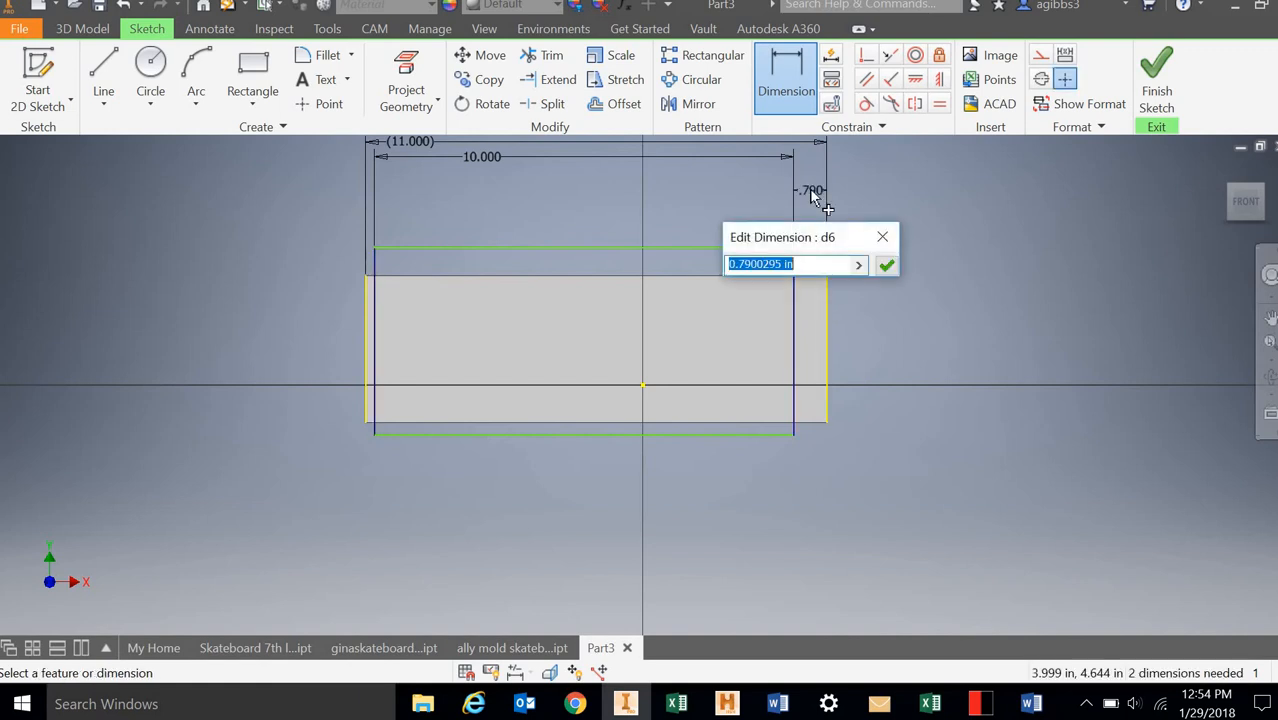
type("=")
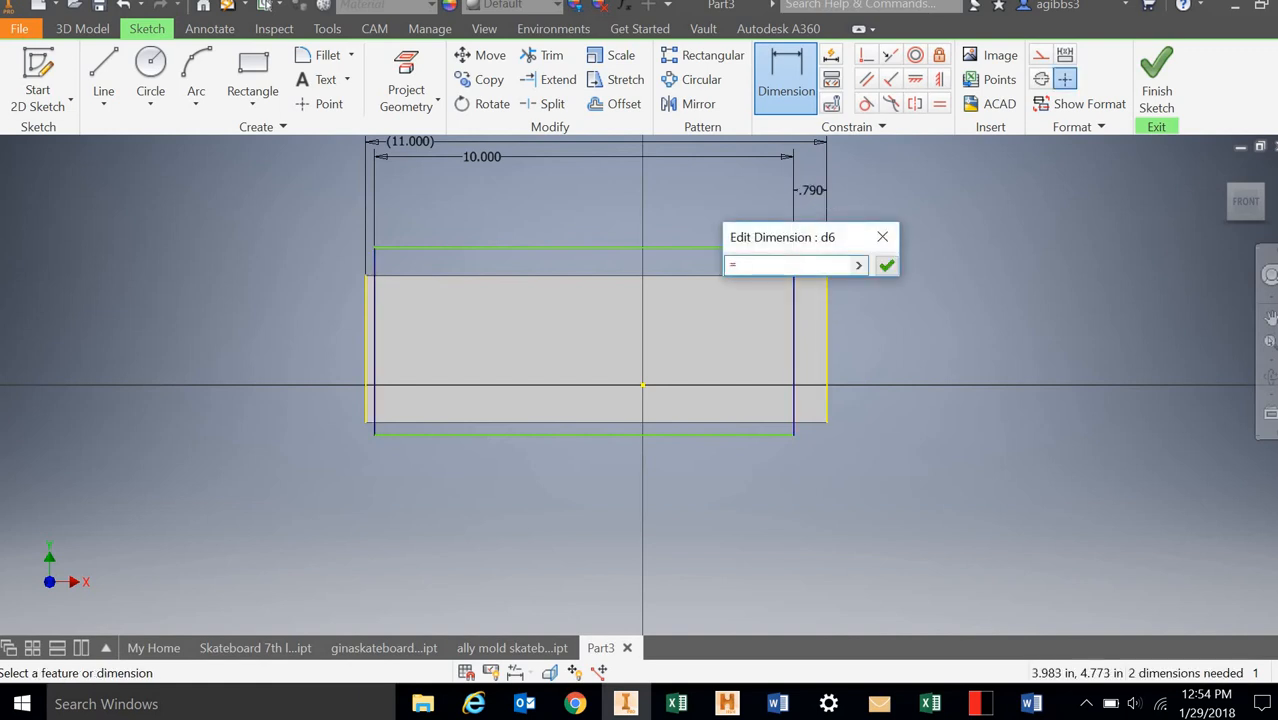
left_click(418, 146)
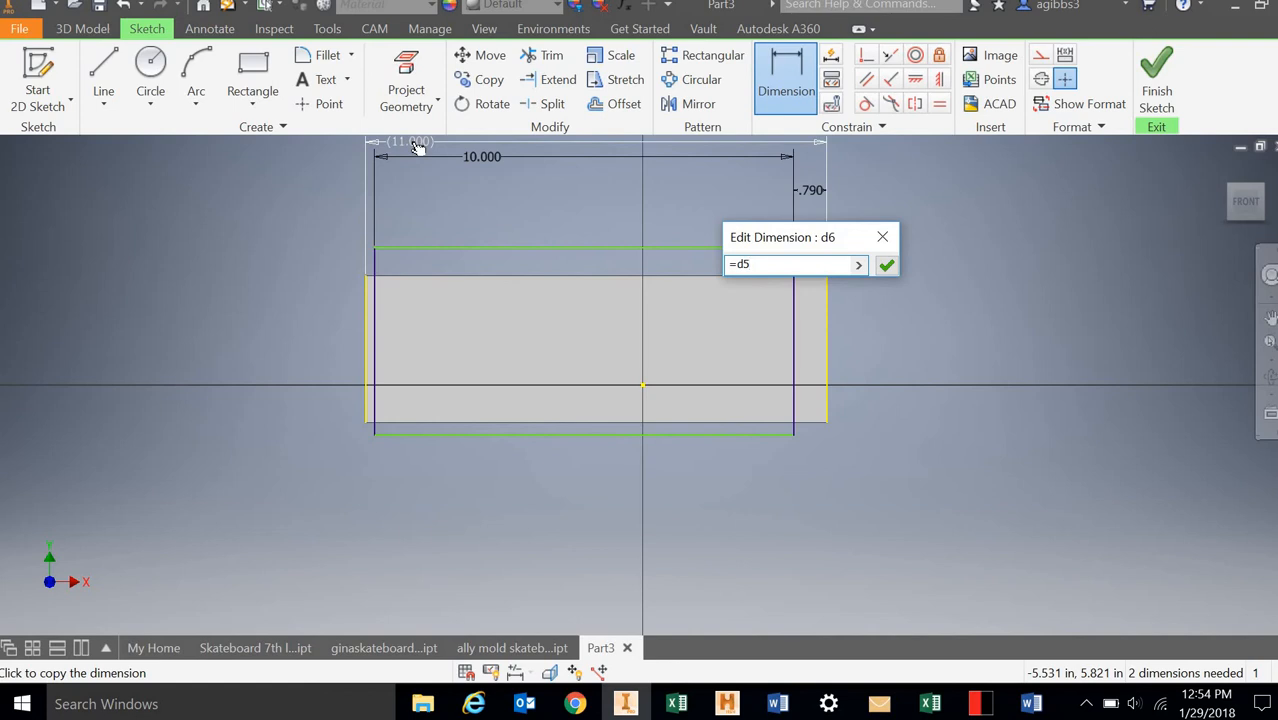
type("-")
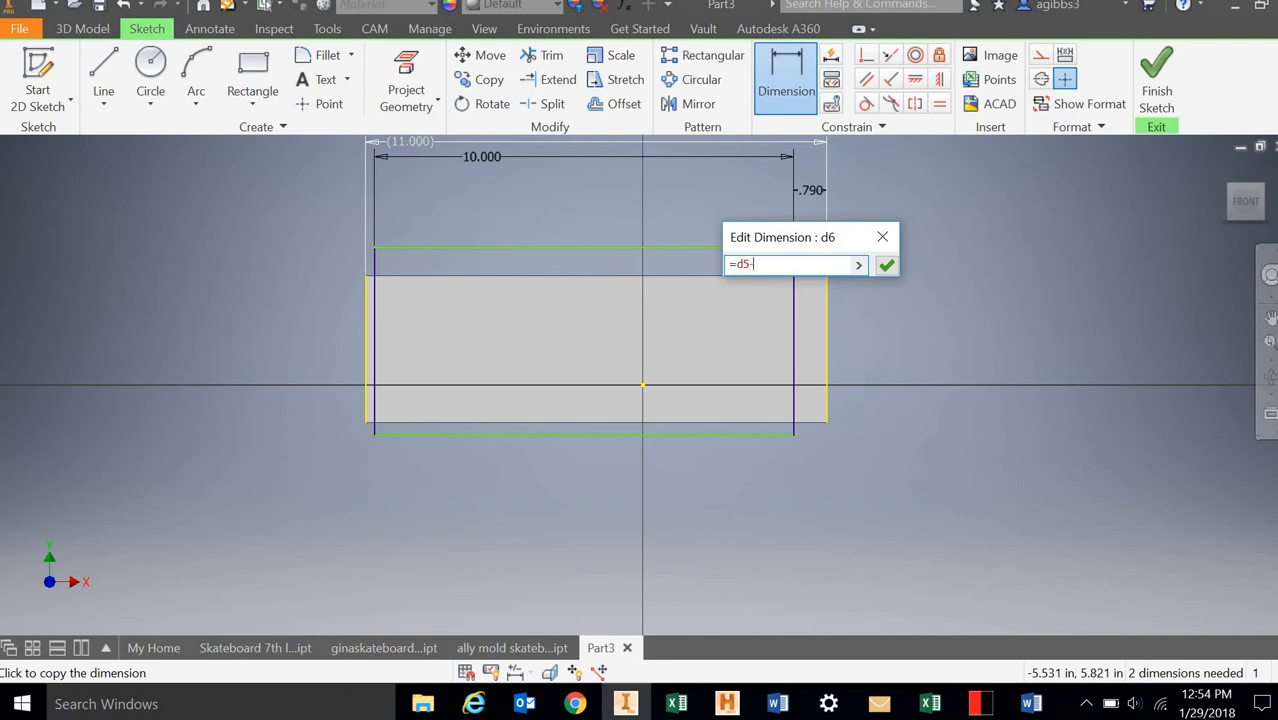
left_click(484, 161)
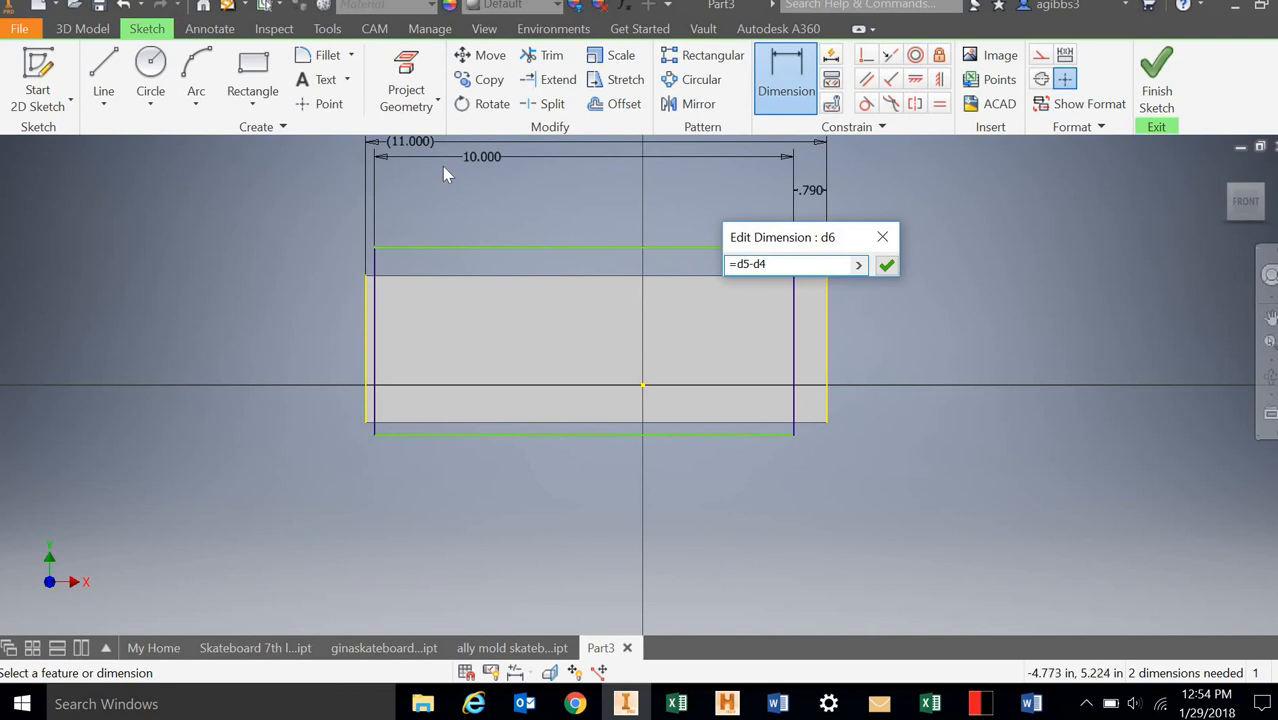
type(")")
left_click(735, 265)
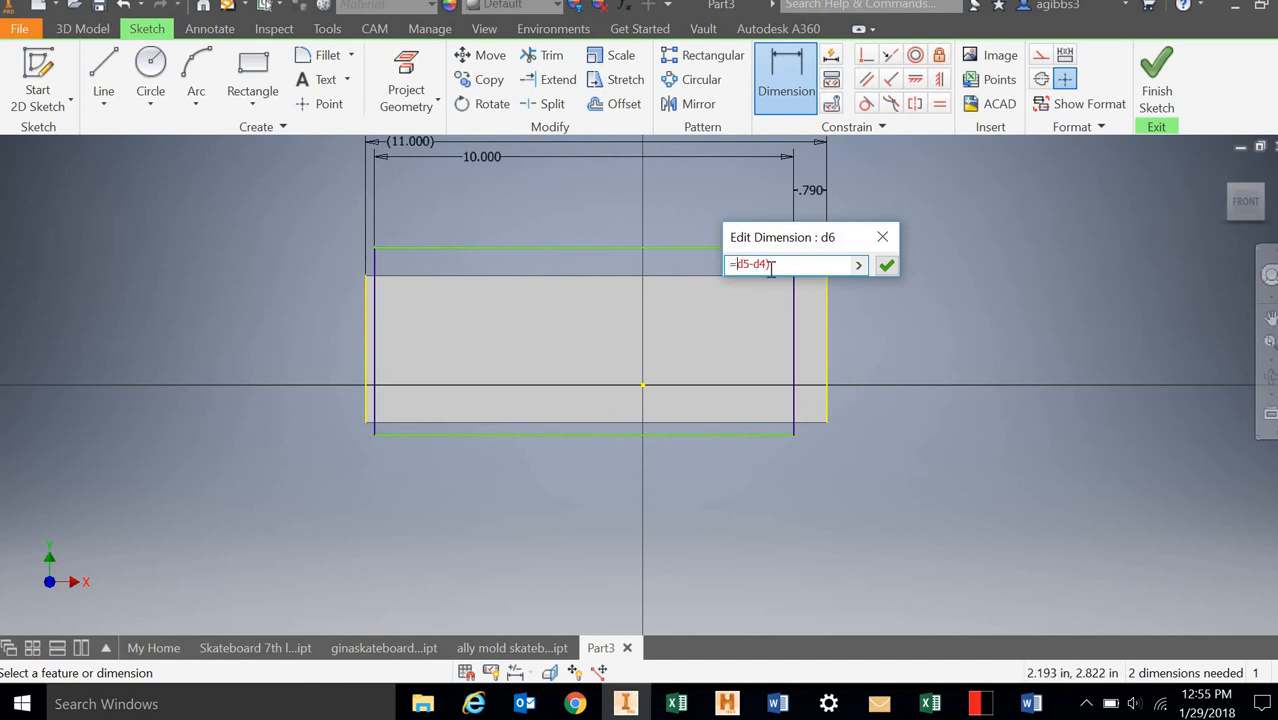
type("(")
key("Return")
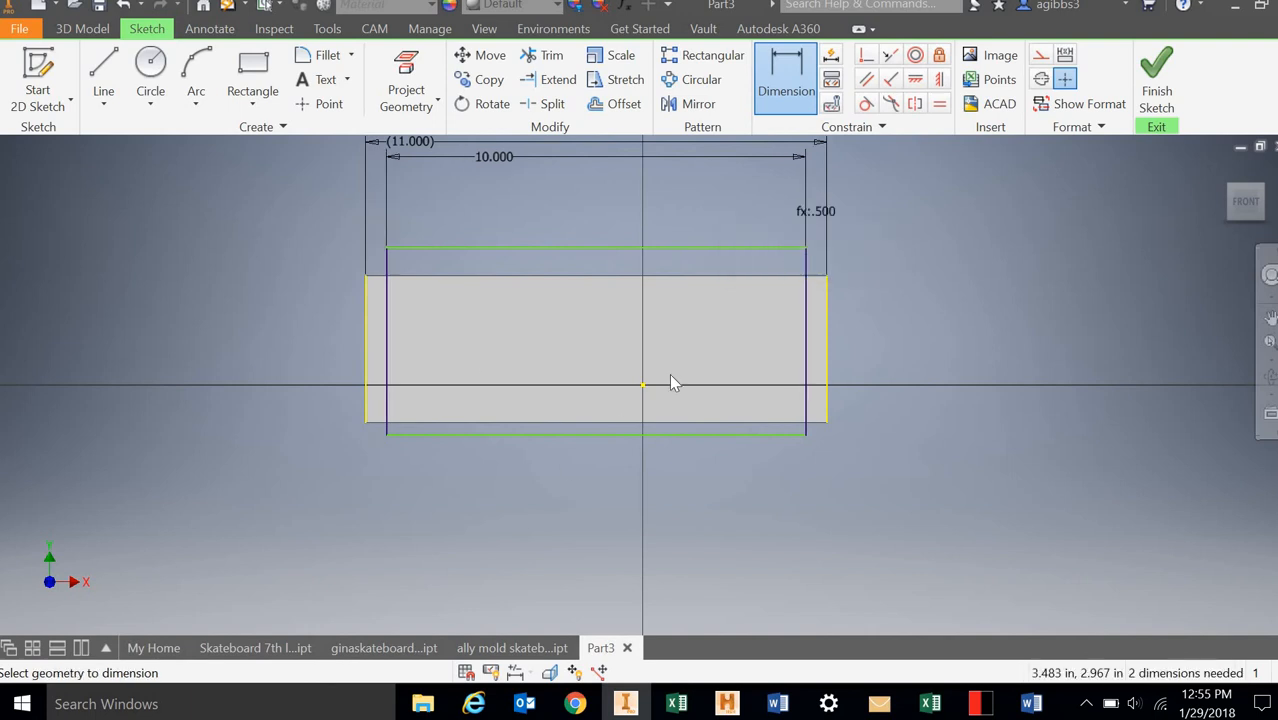
- Dimension the offset between the rectangle's upper edge and the block's upper edge and set it to 0
left_click(782, 94)
left_click(739, 248)
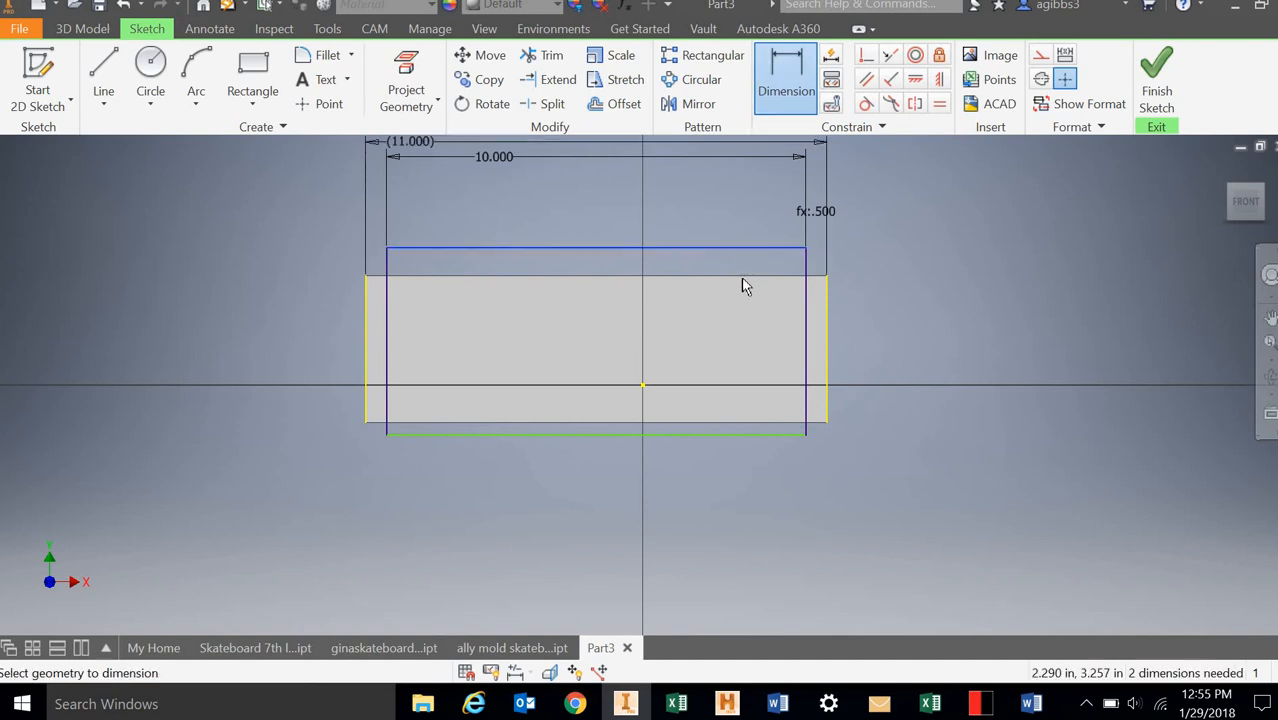
left_click(745, 277)
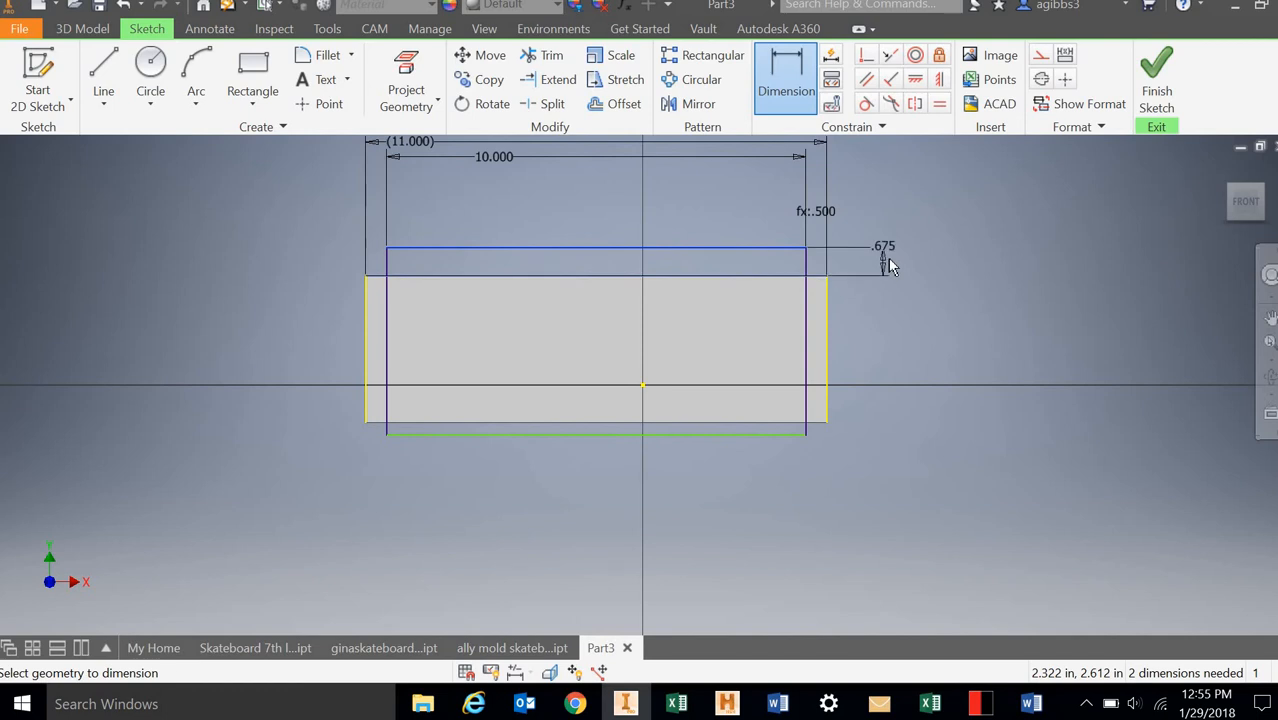
left_click(890, 262)
type("0")
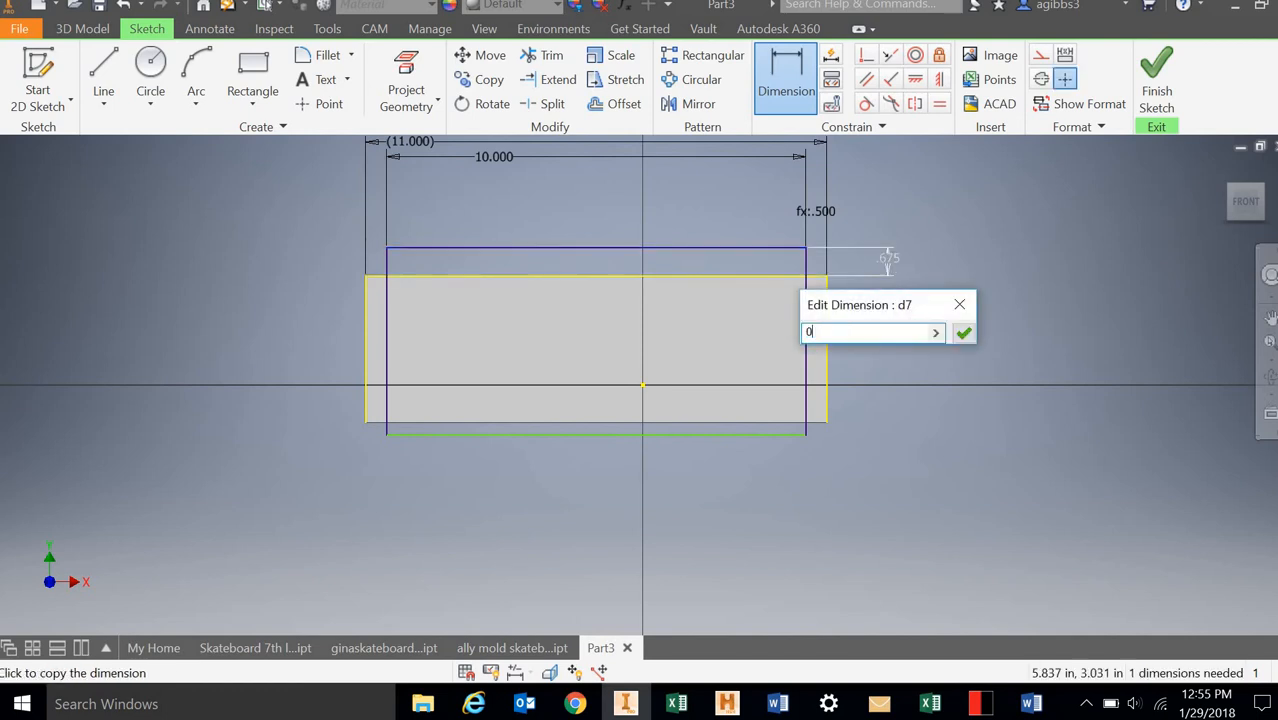
key("Return")
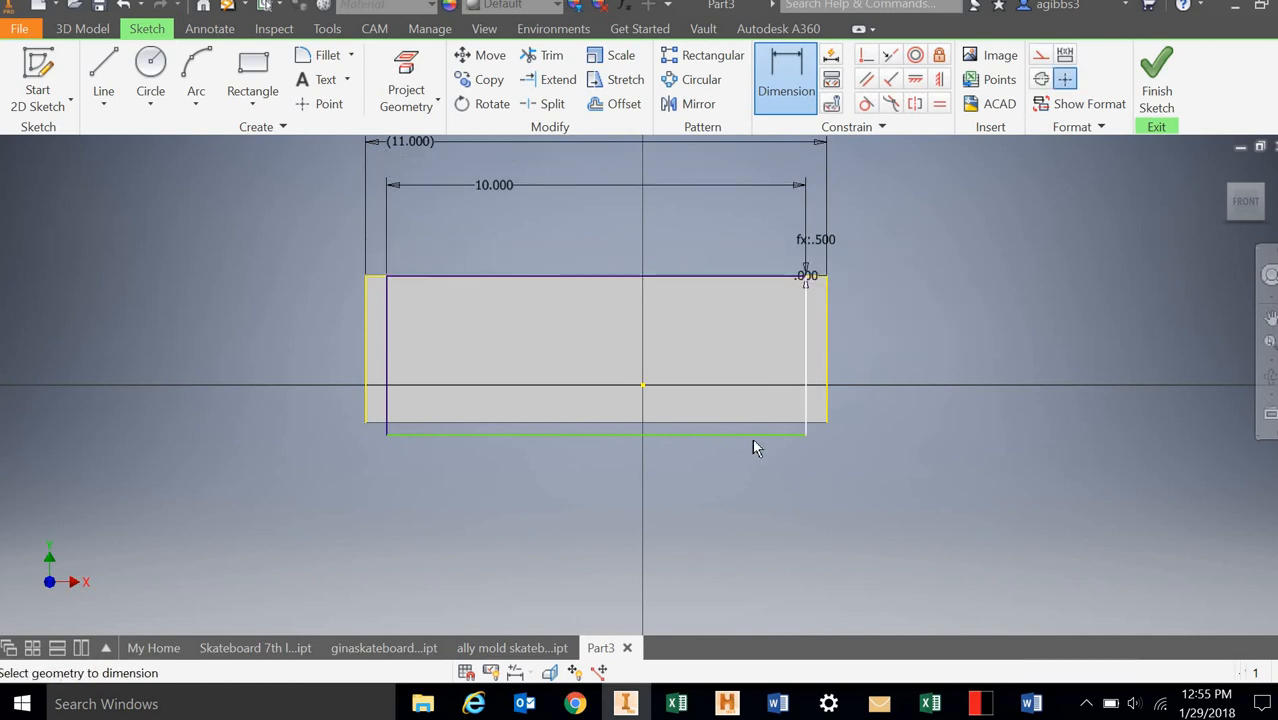
- Dimension the offset between the rectangle's lower edge and the block's lower edge and set it to 0
left_click(752, 434)
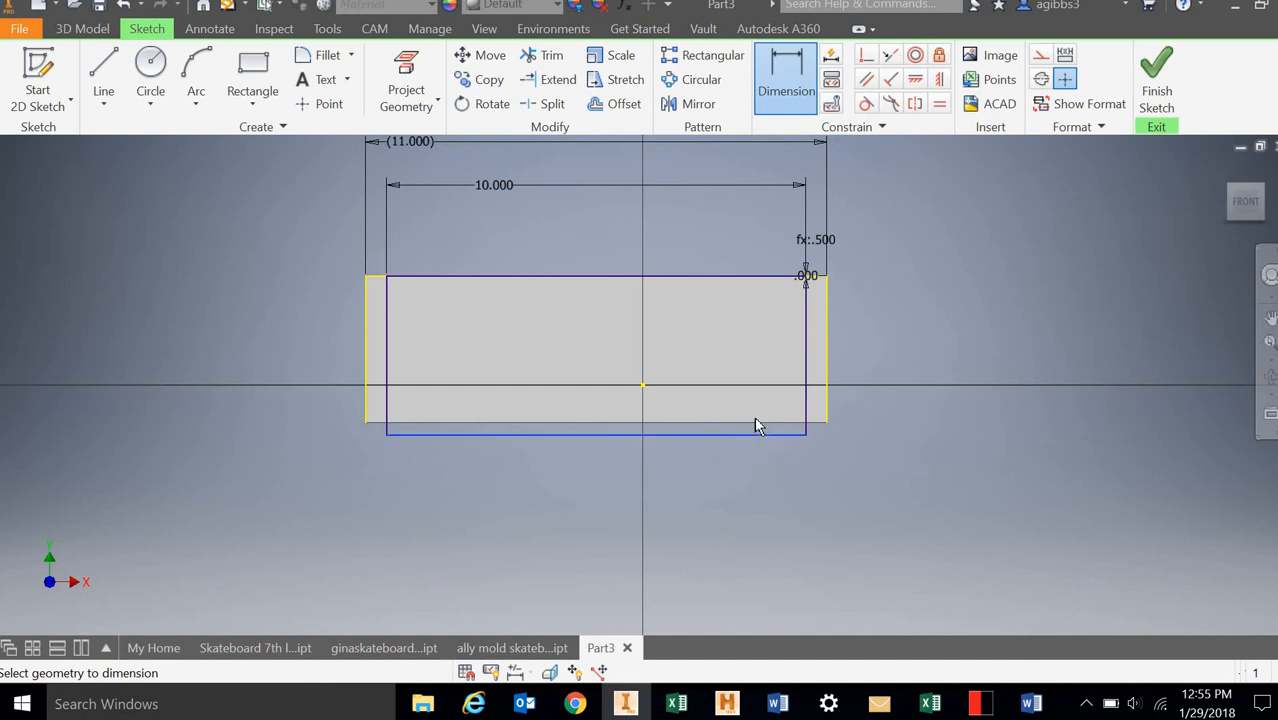
left_click(755, 422)
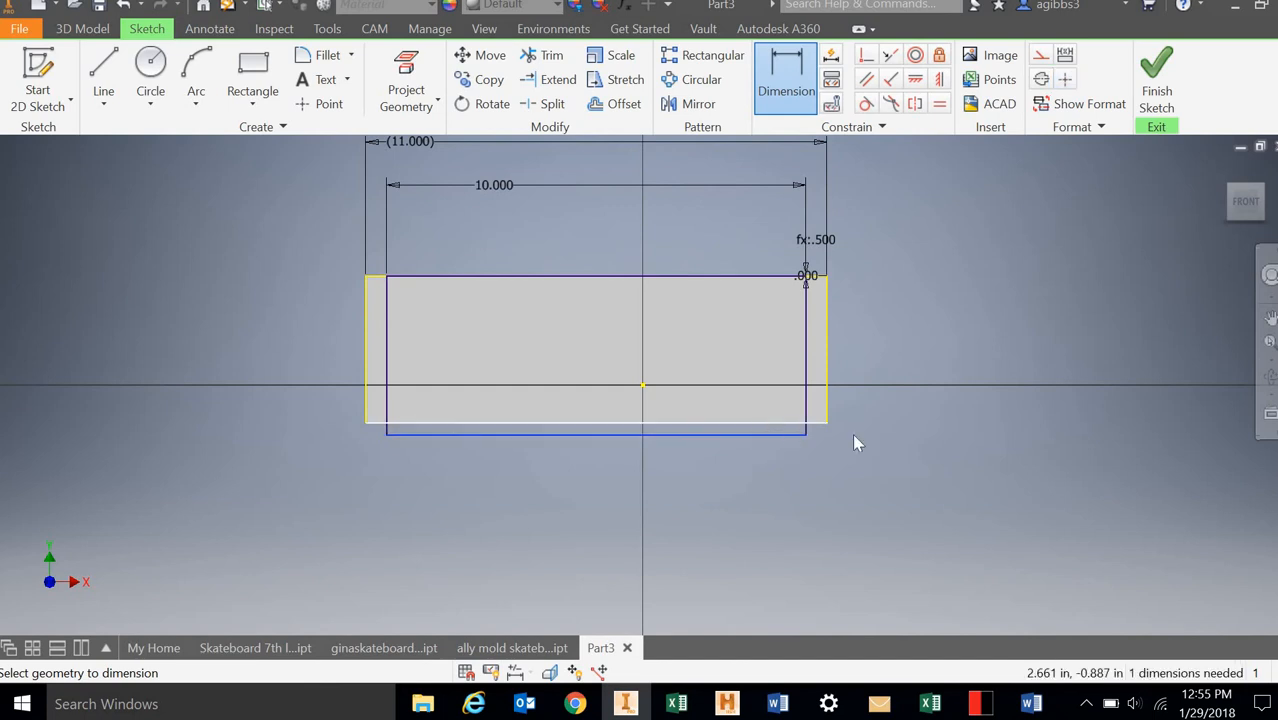
left_click(941, 433)
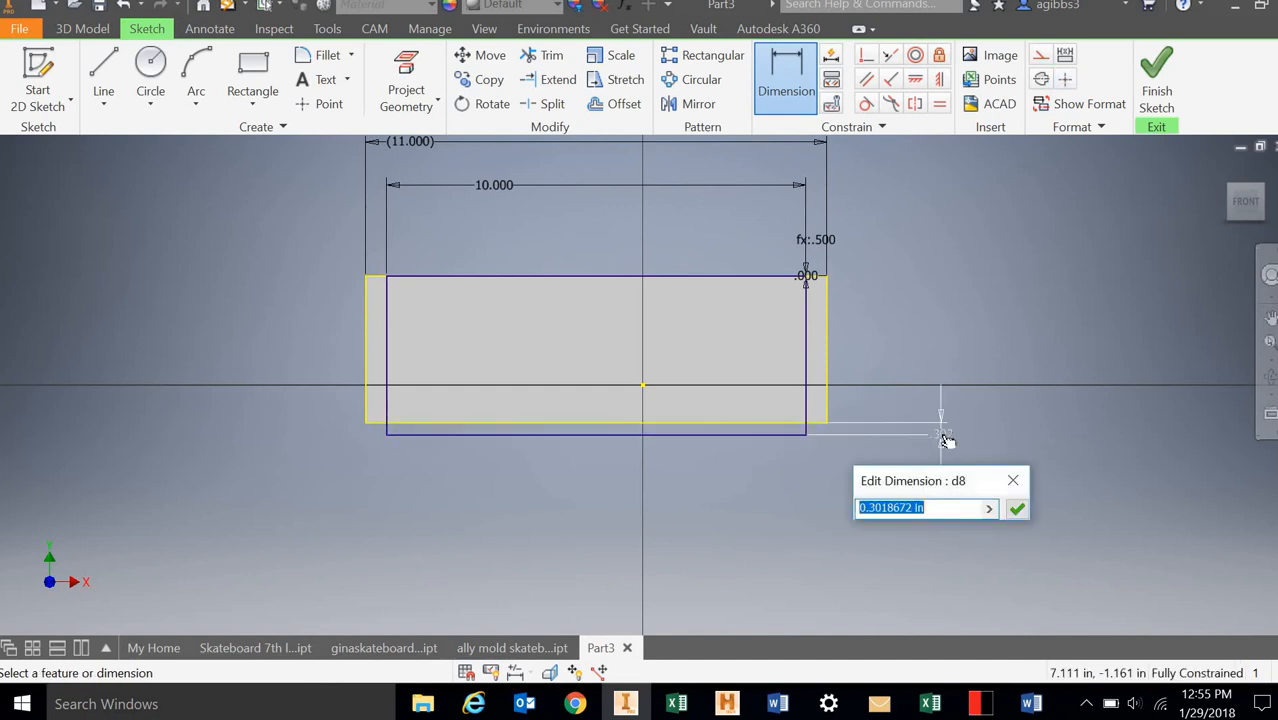
type("0")
key("Return")
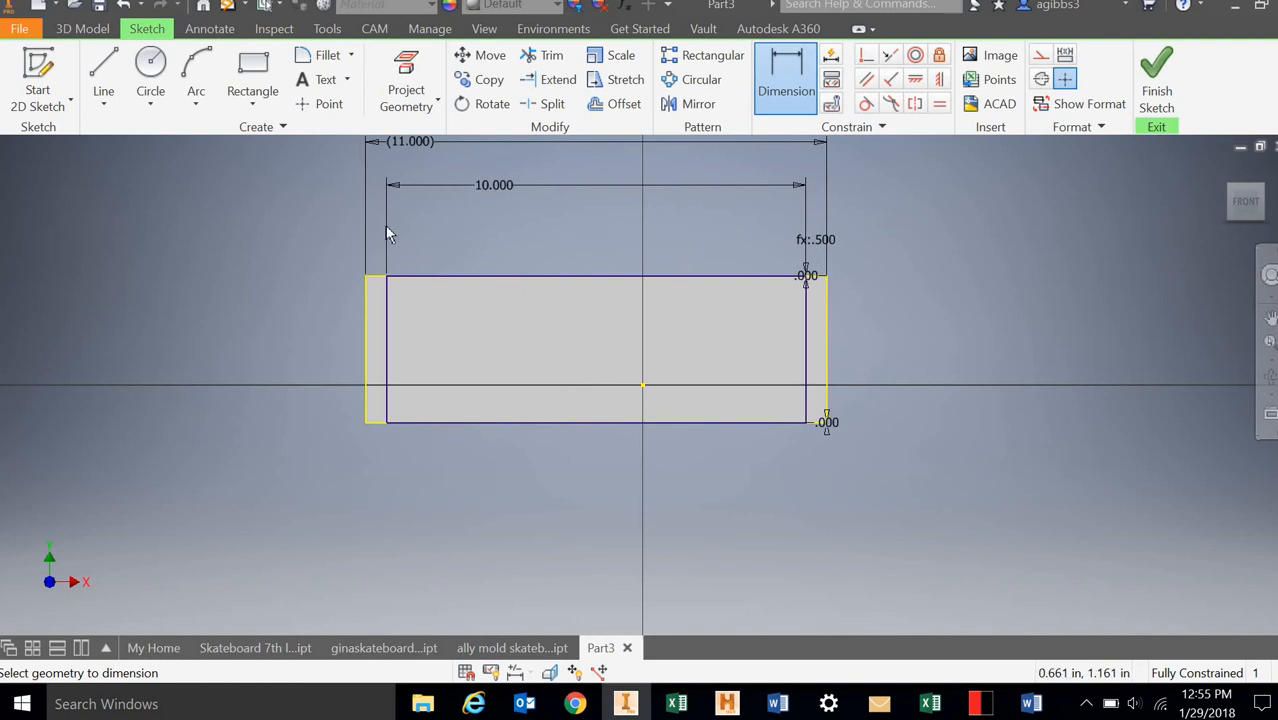
- Place sketch text with the person's title and surname in Tahoma, 0.120 in high, in the upper-left area of the rectangle
left_click(334, 81)
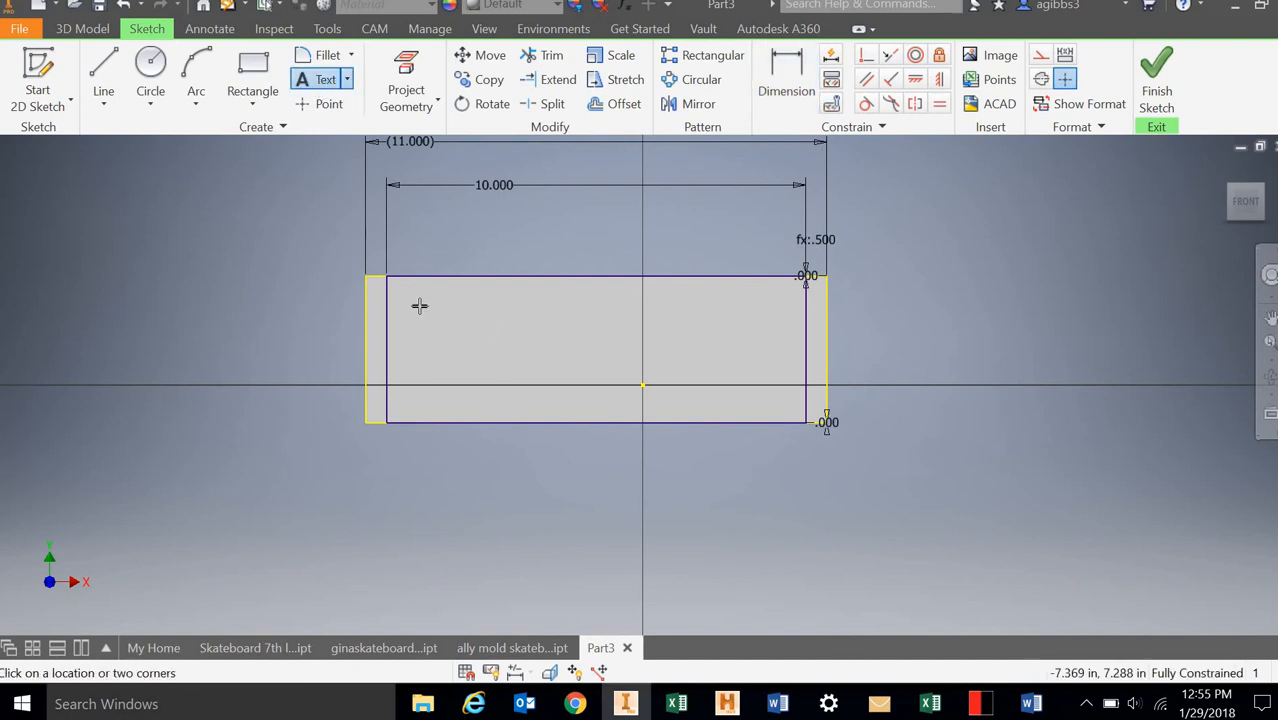
left_click(483, 333)
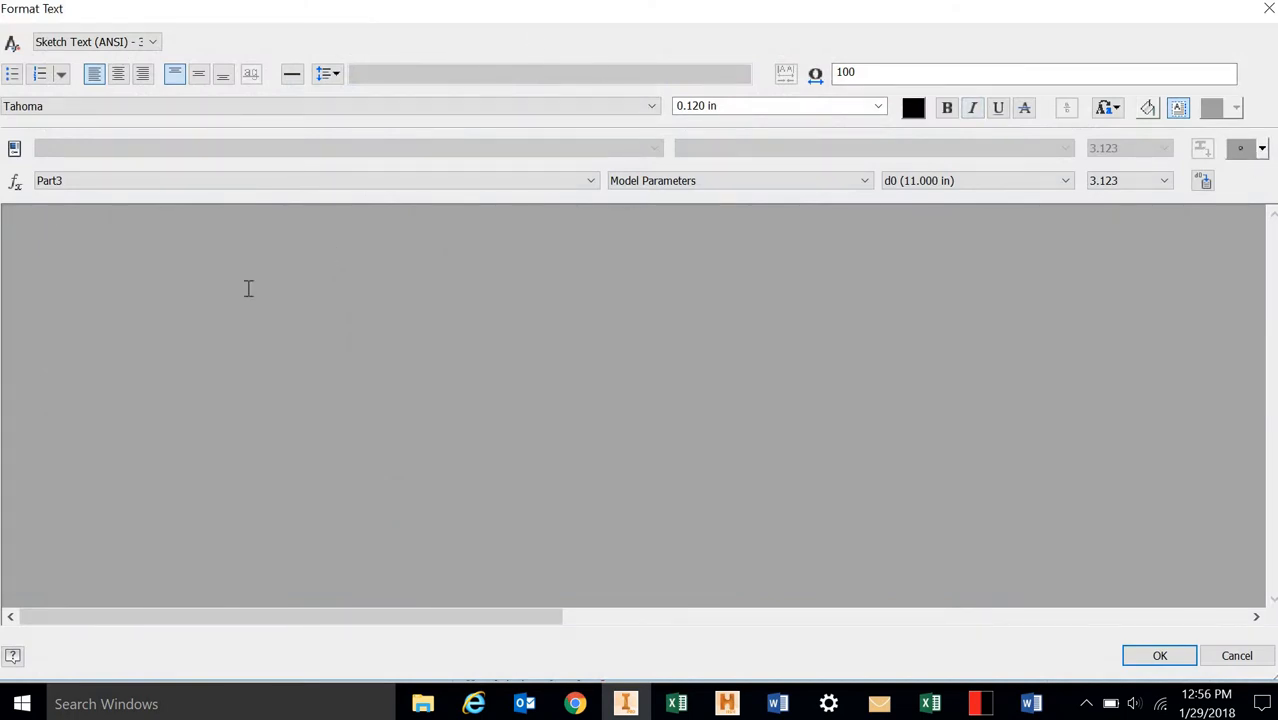
type("Mr. Gibbs")
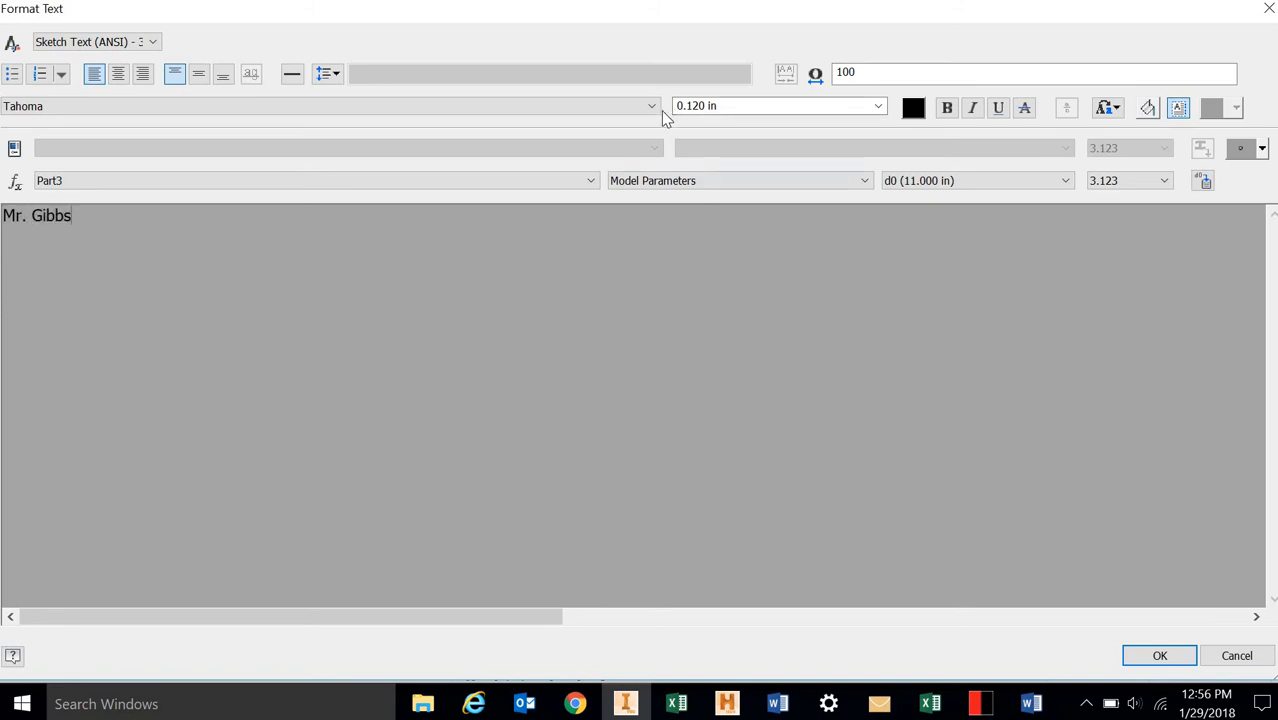
left_click(651, 108)
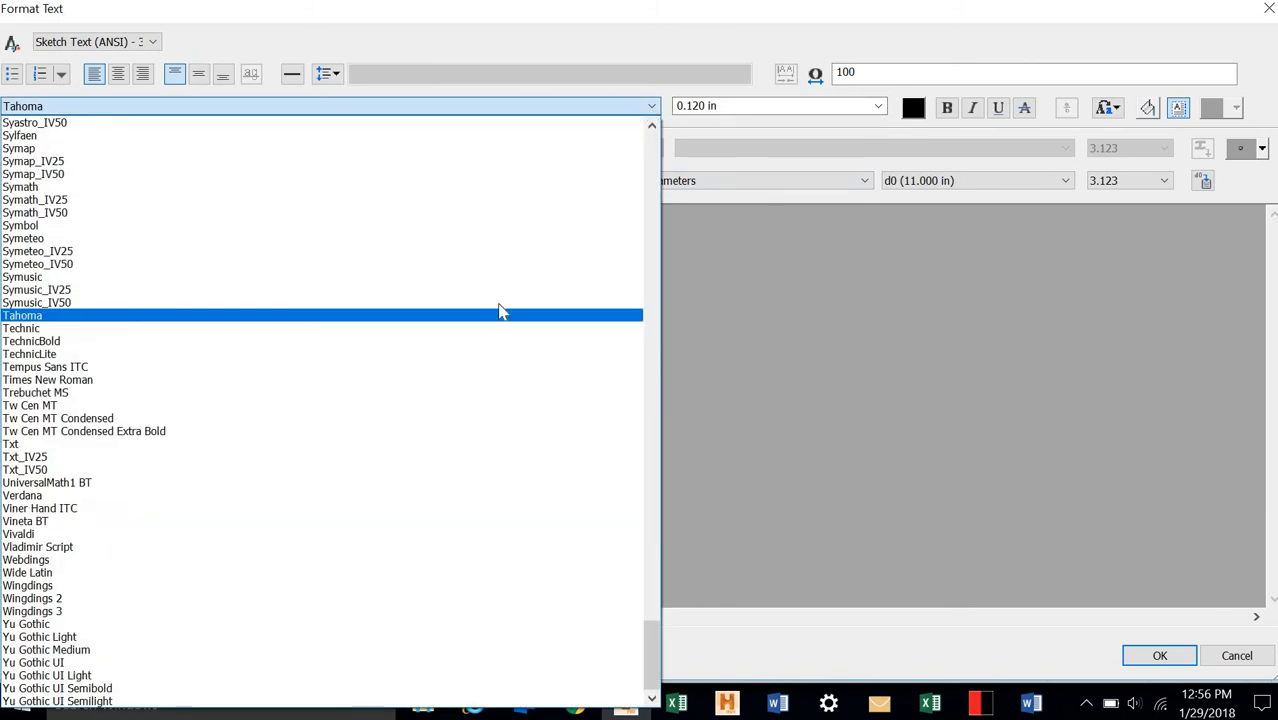
left_click(458, 316)
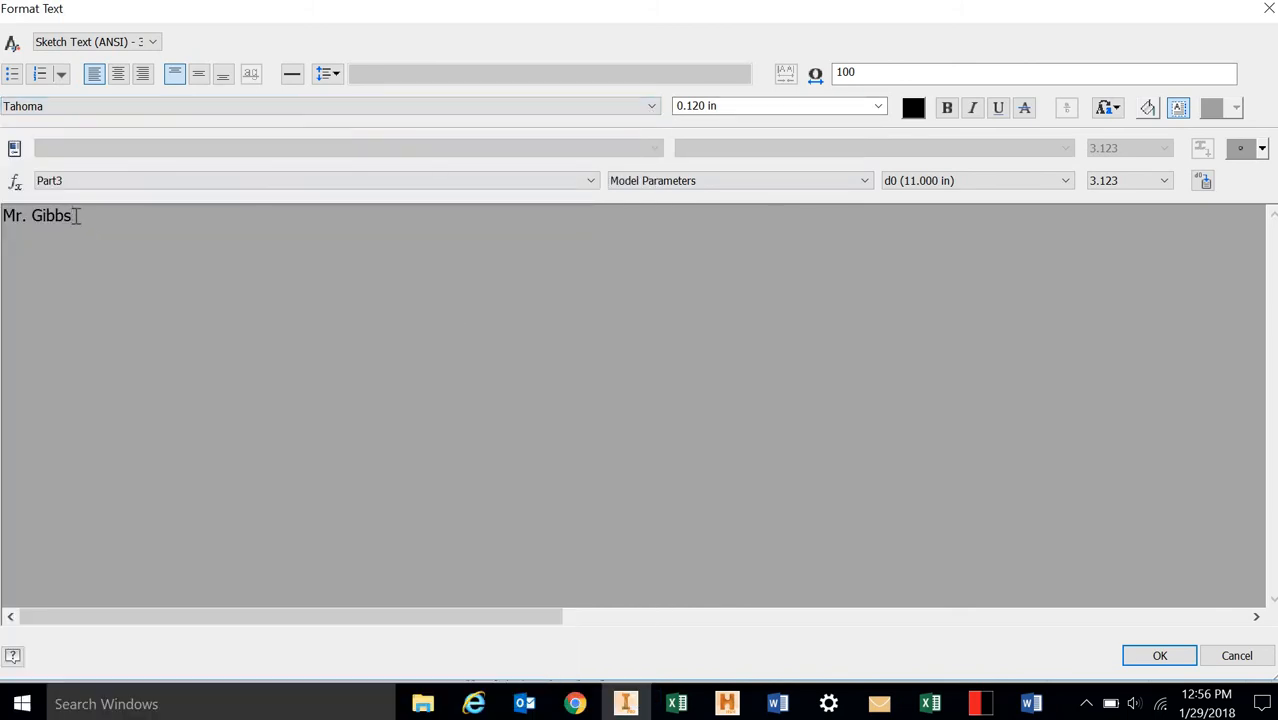
left_click_drag(76, 216, 3, 216)
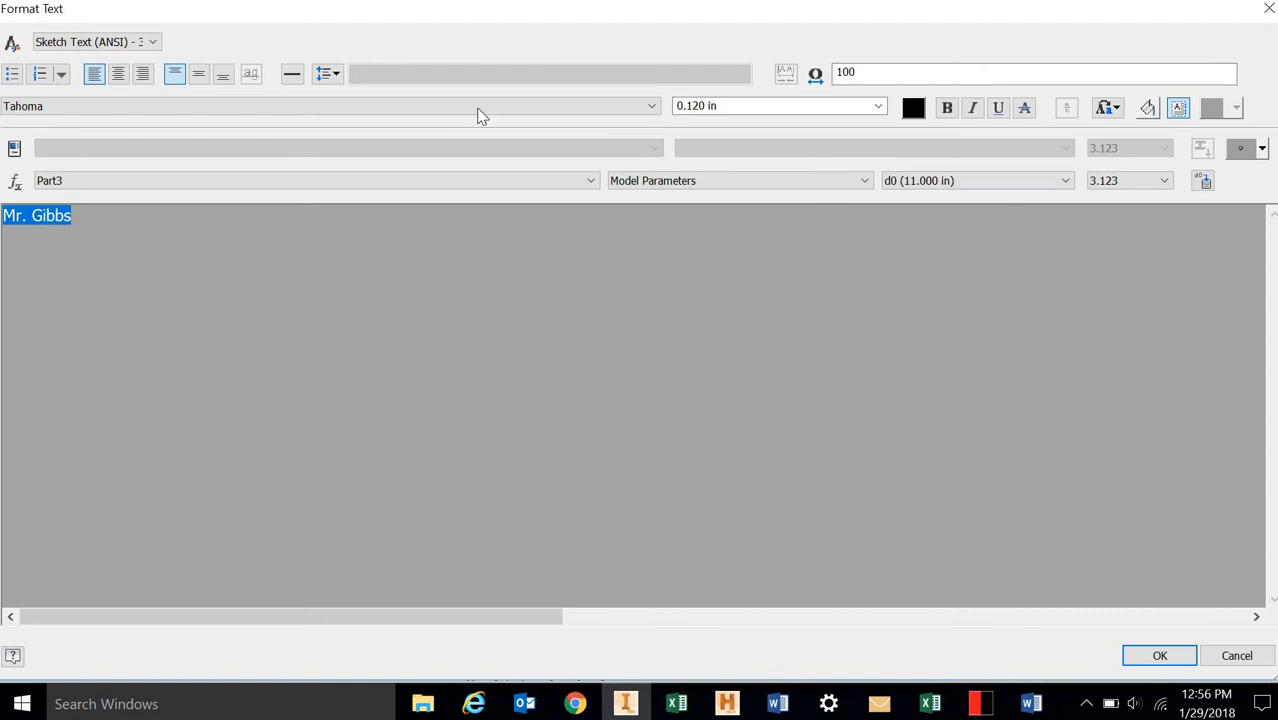
double_click(703, 108)
left_click_drag(705, 107, 555, 99)
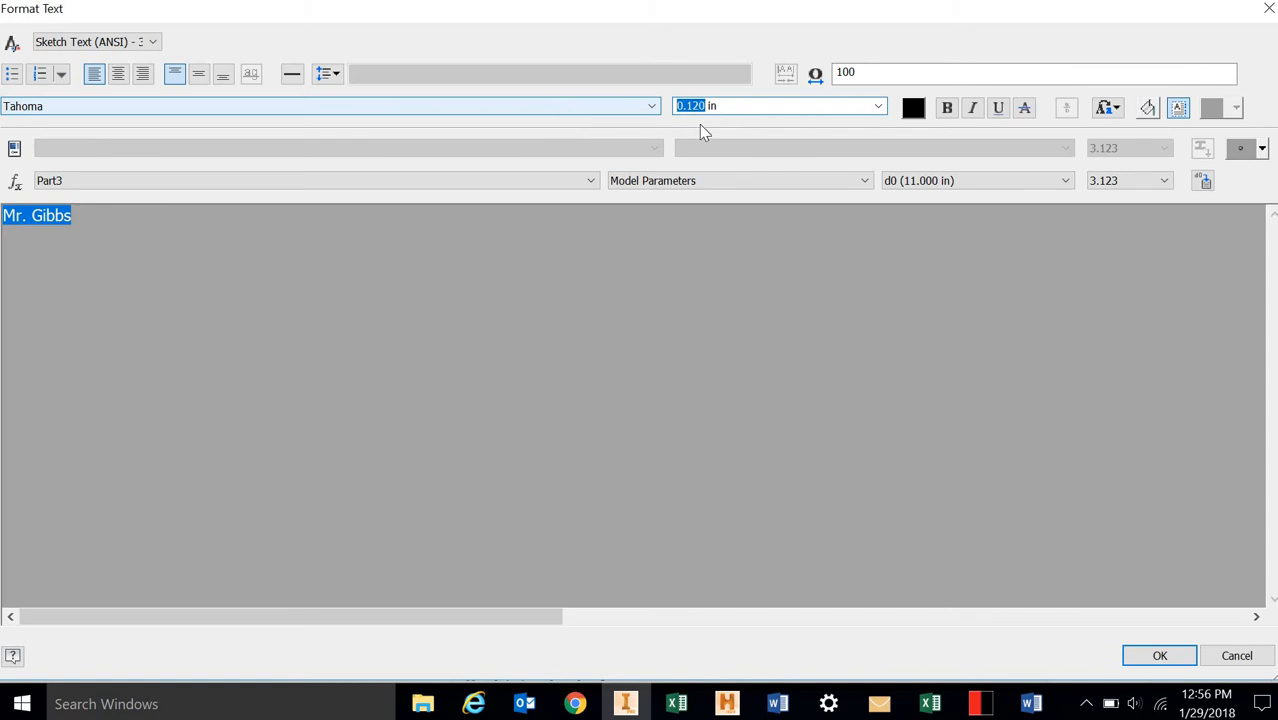
left_click(1166, 655)
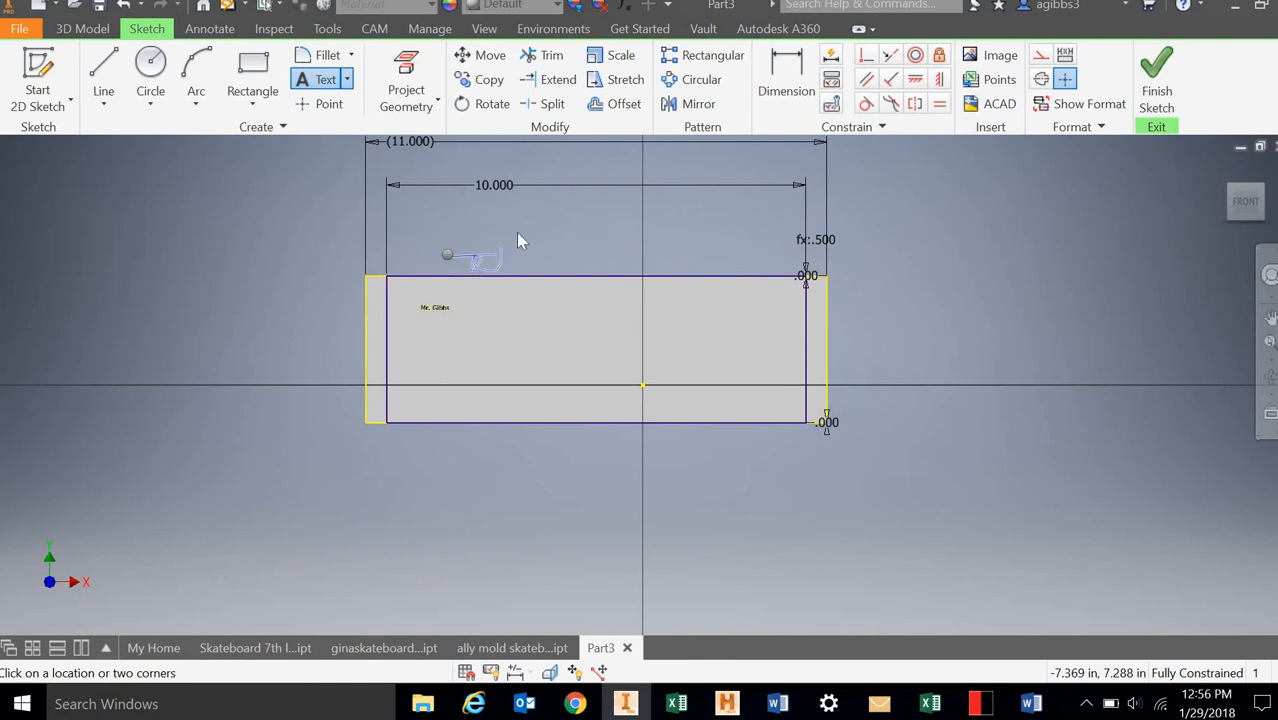
right_click_drag(517, 233, 549, 227)
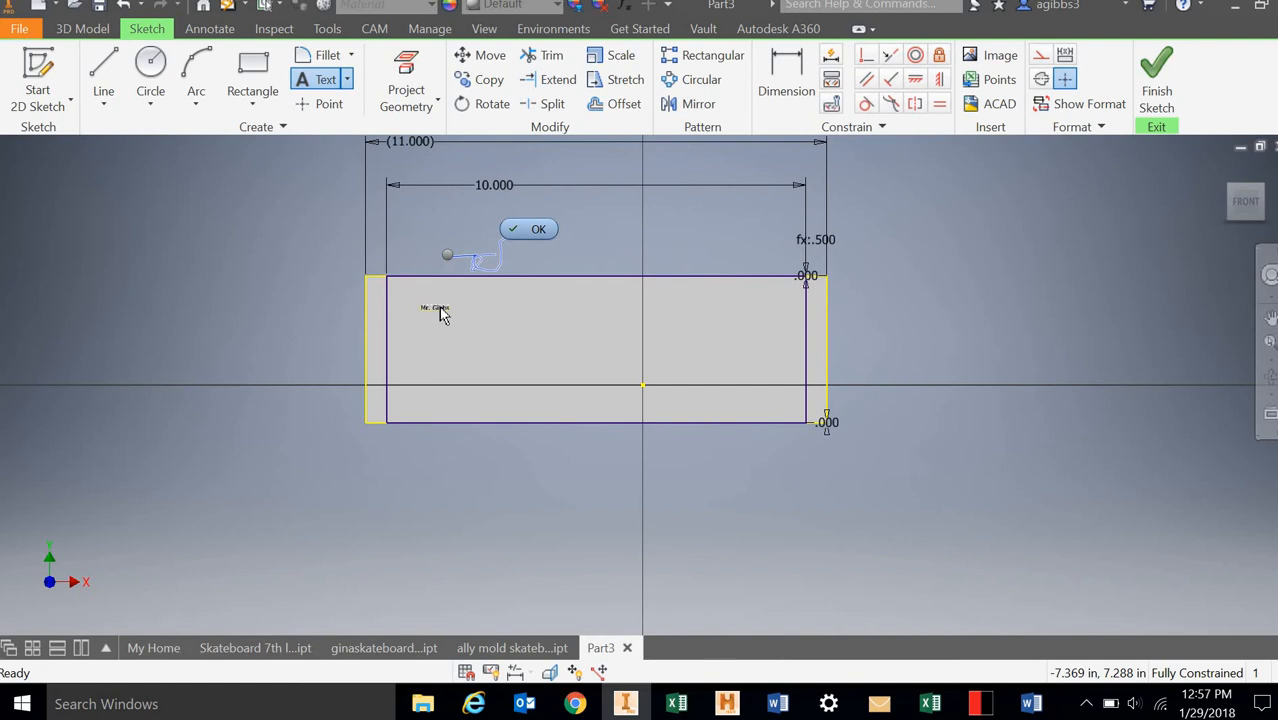
key("Escape")
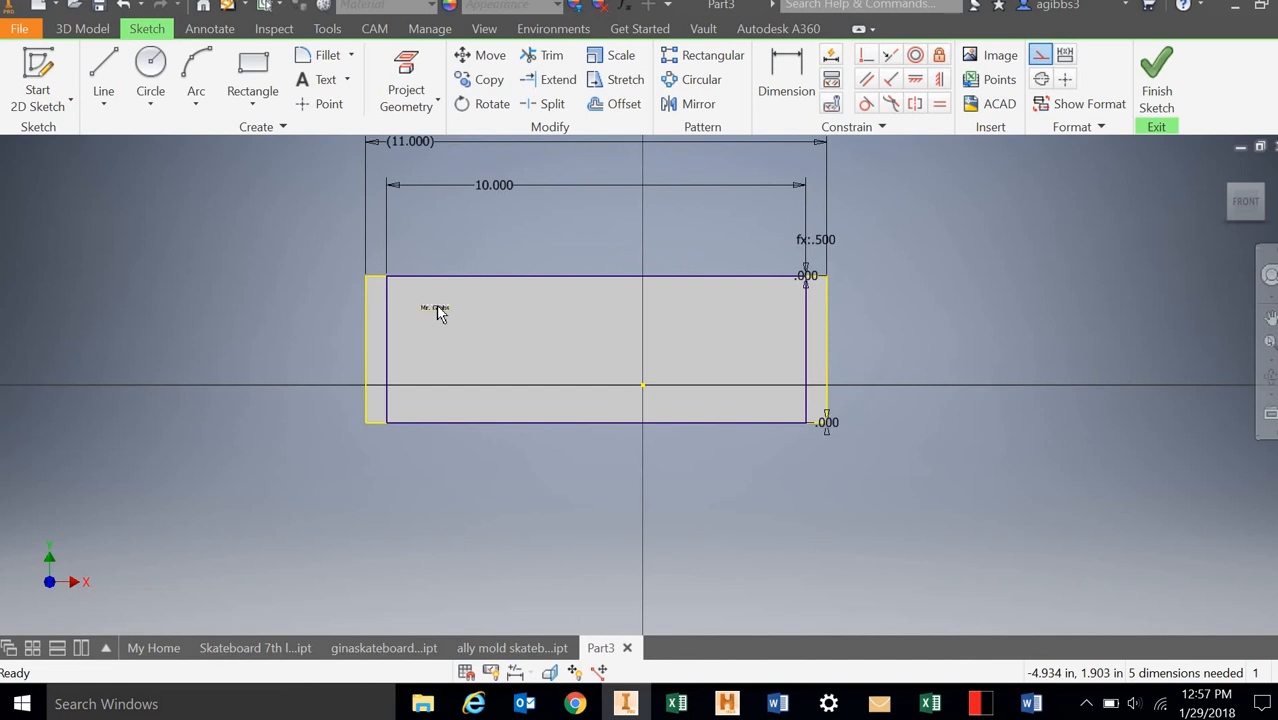
scroll(437, 313, "up", 5)
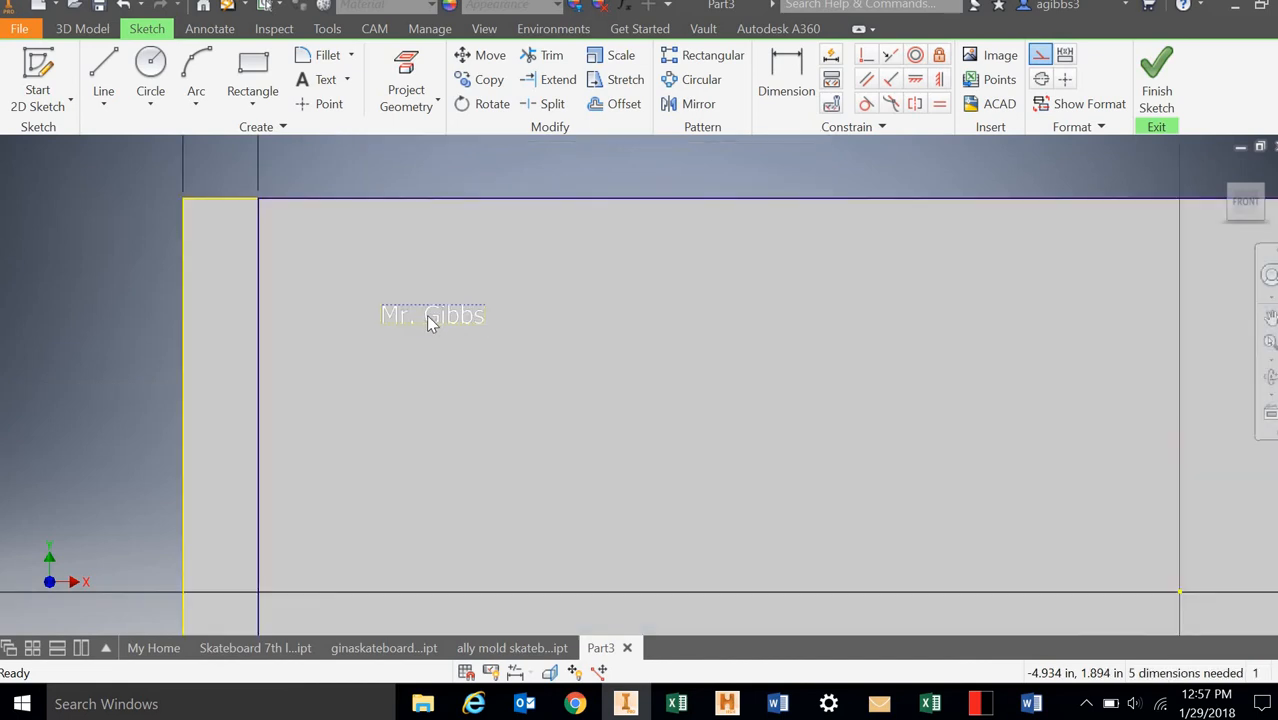
- Set the height of all the name text in the sketch to 2 in
double_click(428, 318)
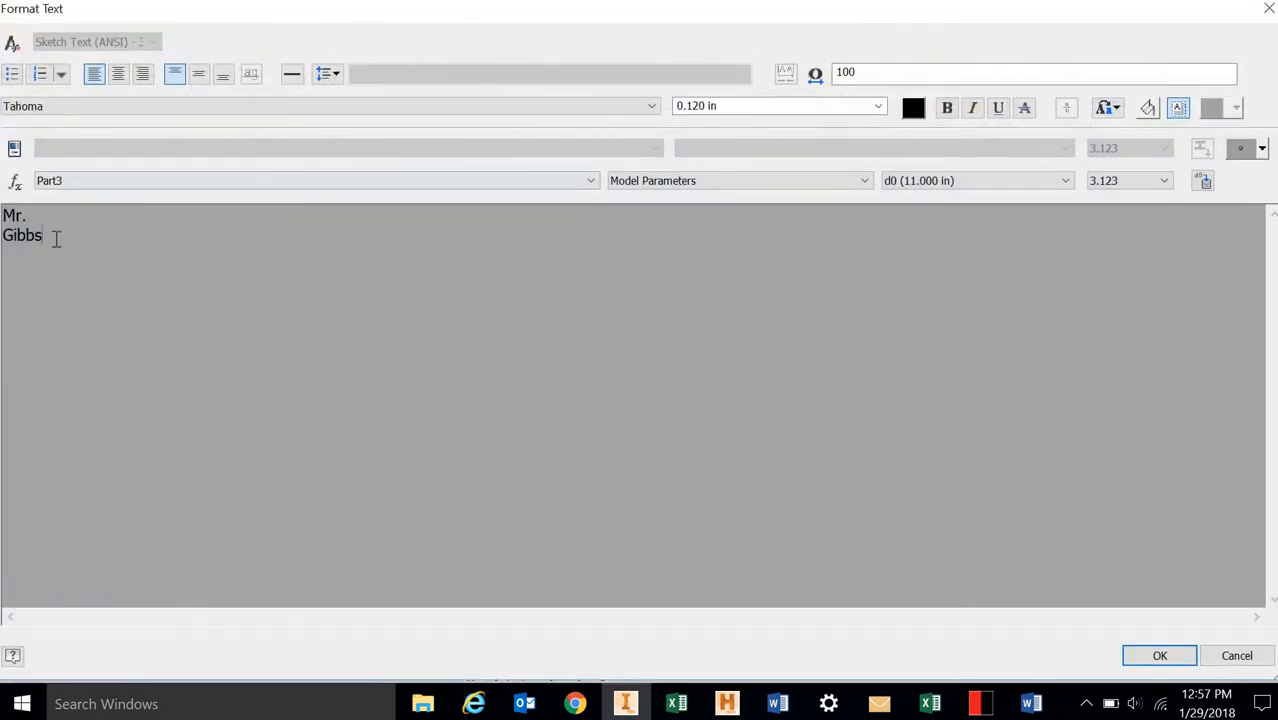
key("ctrl+a")
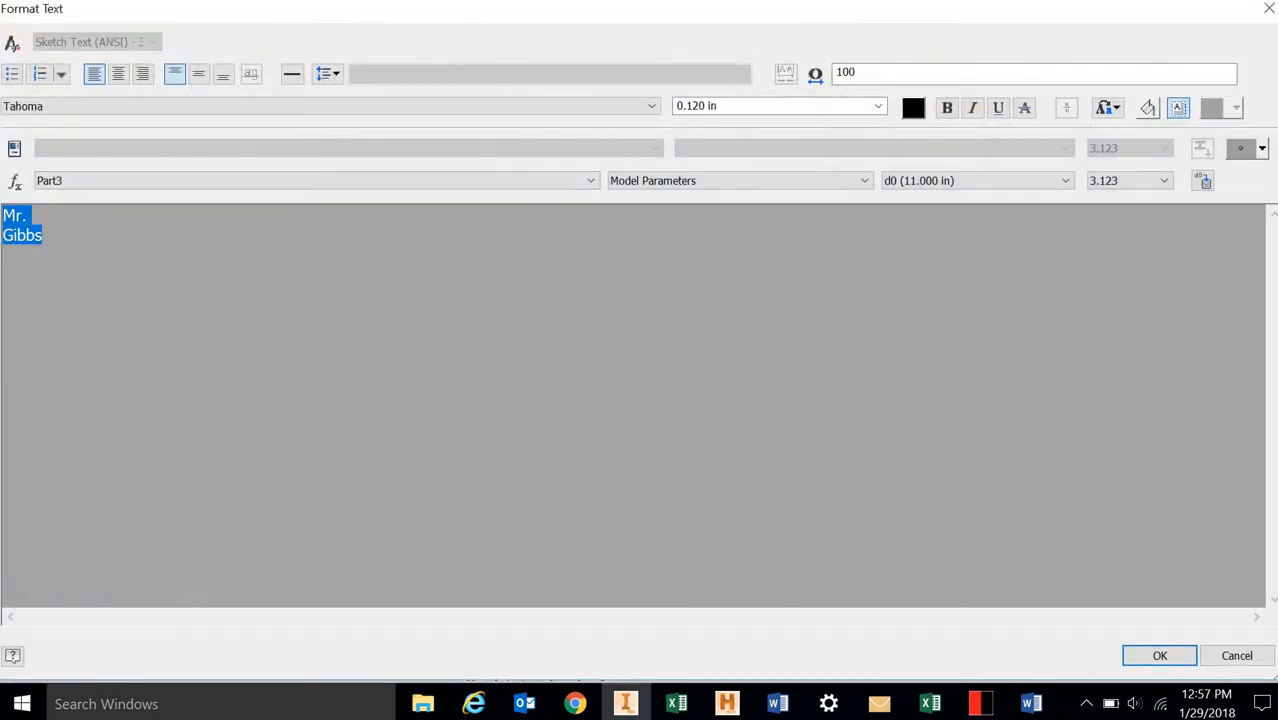
left_click(730, 106)
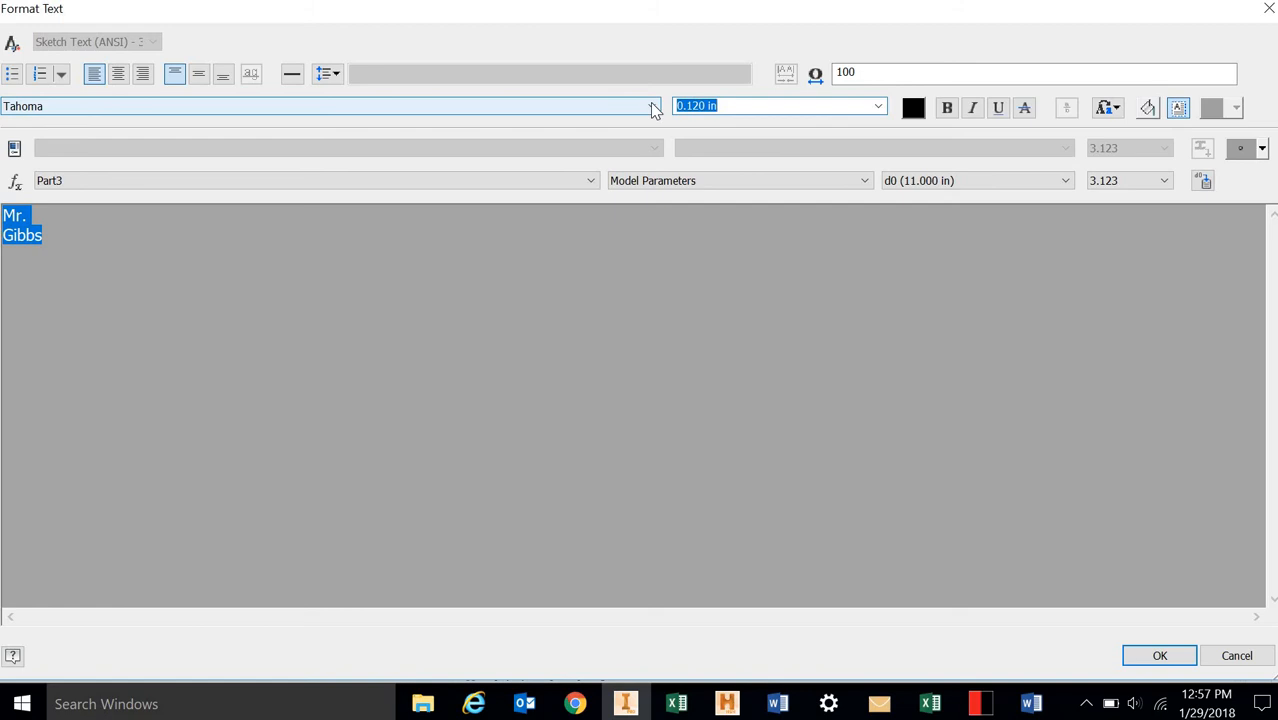
type("2")
key("Return")
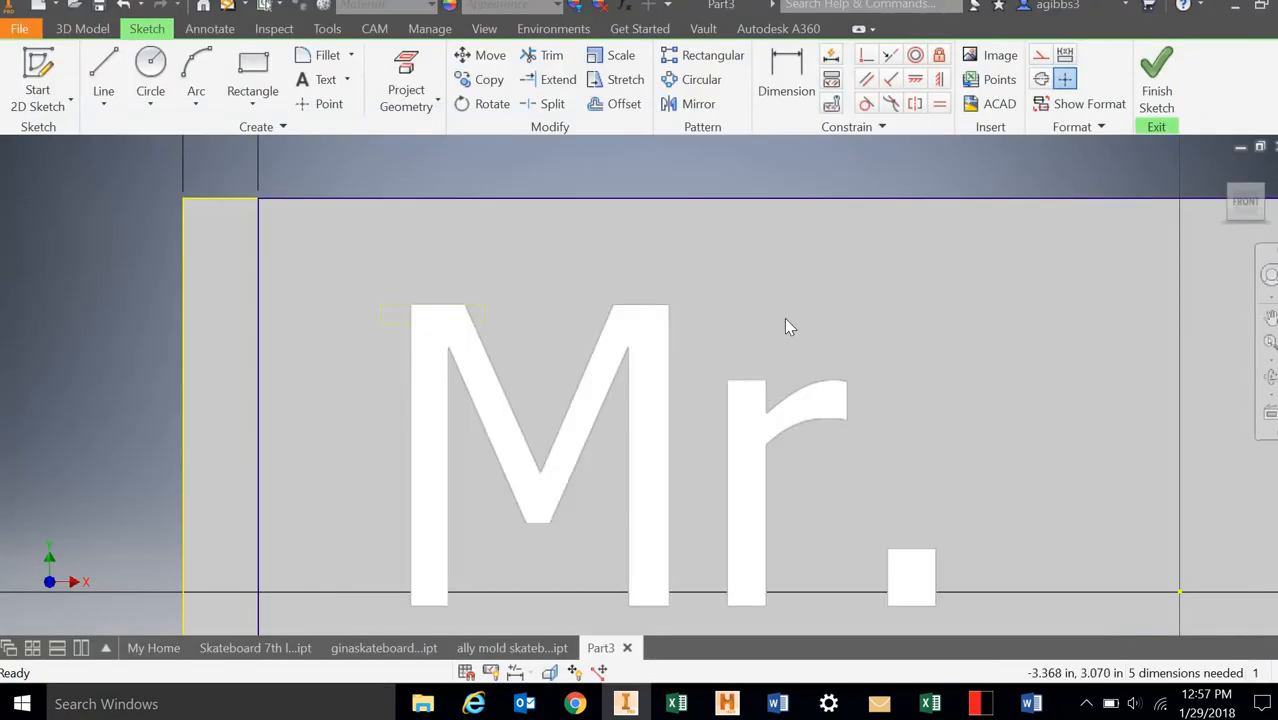
- Edit the name text to remove the space between title and surname so it sits on a single line
scroll(786, 326, "down", 6)
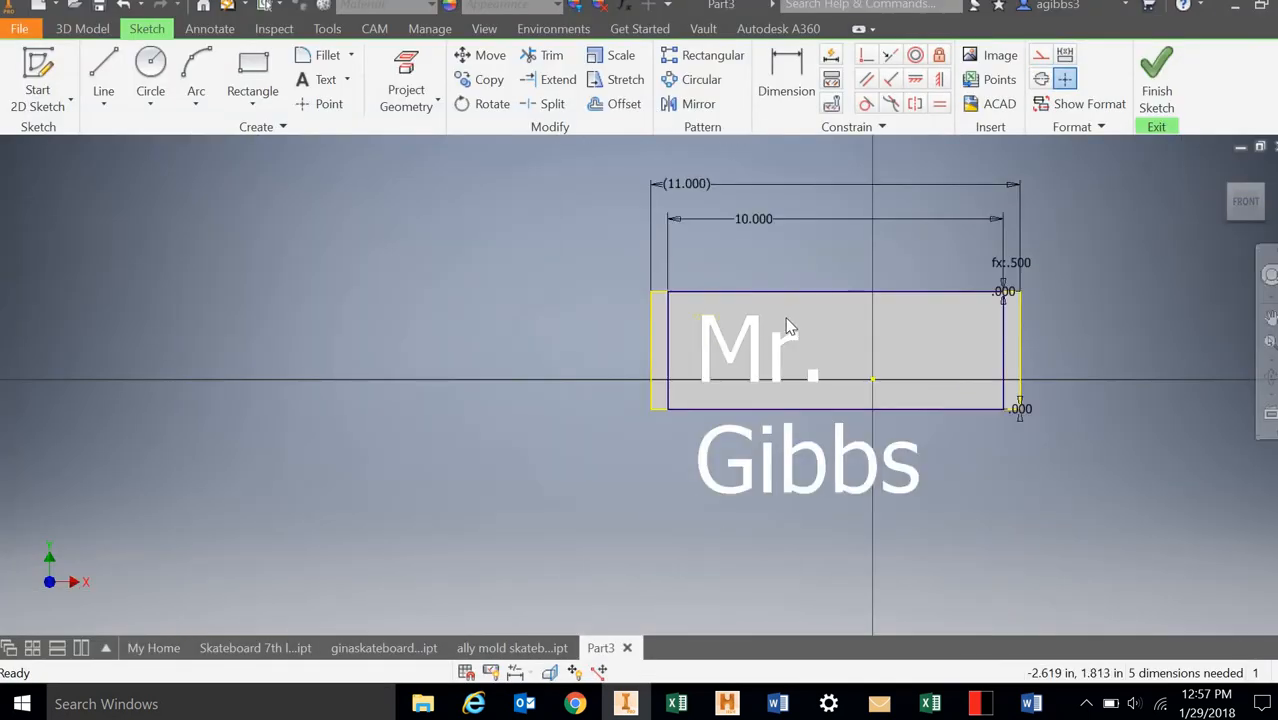
double_click(771, 464)
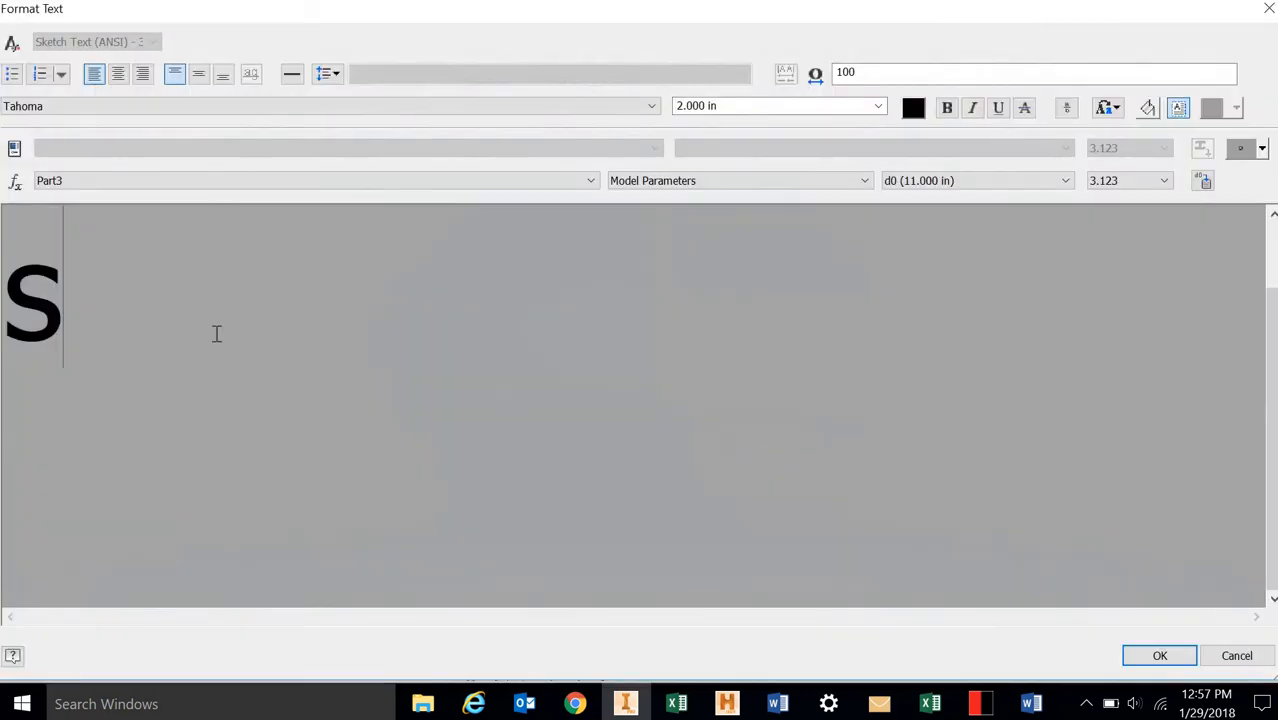
scroll(157, 336, "up", 3)
scroll(163, 347, "down", 3)
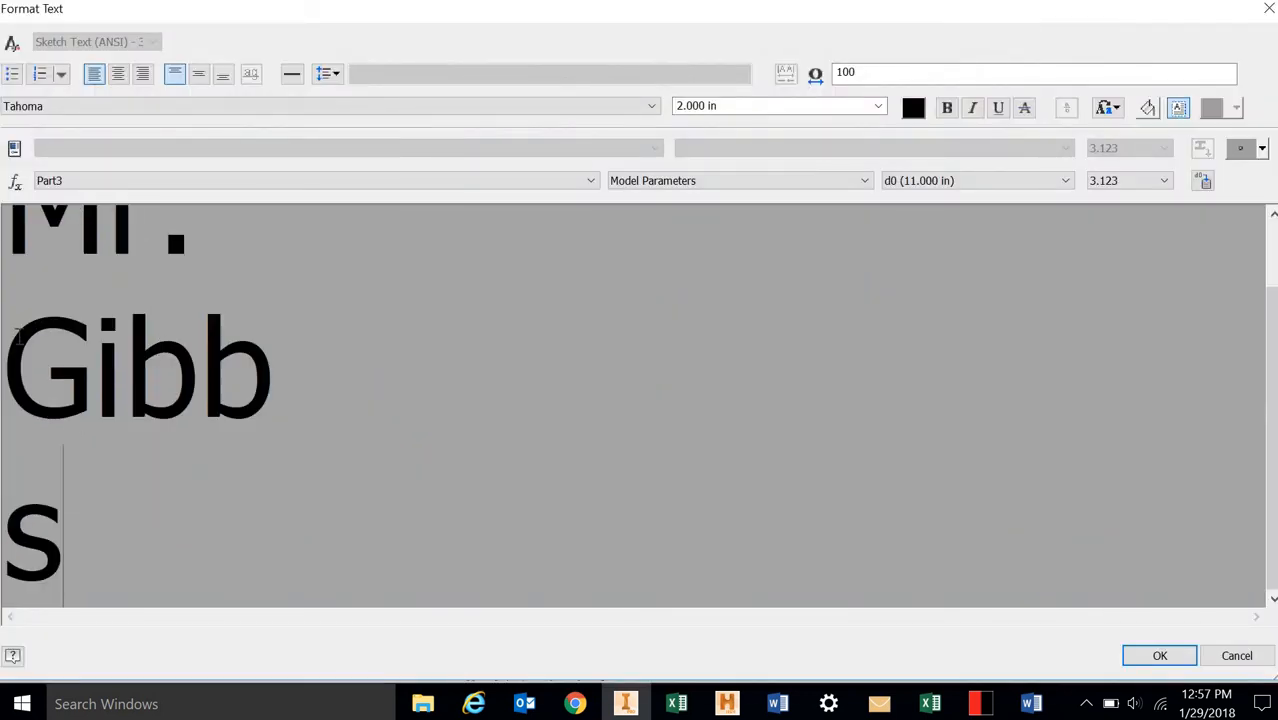
left_click(17, 337)
key("BackSpace")
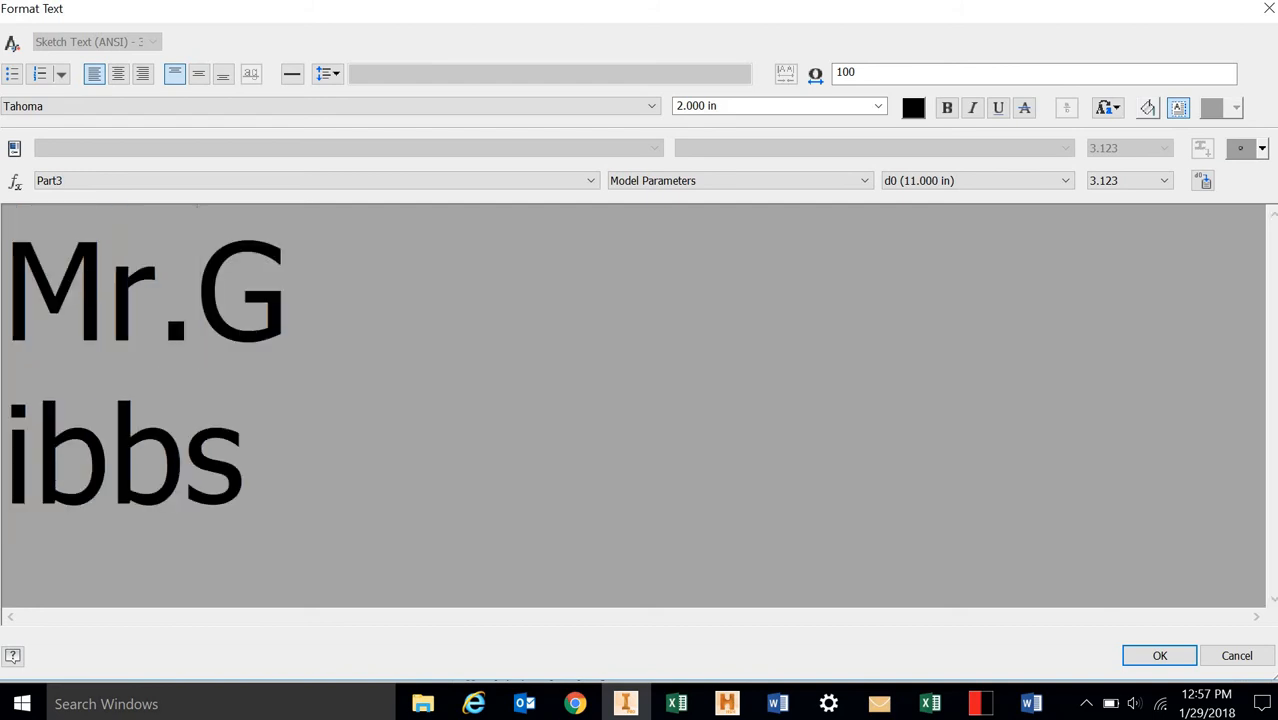
key("Delete")
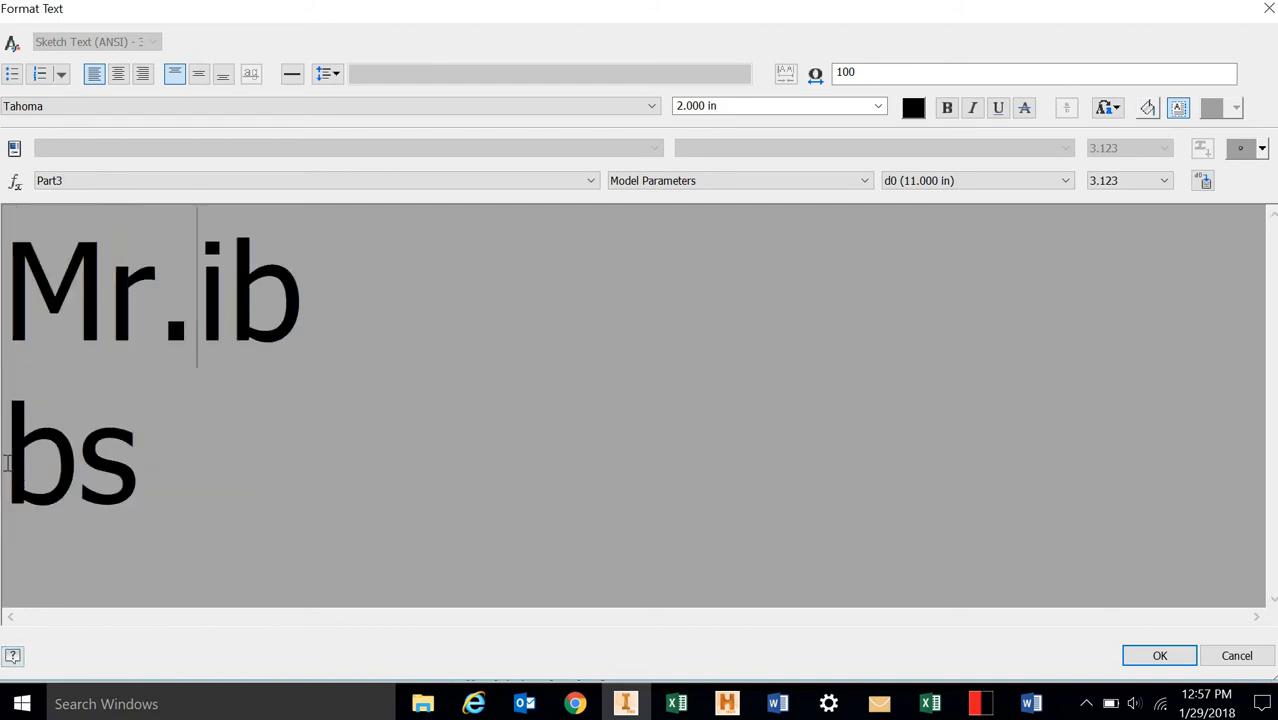
type("G")
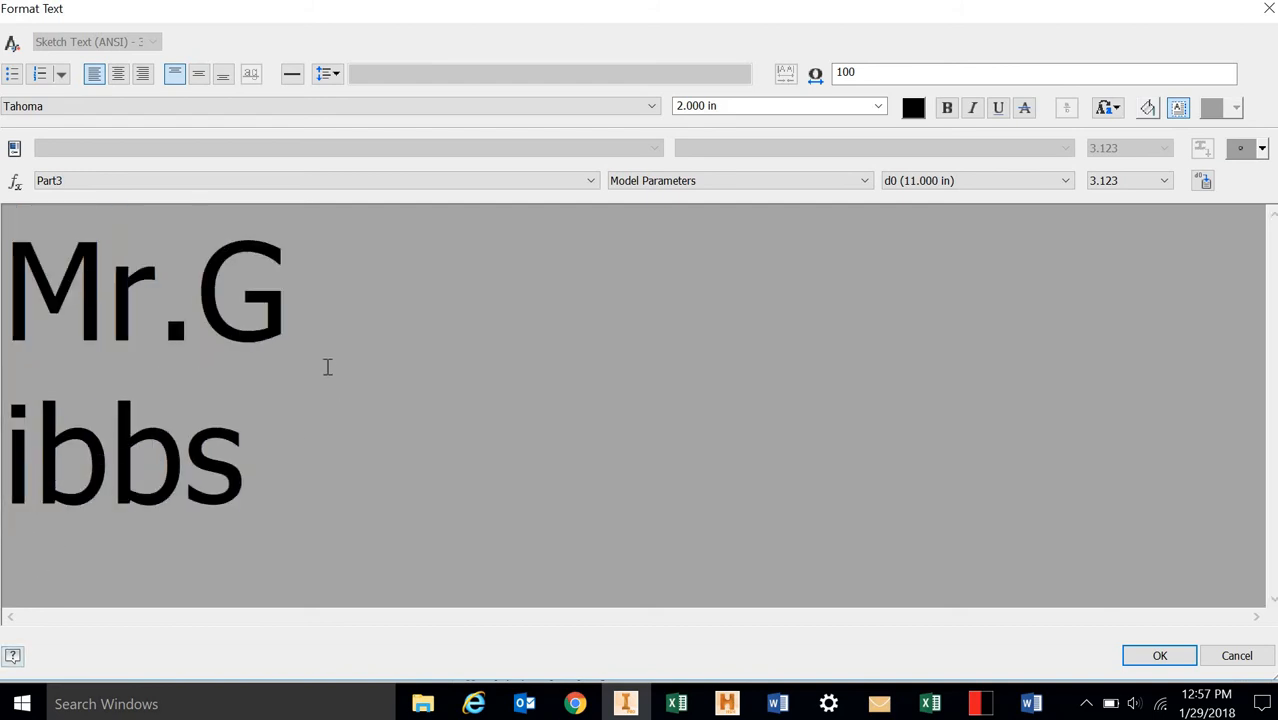
left_click(1160, 655)
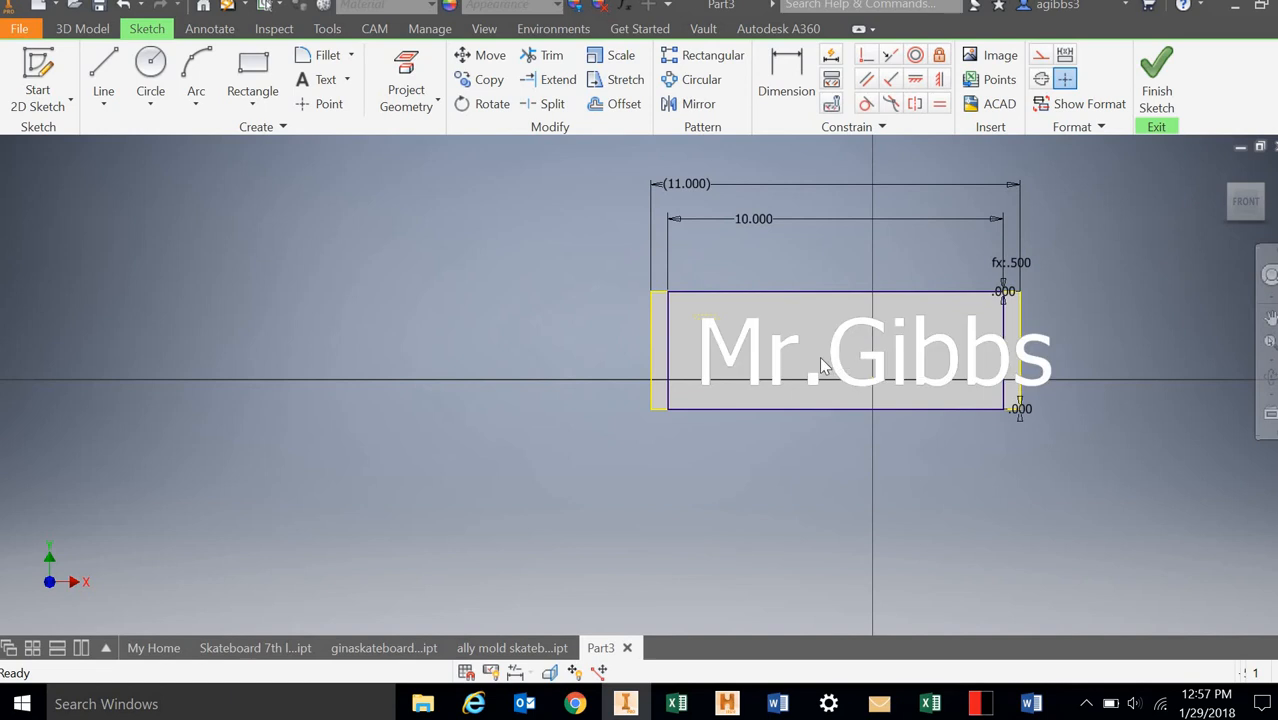
- Set the name text's height to 1.7 in and move it so it fits inside the 10 in wide rectangle
mouse_move(787, 356)
left_mouse_down()
mouse_move(769, 349)
mouse_move(806, 352)
mouse_move(800, 361)
left_mouse_up()
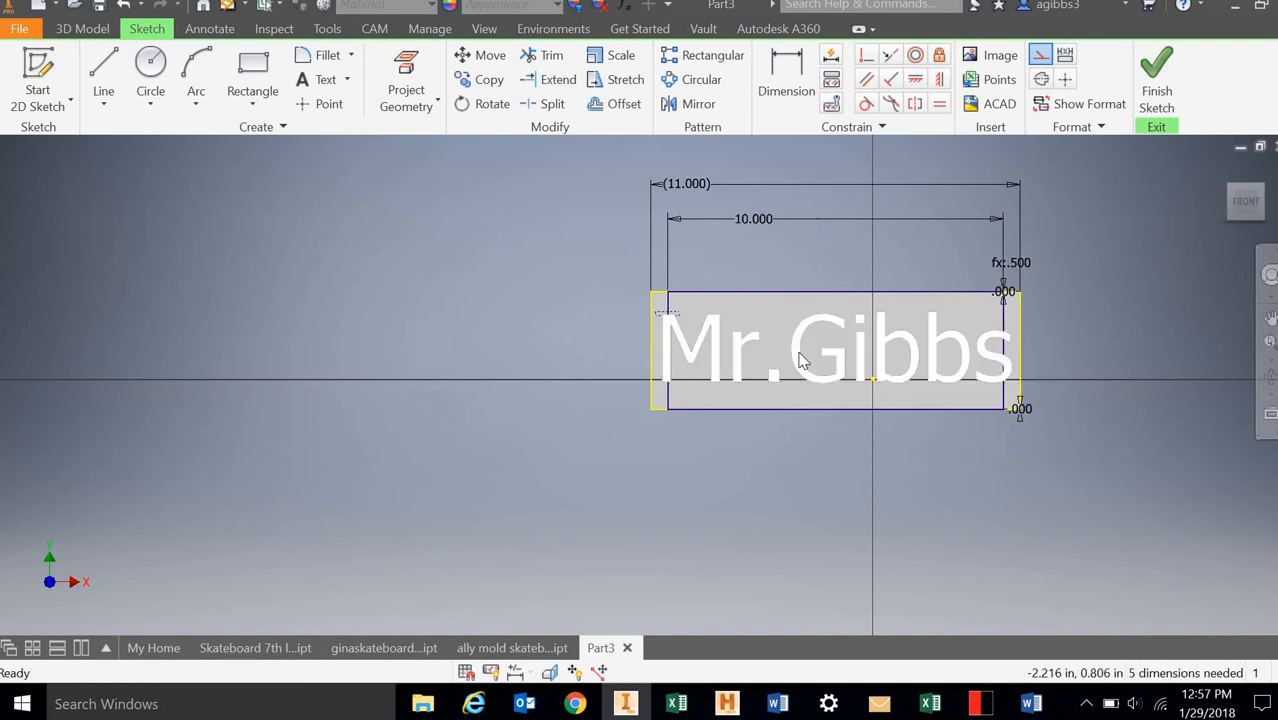
double_click(800, 360)
key("ctrl+a")
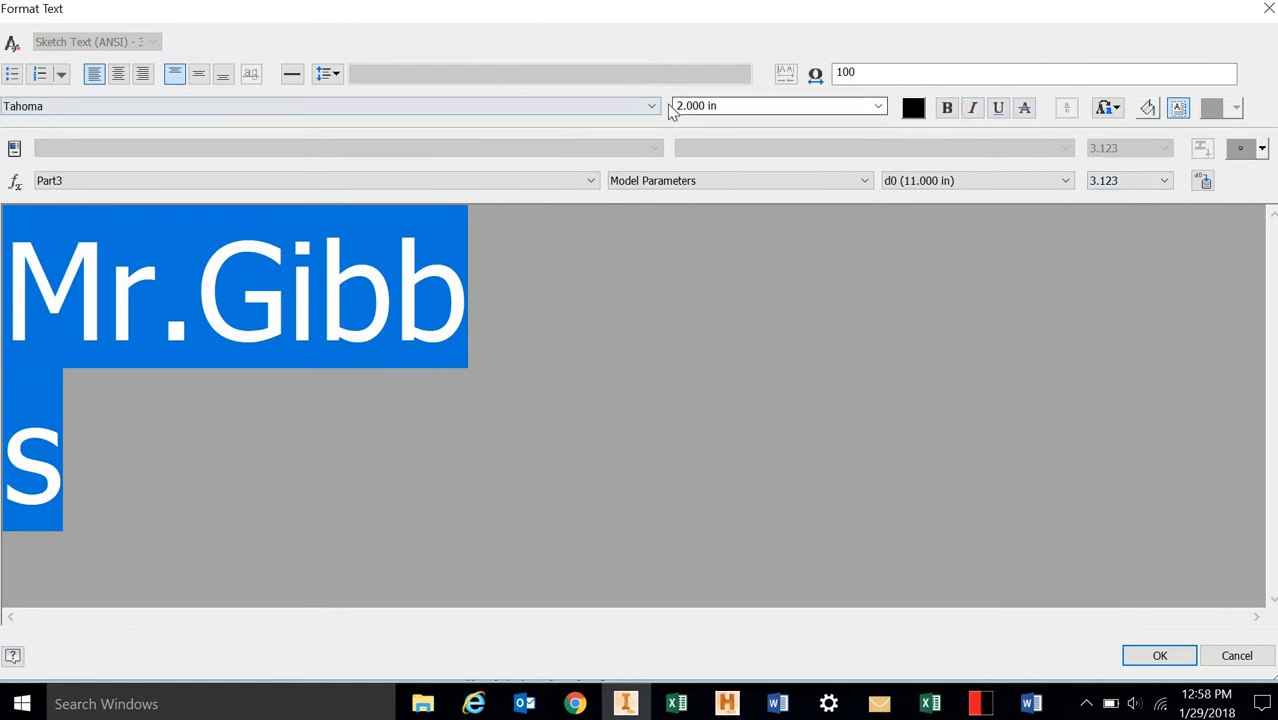
left_click(756, 107)
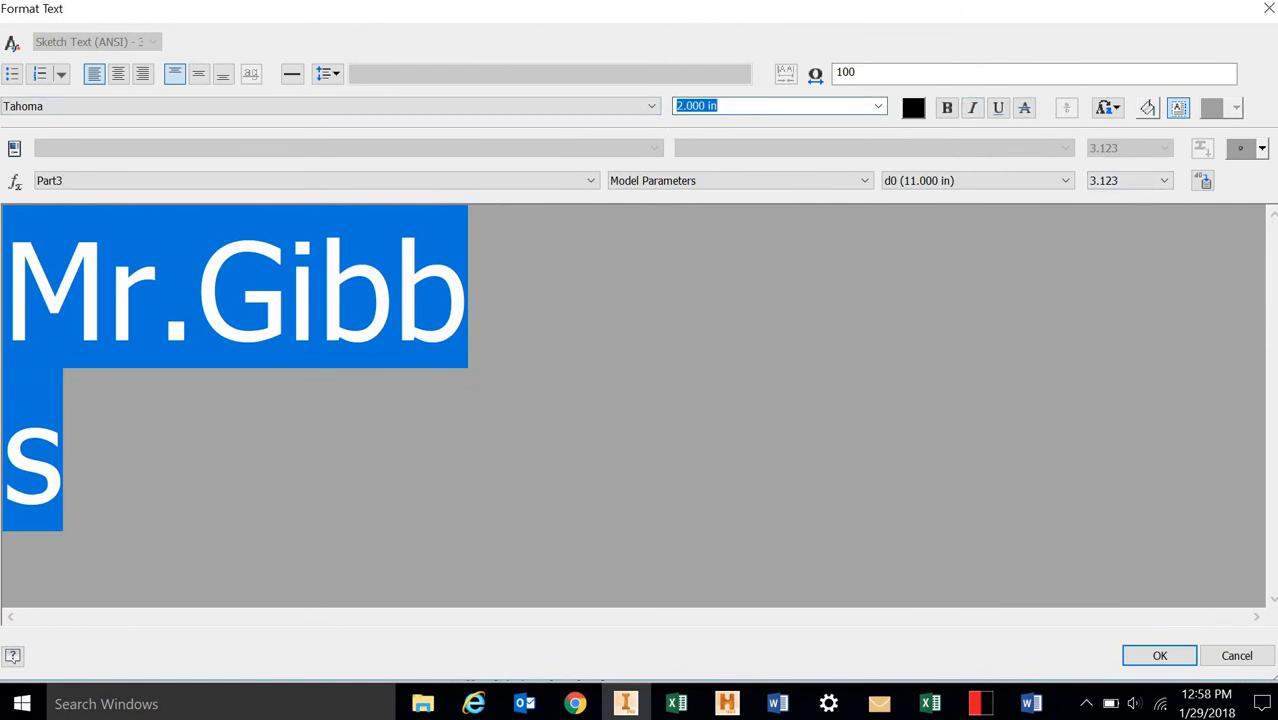
type("1.7")
key("Return")
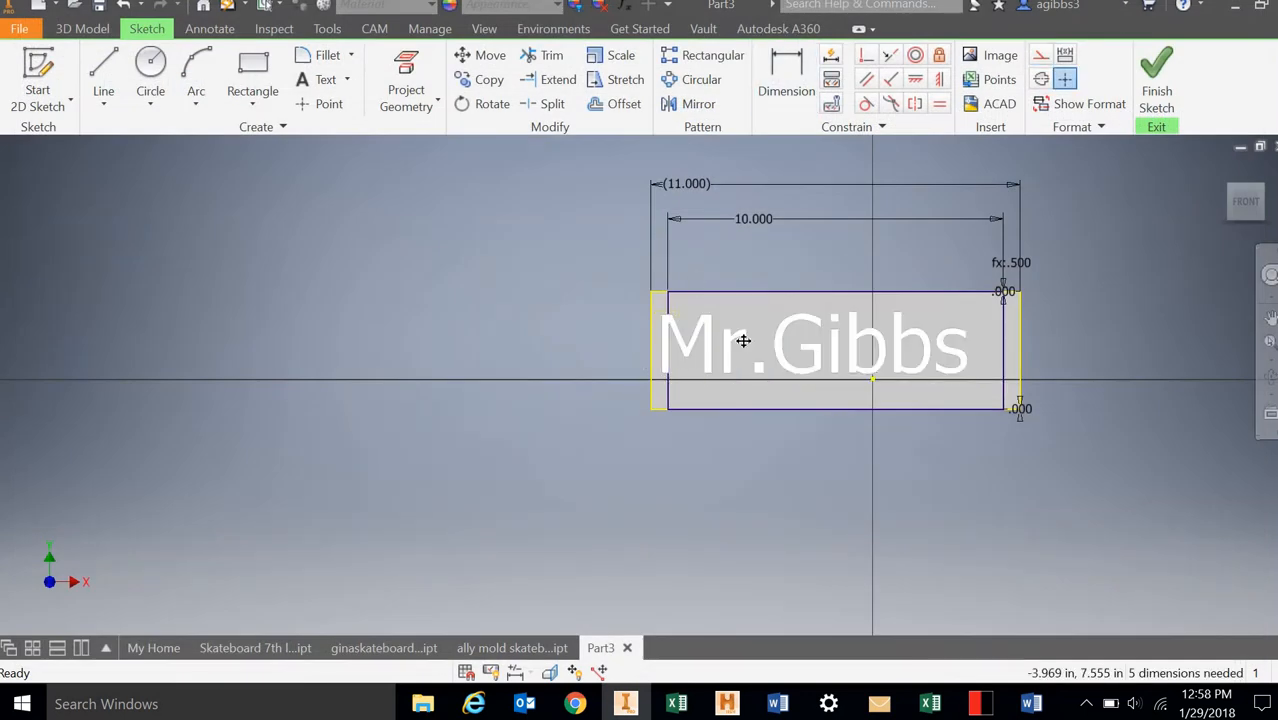
left_click_drag(743, 341, 754, 349)
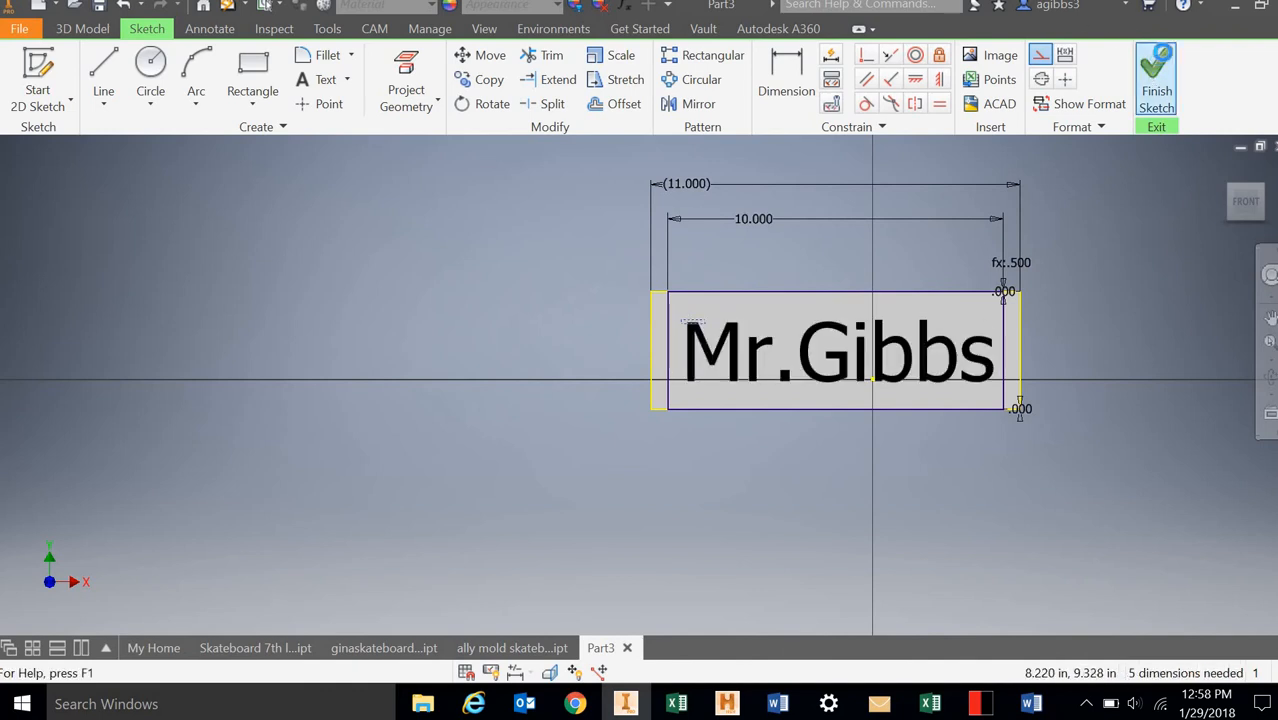
- Finish the sketch and engrave the name text into the block's front face with Emboss, 0.1 in deep
left_click(1156, 80)
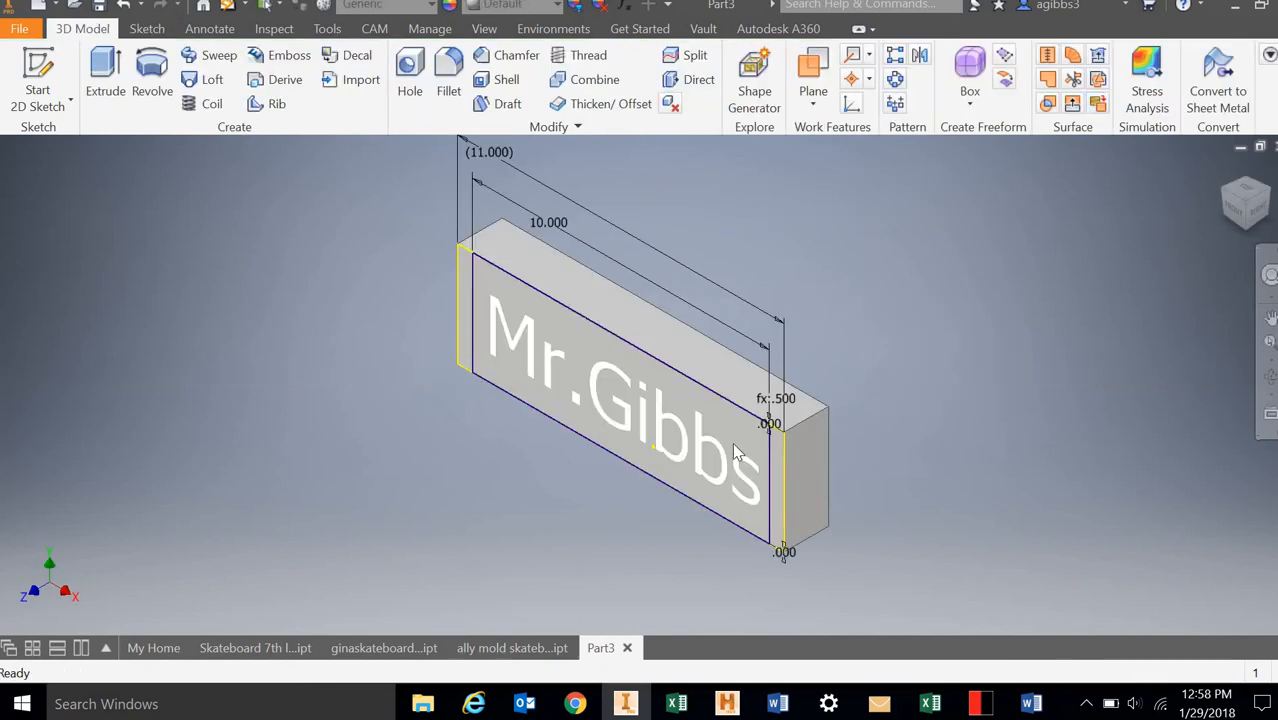
left_click(105, 75)
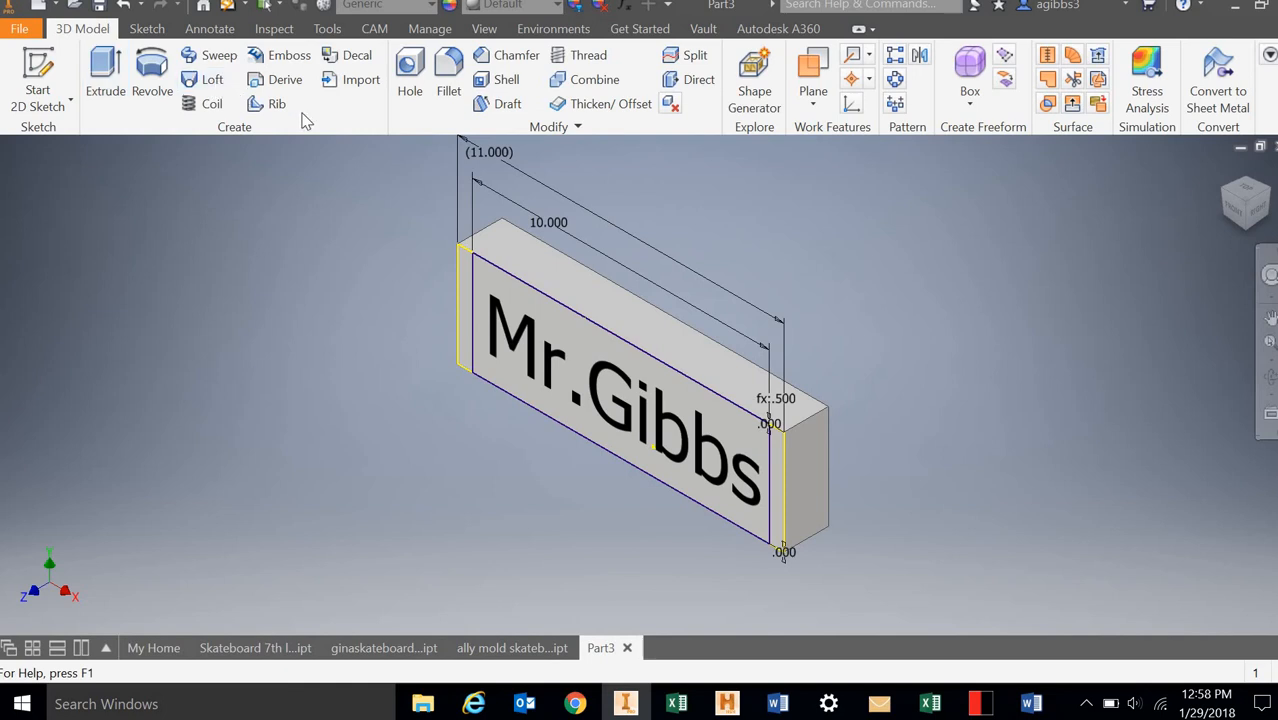
left_click(288, 55)
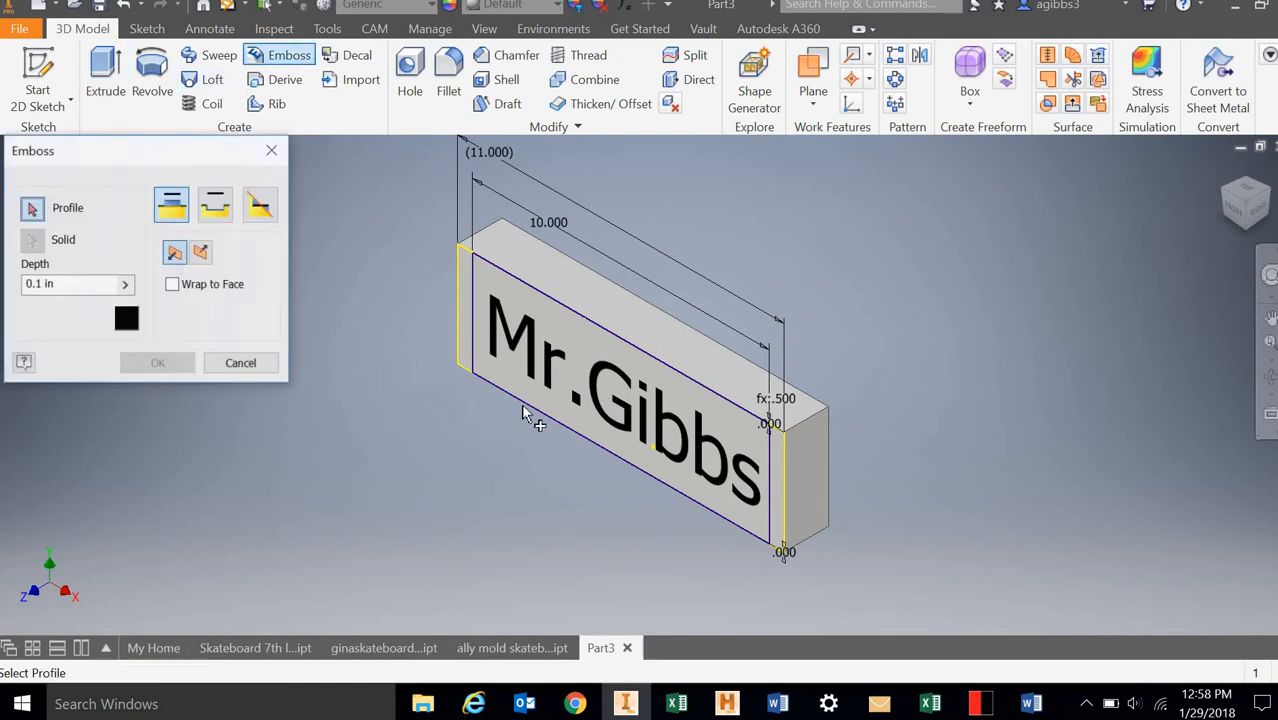
left_click(493, 318)
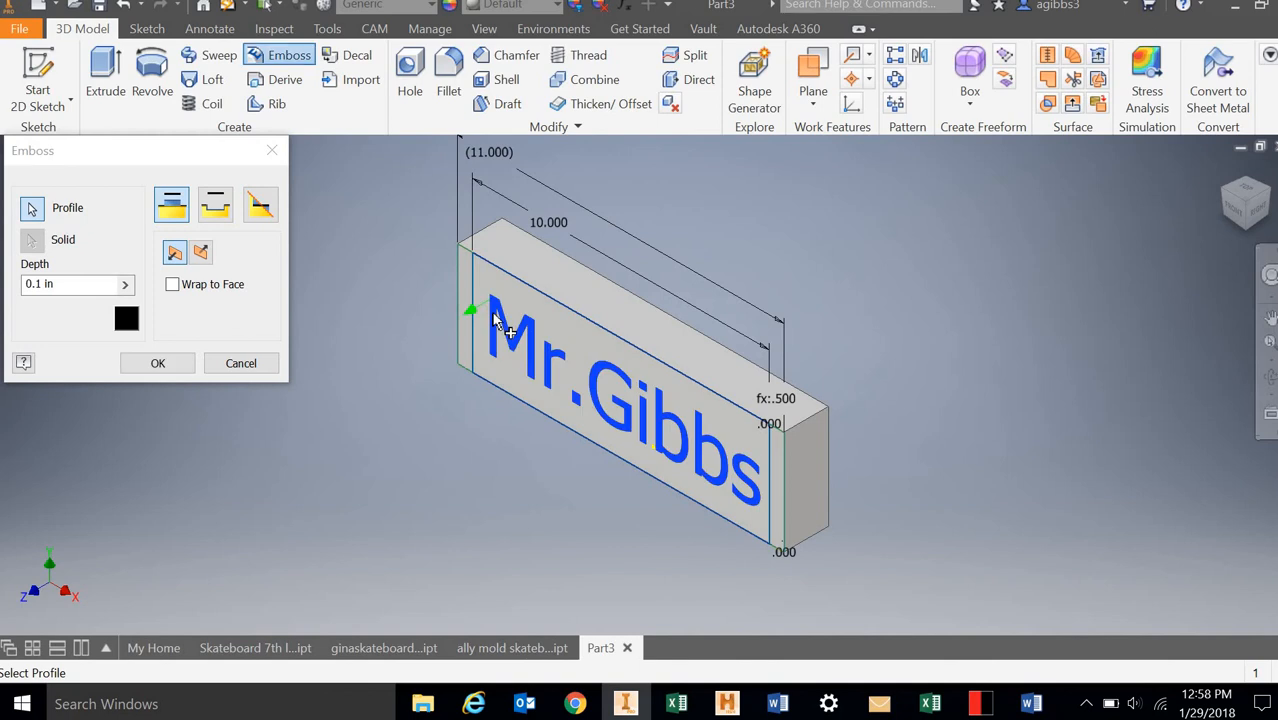
left_click(215, 208)
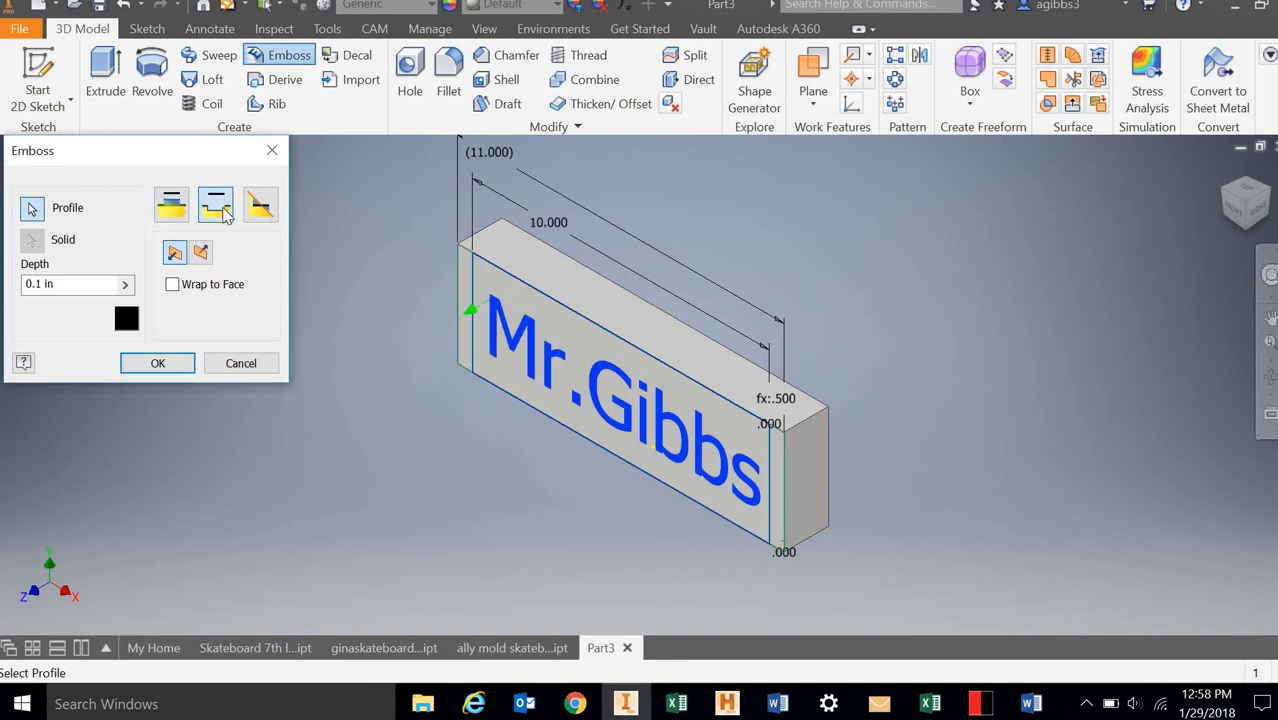
left_click(140, 363)
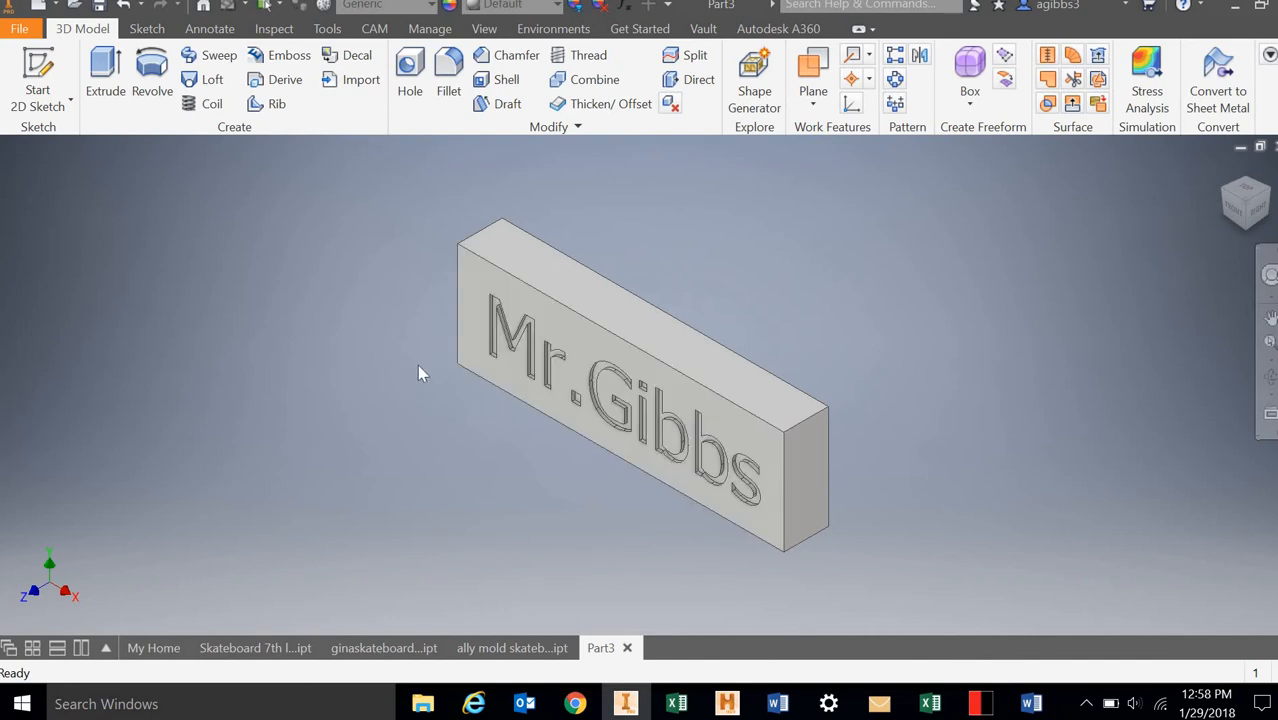
- Start a new CAM milling setup for the engraved block
left_click(1238, 214)
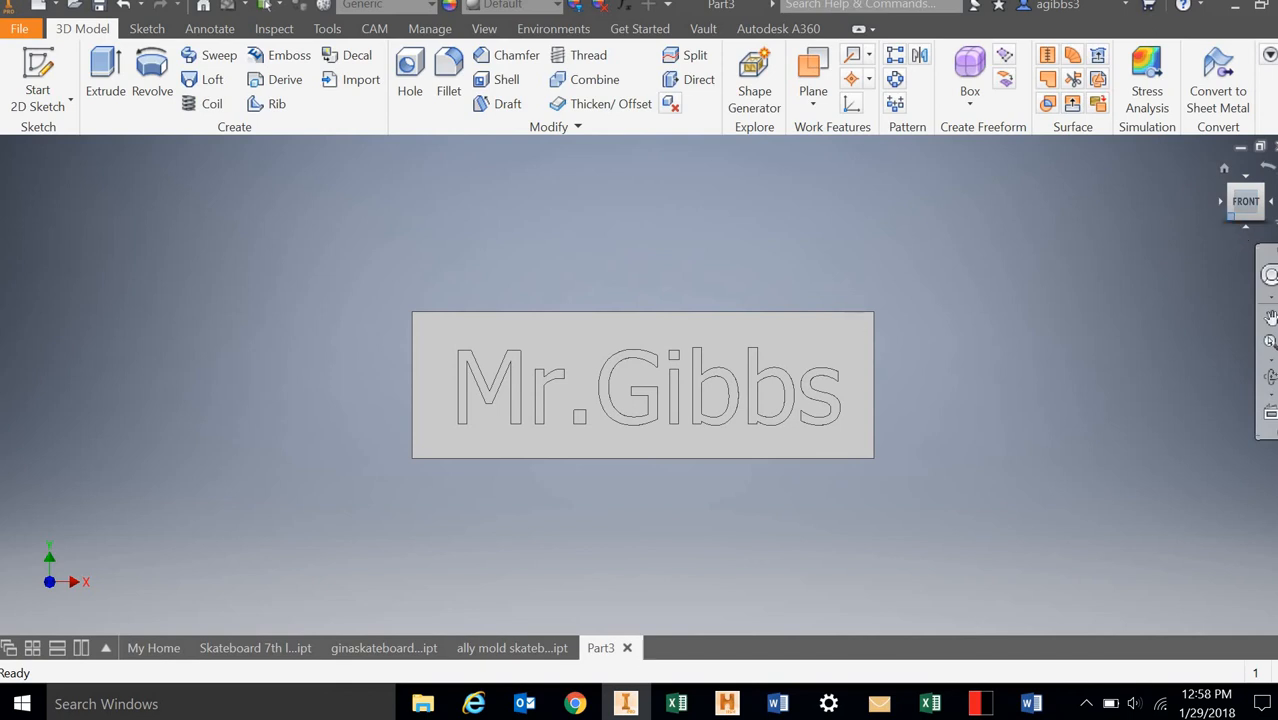
left_click(1224, 168)
left_click(375, 28)
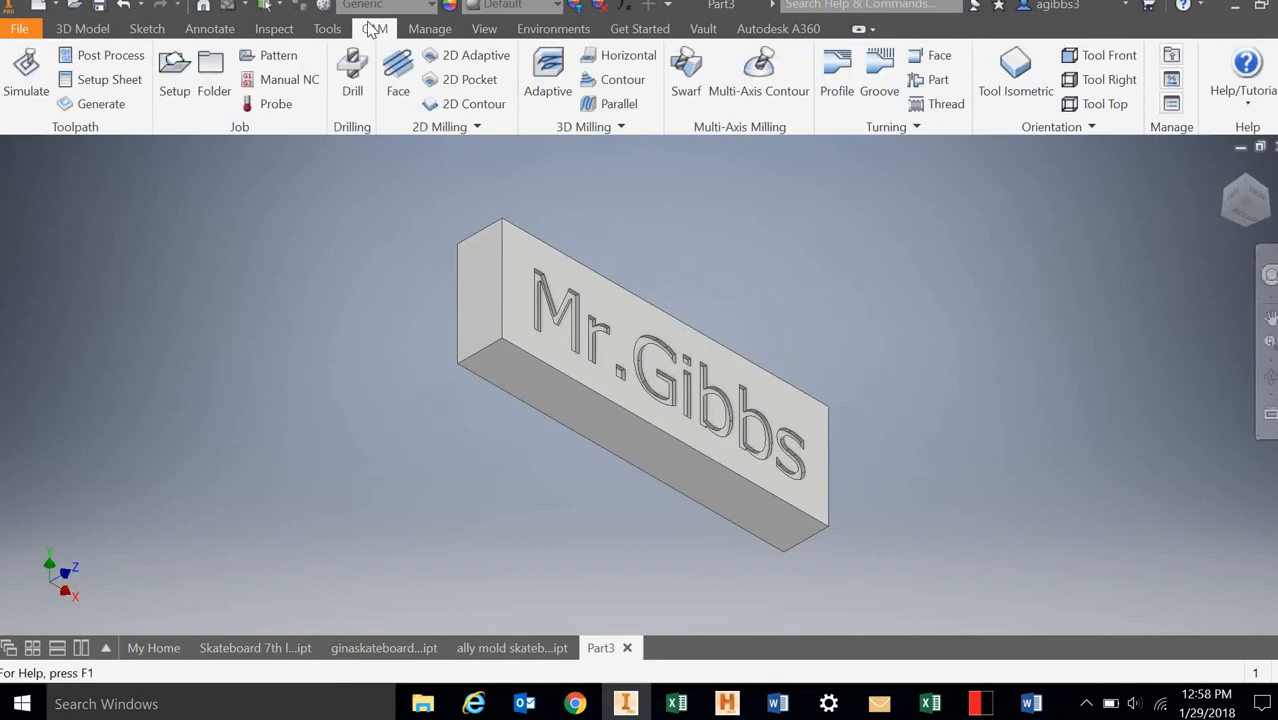
left_click(160, 58)
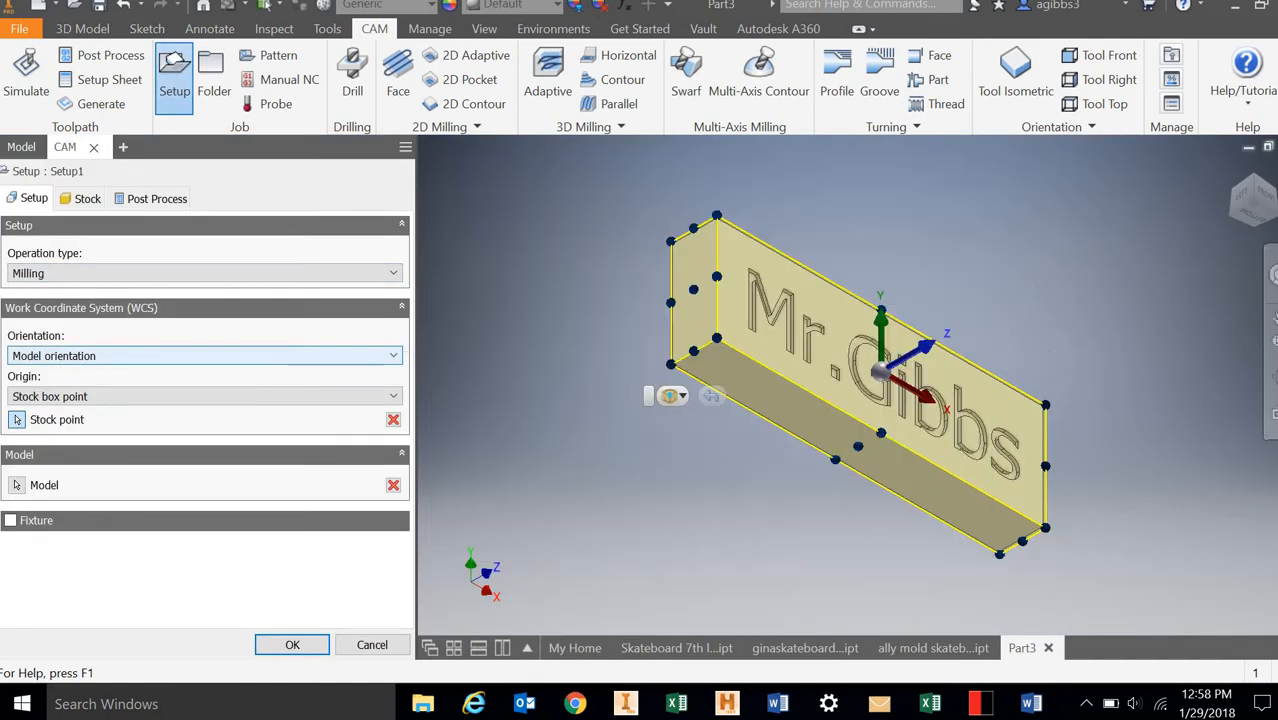
- Set the setup's origin to the stock box point at the lower-left corner of the engraved face, where the name begins
left_click(1265, 201)
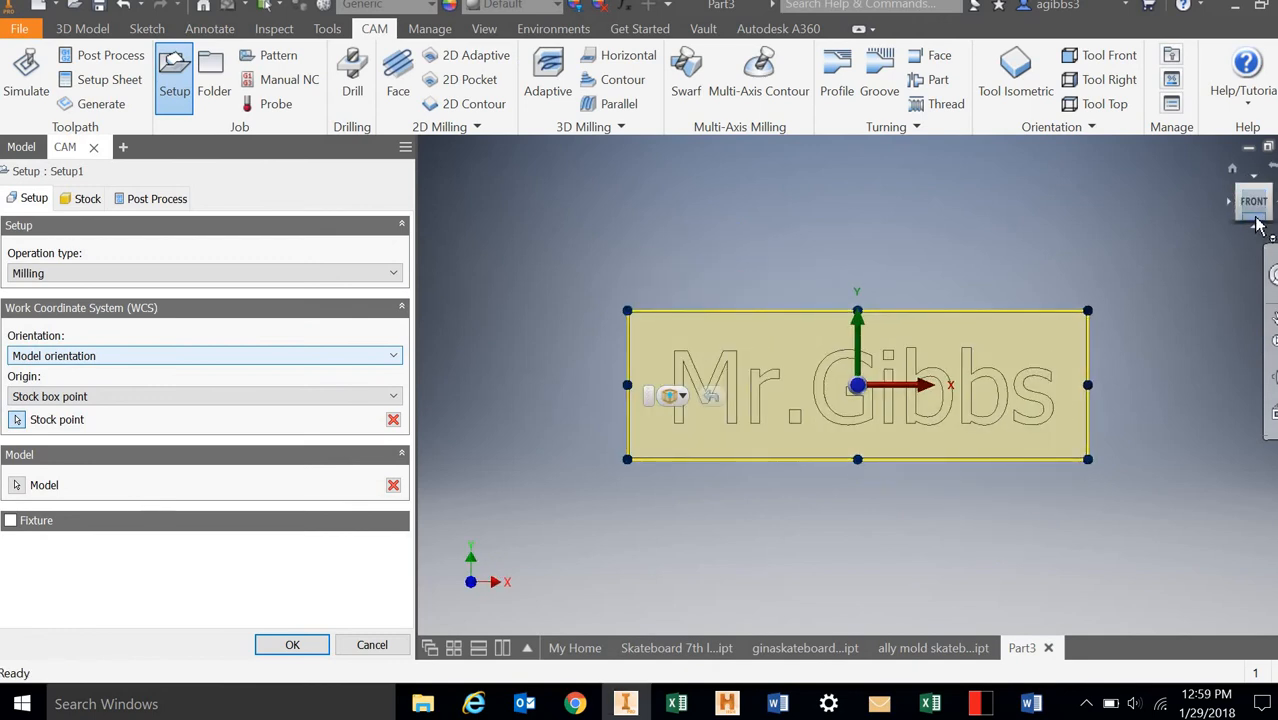
left_click(1258, 224)
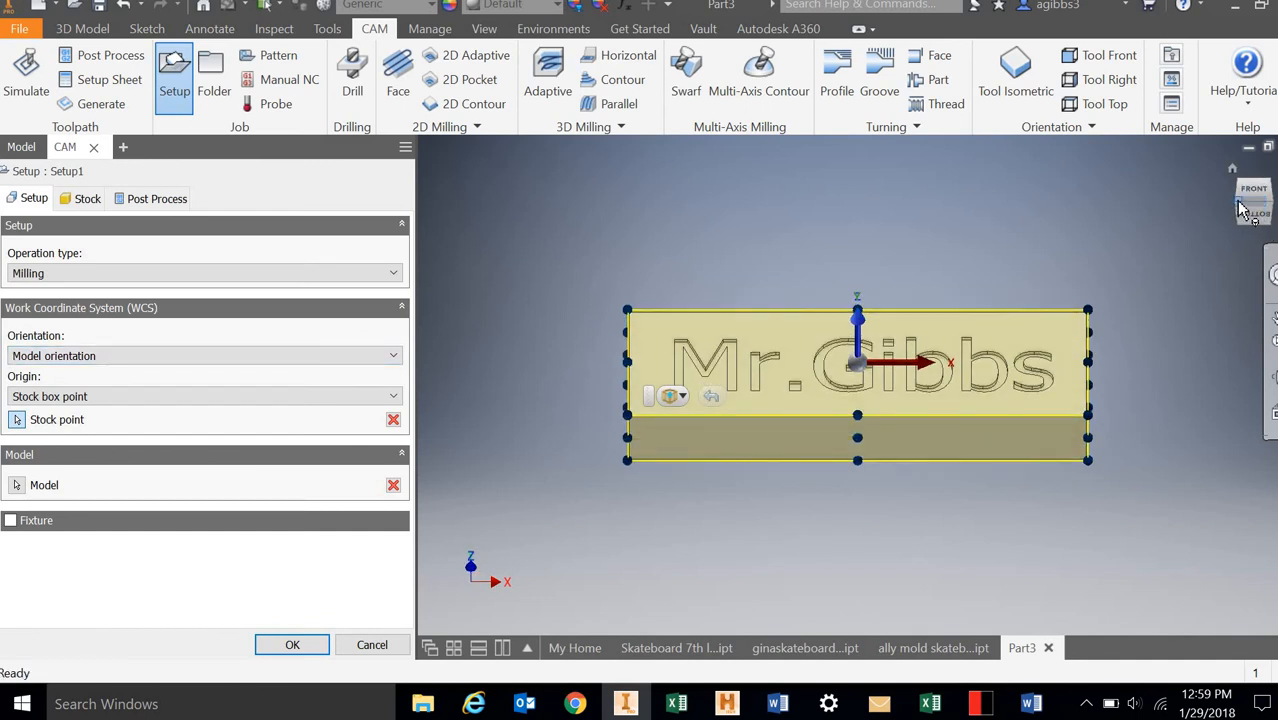
left_click(1239, 203)
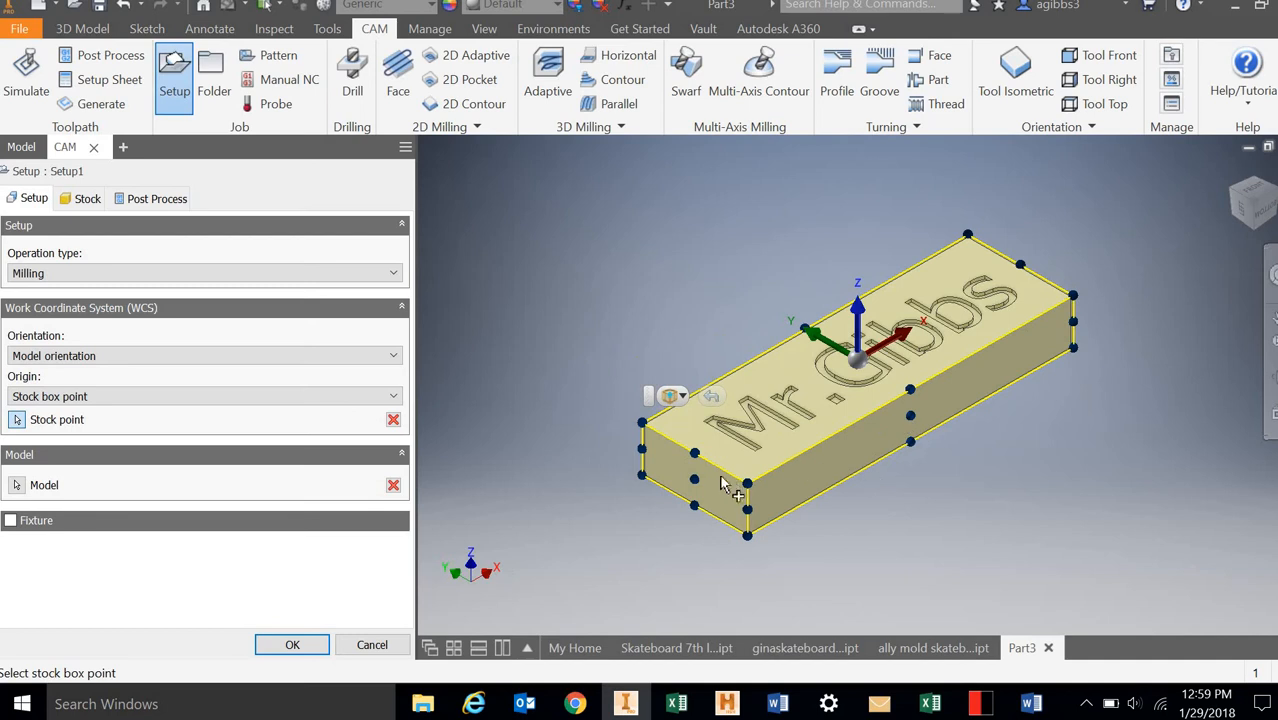
left_click(748, 485)
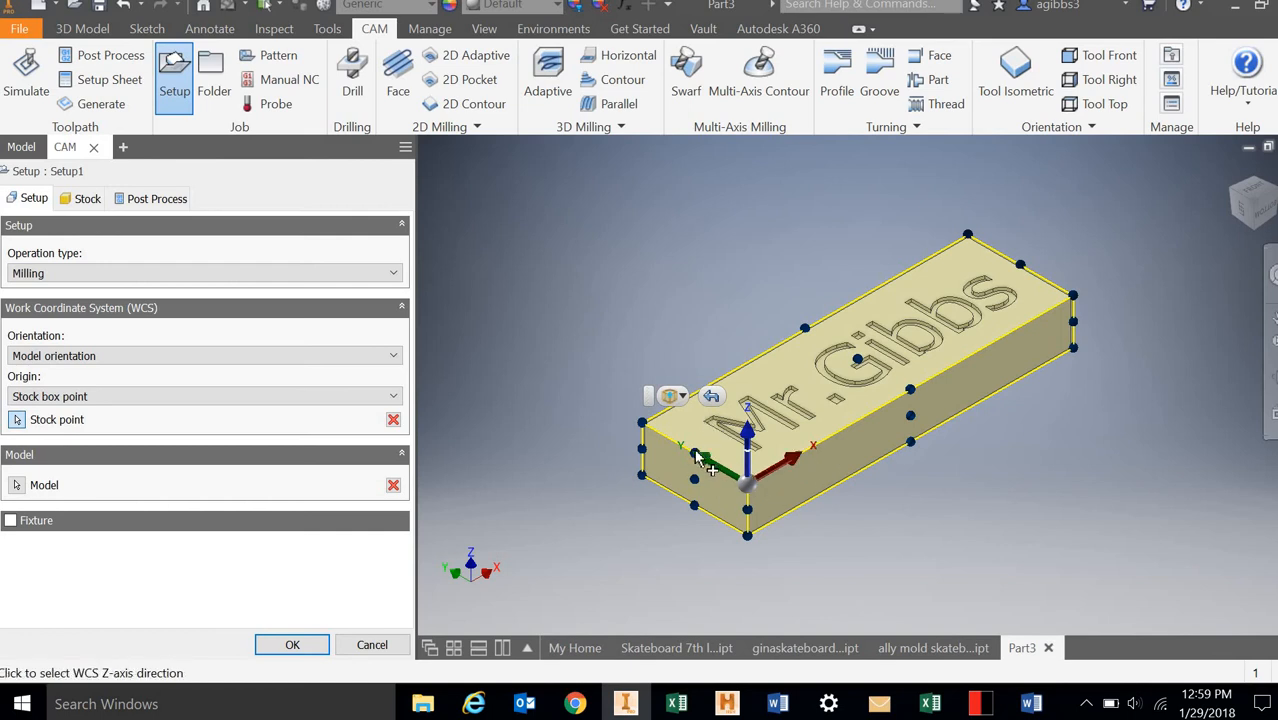
- Set the work coordinate system orientation to Select Z axis/plane & X axis
left_click(30, 357)
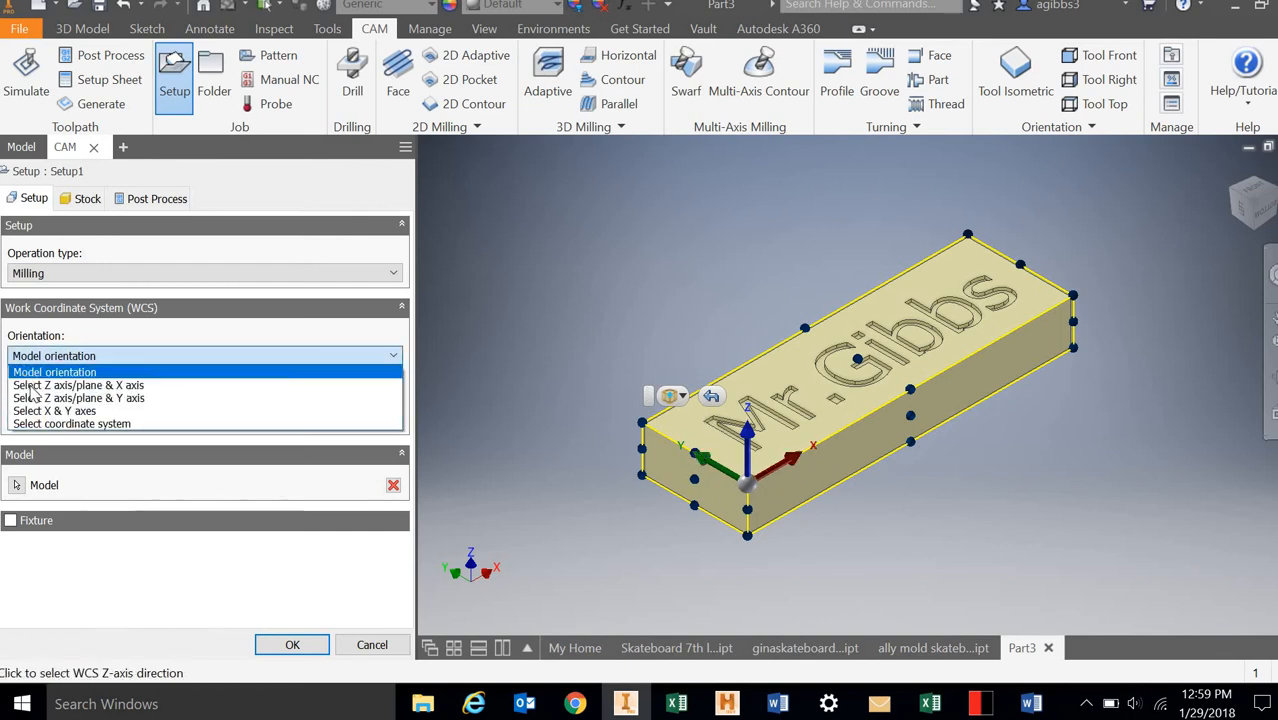
left_click(35, 382)
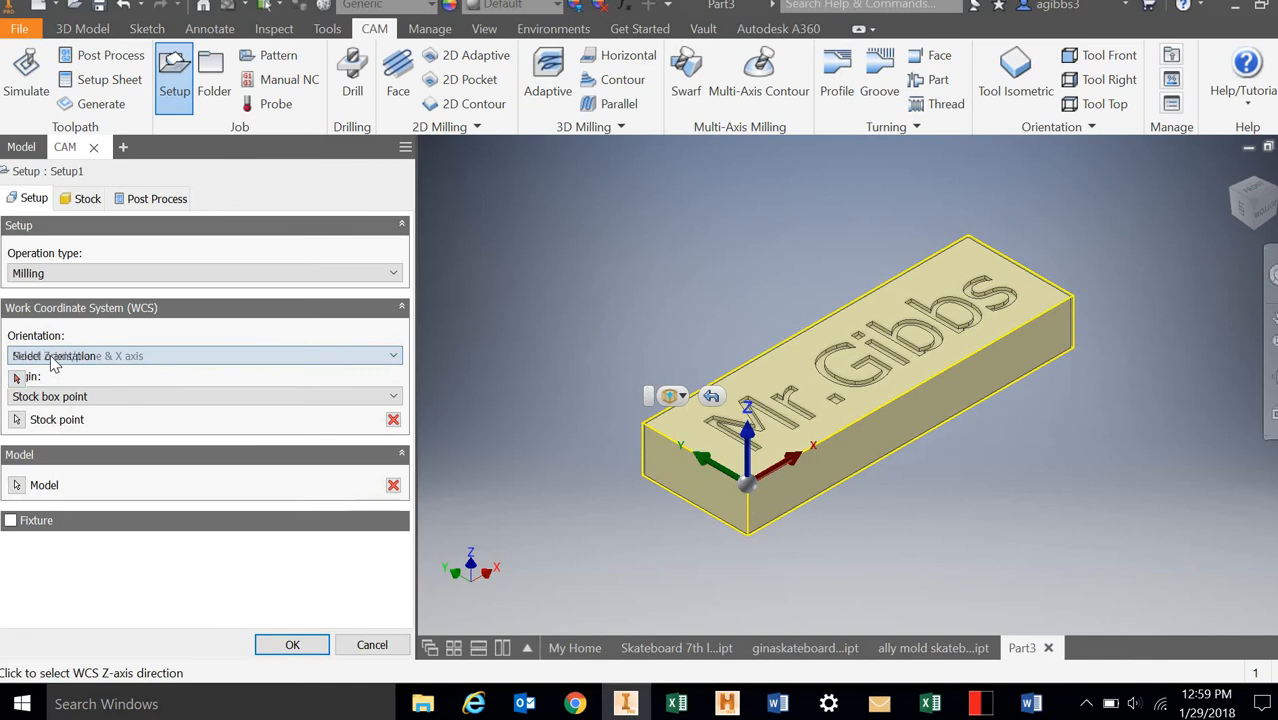
left_click(53, 358)
left_click(68, 385)
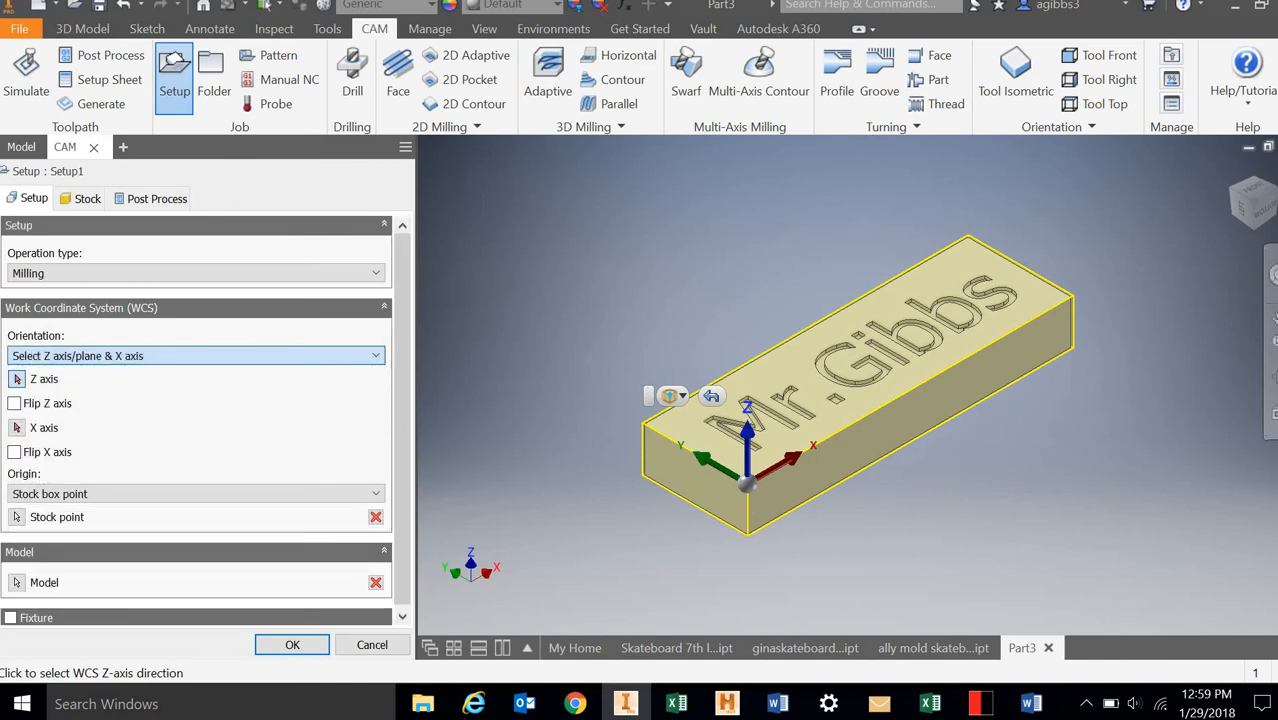
- Try flipping the setup's Z axis and restore its original direction
left_click(14, 404)
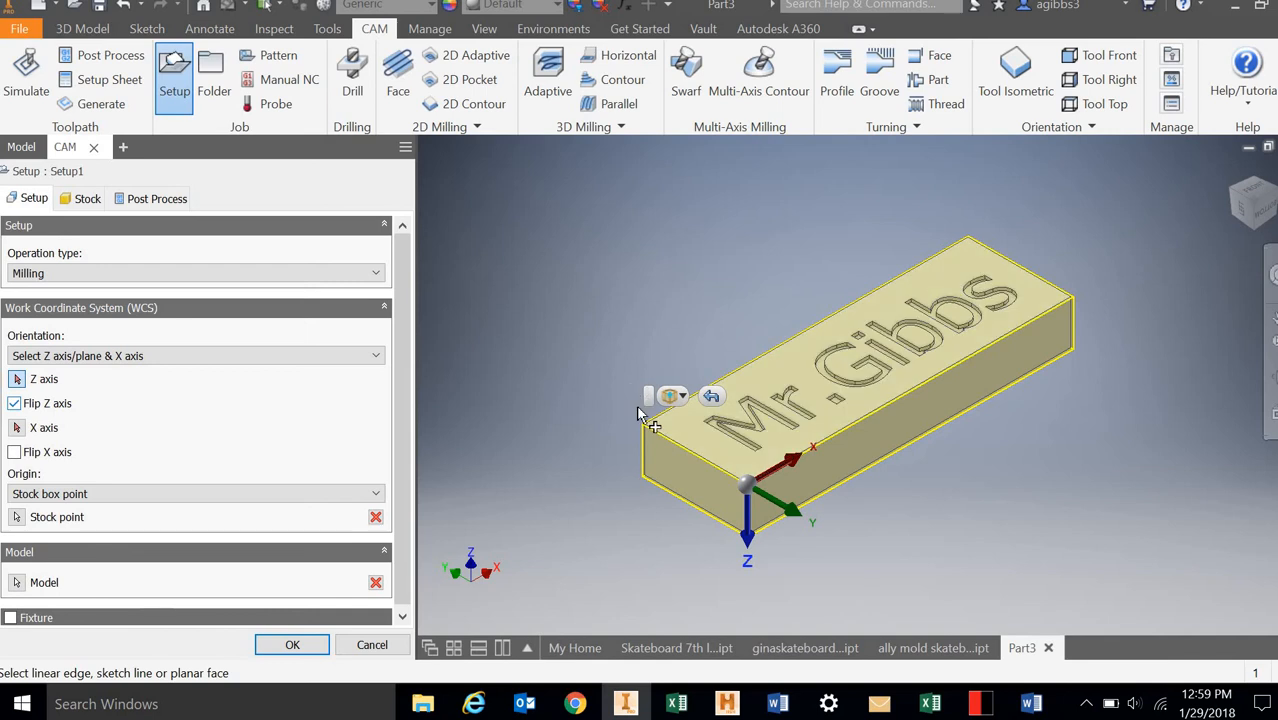
left_click(20, 381)
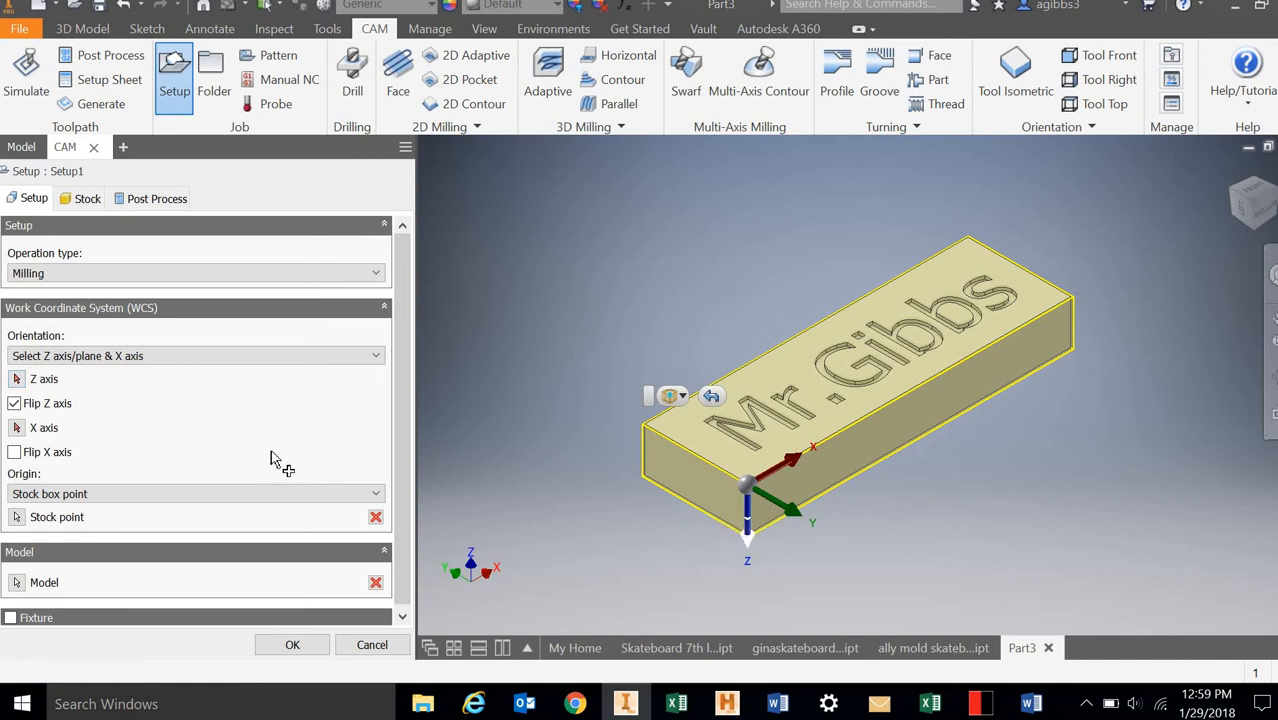
left_click(14, 404)
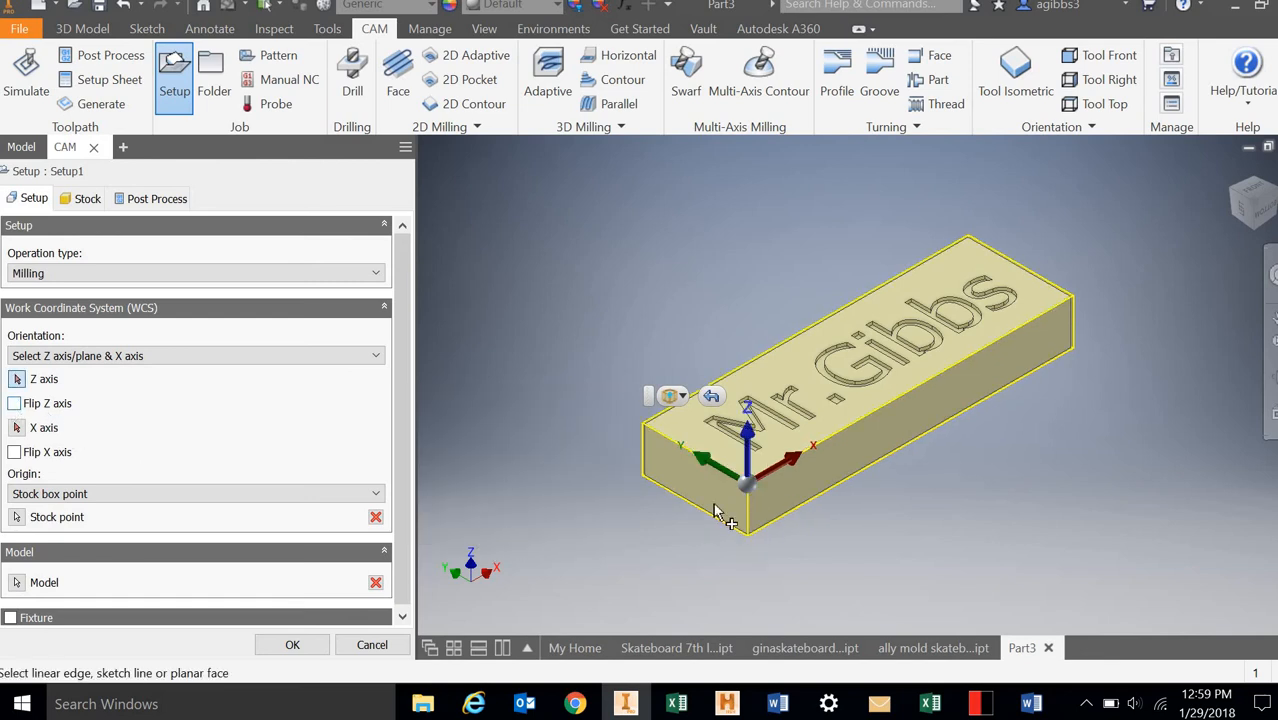
- Try picking the block's edges at the origin corner as the setup's X axis, and clear the pick
left_click(18, 428)
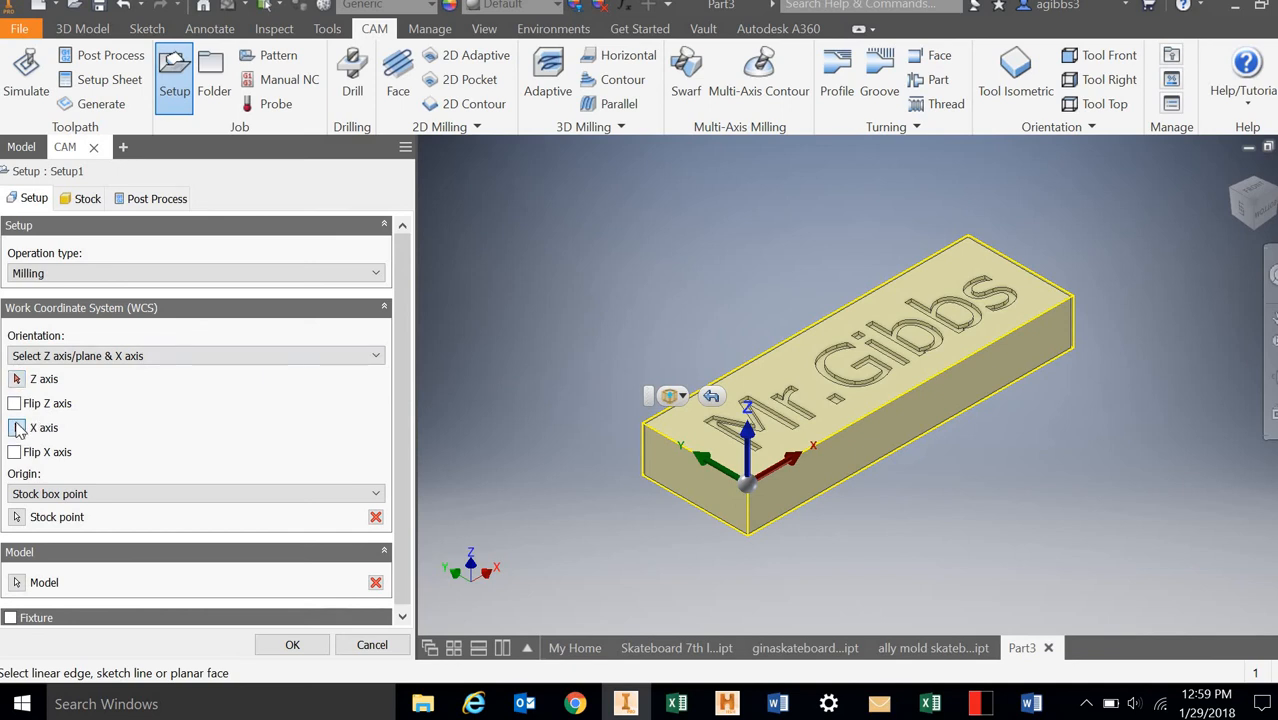
left_click(752, 517)
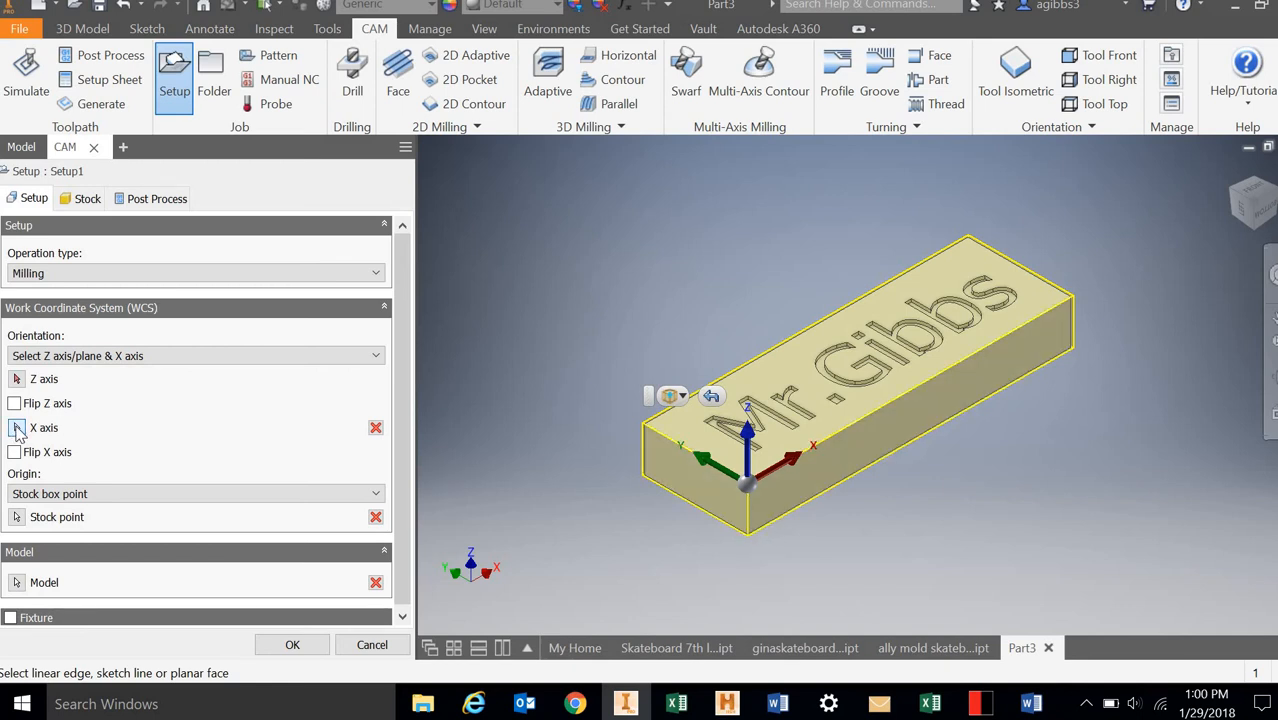
left_click(20, 428)
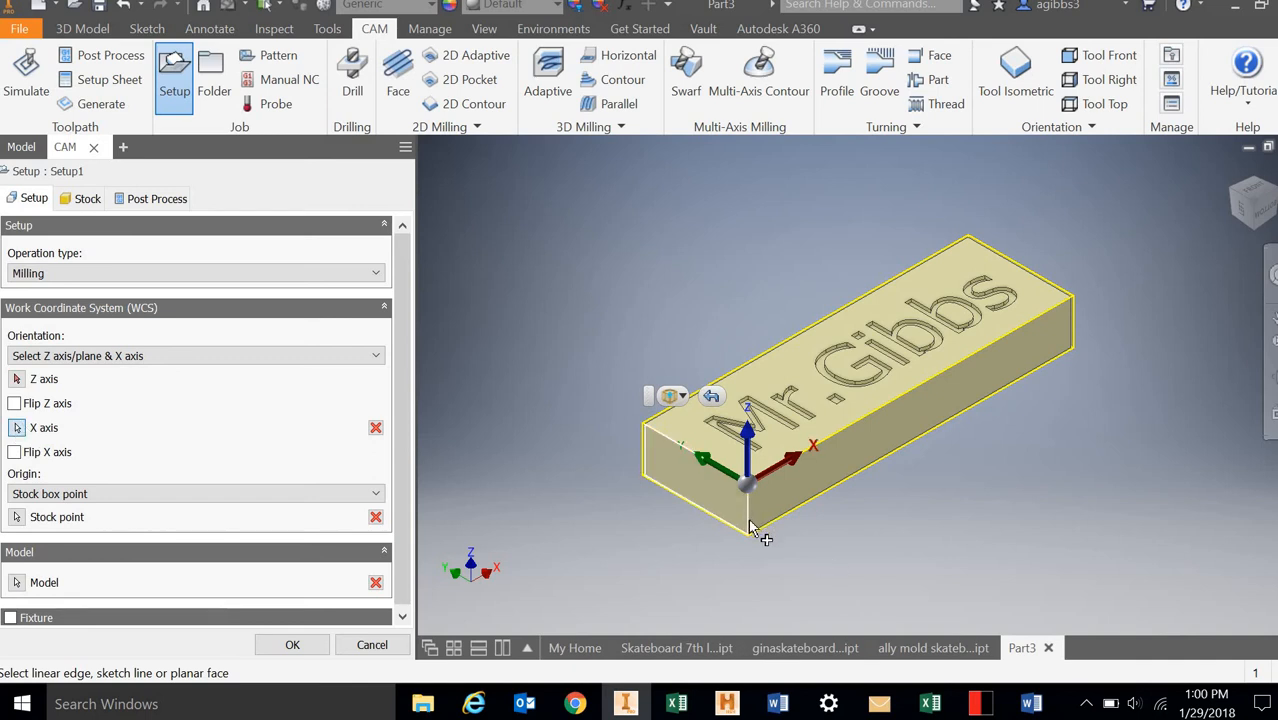
scroll(752, 525, "up", 4)
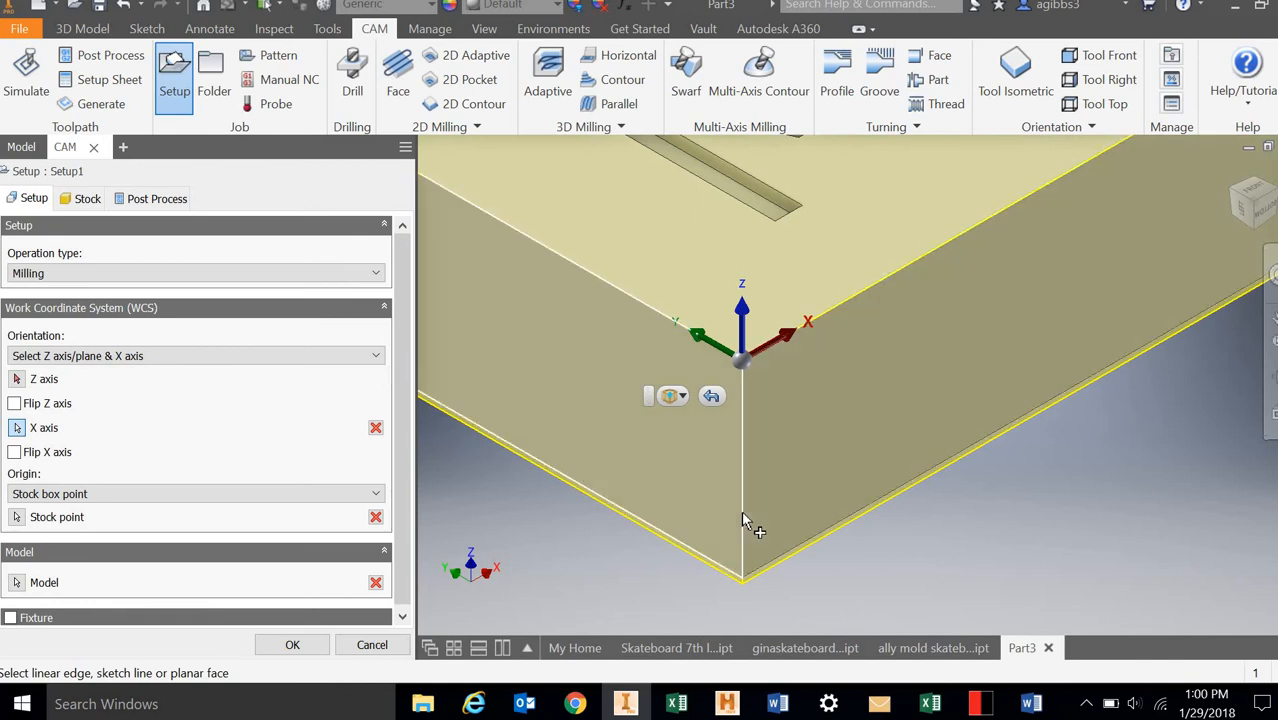
left_click(742, 519)
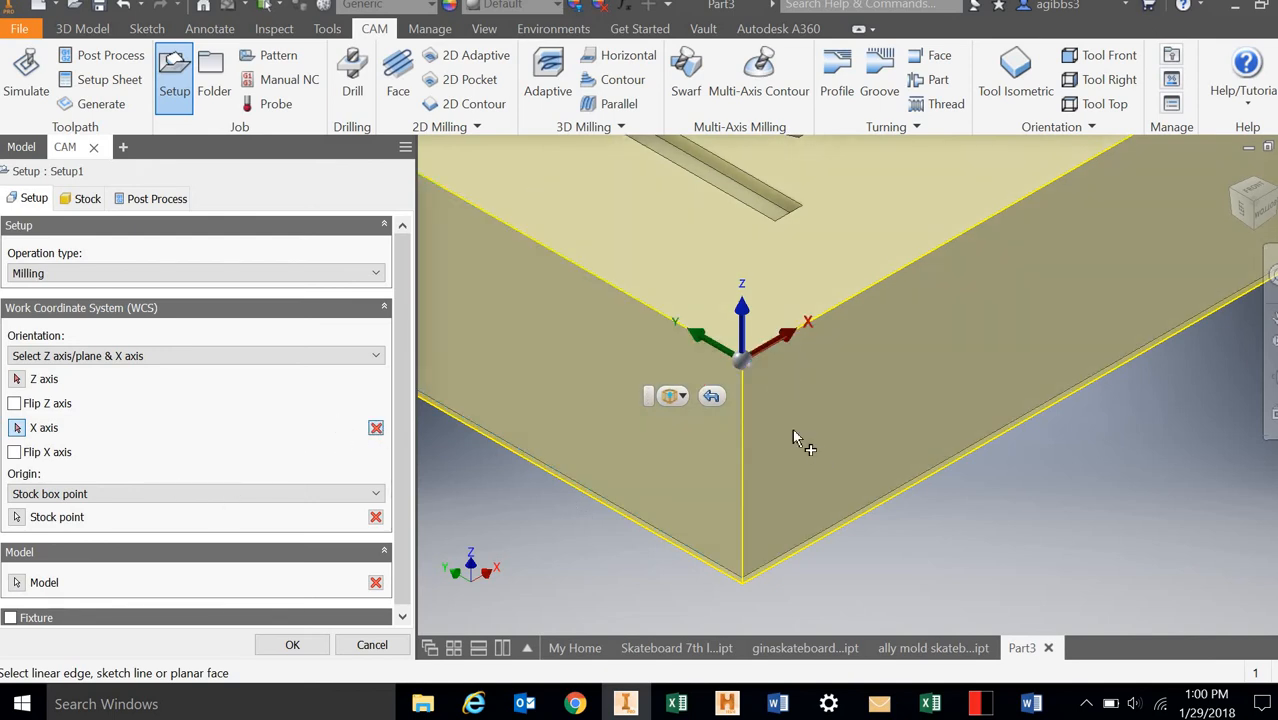
left_click(790, 334)
left_click(17, 380)
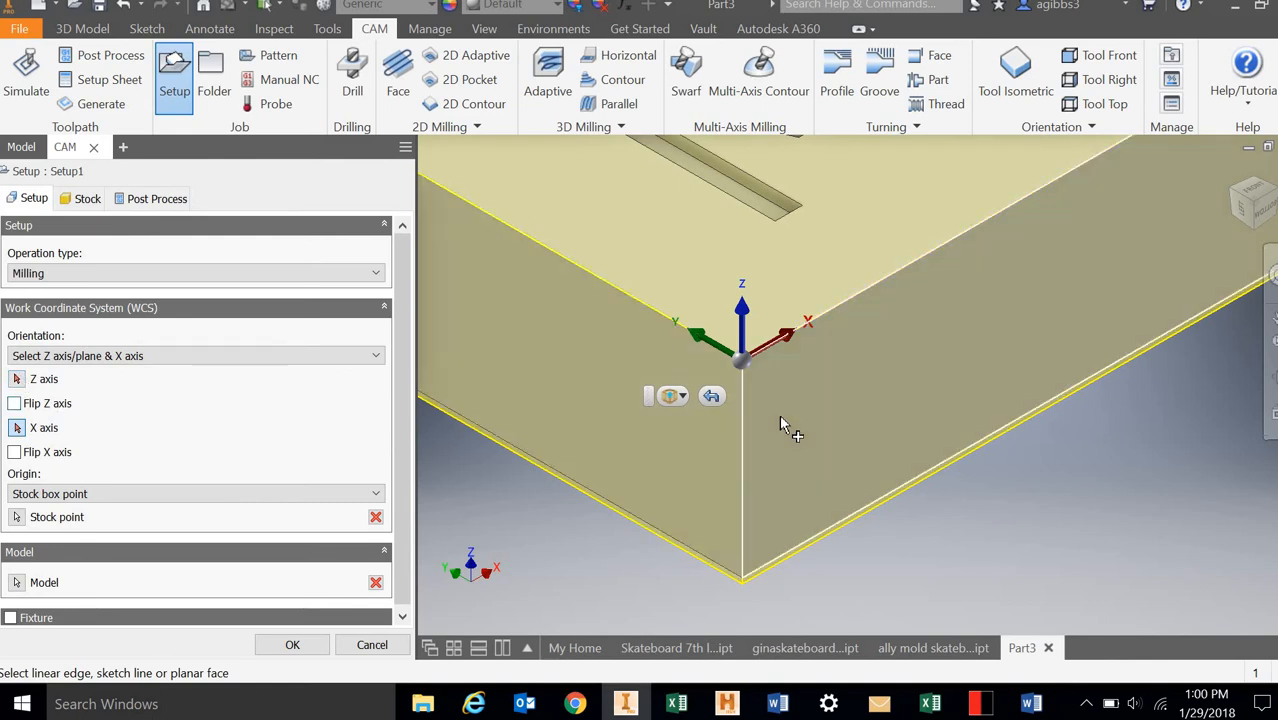
scroll(779, 414, "down", 5)
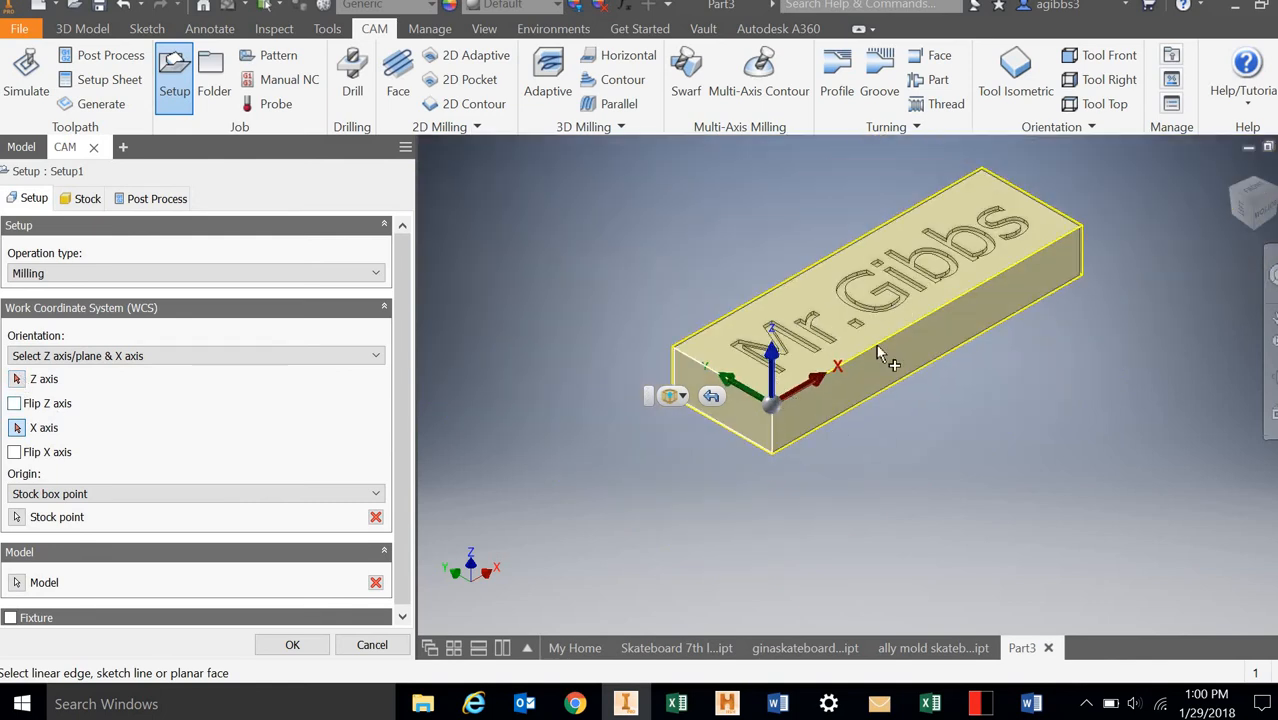
left_click(17, 517)
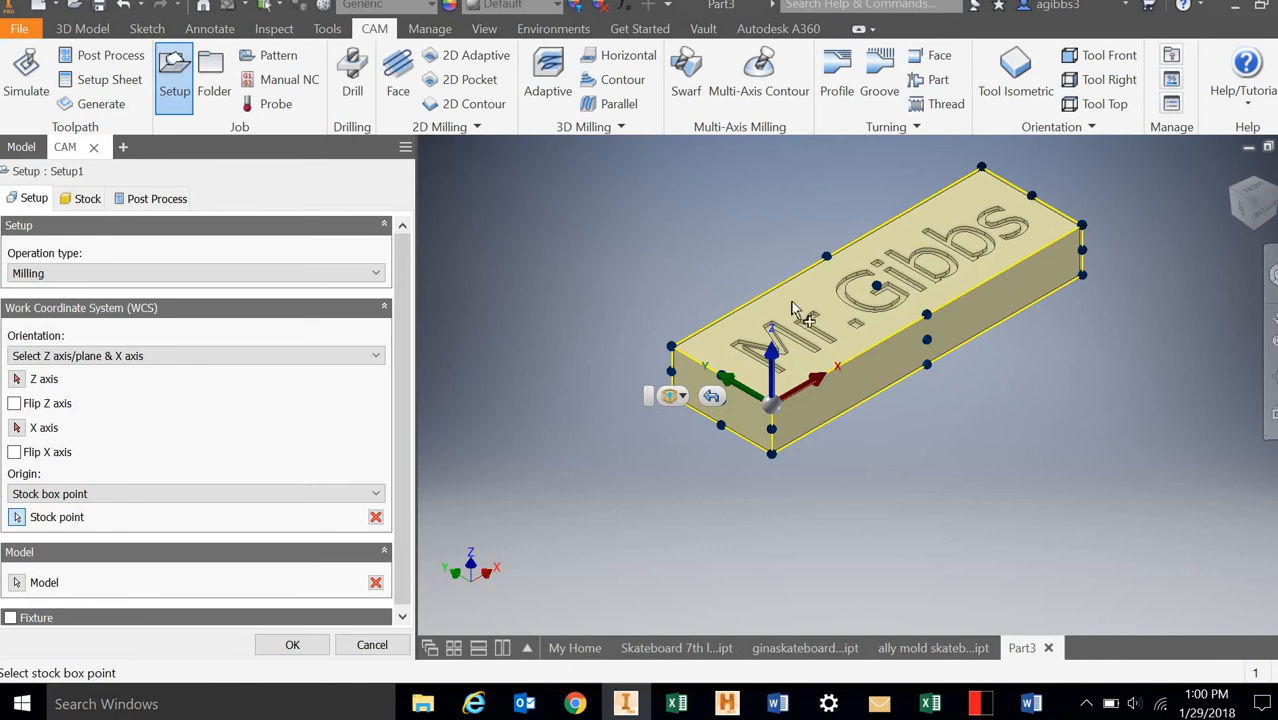
- Set the stock's side offset to 0 in, reduce its top offset, and accept the milling setup
left_click(75, 199)
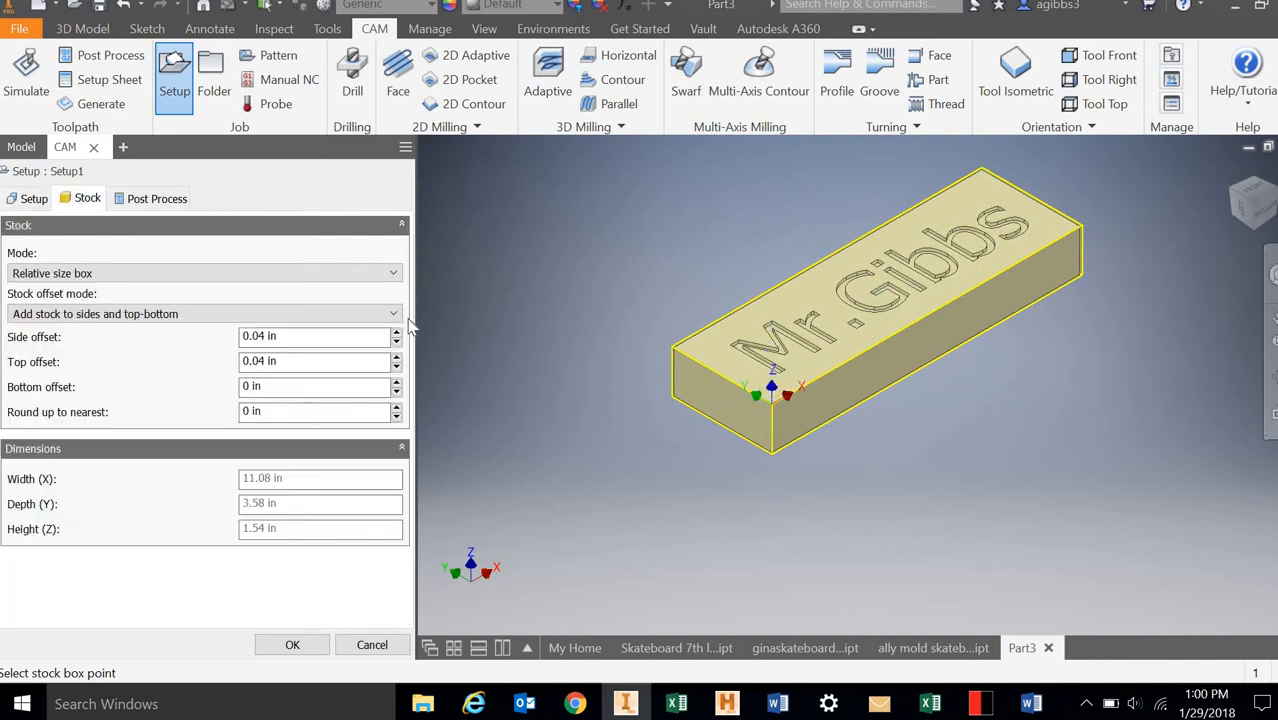
left_click(397, 346)
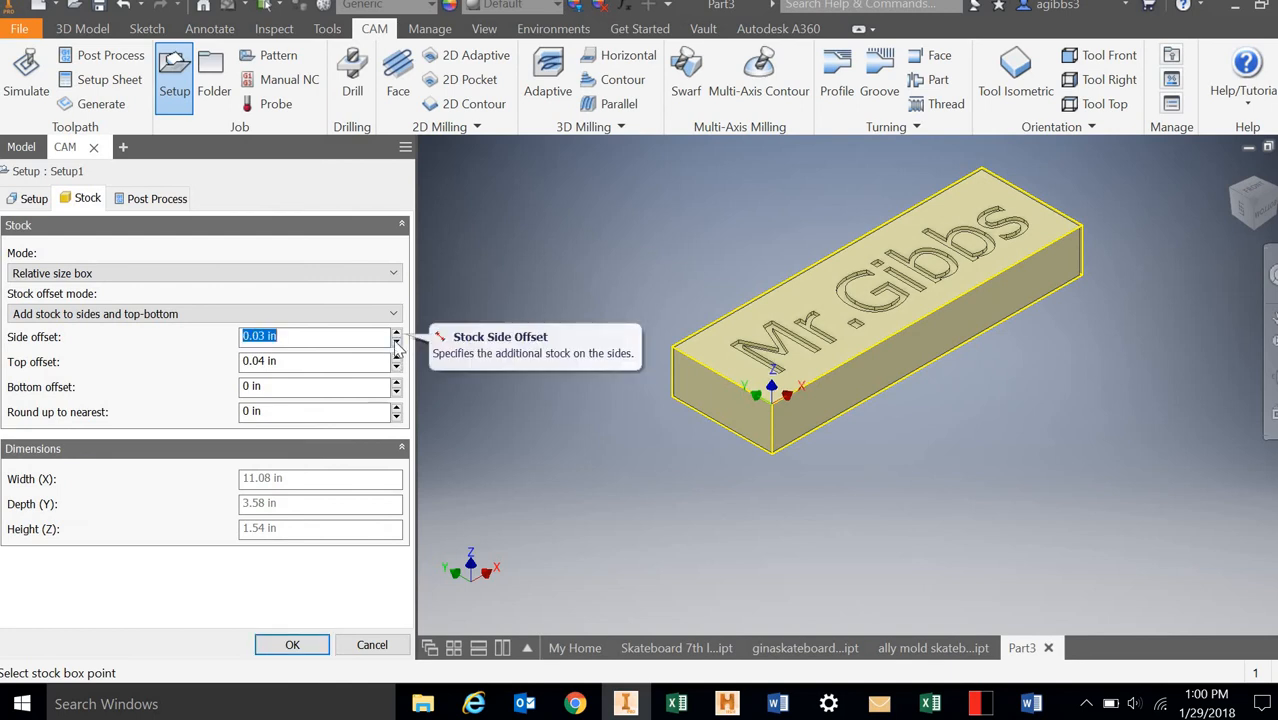
left_click(397, 346)
left_click(397, 346)
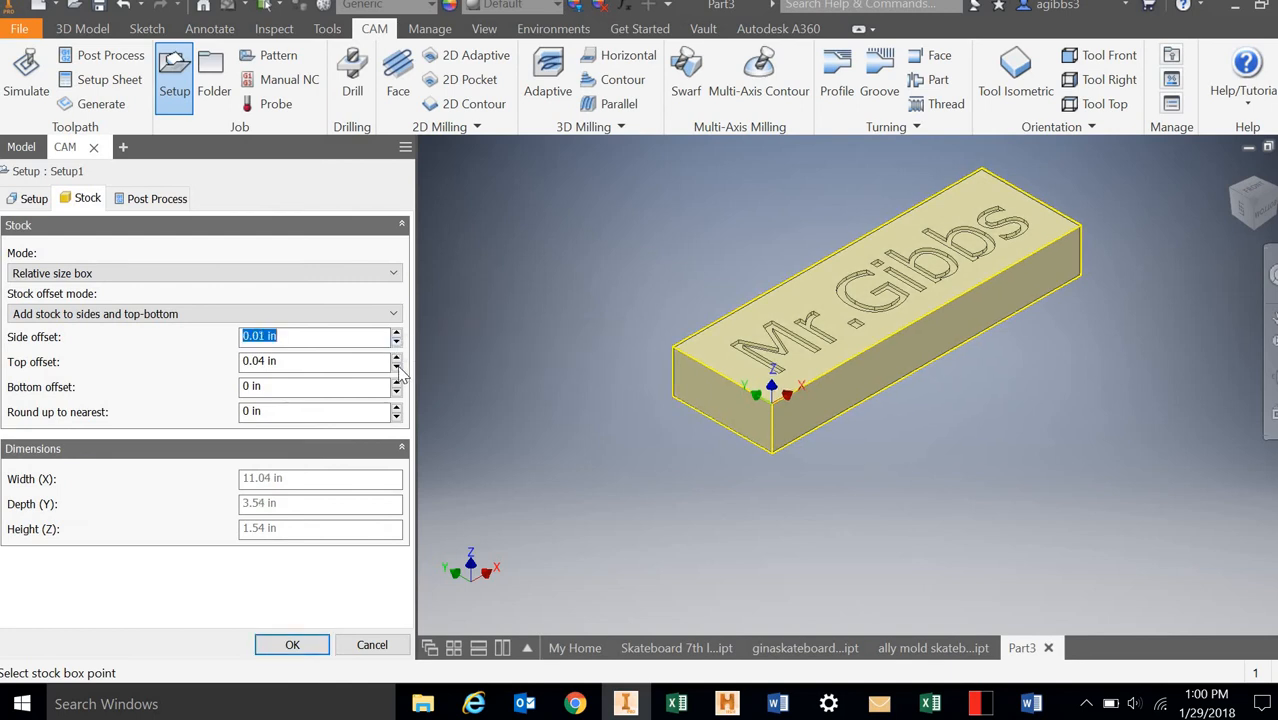
left_click(397, 346)
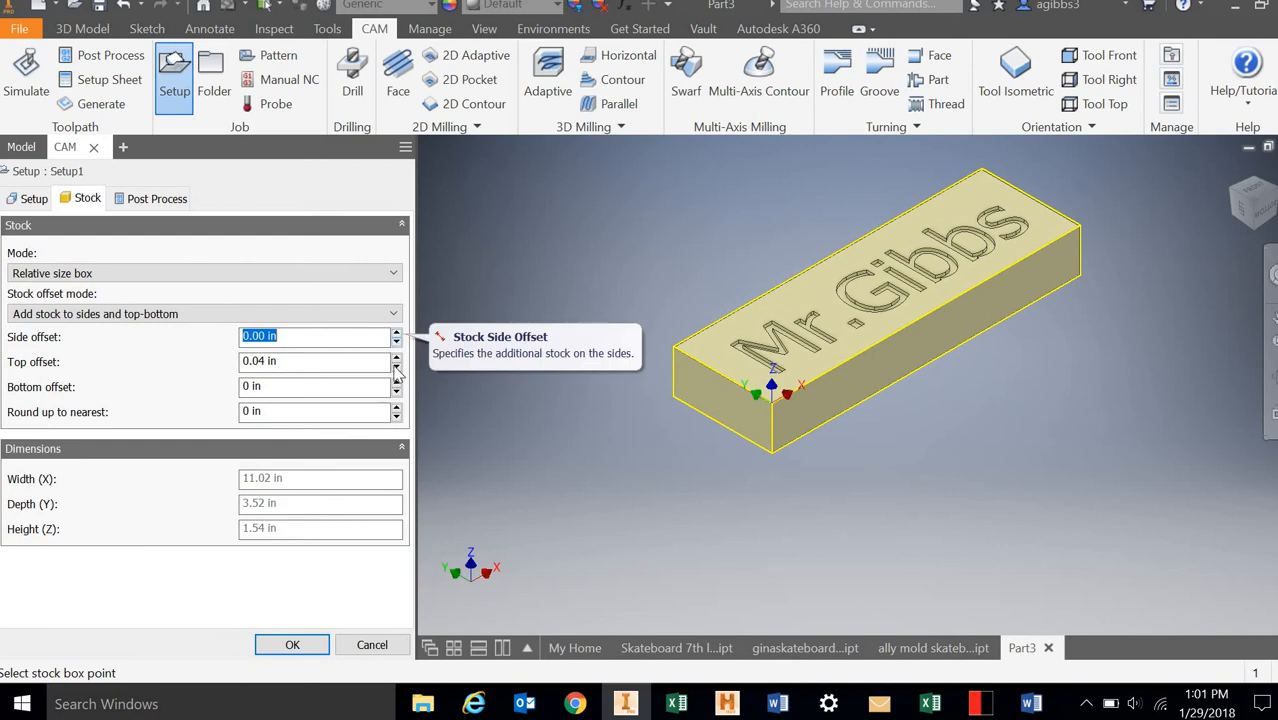
left_click(397, 368)
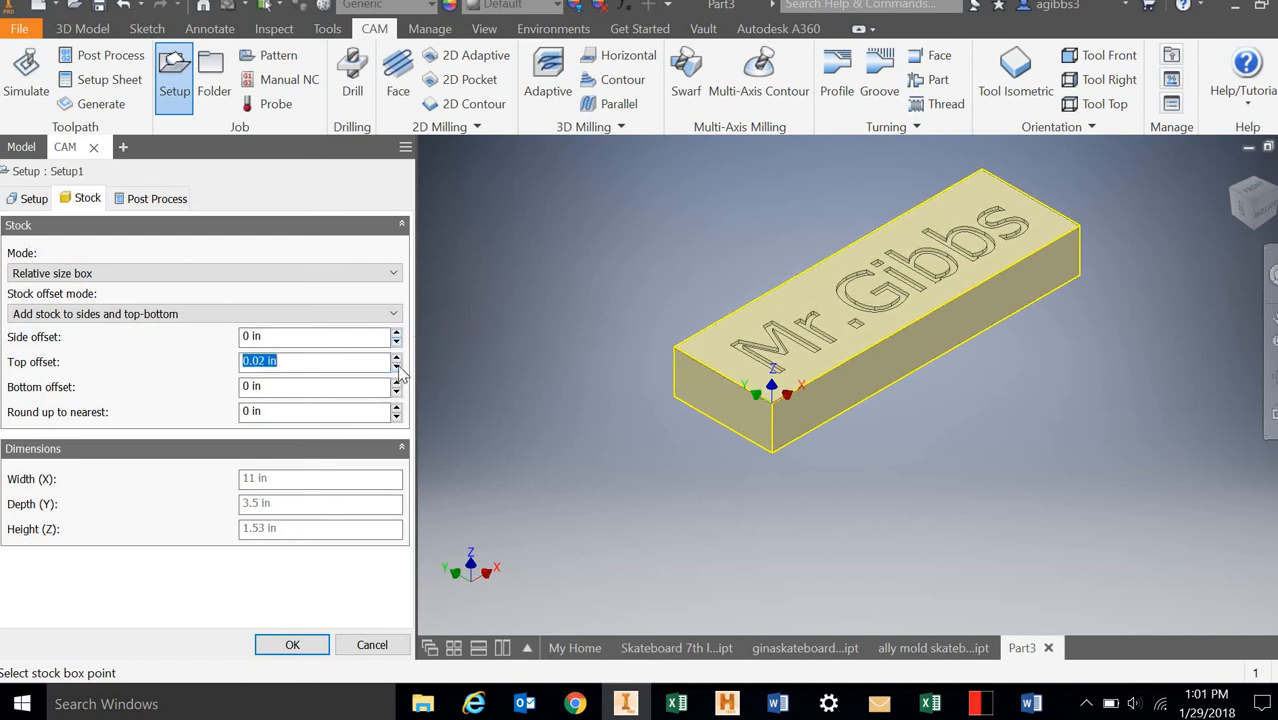
left_click(397, 368)
left_click(298, 645)
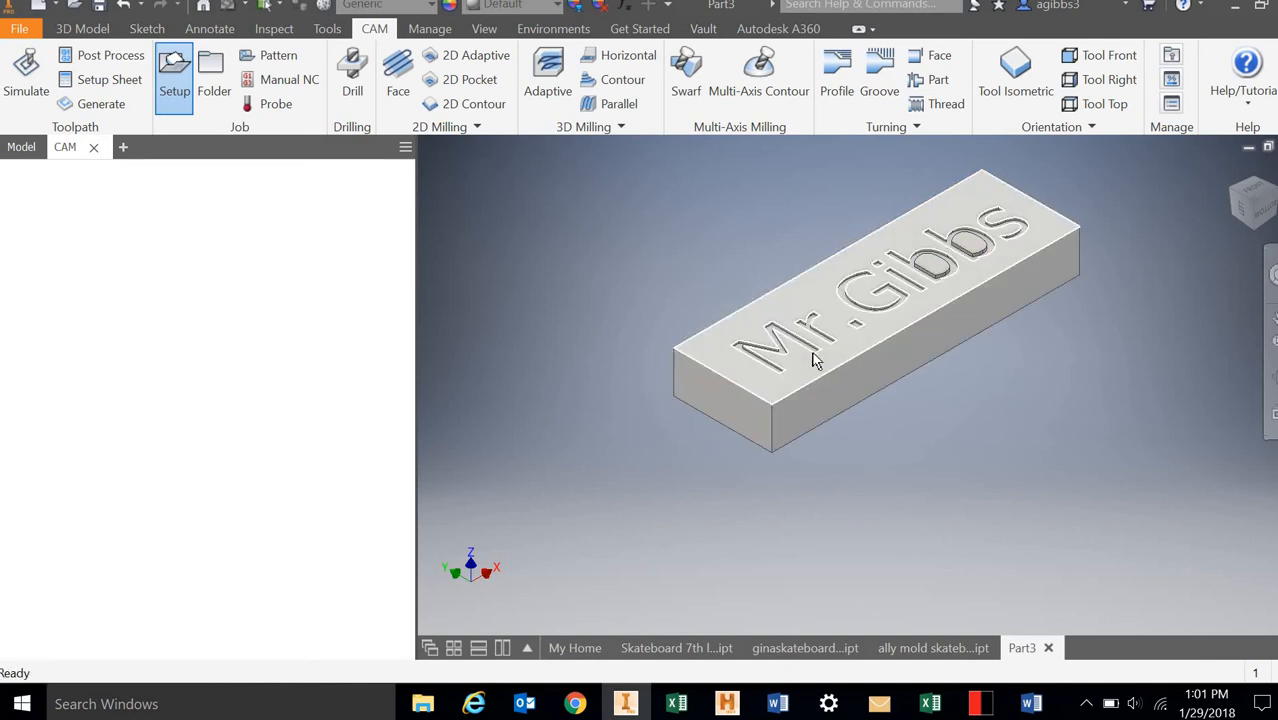
- Start a 2D Contour operation and select the bottom outline of the engraved letter M as its contour
scroll(692, 218, "up", 3)
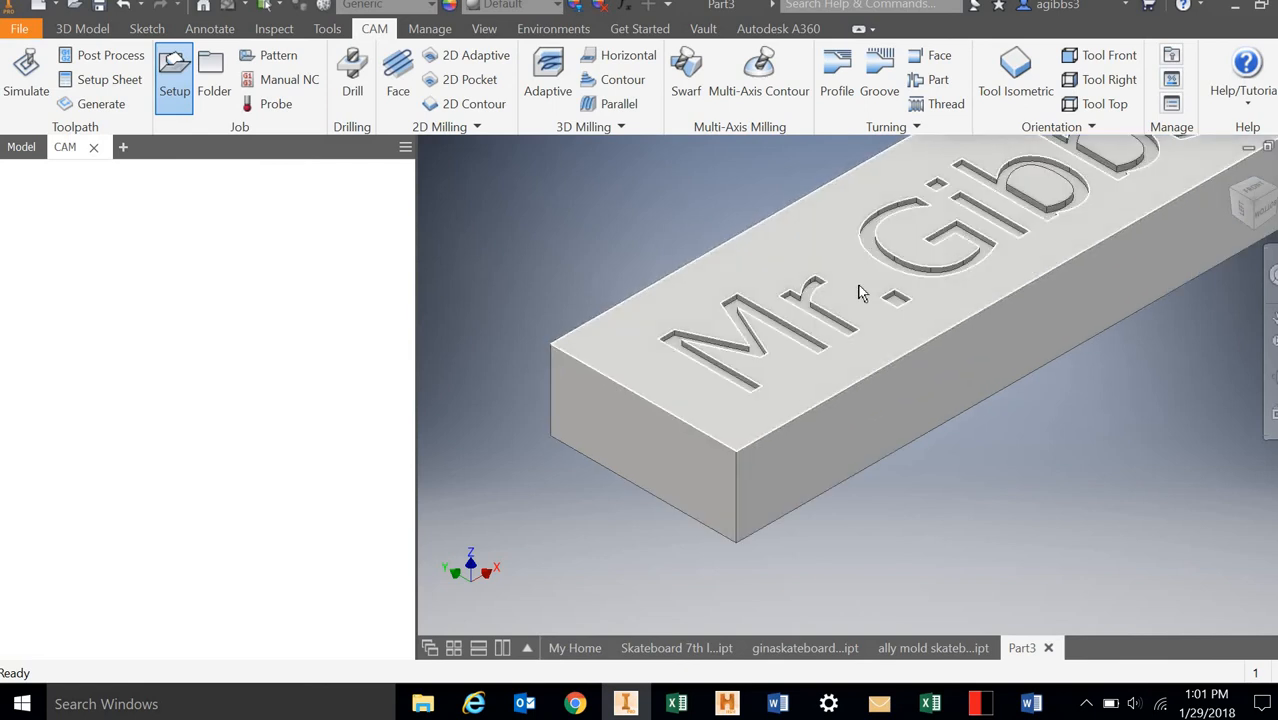
scroll(848, 293, "down", 5)
scroll(968, 212, "up", 3)
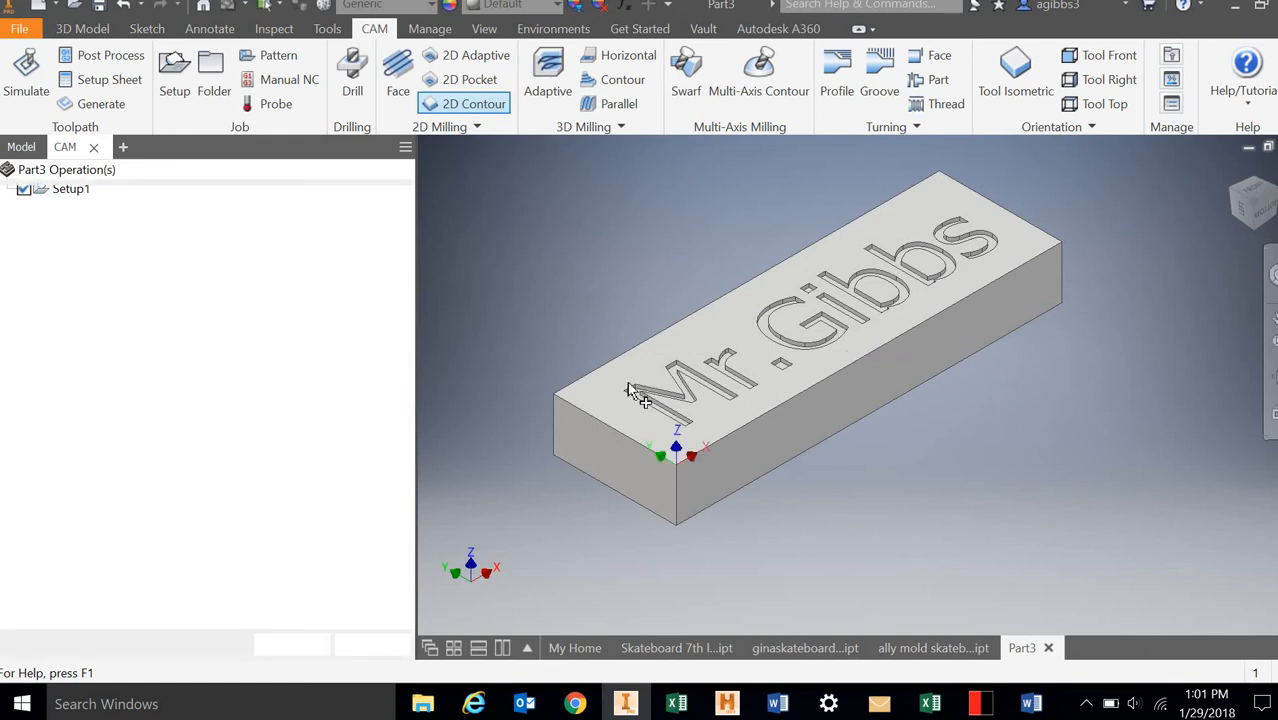
scroll(641, 390, "up", 5)
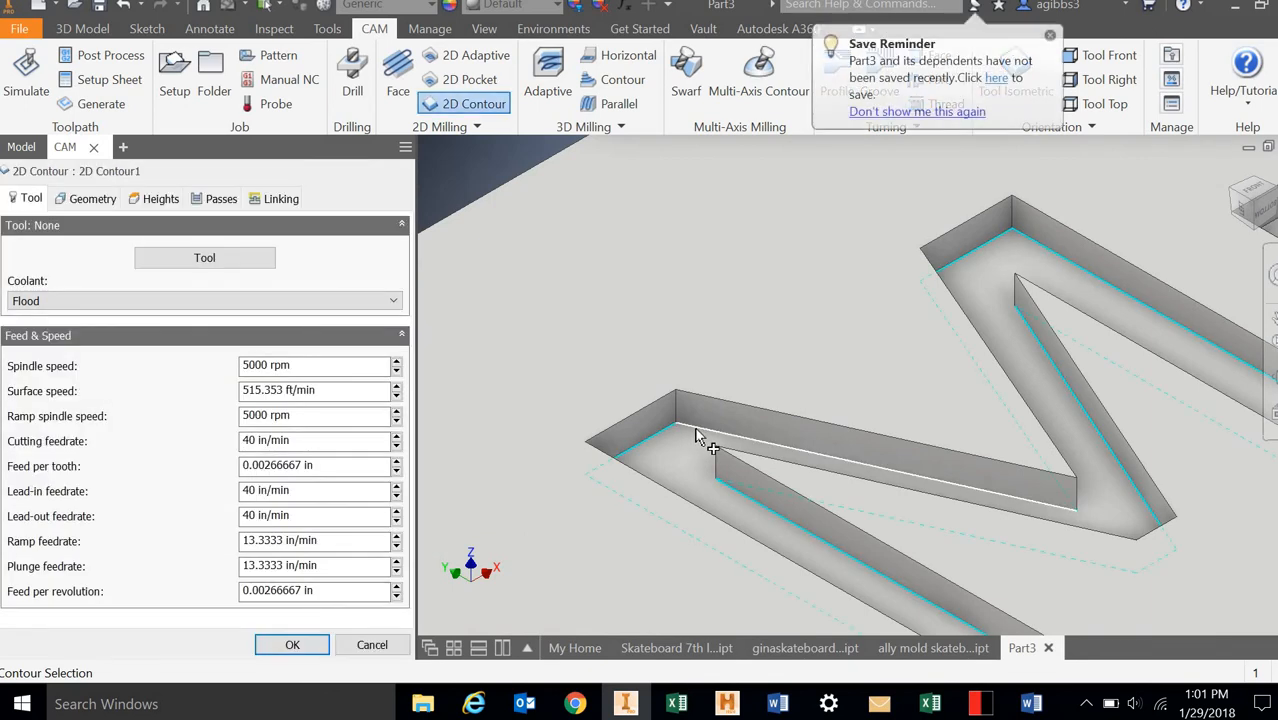
left_click(697, 436)
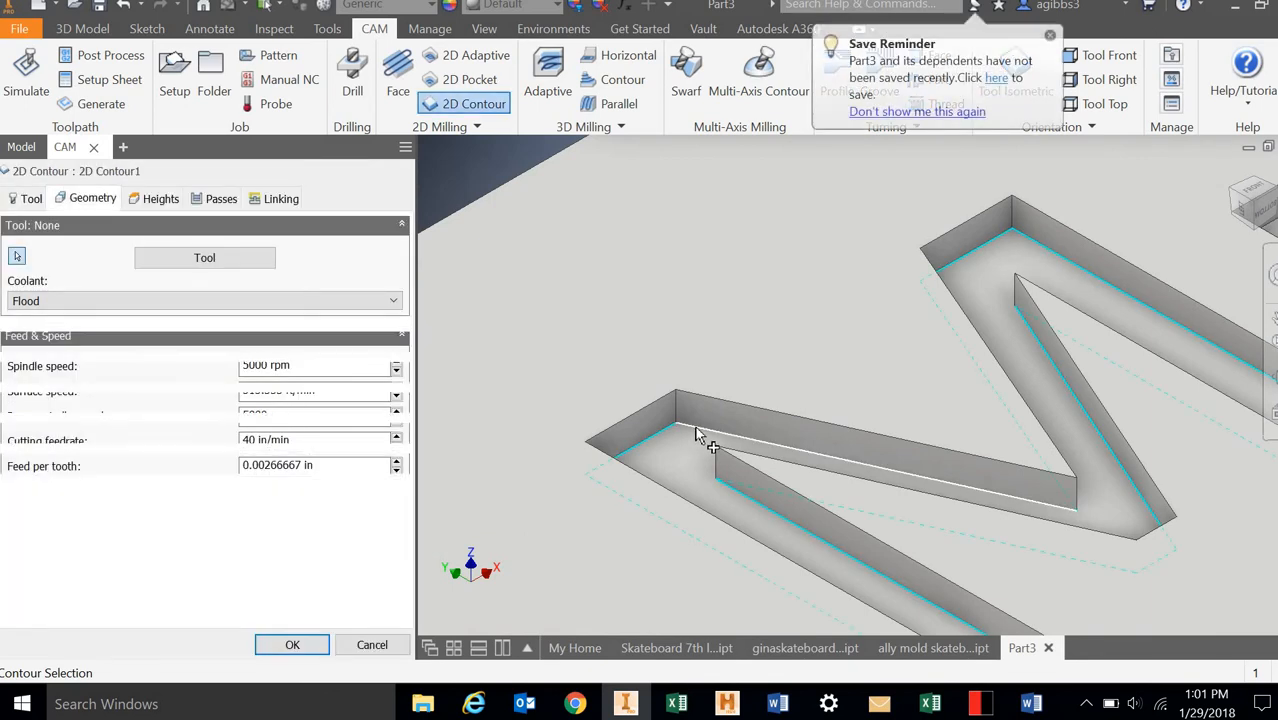
left_click(697, 436)
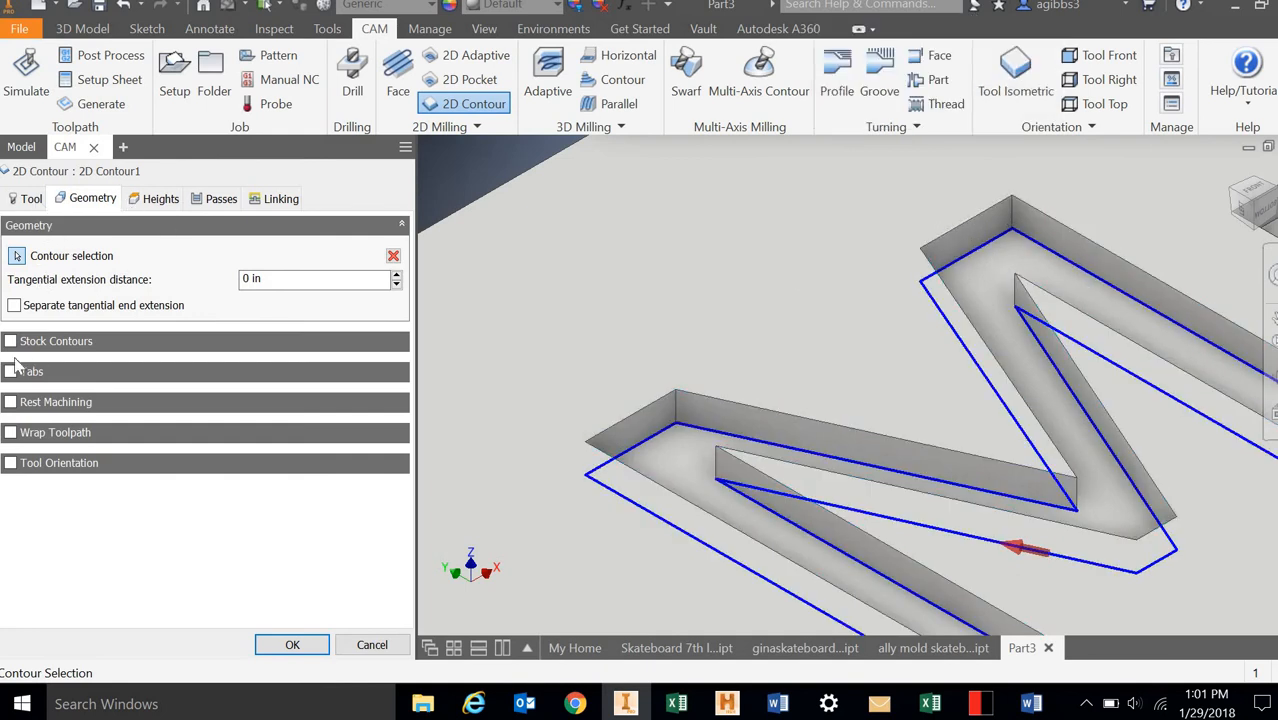
- Assign the #11 Ø0.01" 30° tapered mill from the PLTW library to the contour operation
left_click(14, 200)
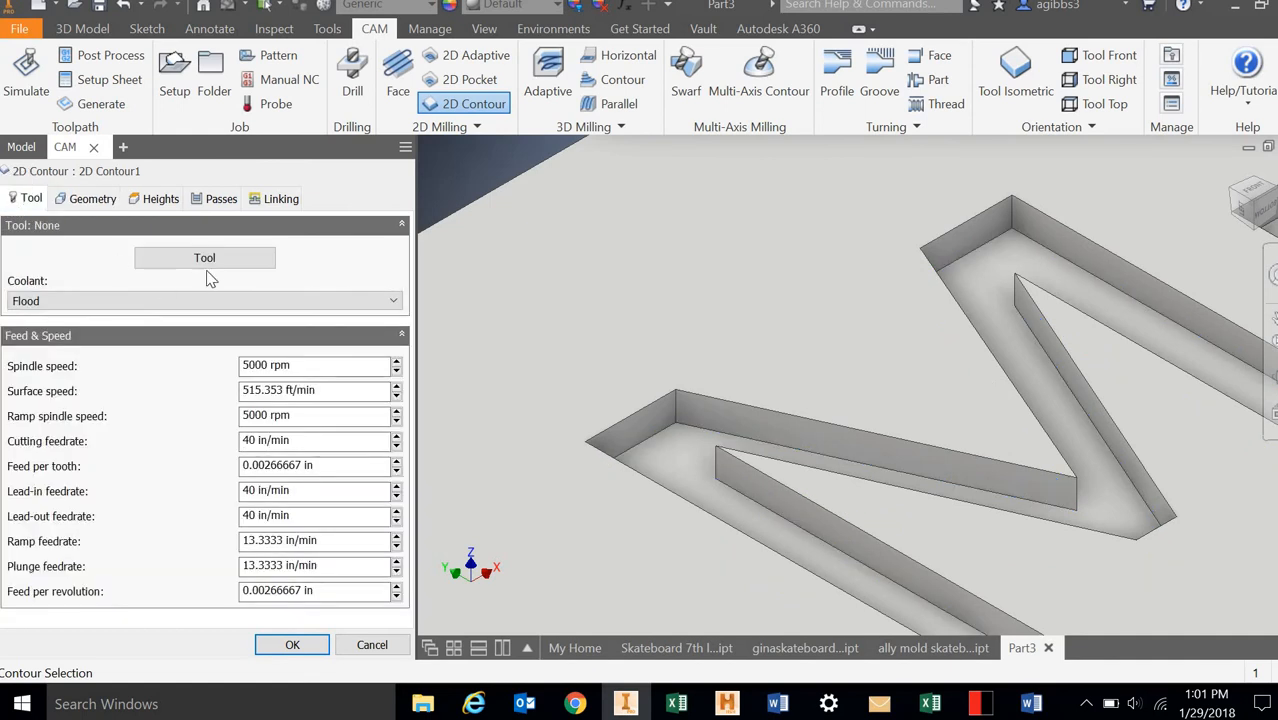
left_click(205, 258)
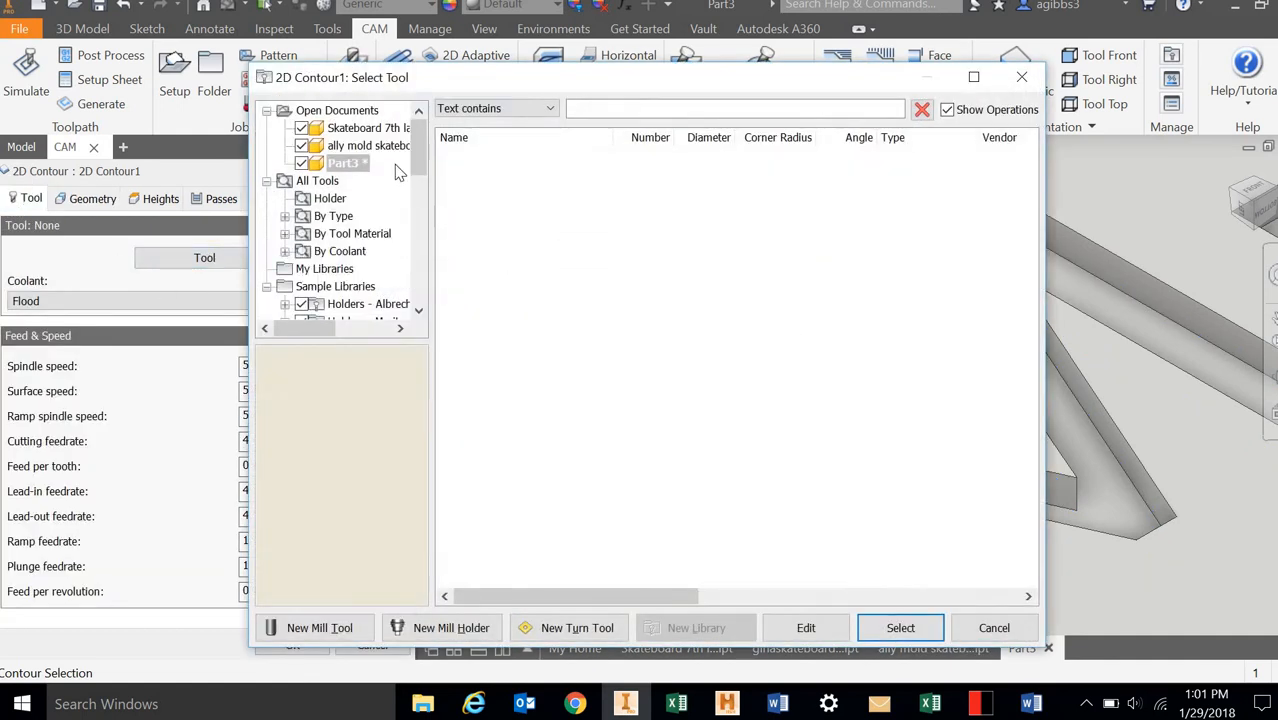
left_click_drag(414, 140, 430, 276)
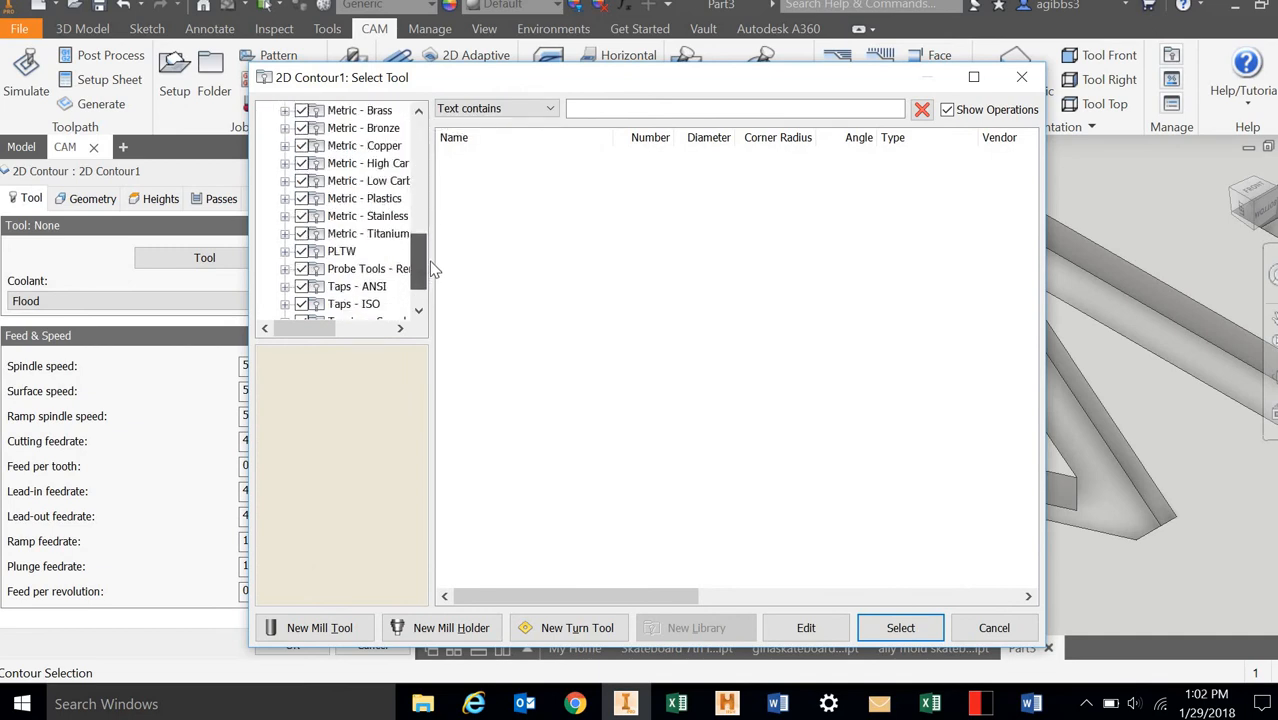
left_click(322, 234)
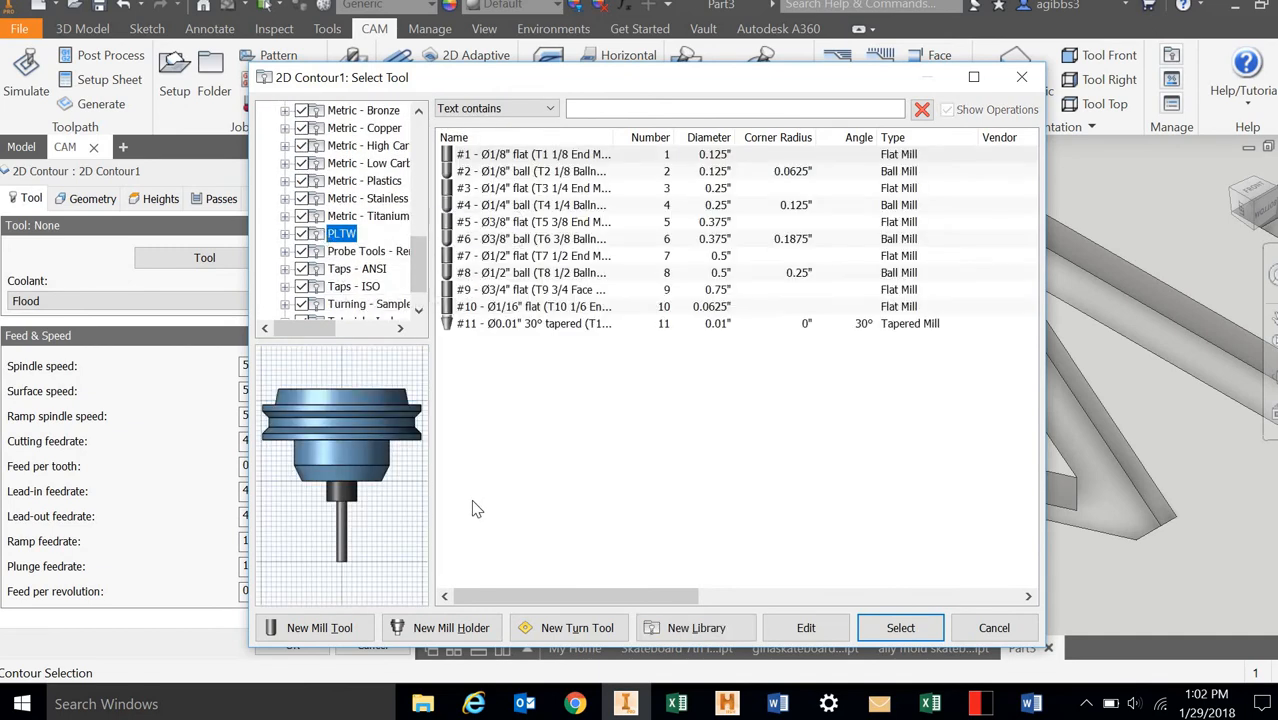
left_click(575, 325)
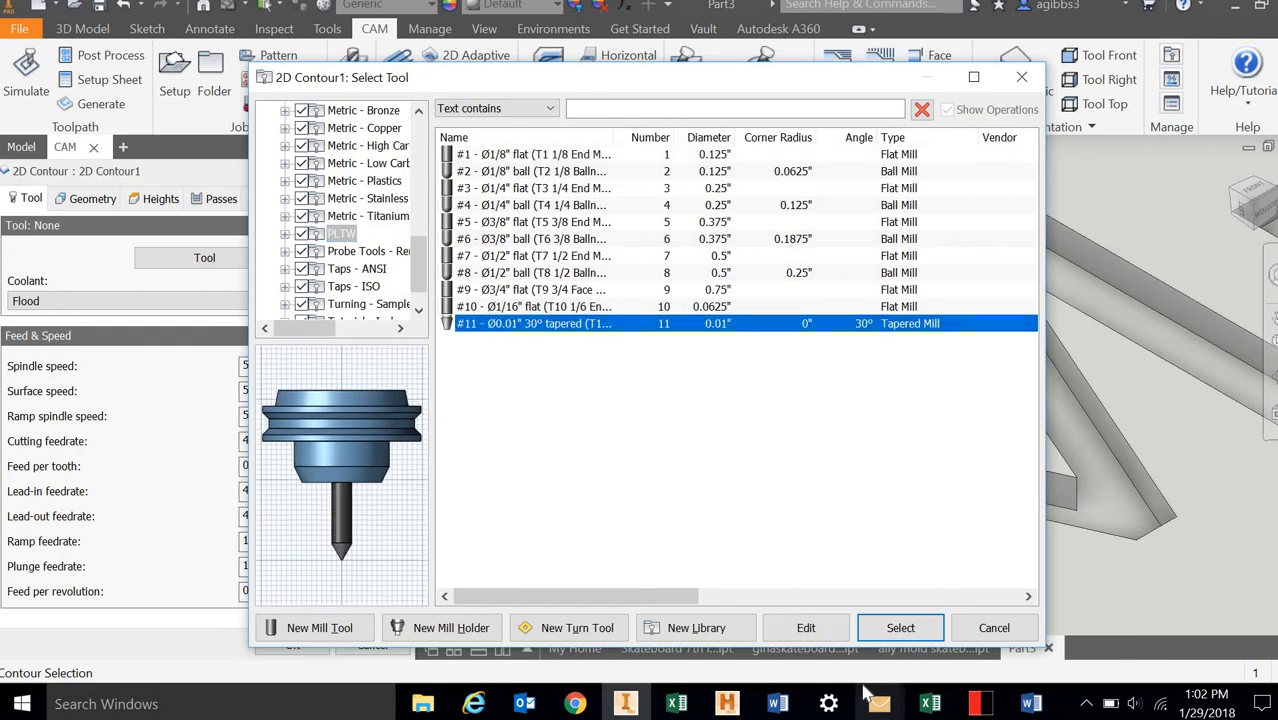
left_click(900, 628)
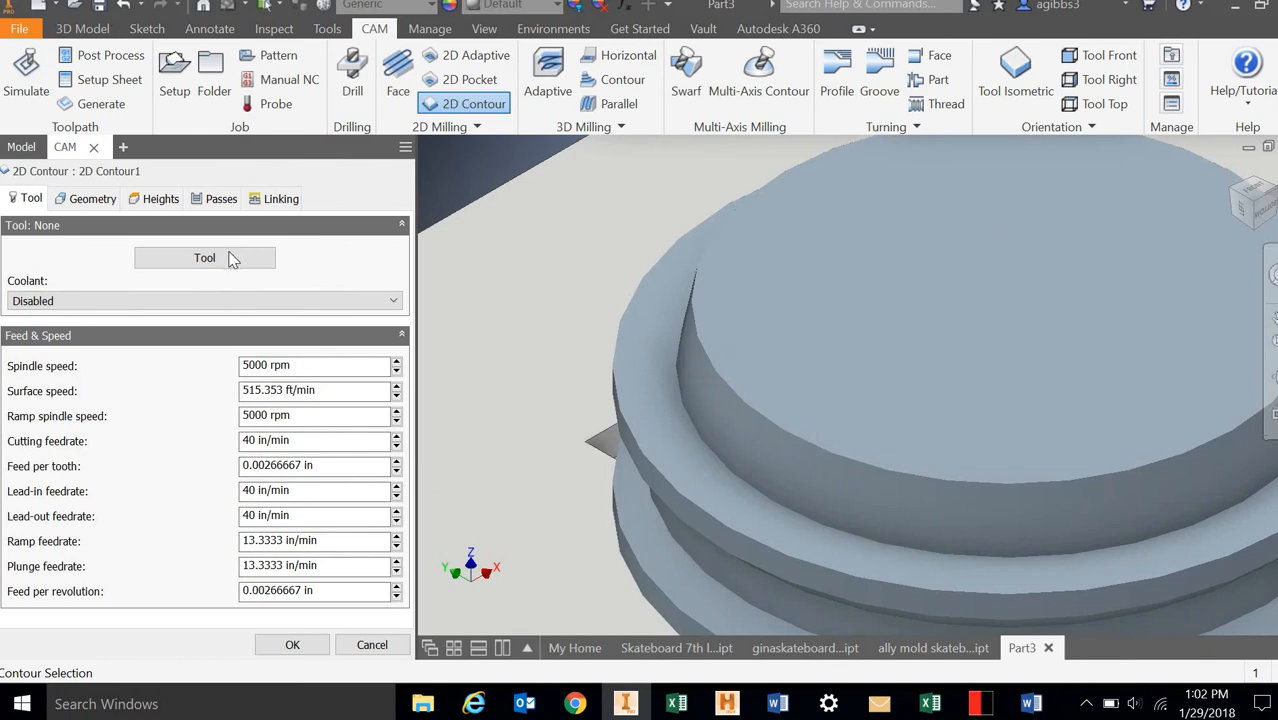
- Change the contour operation's tool to the #1 Ø1/8" flat end mill from the PLTW library
left_click(232, 258)
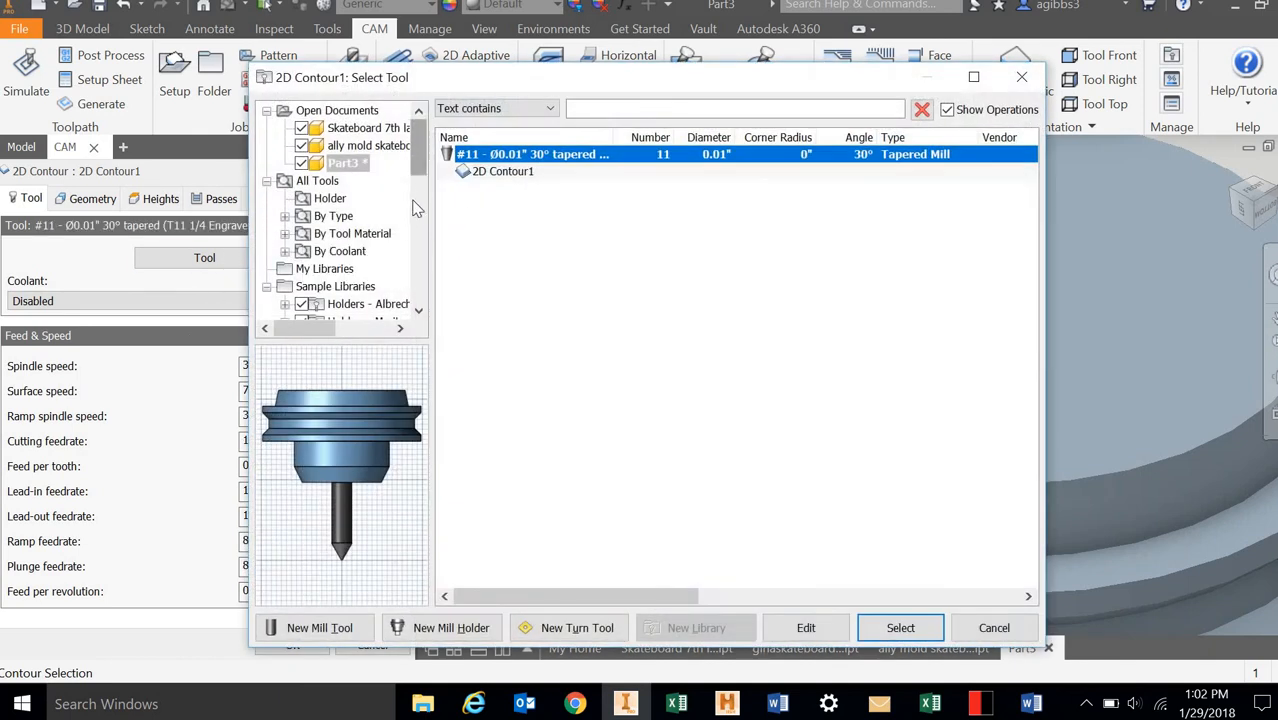
scroll(320, 235, "down", 8)
left_click(322, 237)
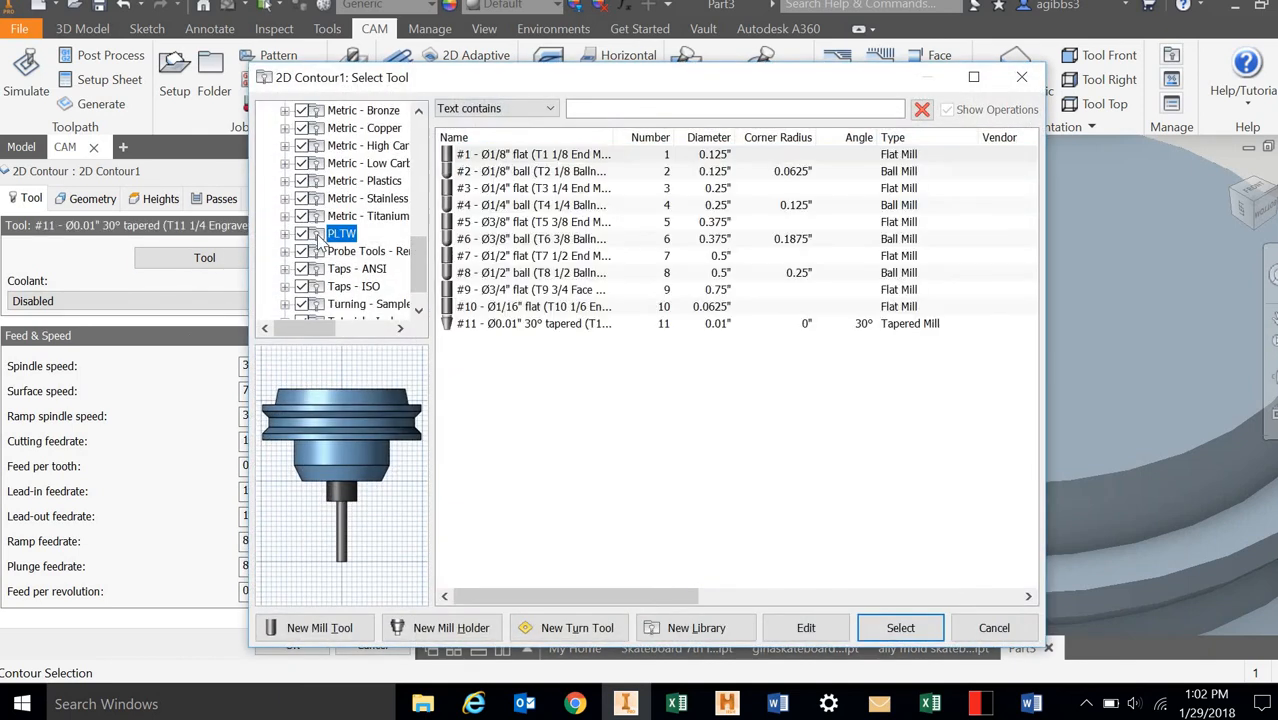
left_click(503, 157)
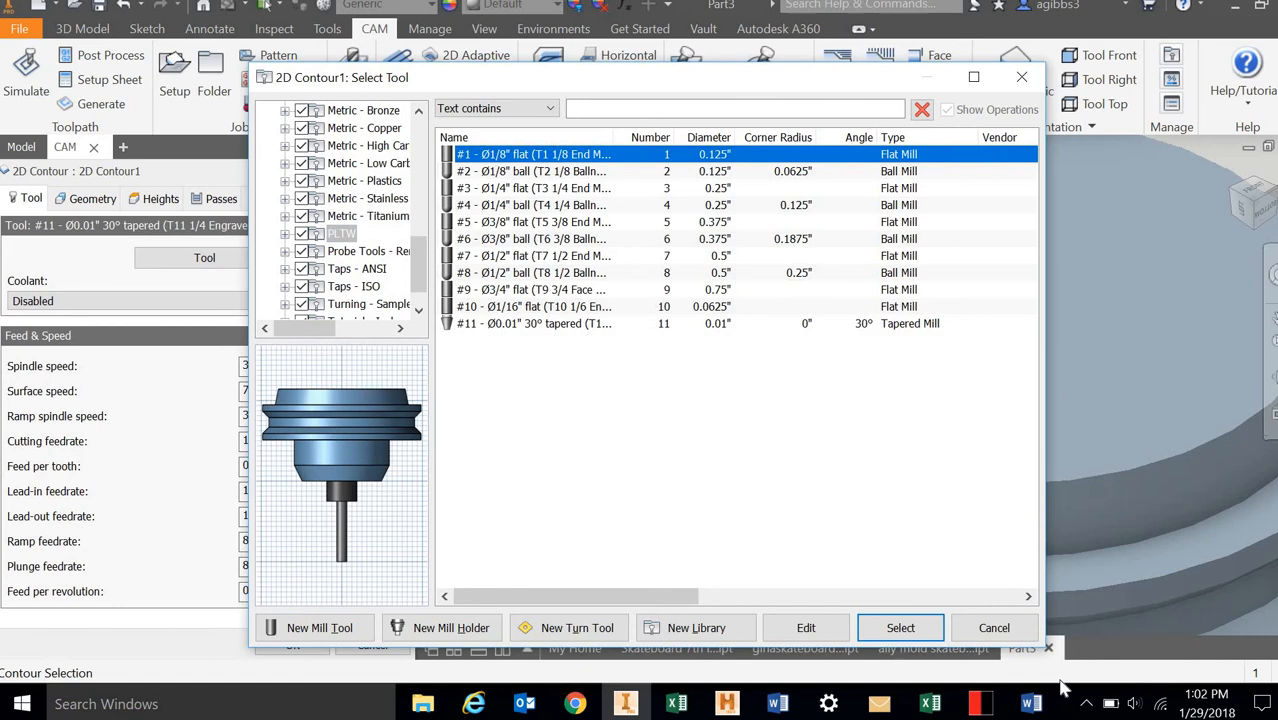
left_click(900, 627)
scroll(845, 491, "down", 10)
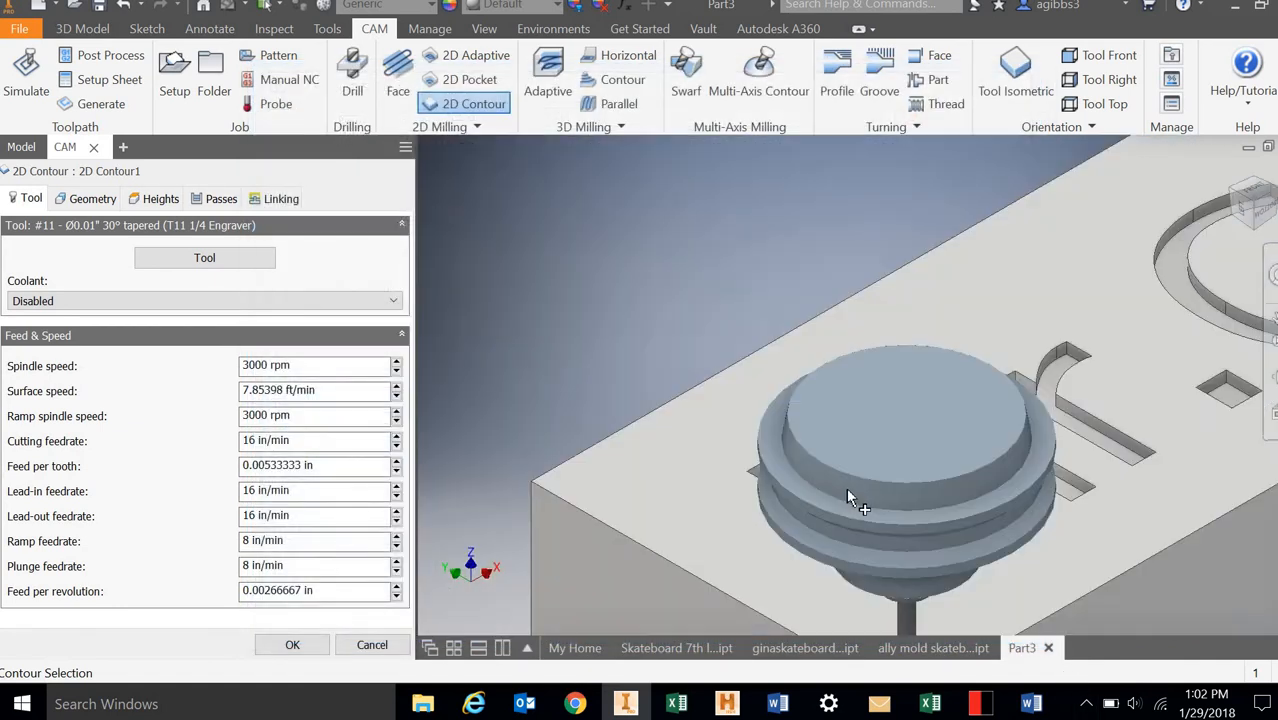
scroll(855, 505, "up", 3)
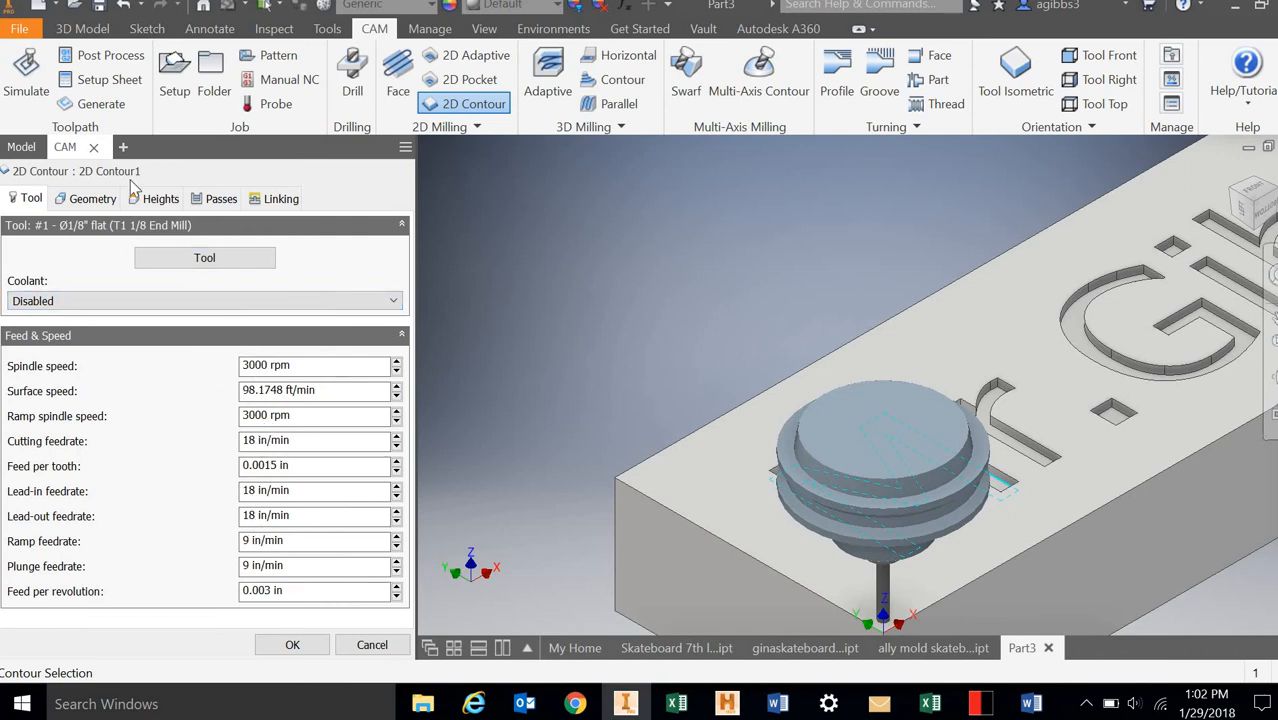
- Enable Multiple Depths for the 2D Contour operation with a maximum roughing stepdown of 0.0625 in
left_click(95, 198)
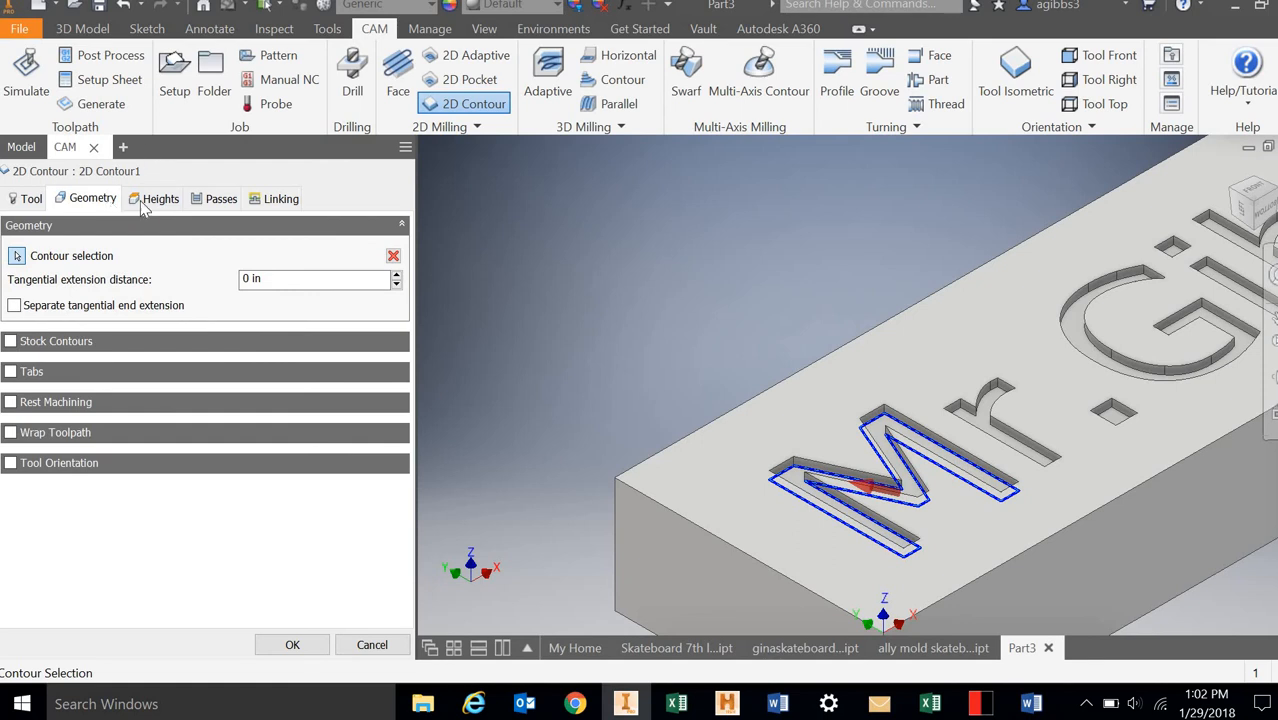
left_click(221, 199)
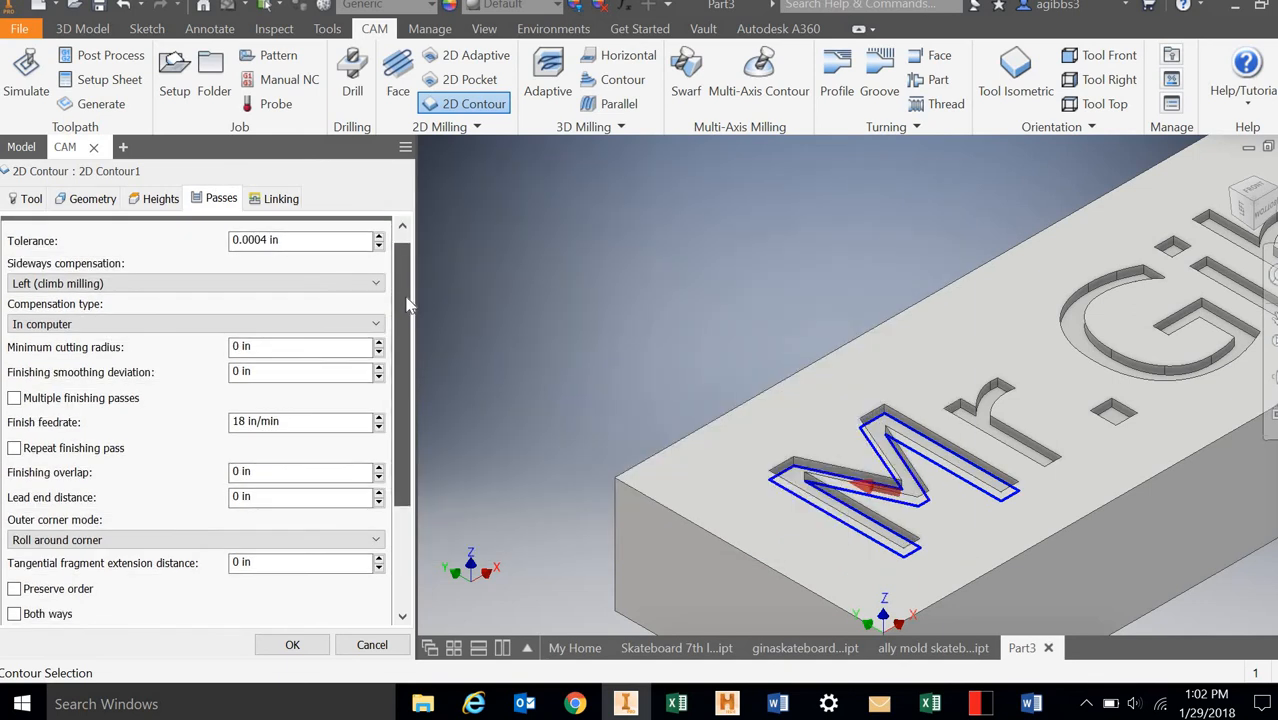
left_click_drag(406, 298, 408, 444)
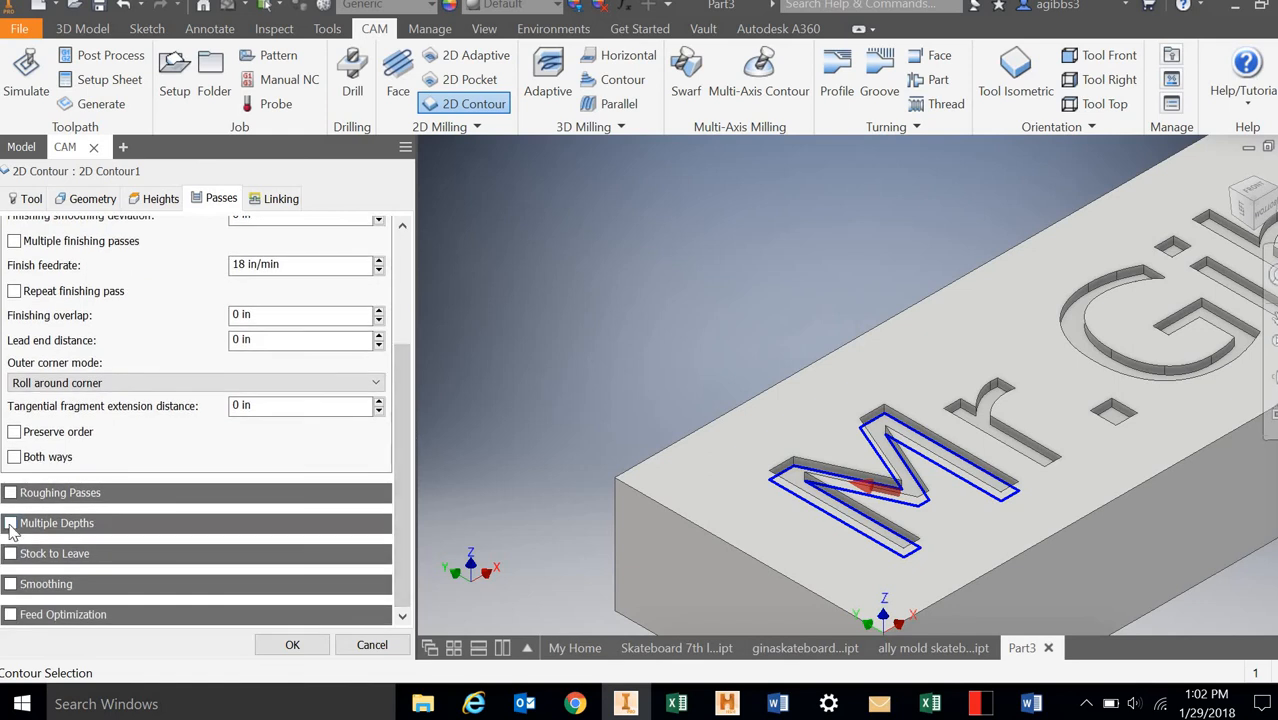
left_click(10, 524)
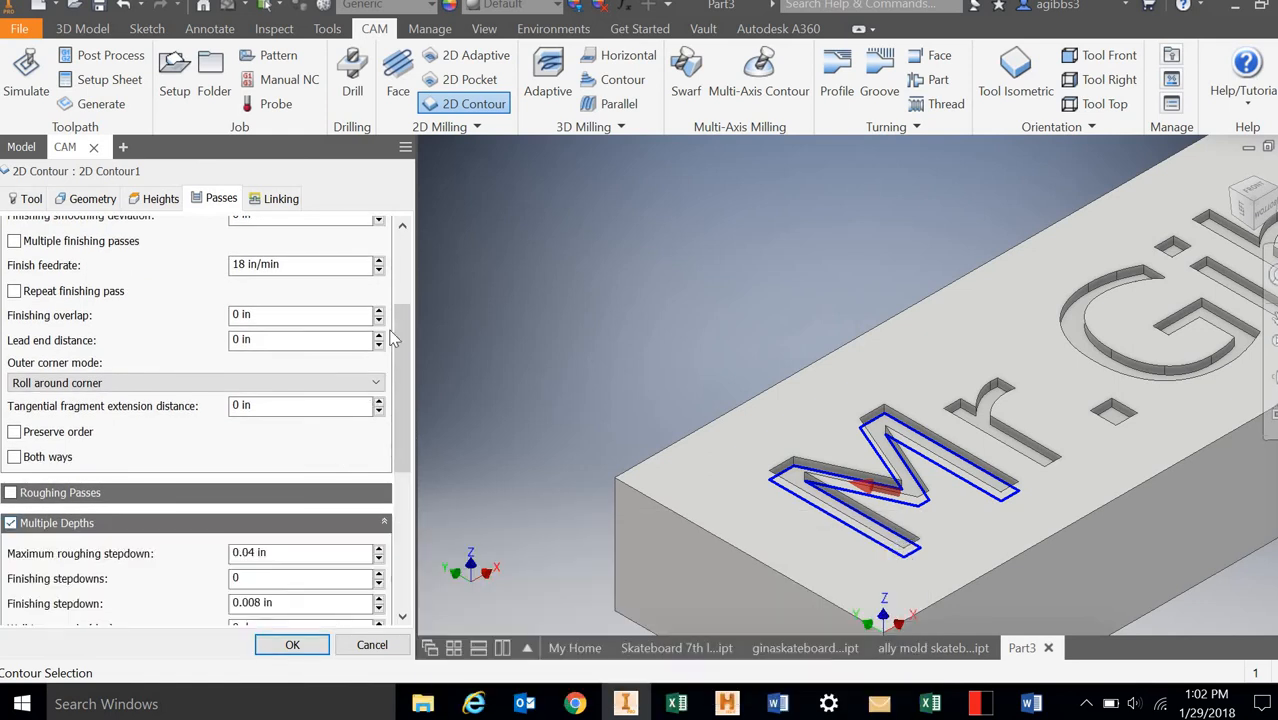
left_click_drag(398, 344, 390, 390)
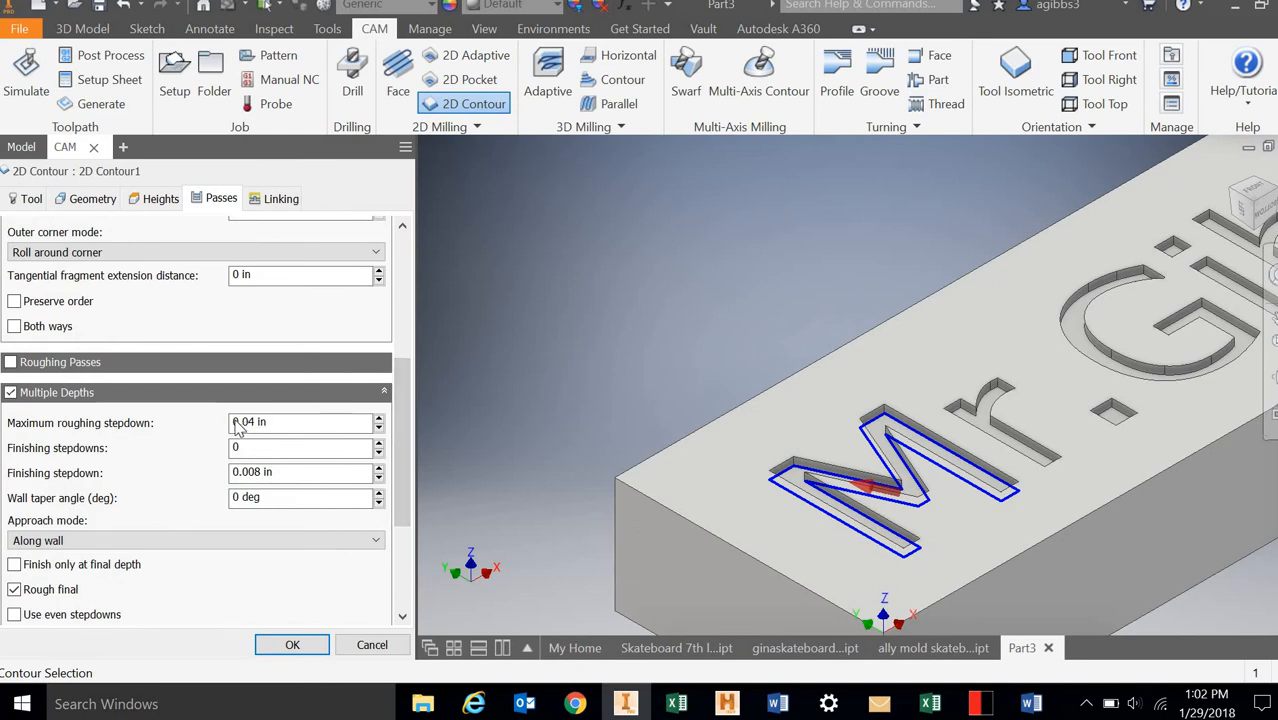
mouse_move(245, 428)
mouse_move(254, 449)
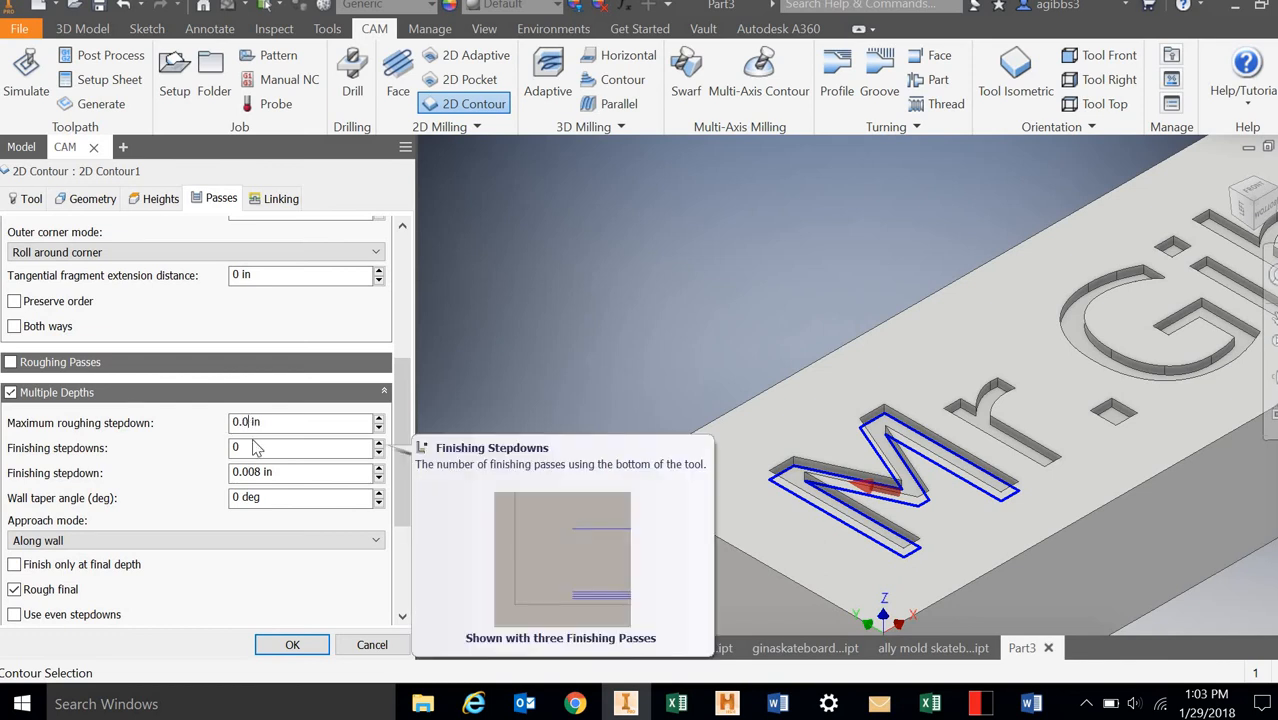
type("25")
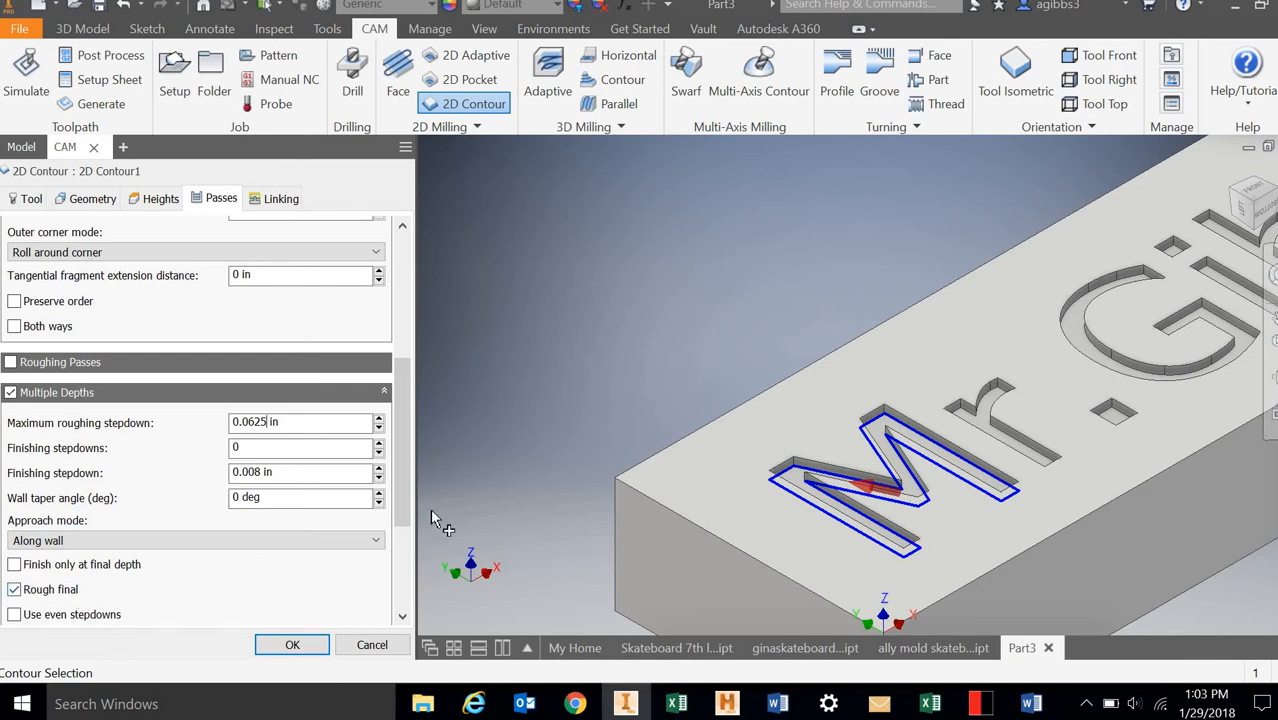
- Enable Stock to Leave, reduce the radial stock to leave to 0.002 in, and accept the 2D Contour operation
left_click_drag(405, 426, 412, 470)
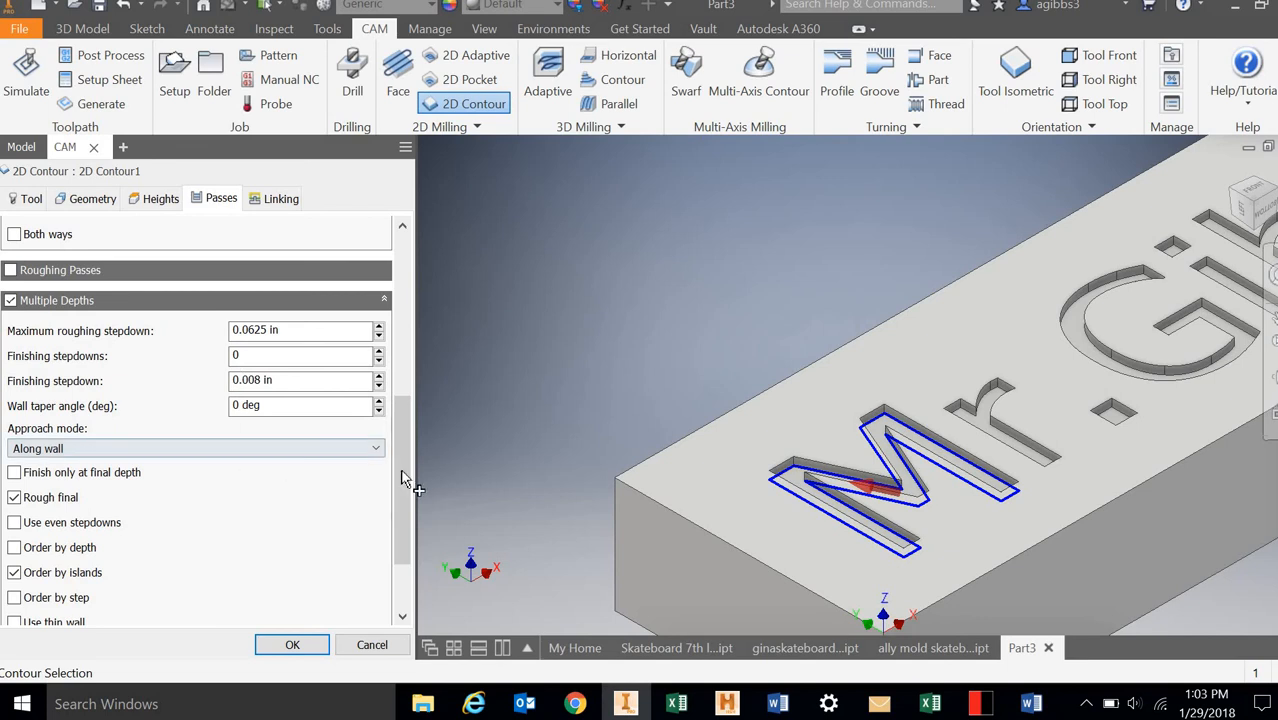
left_click_drag(408, 474, 405, 590)
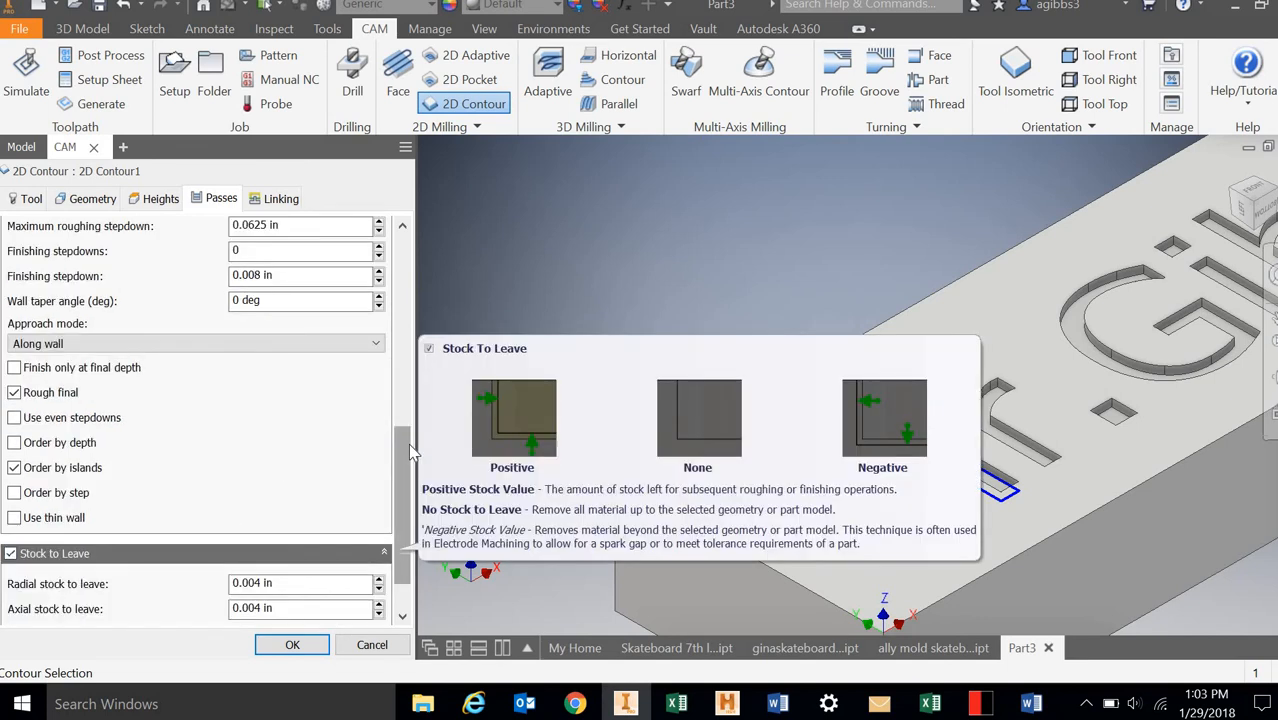
left_click_drag(406, 449, 401, 526)
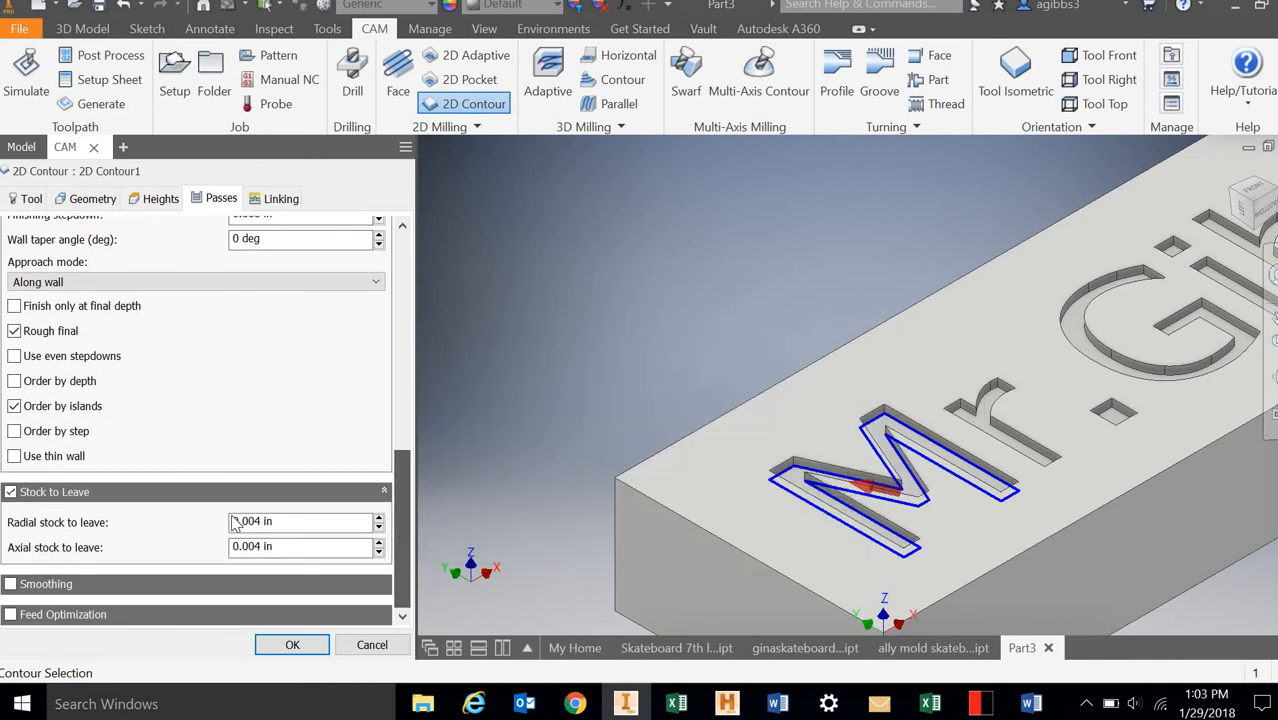
left_click(379, 527)
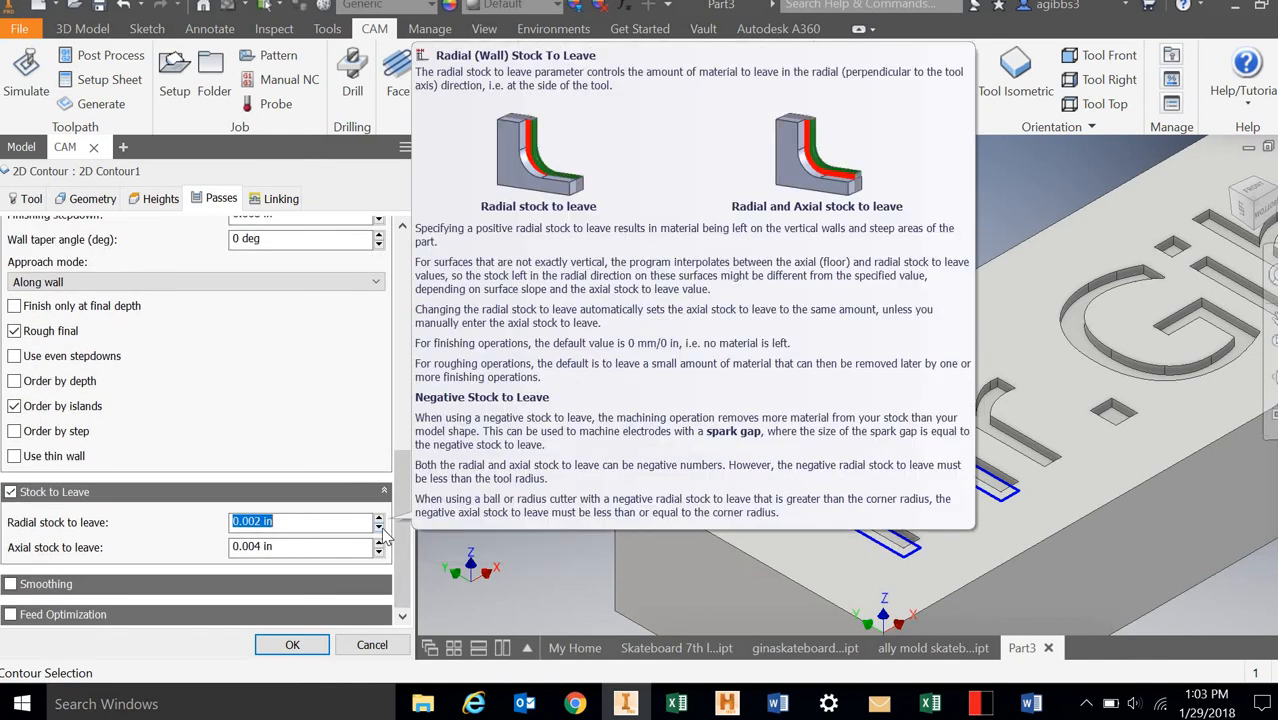
left_click(286, 645)
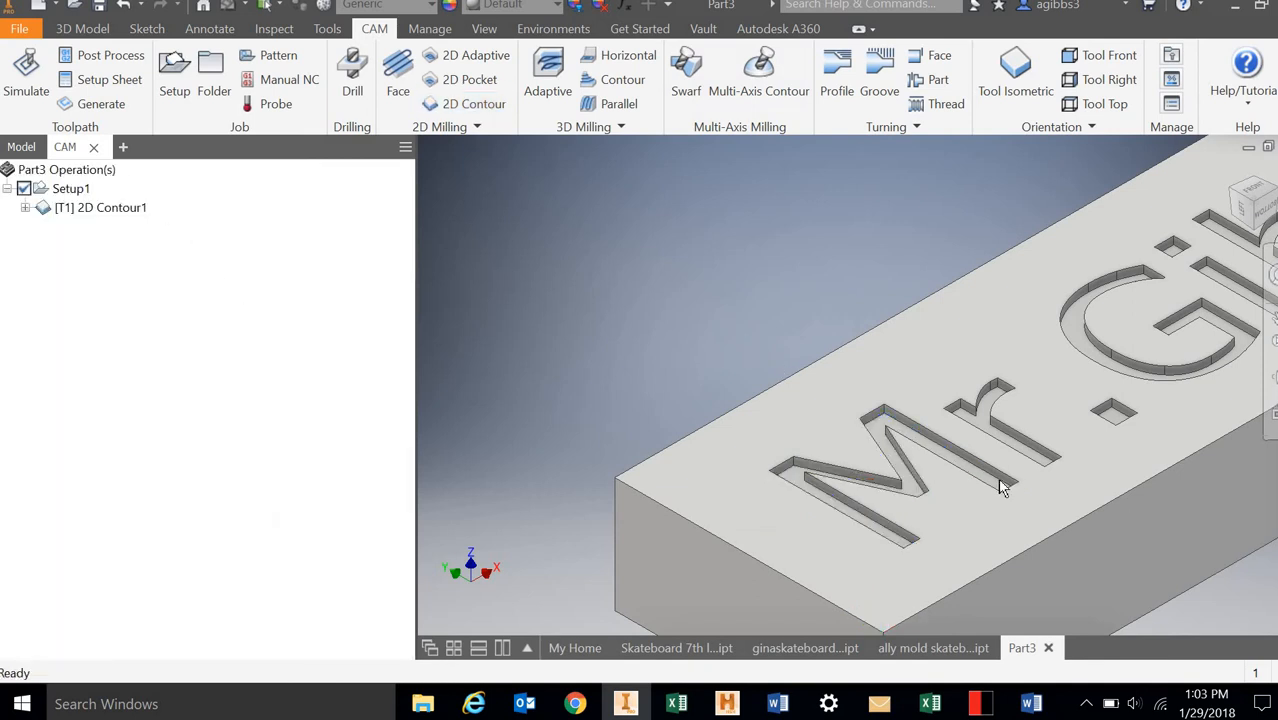
- Simulate the machining of Setup1 and examine the corners of the milled letter M for uncut material
left_click(62, 189)
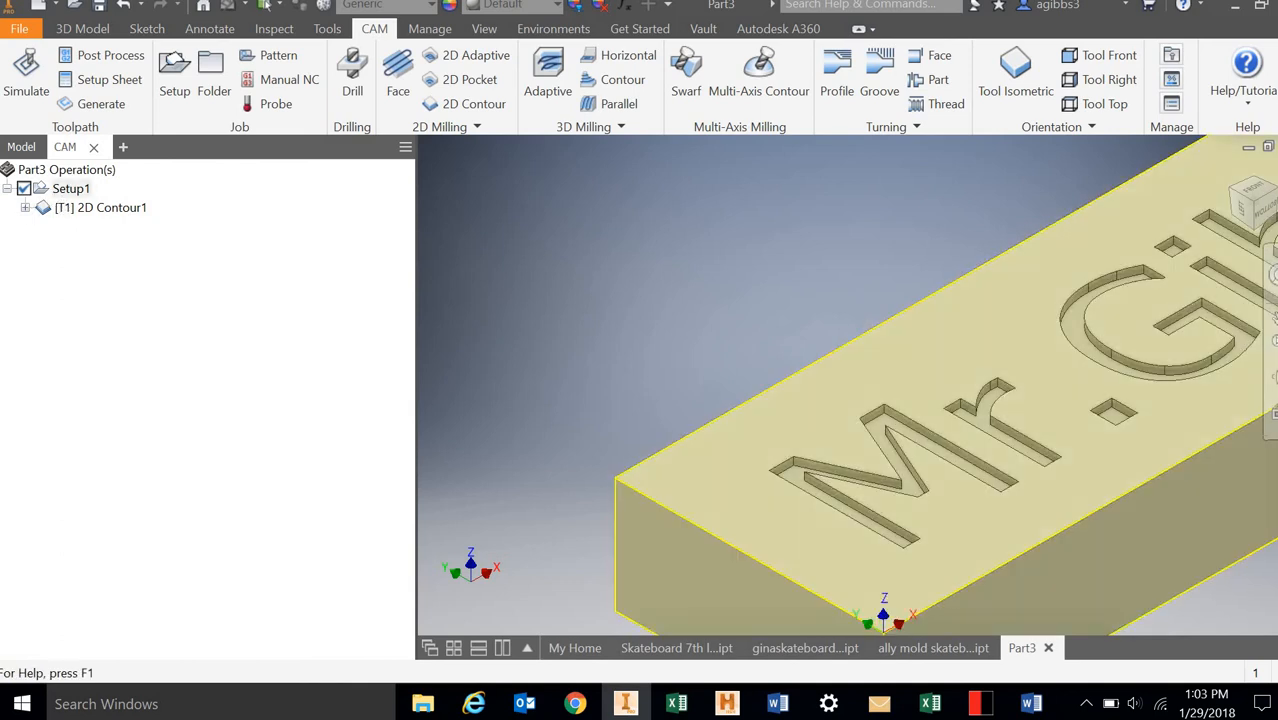
left_click(28, 68)
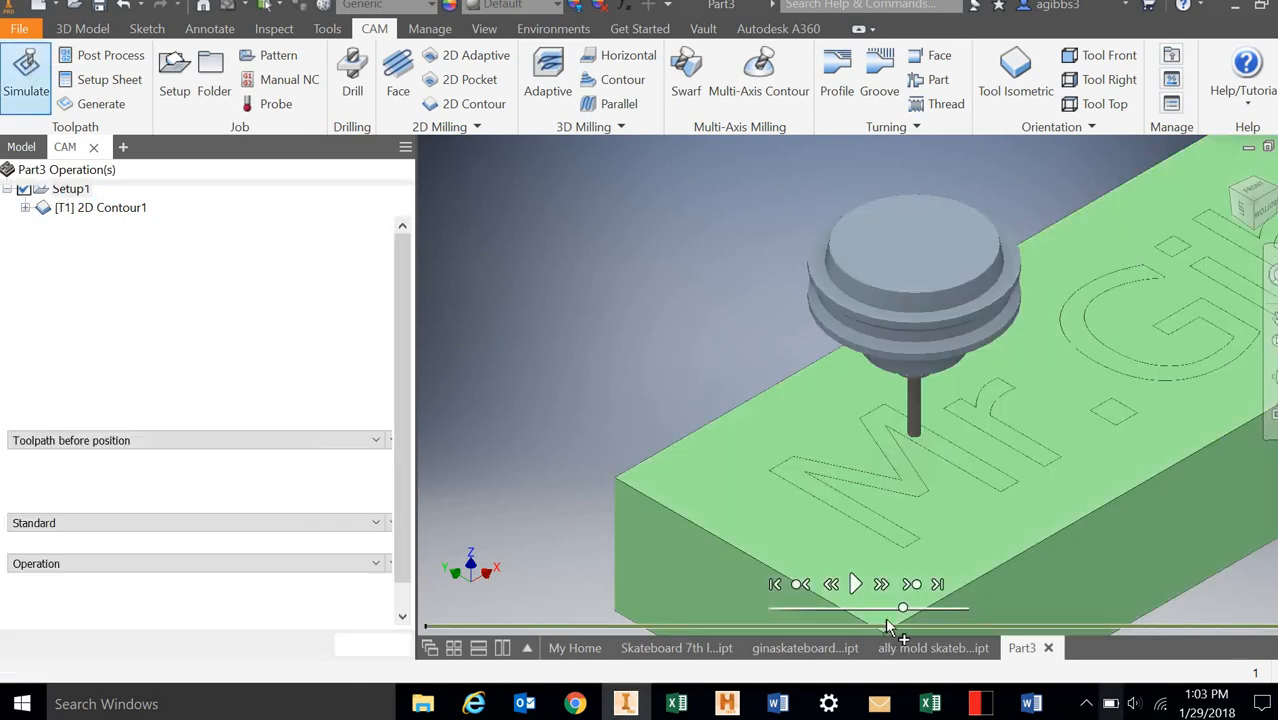
left_click(855, 584)
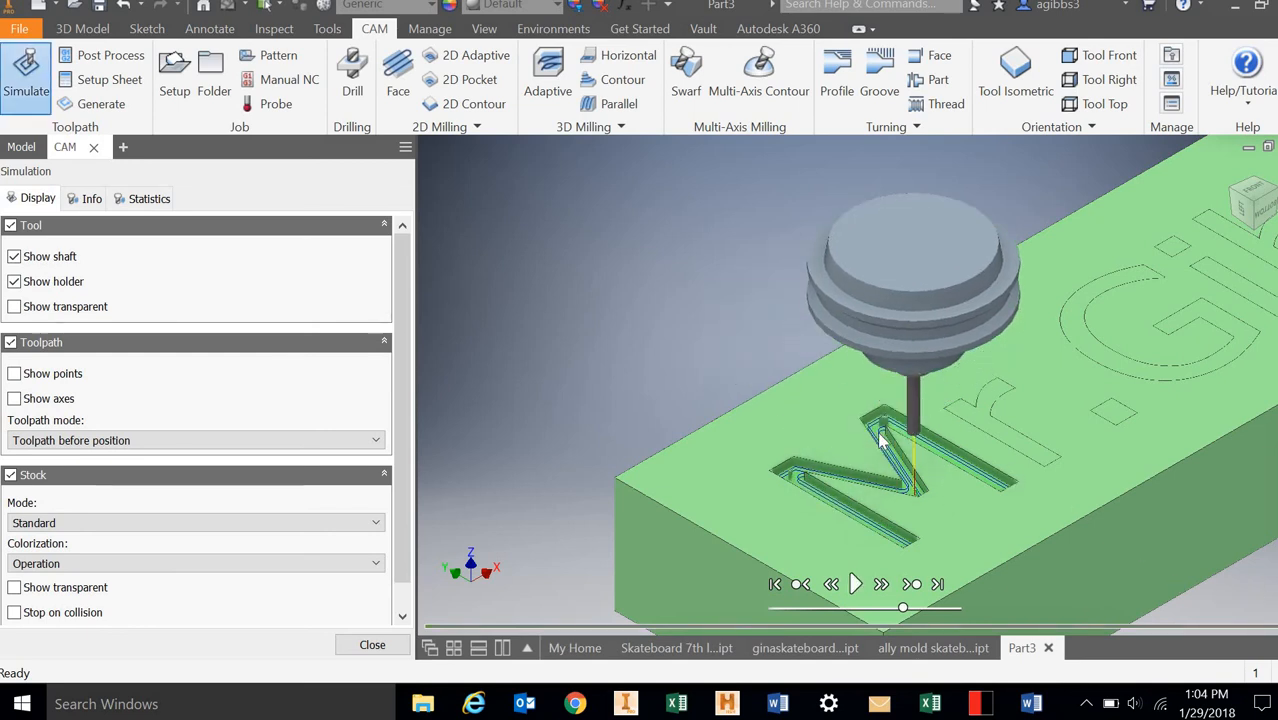
scroll(885, 420, "down", 2)
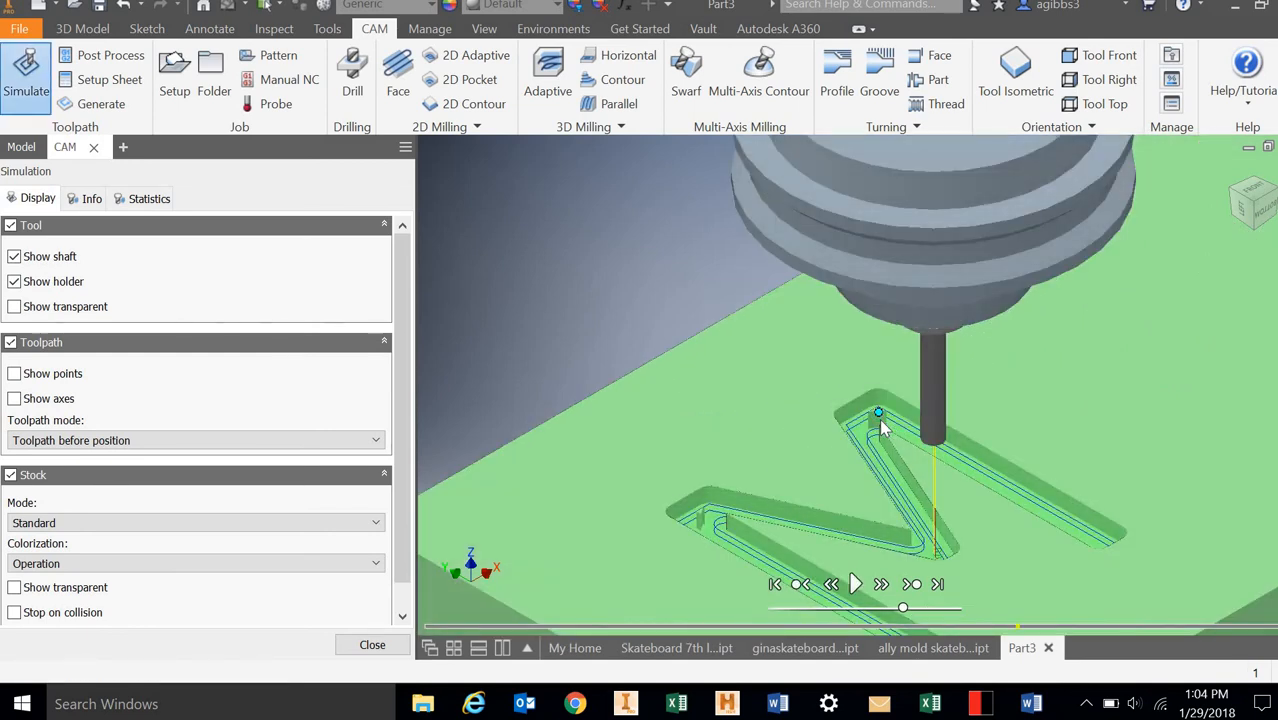
scroll(879, 418, "down", 5)
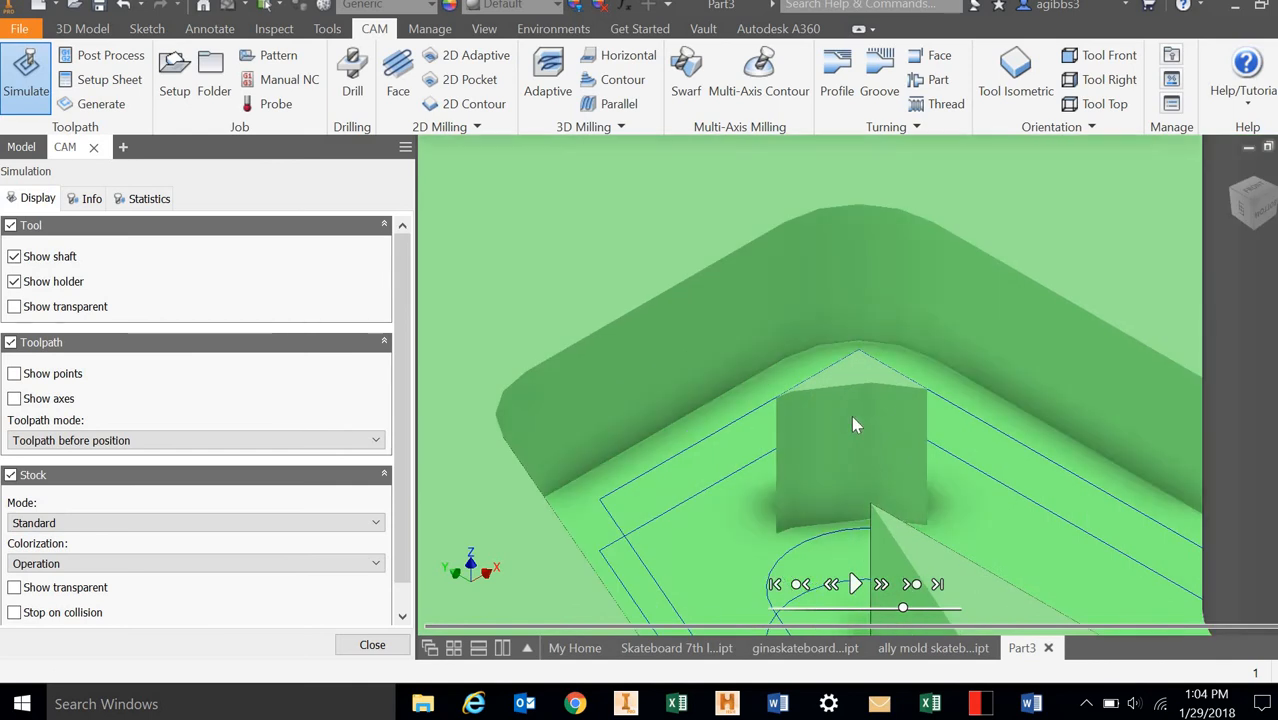
scroll(855, 425, "up", 6)
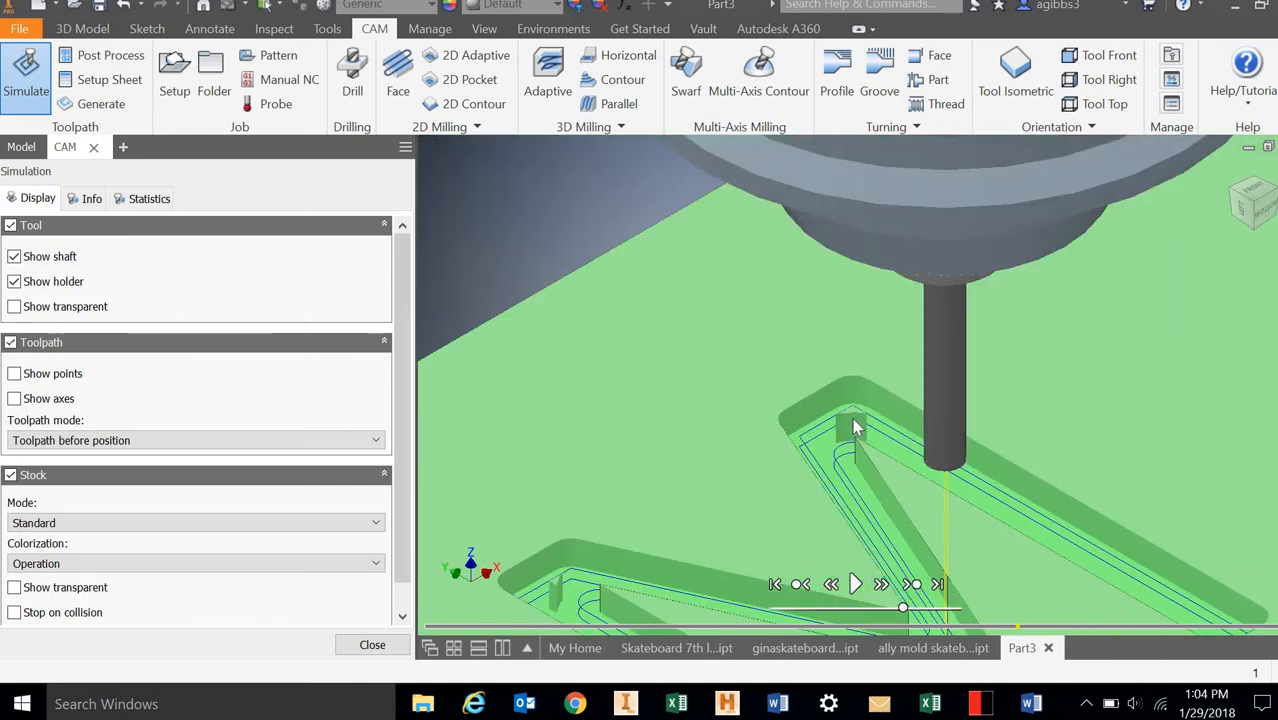
left_click(372, 646)
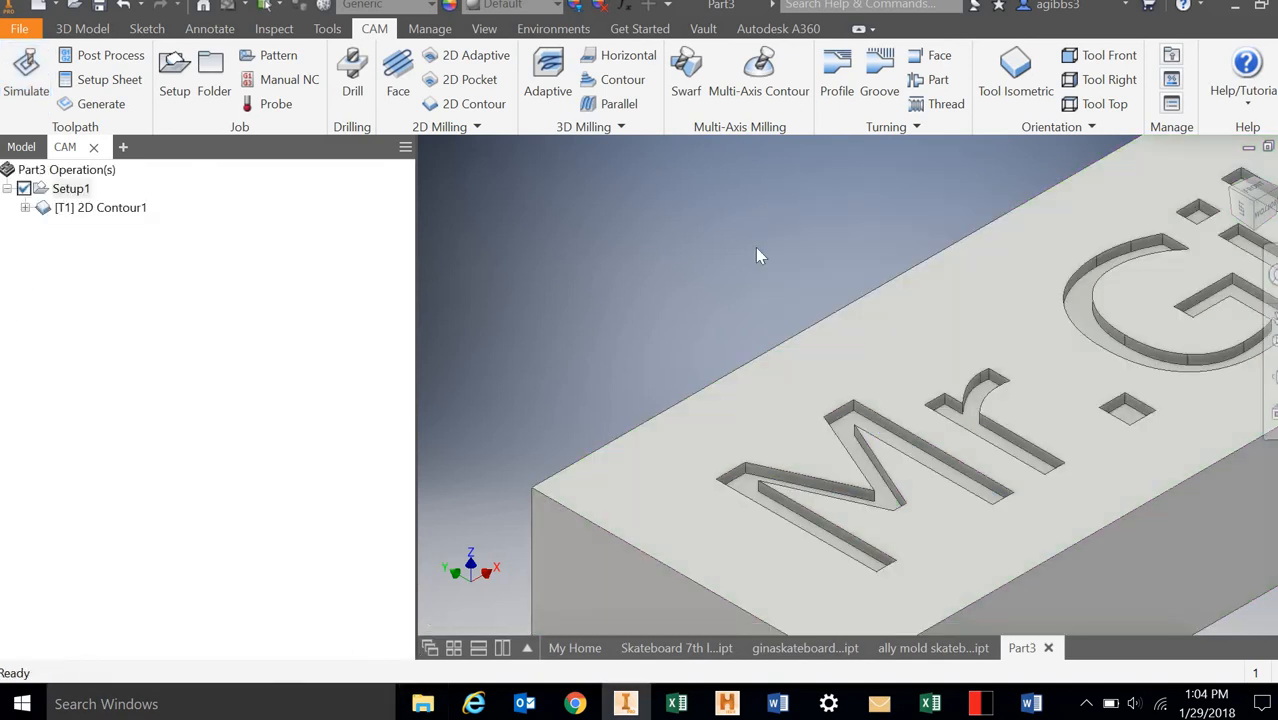
- Delete the 2D Contour operation from Setup1 and confirm its removal
left_click(43, 216)
right_click(43, 216)
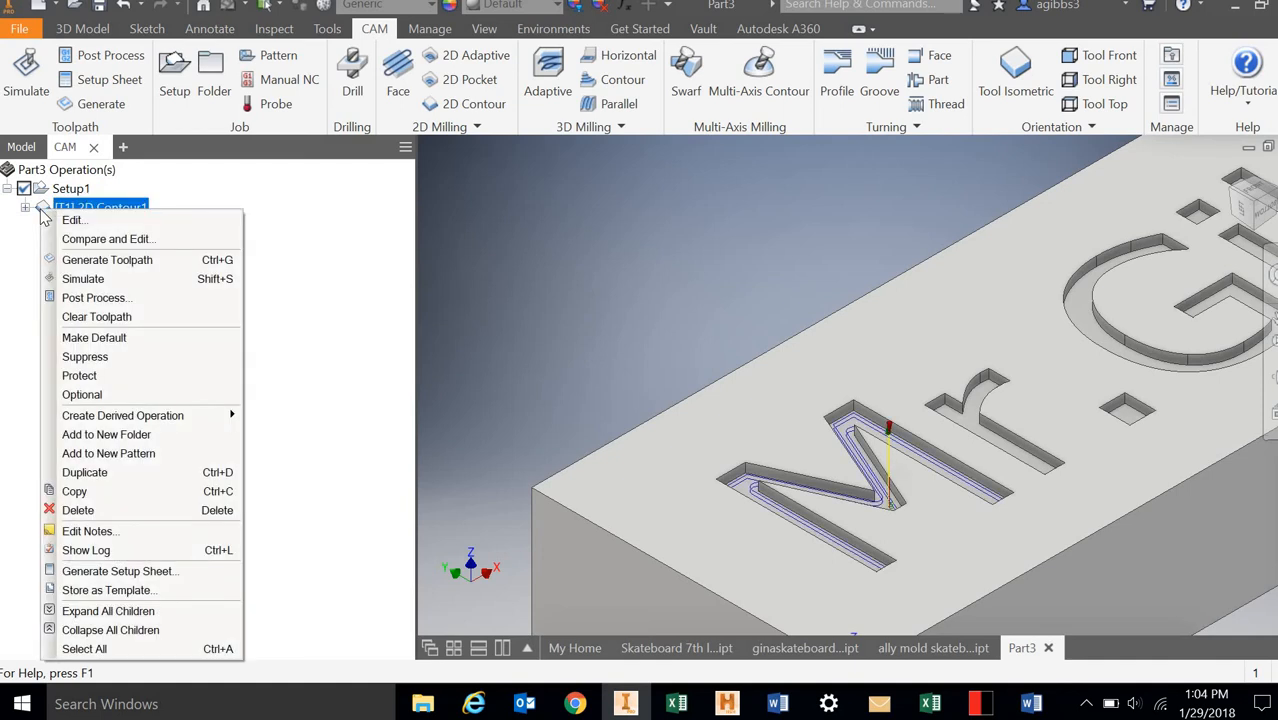
left_click(72, 510)
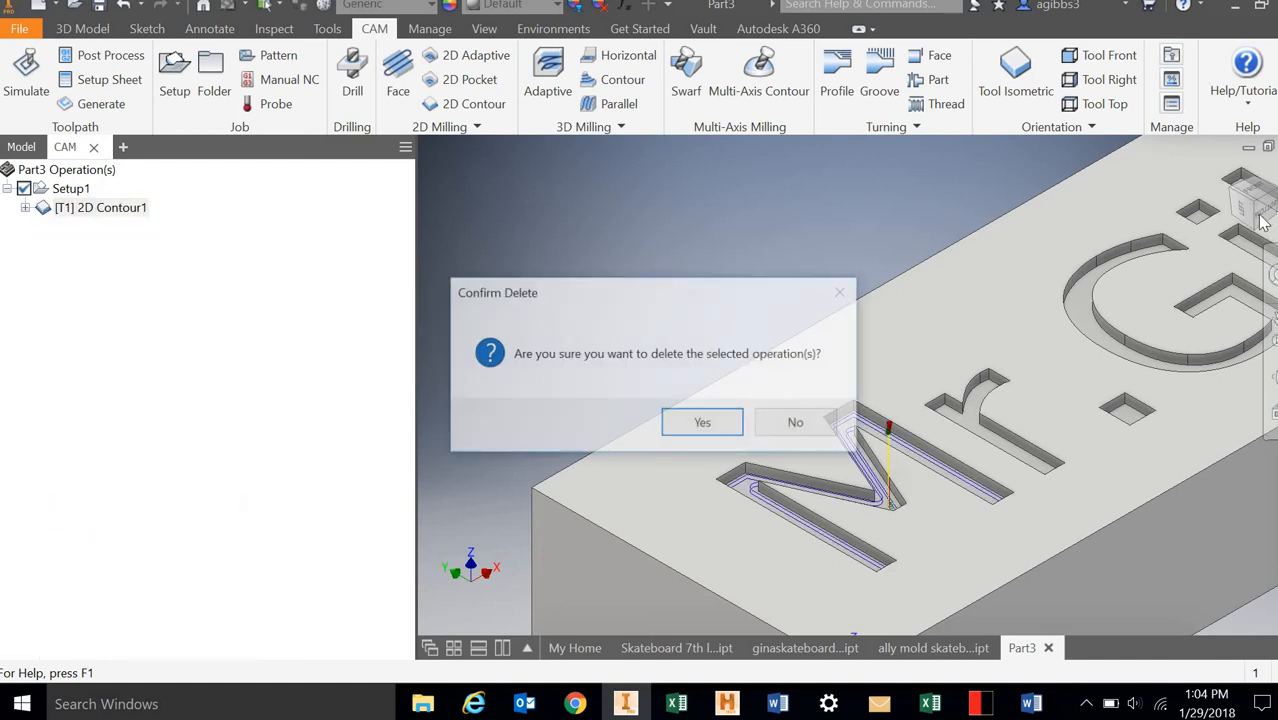
left_click(702, 424)
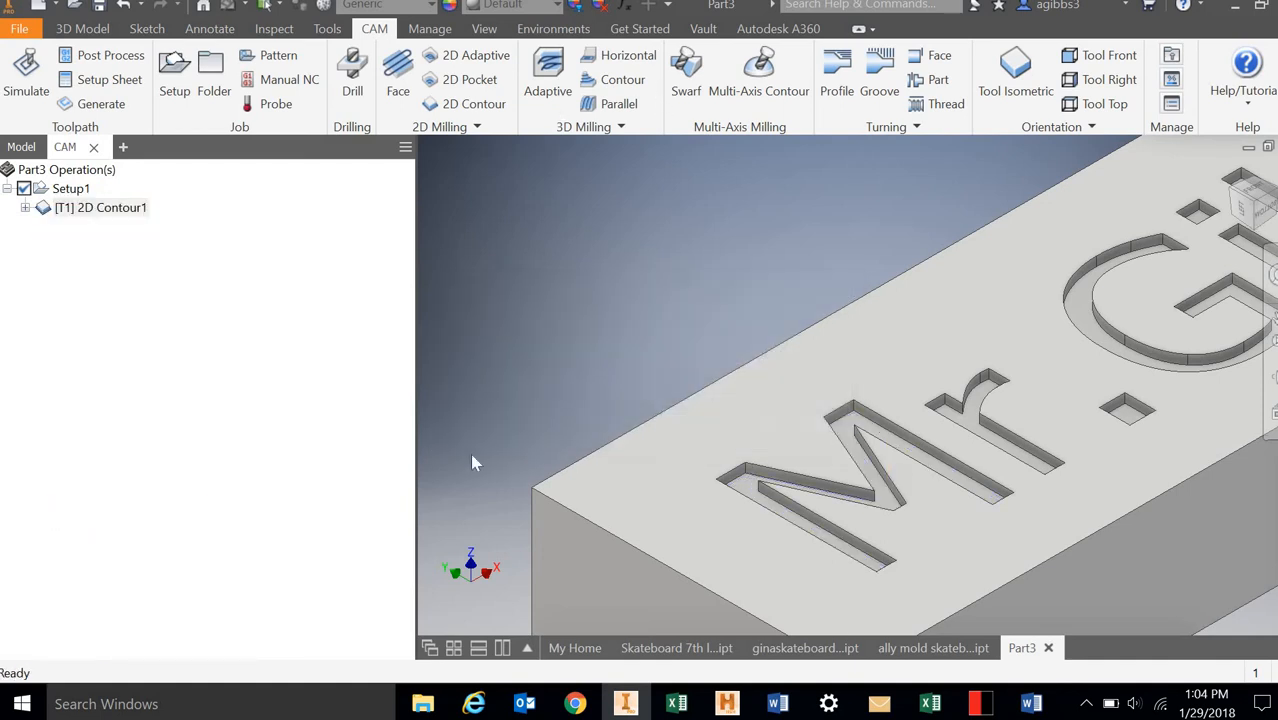
- Start a 2D Pocket operation on the floor of the engraved letter M using the #1 Ø1/8" flat end mill
left_click(458, 80)
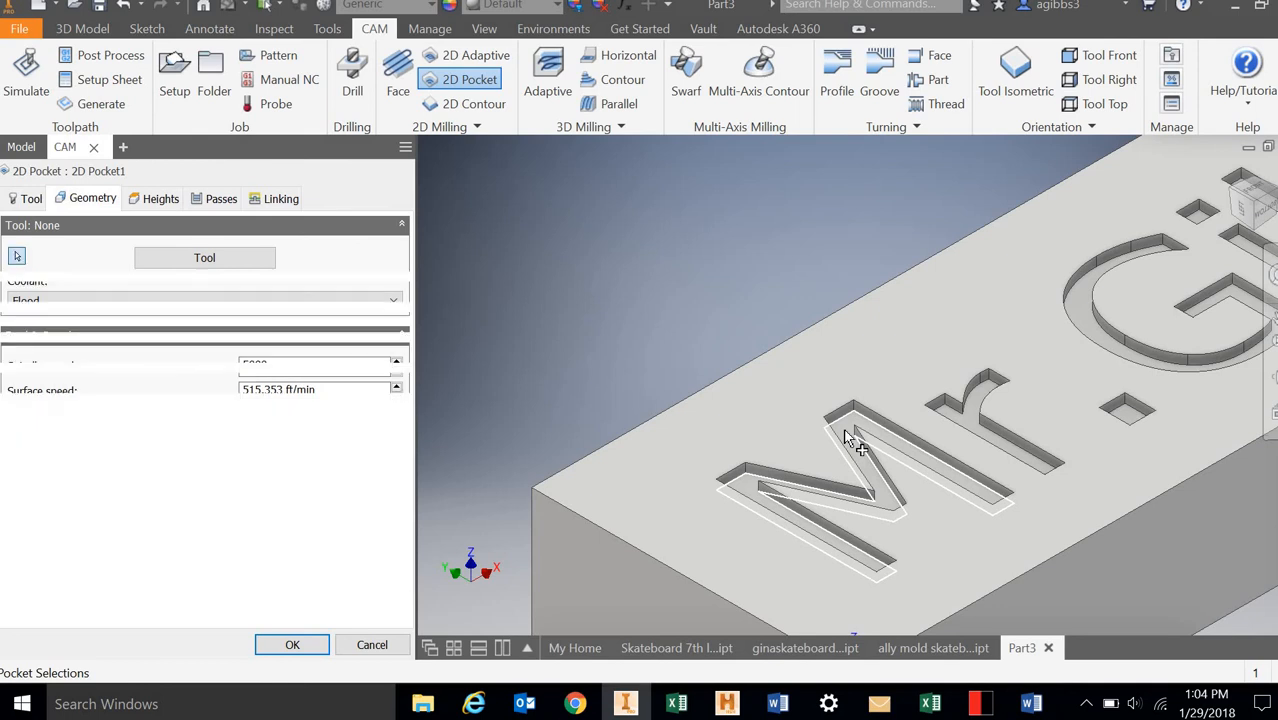
left_click(848, 440)
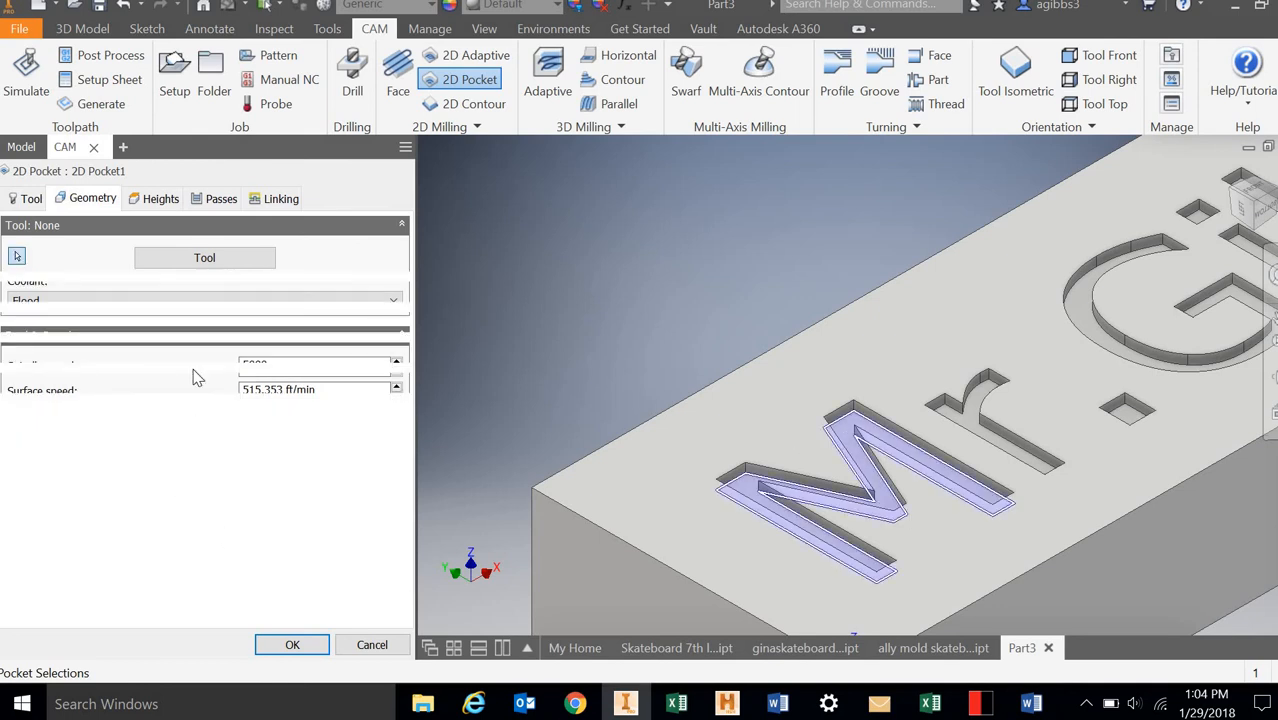
left_click(25, 198)
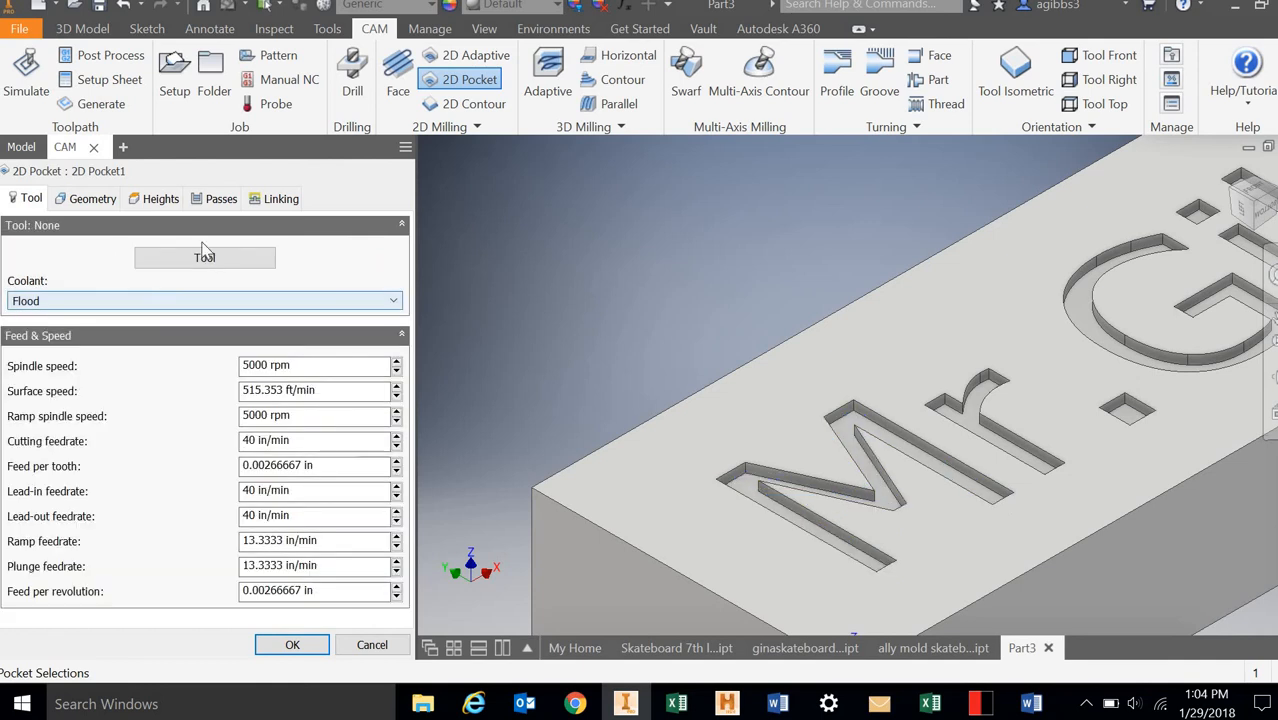
left_click(206, 259)
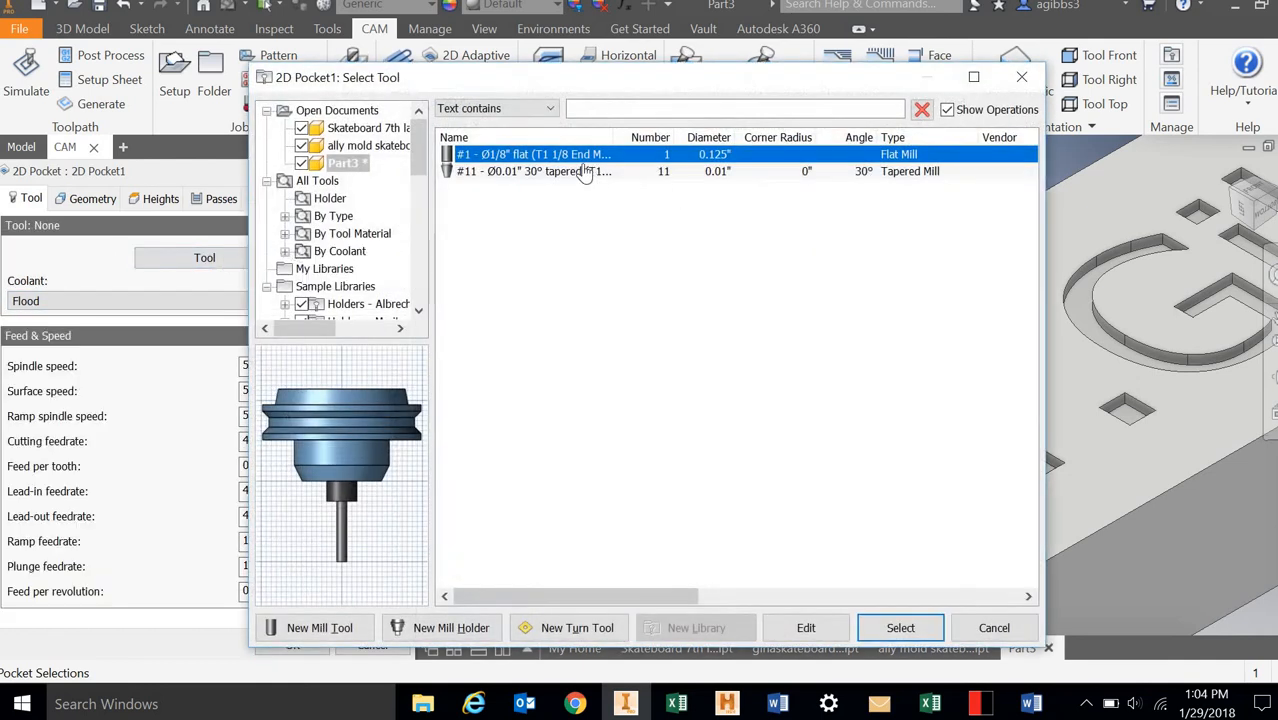
left_click(900, 629)
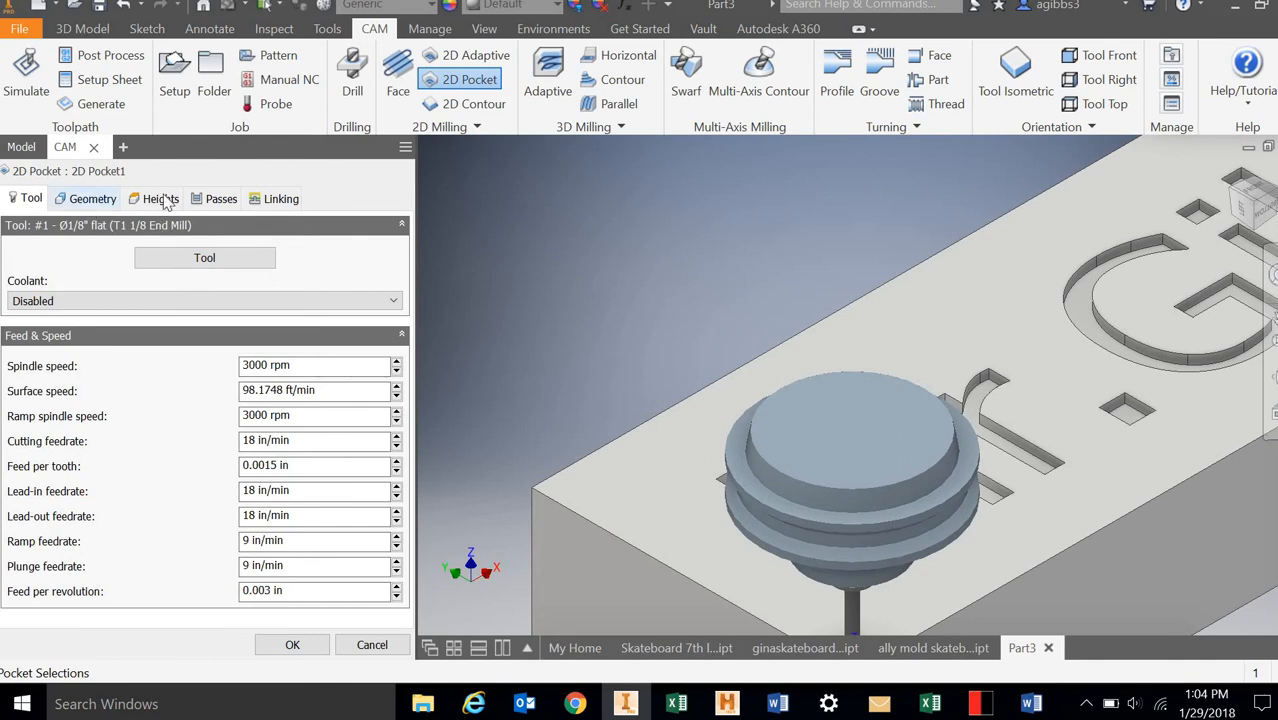
- Set the pocket operation's radial and axial stock to leave to 0 in
left_click(206, 200)
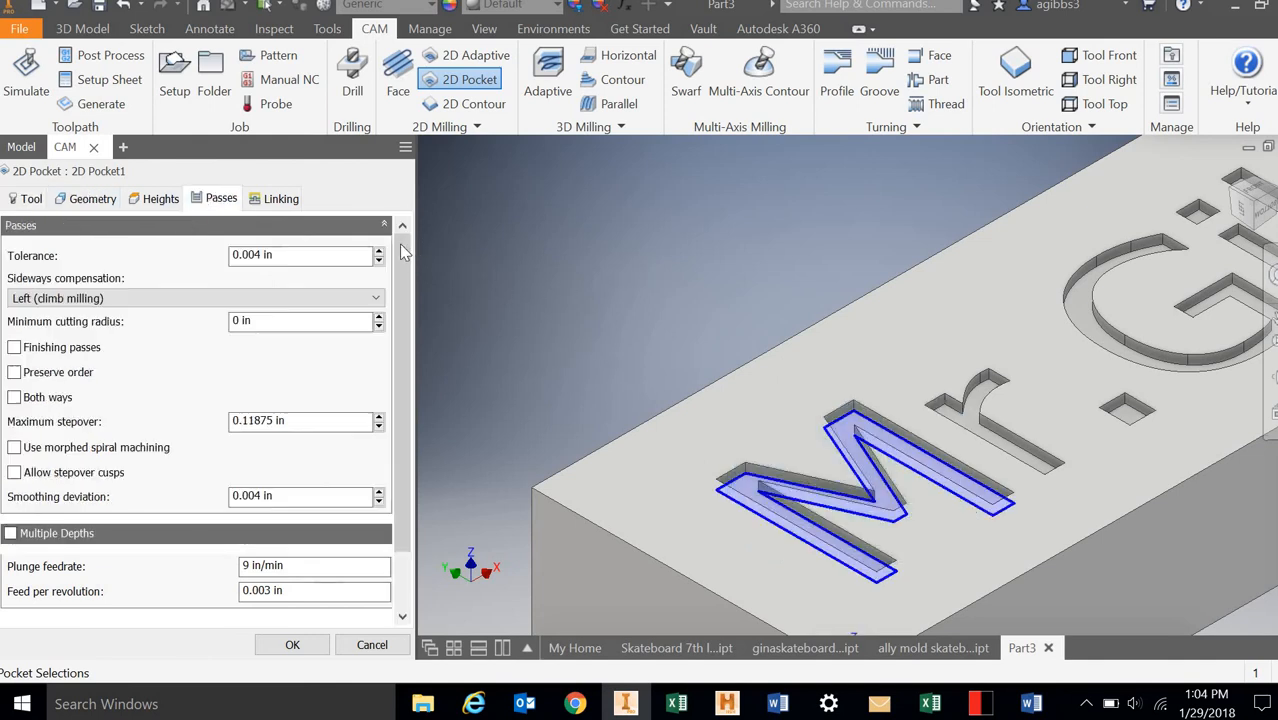
left_click_drag(400, 252, 357, 523)
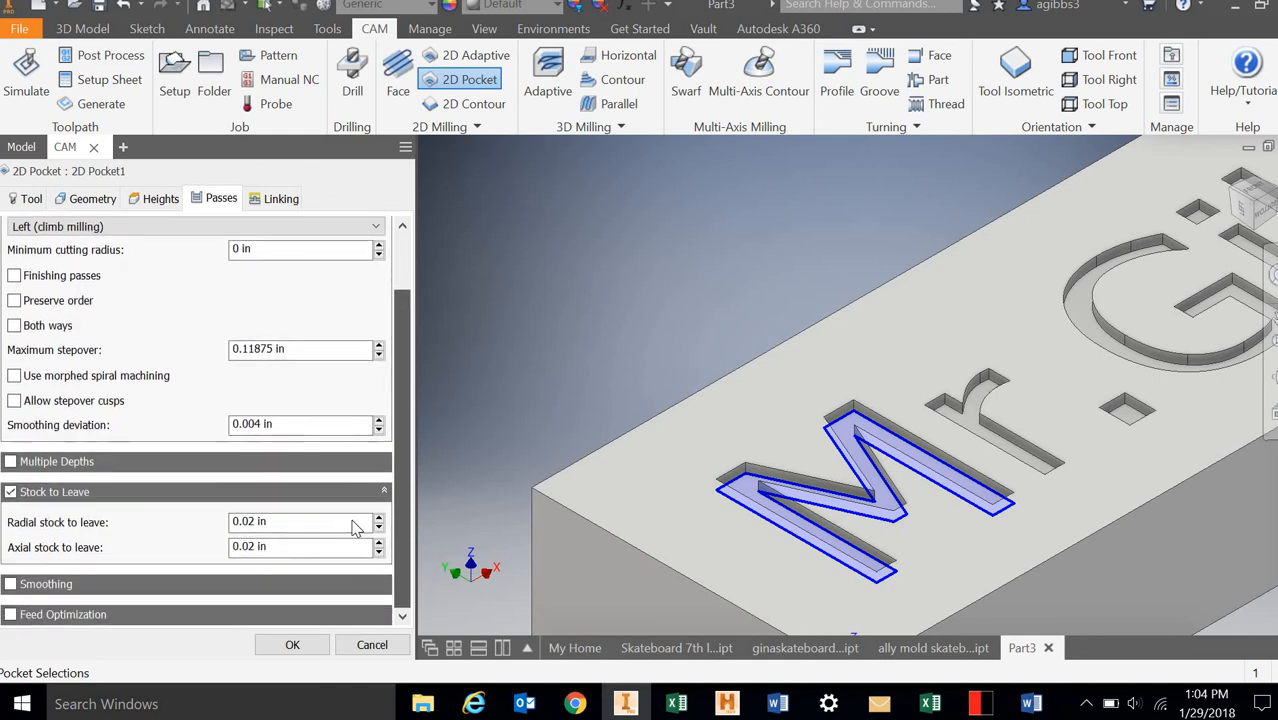
left_click(379, 528)
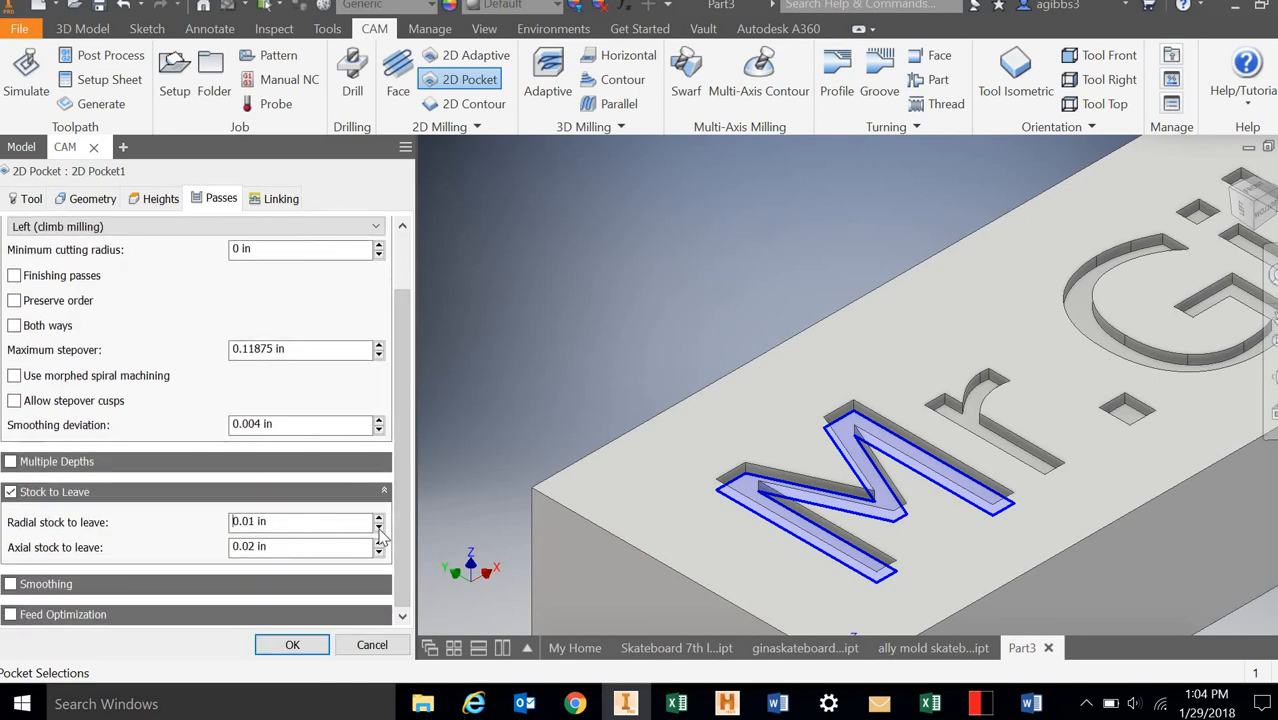
left_click(379, 528)
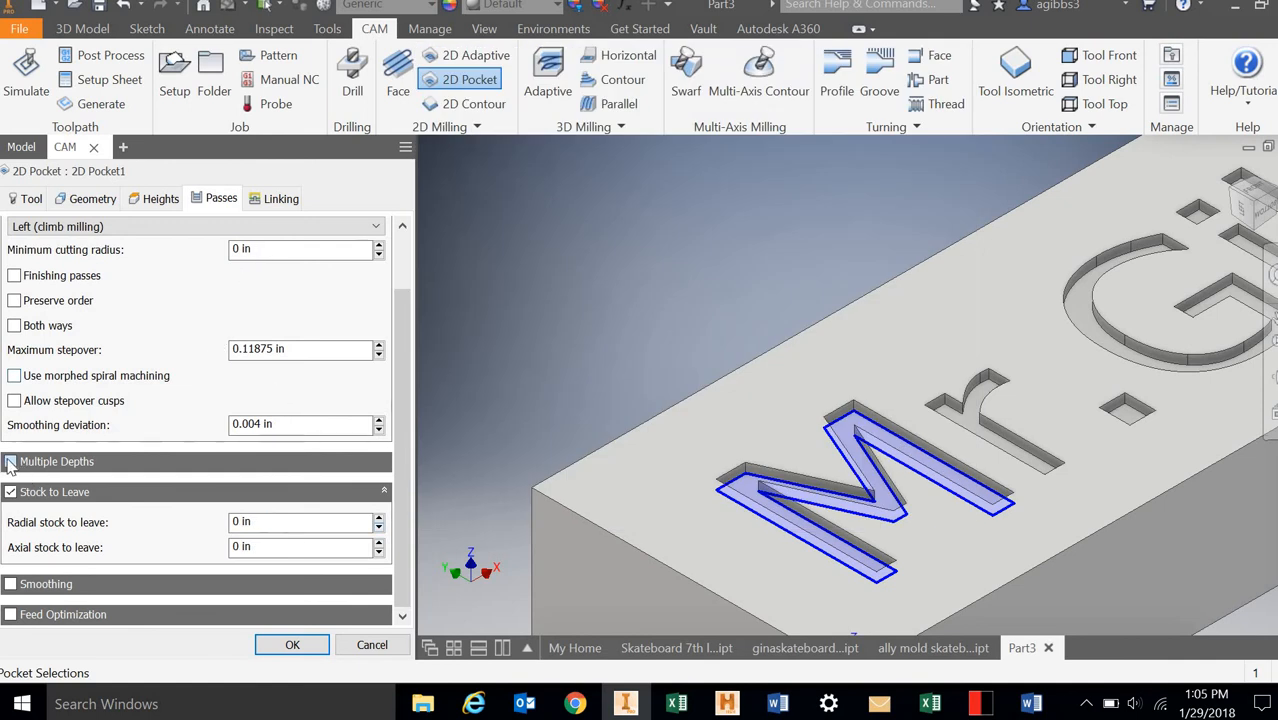
- Enable Multiple Depths for the pocket operation with a maximum roughing stepdown of 0.0625 in and review its linking settings
left_click(10, 462)
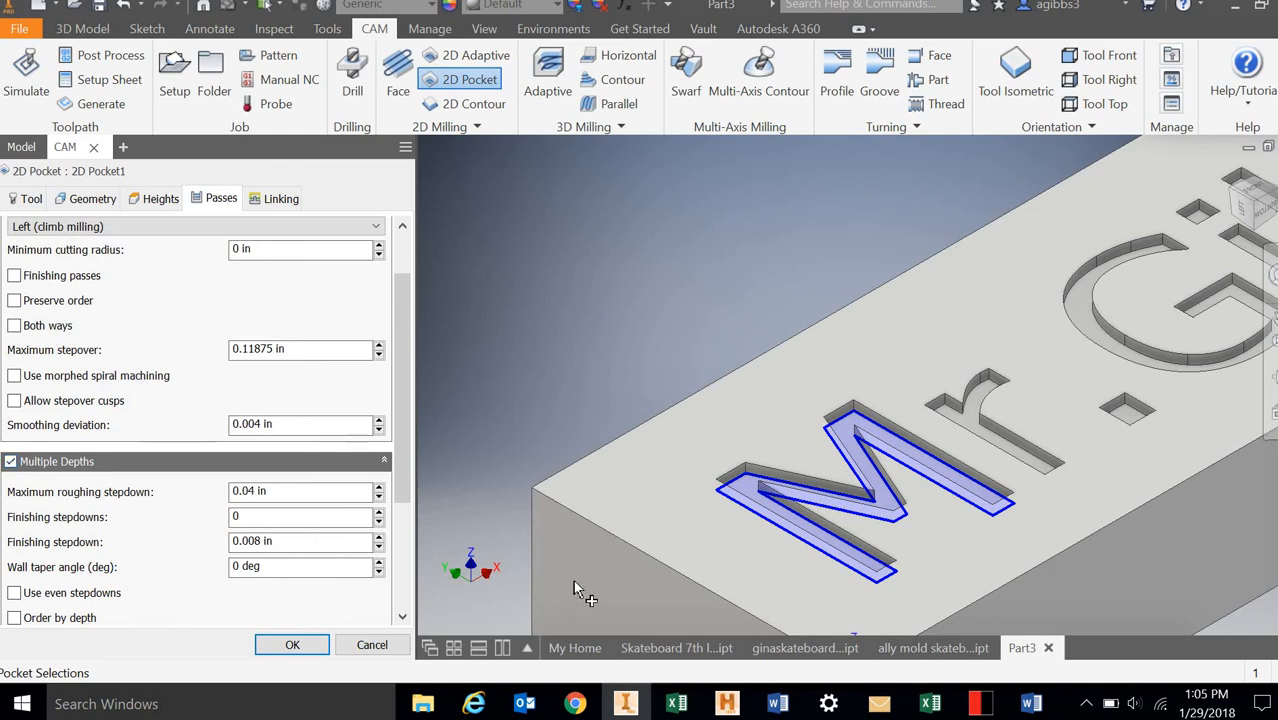
type("625")
scroll(400, 319, "up", 2)
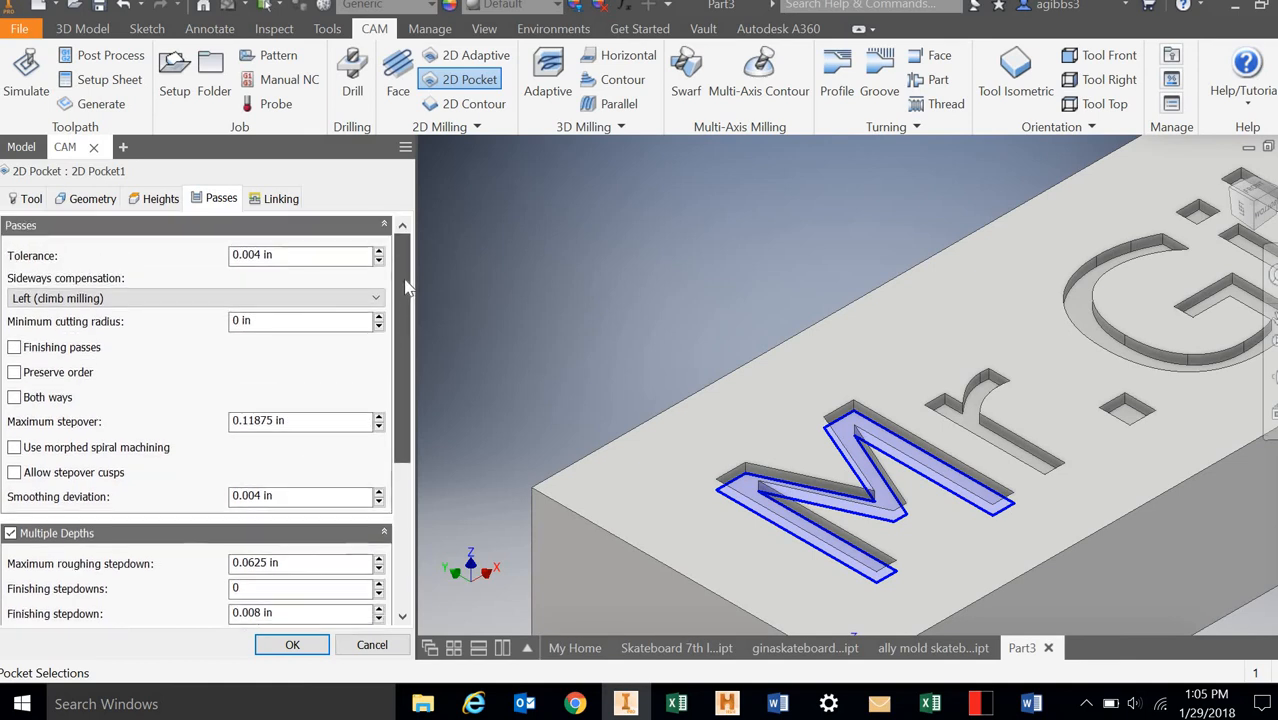
left_click(282, 199)
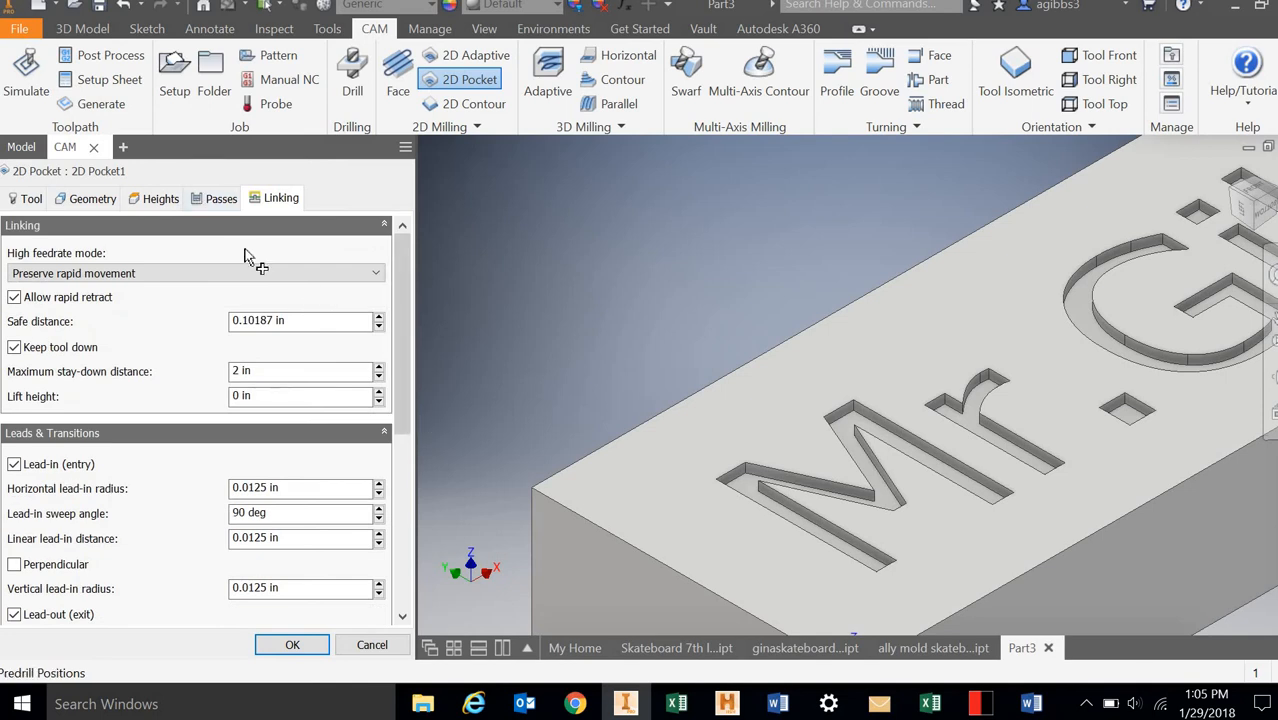
left_click(197, 199)
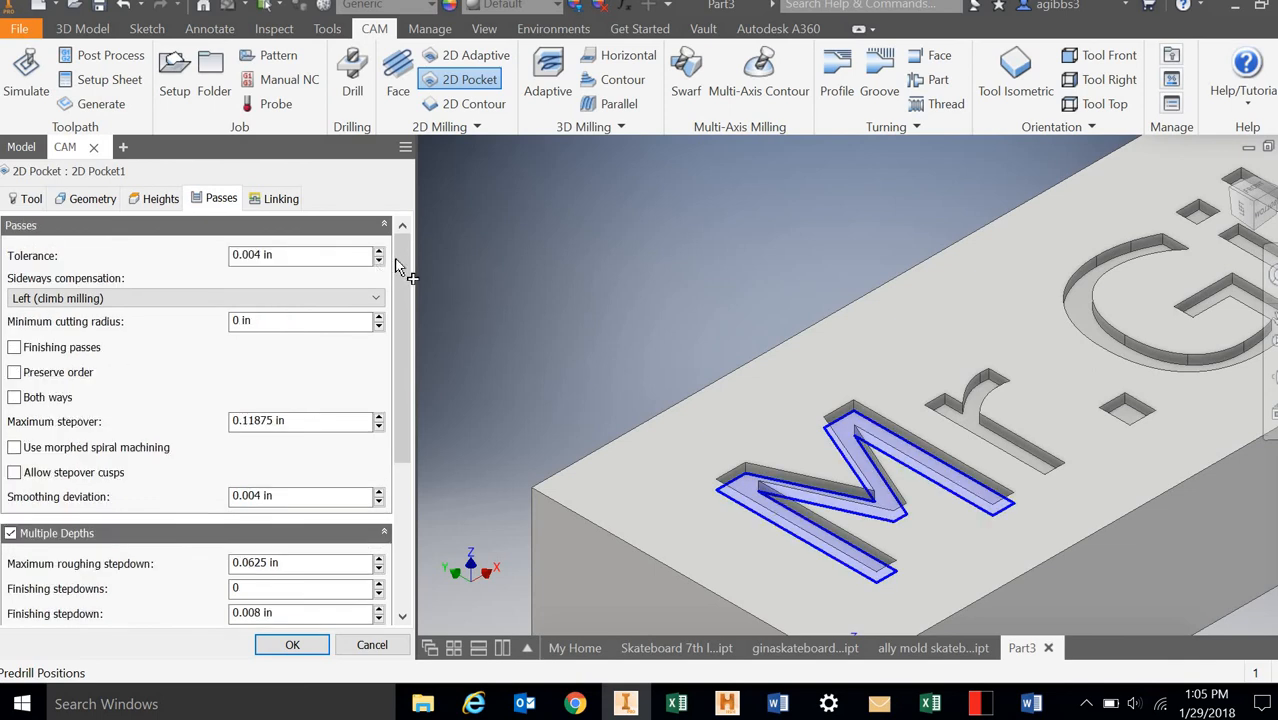
- Set the pocket operation's maximum stepover to 0.0625 in and generate the toolpath for the letter M
scroll(408, 268, "down", 1)
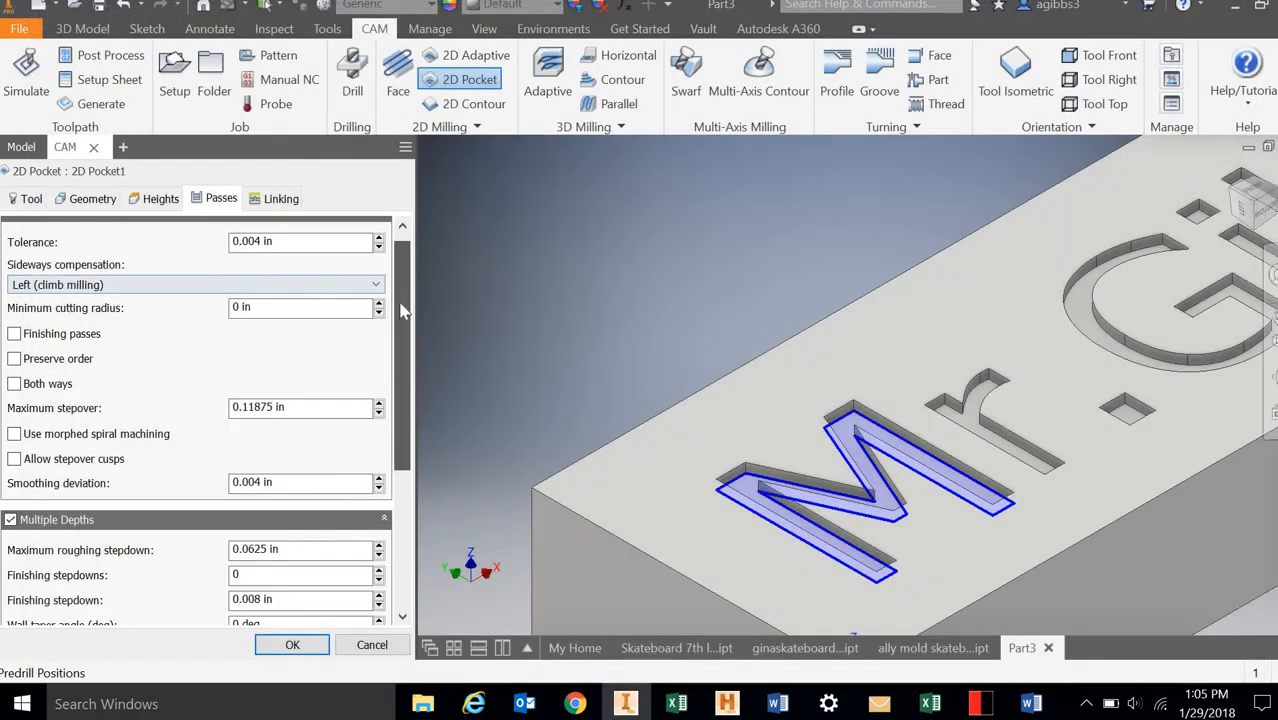
scroll(400, 311, "down", 1)
left_click_drag(400, 307, 419, 343)
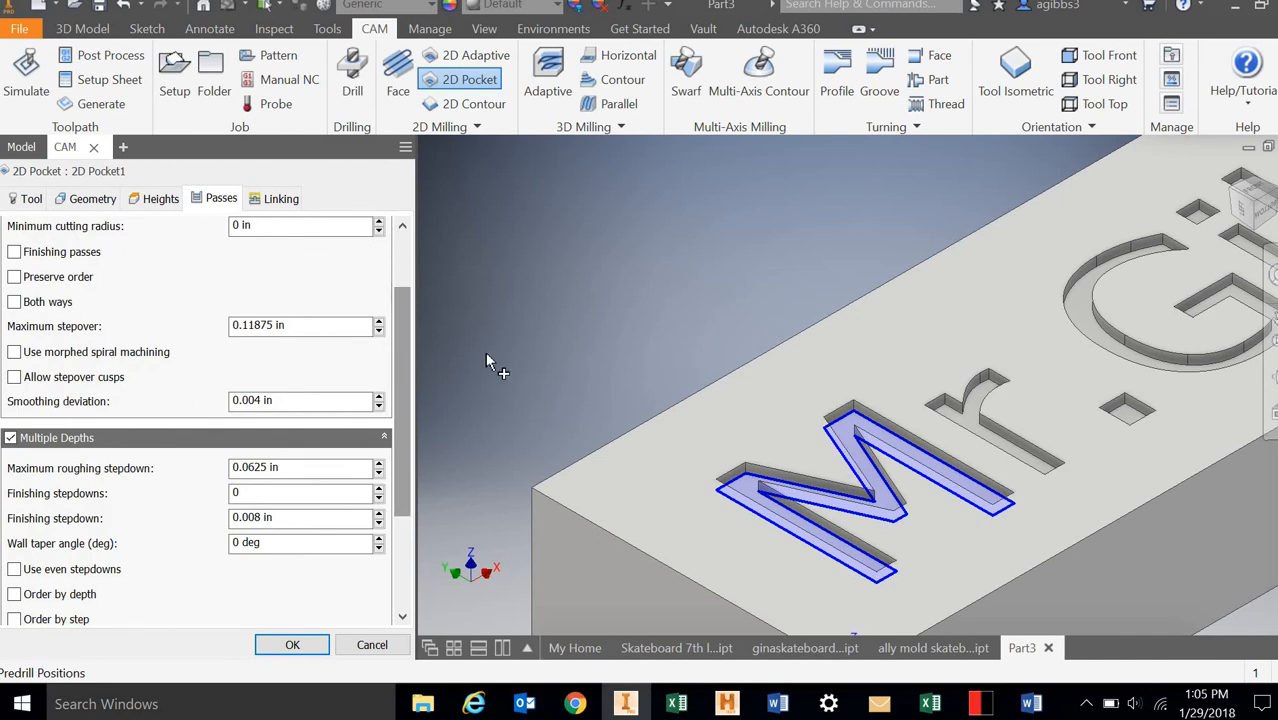
left_click_drag(405, 357, 441, 475)
left_click_drag(439, 350, 441, 268)
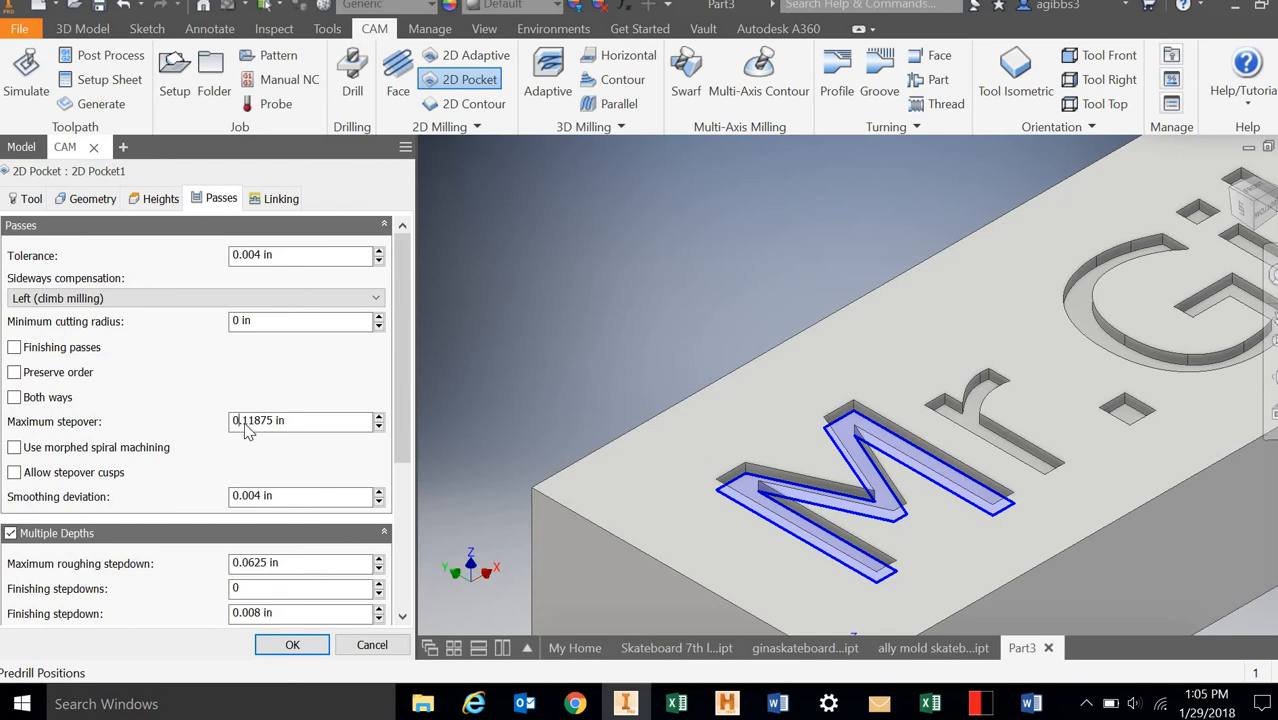
left_click_drag(243, 421, 293, 424)
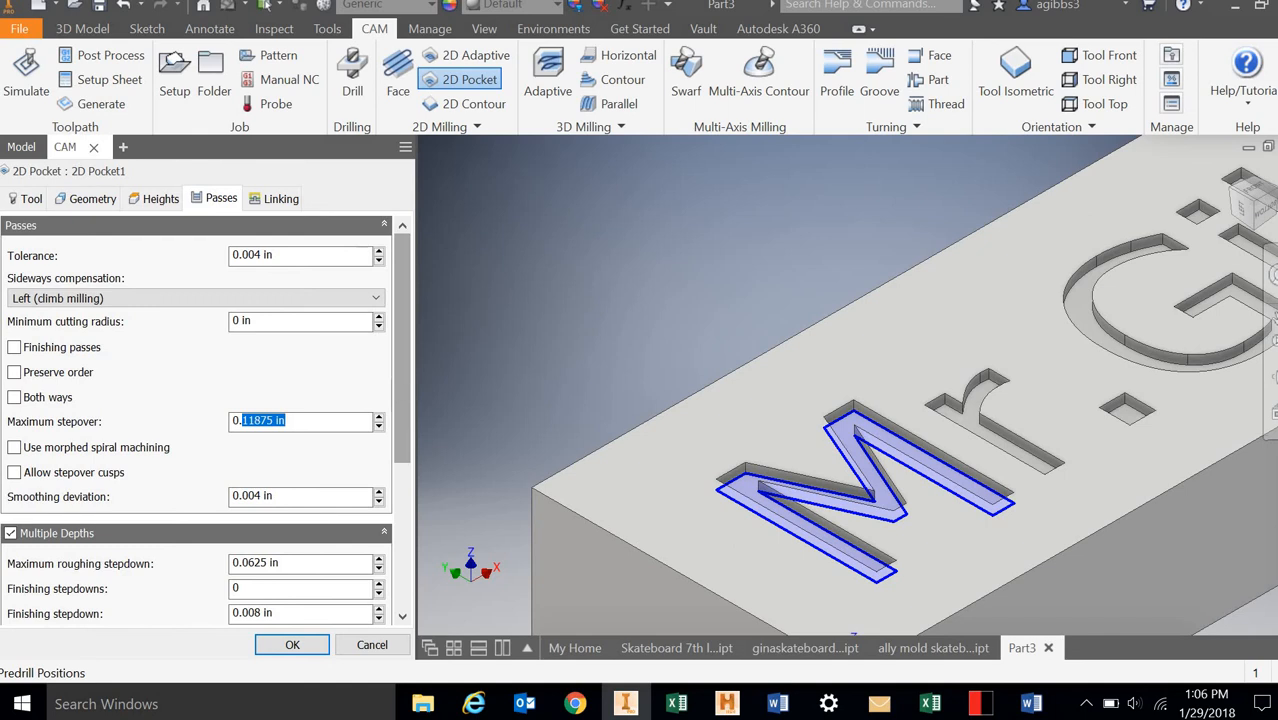
type(".0625")
left_click(290, 645)
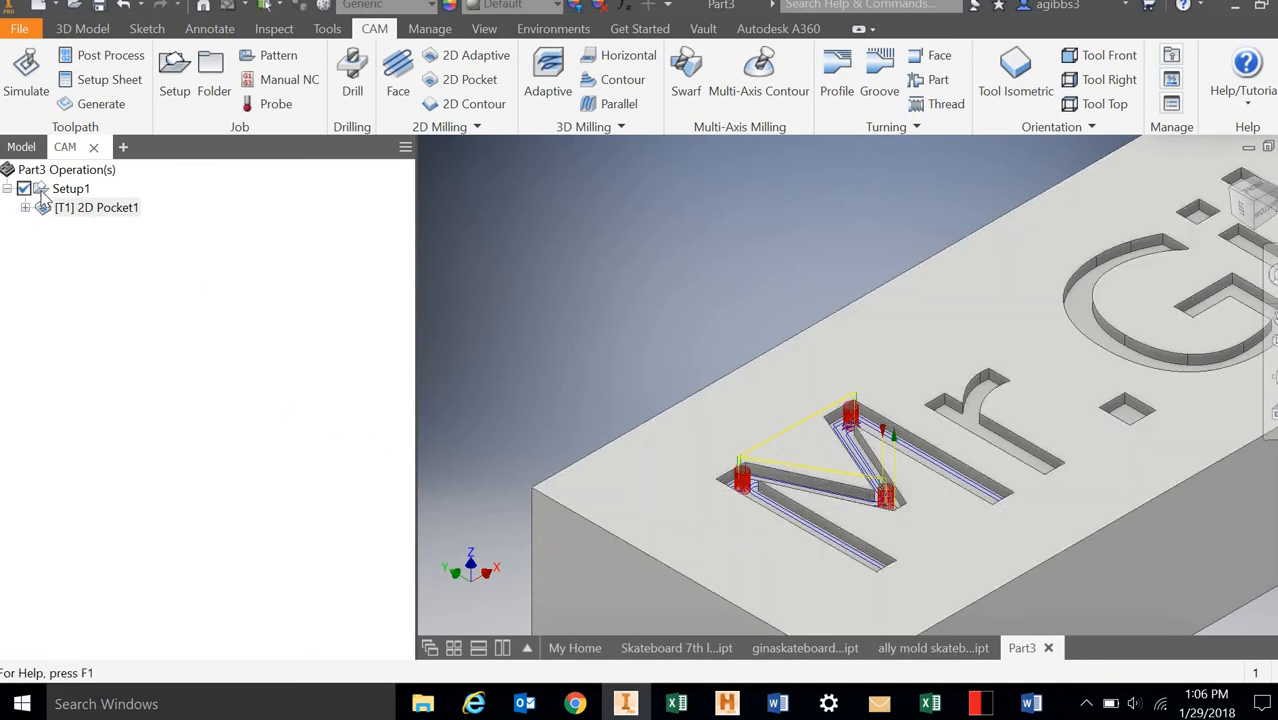
- Simulate Setup1's toolpath at increased playback speed and close the simulation
left_click(42, 195)
left_click(24, 80)
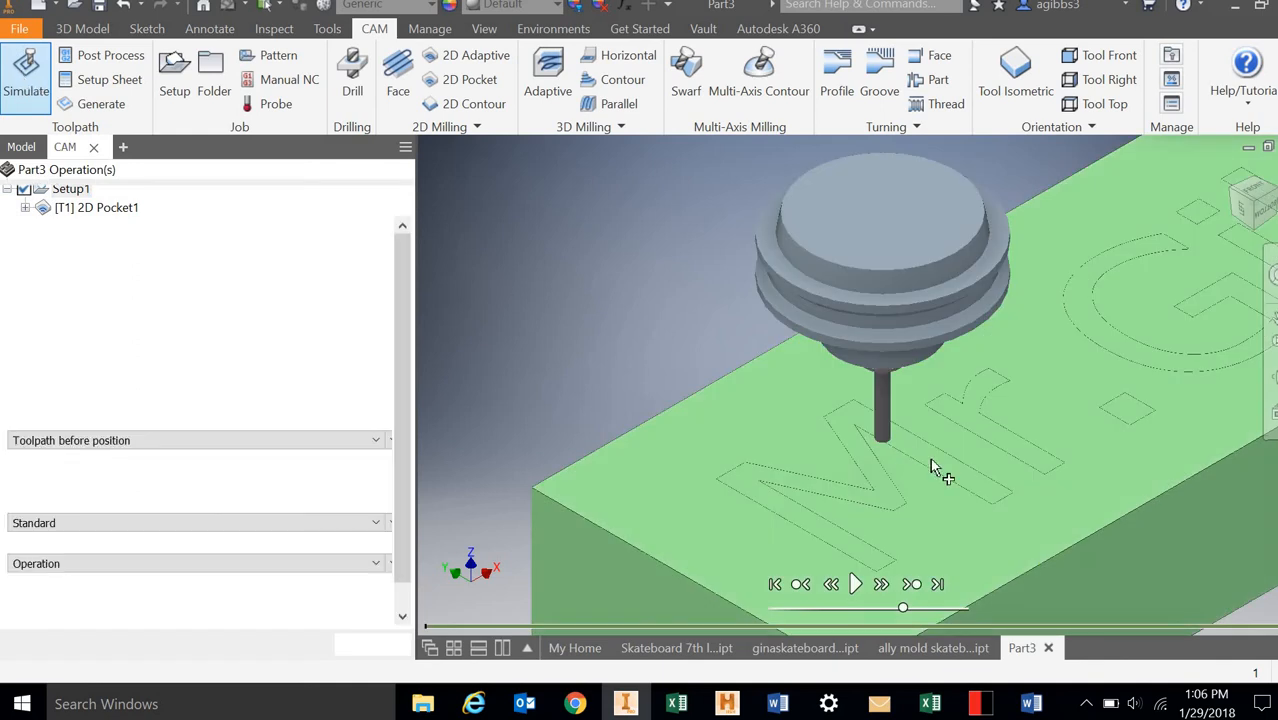
left_click(857, 586)
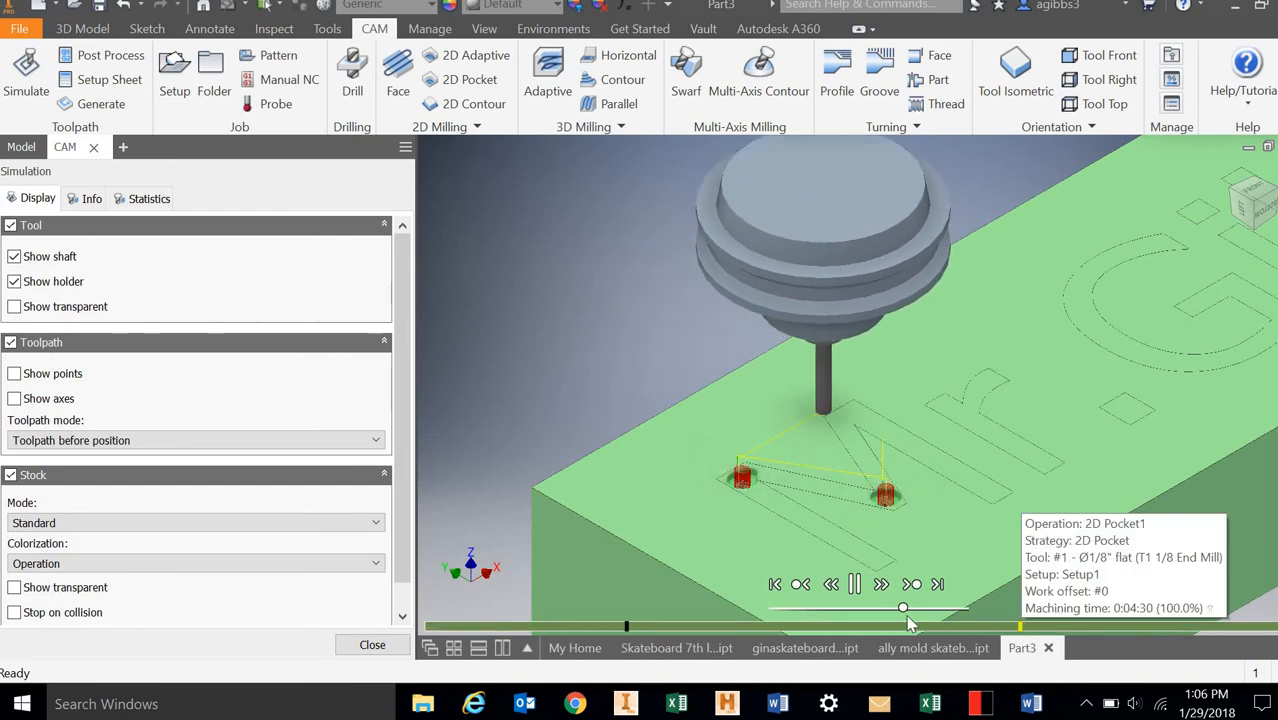
left_click_drag(949, 606, 964, 610)
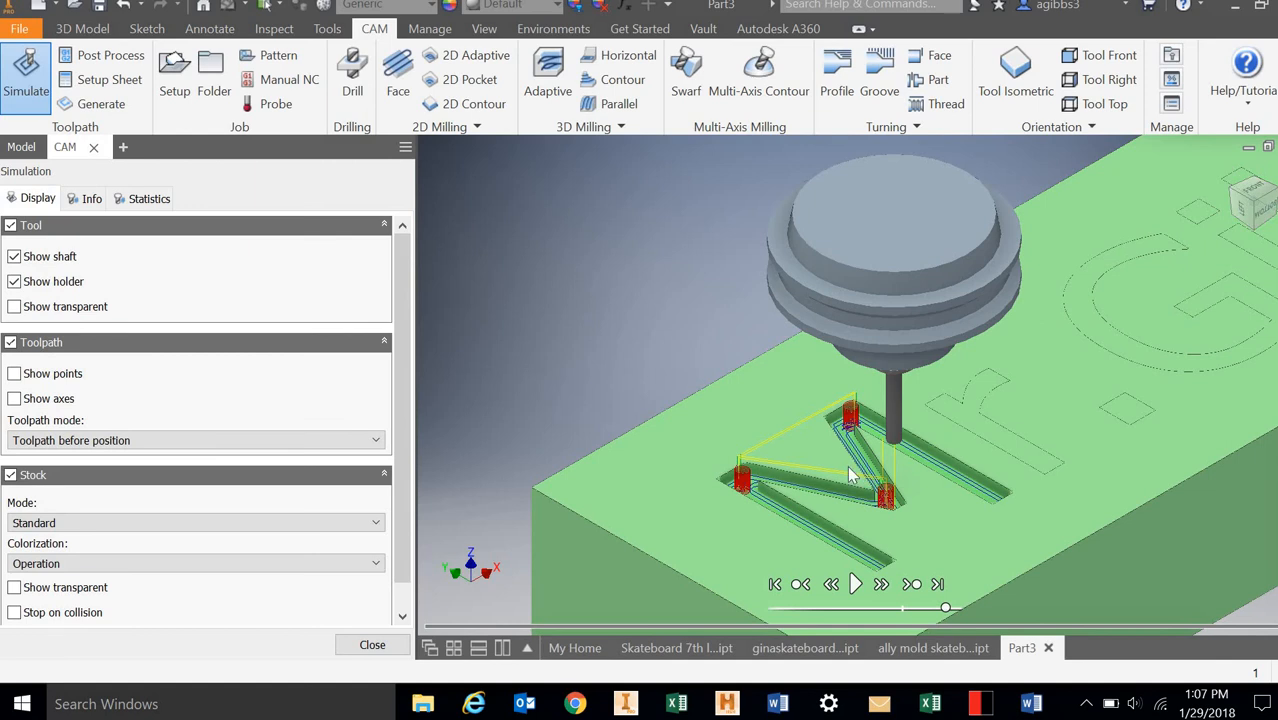
scroll(400, 420, "down", 3)
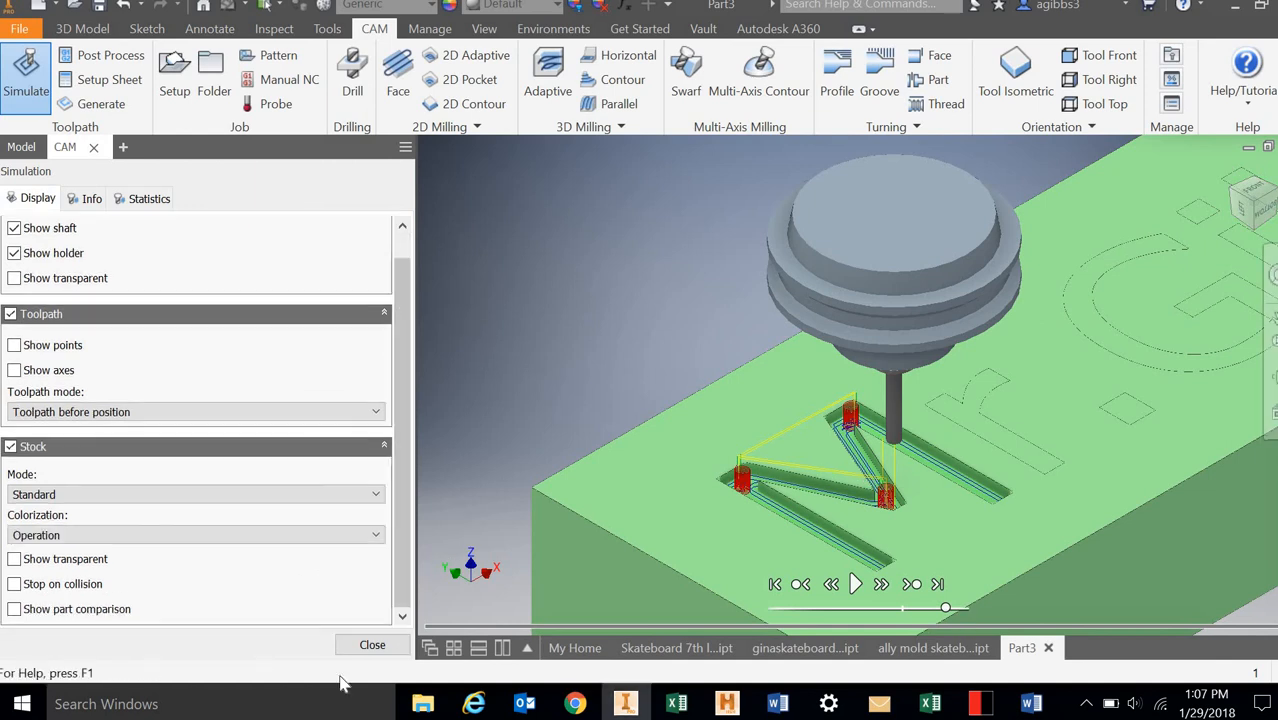
left_click(350, 645)
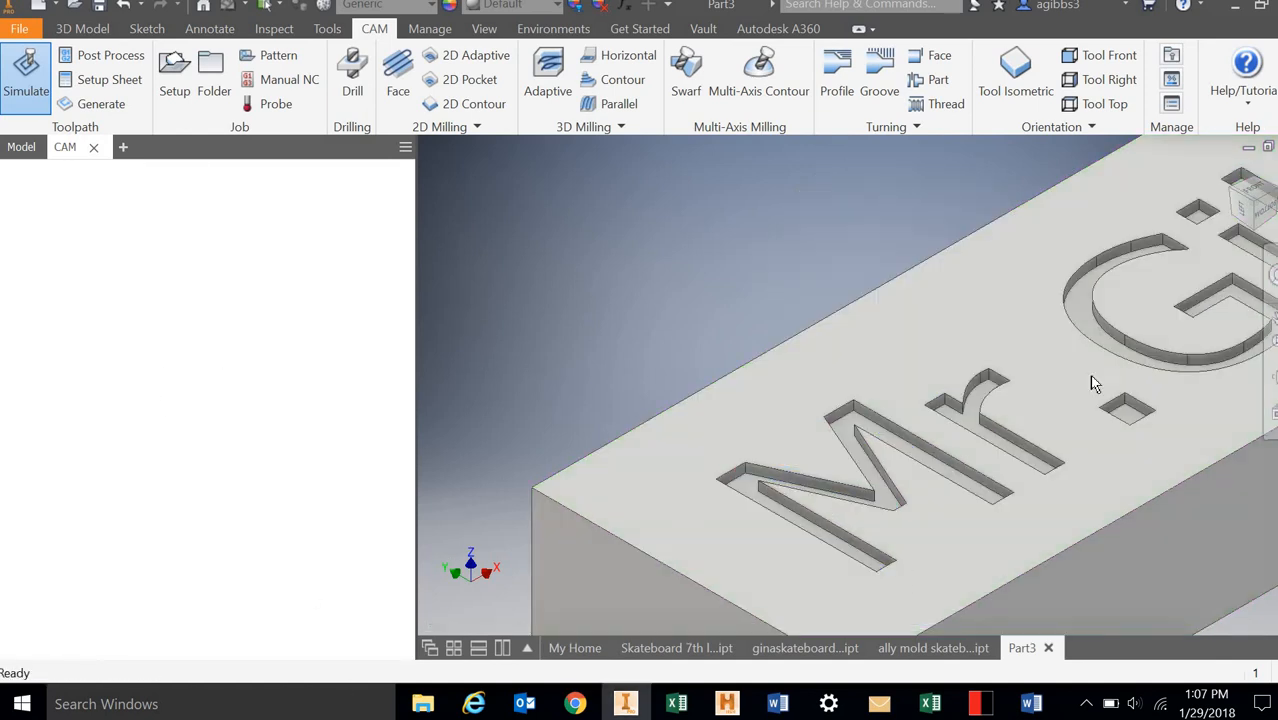
- Open post processing for Setup1 and choose the Intelitek post configuration
left_click(120, 56)
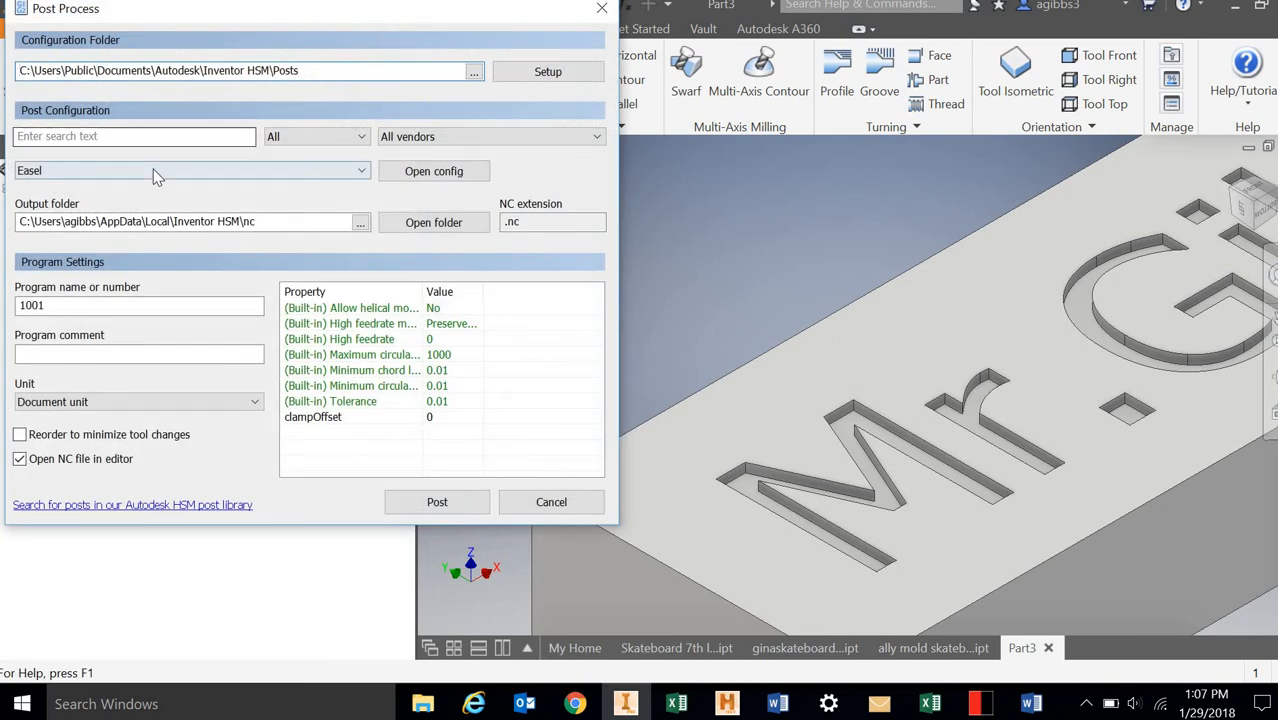
left_click(153, 171)
left_click(318, 187)
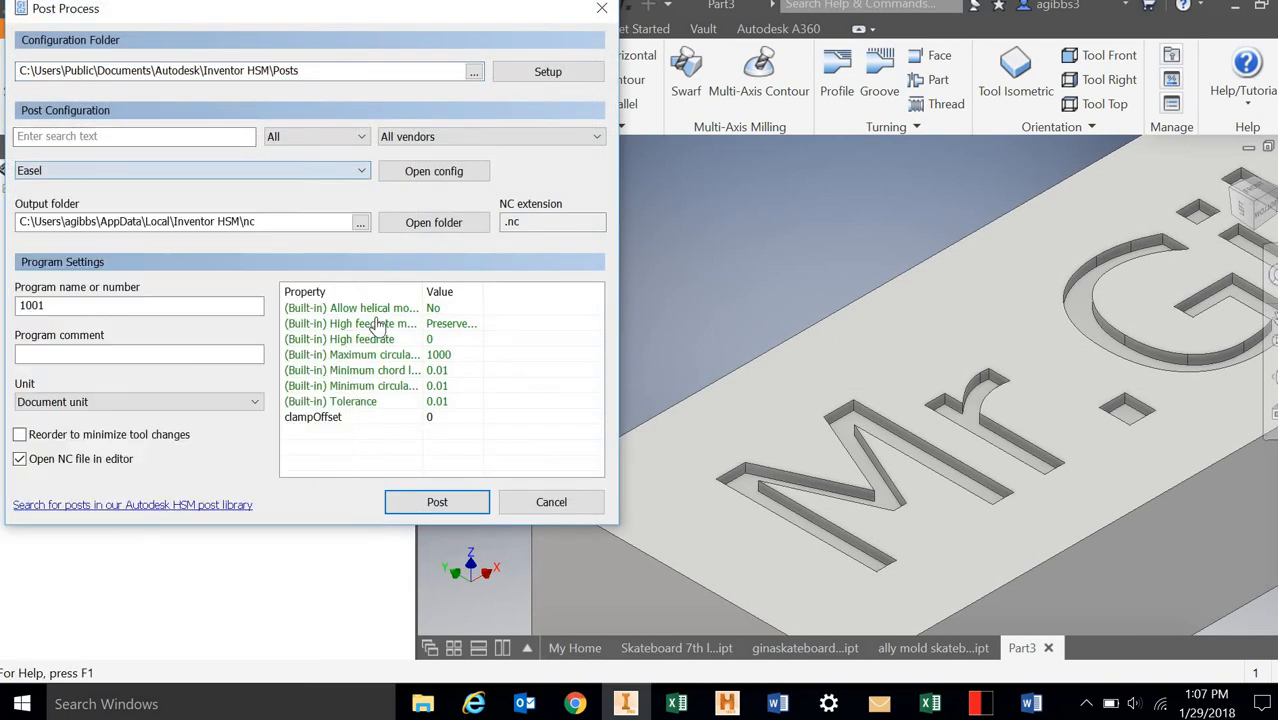
left_click(320, 174)
left_click_drag(364, 279, 390, 306)
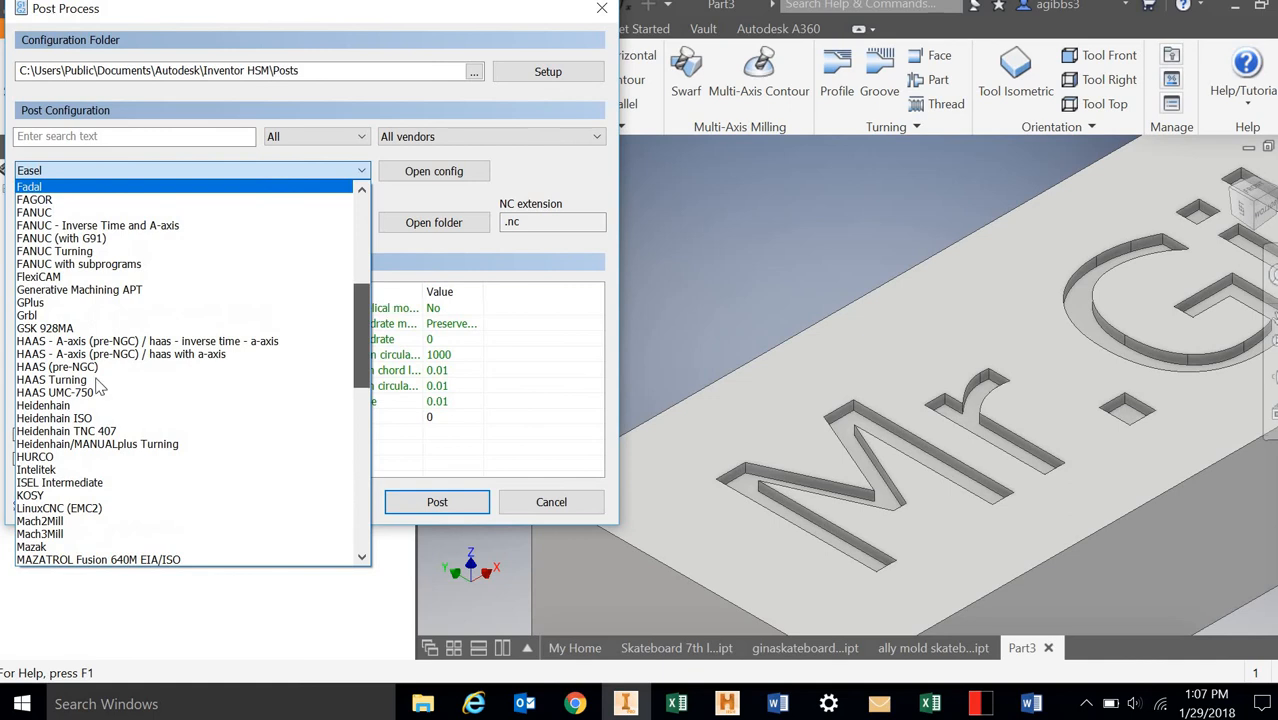
left_click(45, 469)
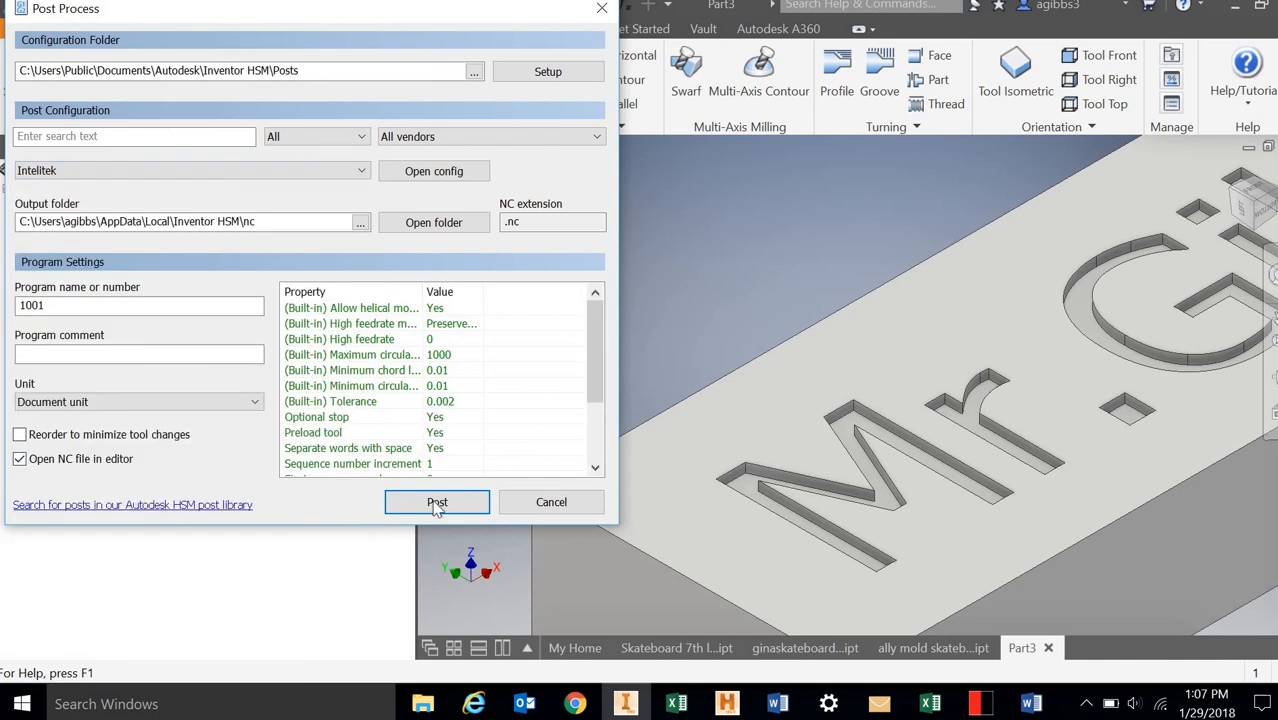
- Post the program and save the NC file under the person's name followed by "nametag"
left_click(437, 503)
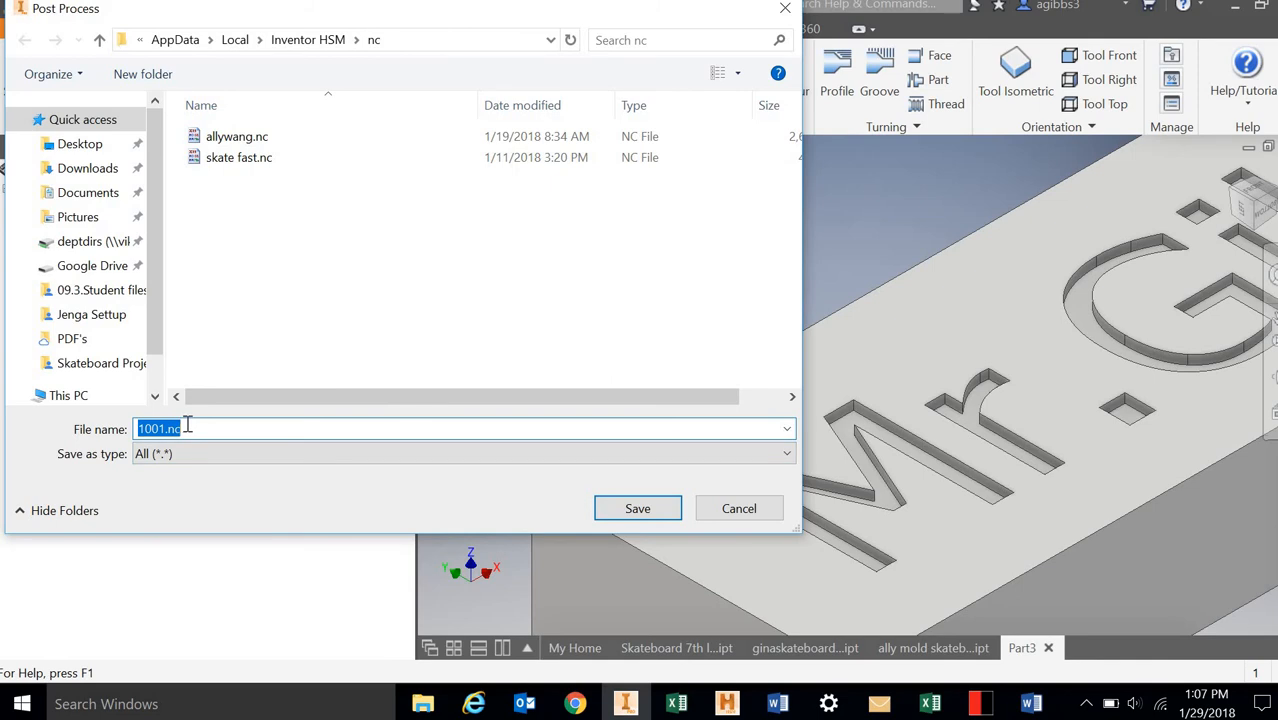
type("Mr")
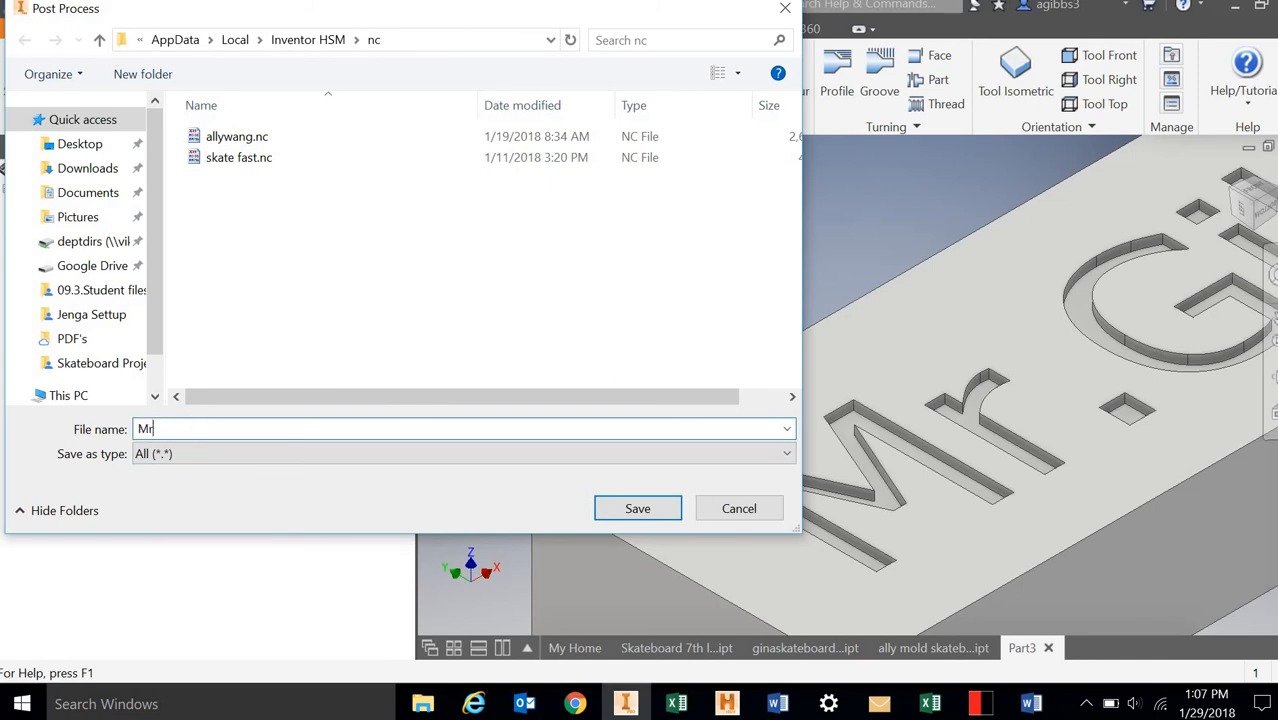
type(" Gibbs nametag")
key("Return")
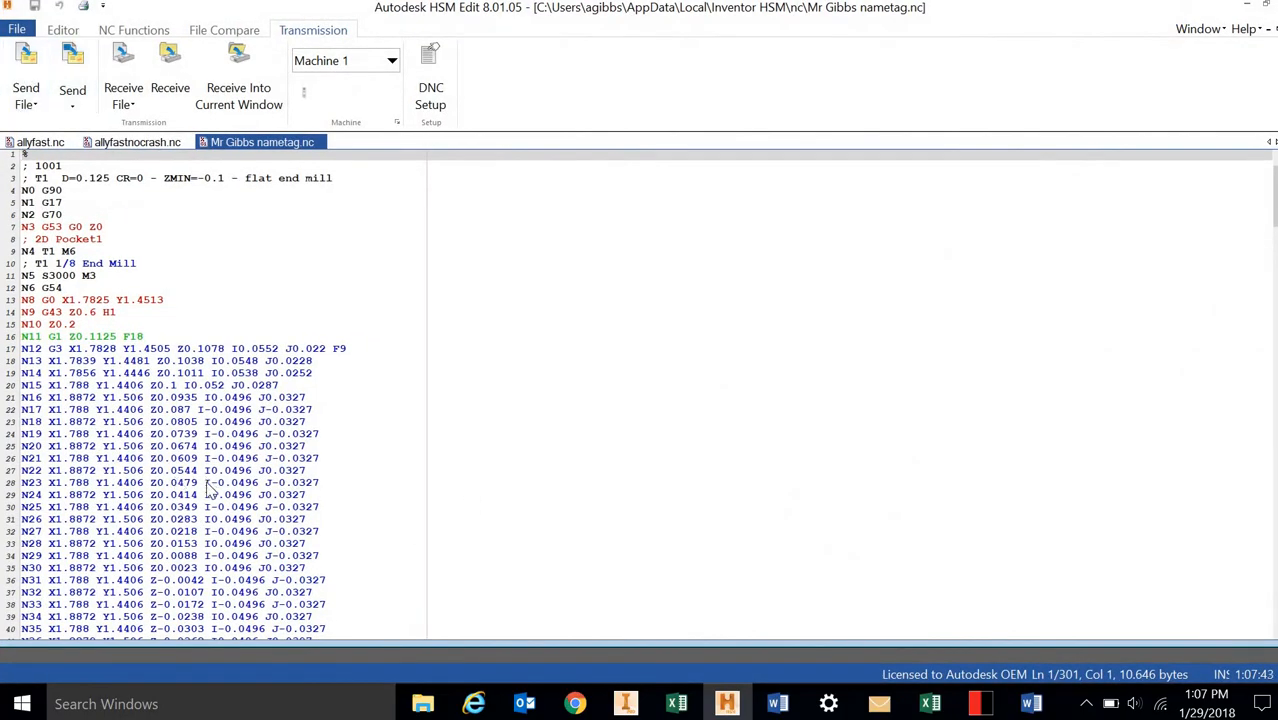
- Look through the posted NC code and the other open NC files, and return to the Part3 model in Inventor
scroll(216, 488, "down", 15)
scroll(222, 488, "up", 15)
left_click(1270, 33)
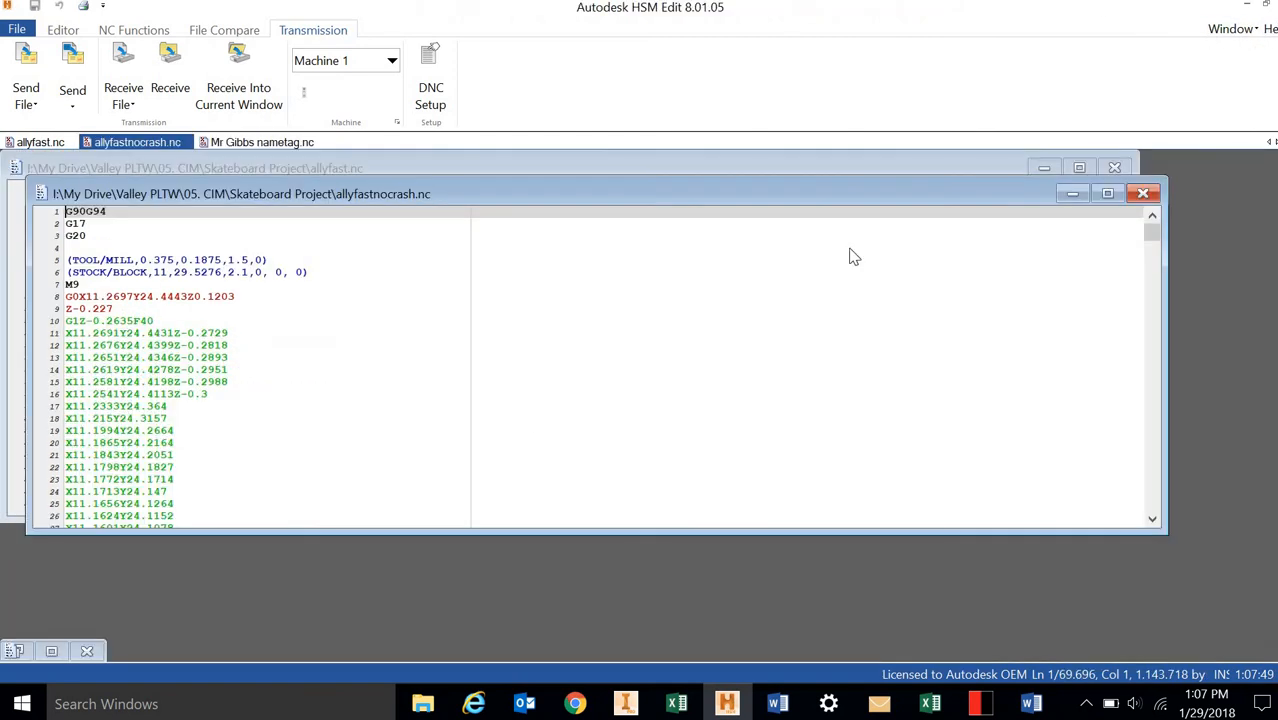
left_click(534, 166)
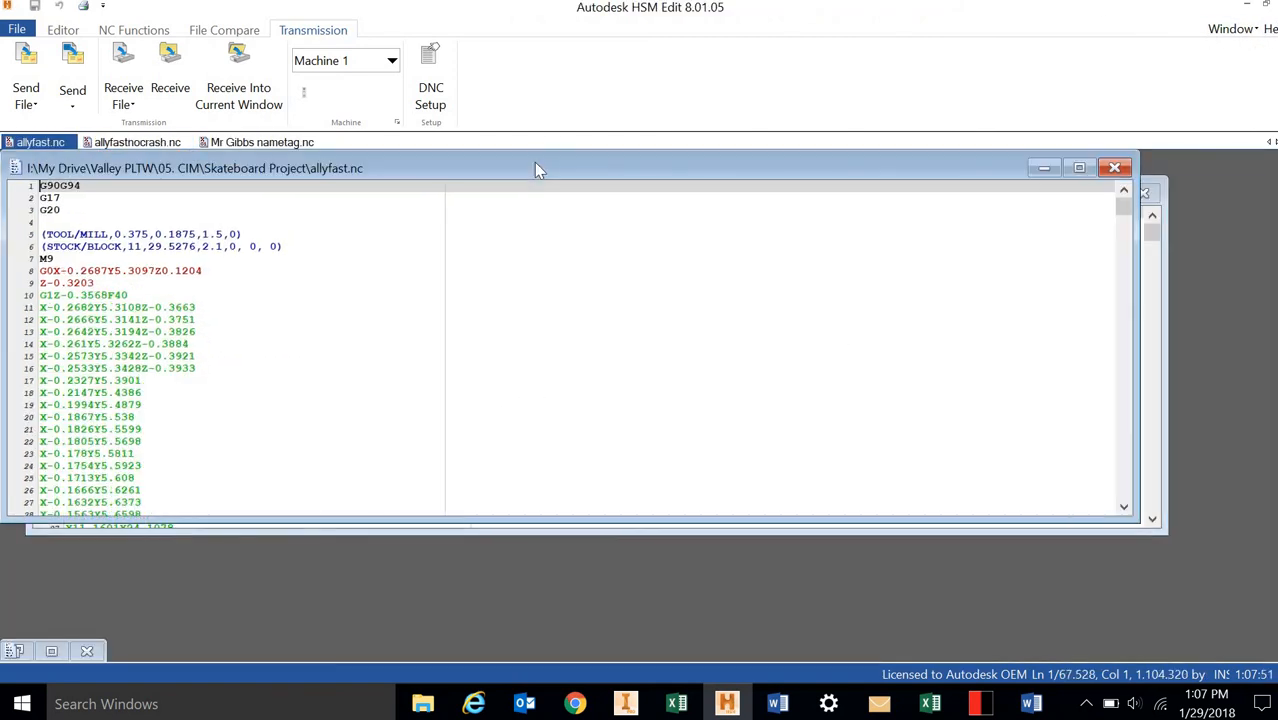
left_click(1248, 8)
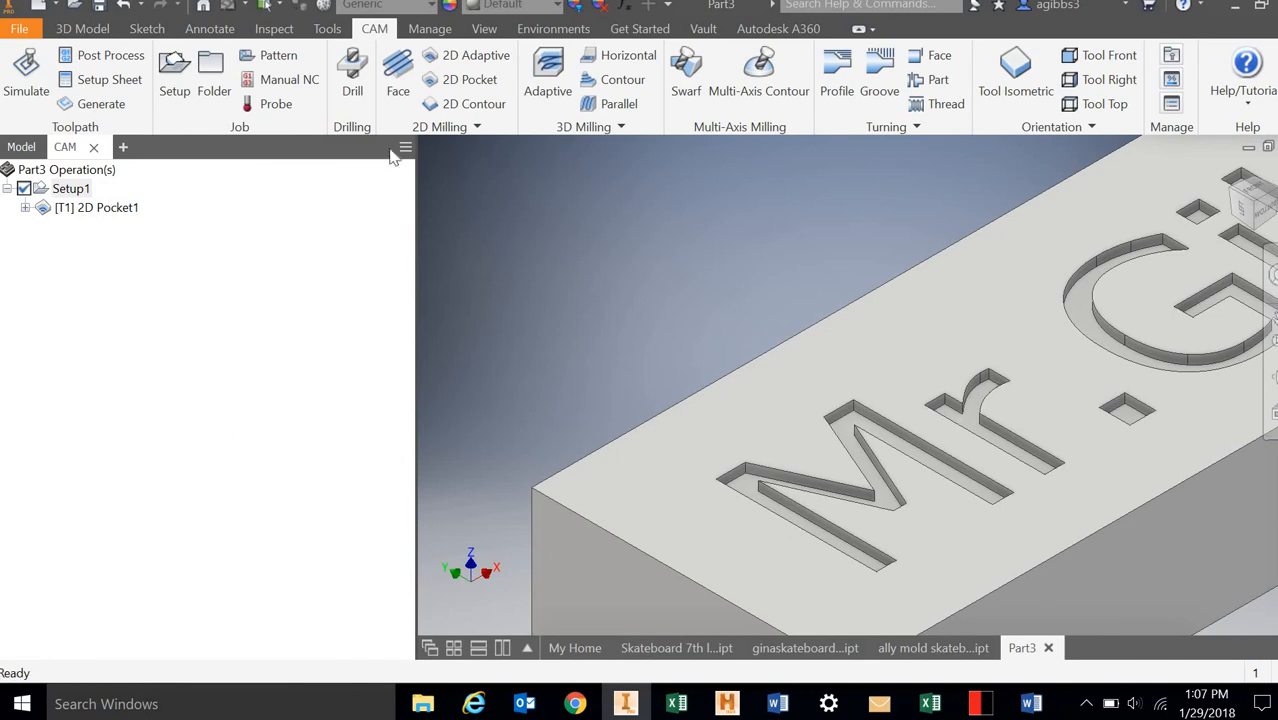
- Start a 2D sketch on the underside of the block
left_click(22, 148)
left_click(30, 170)
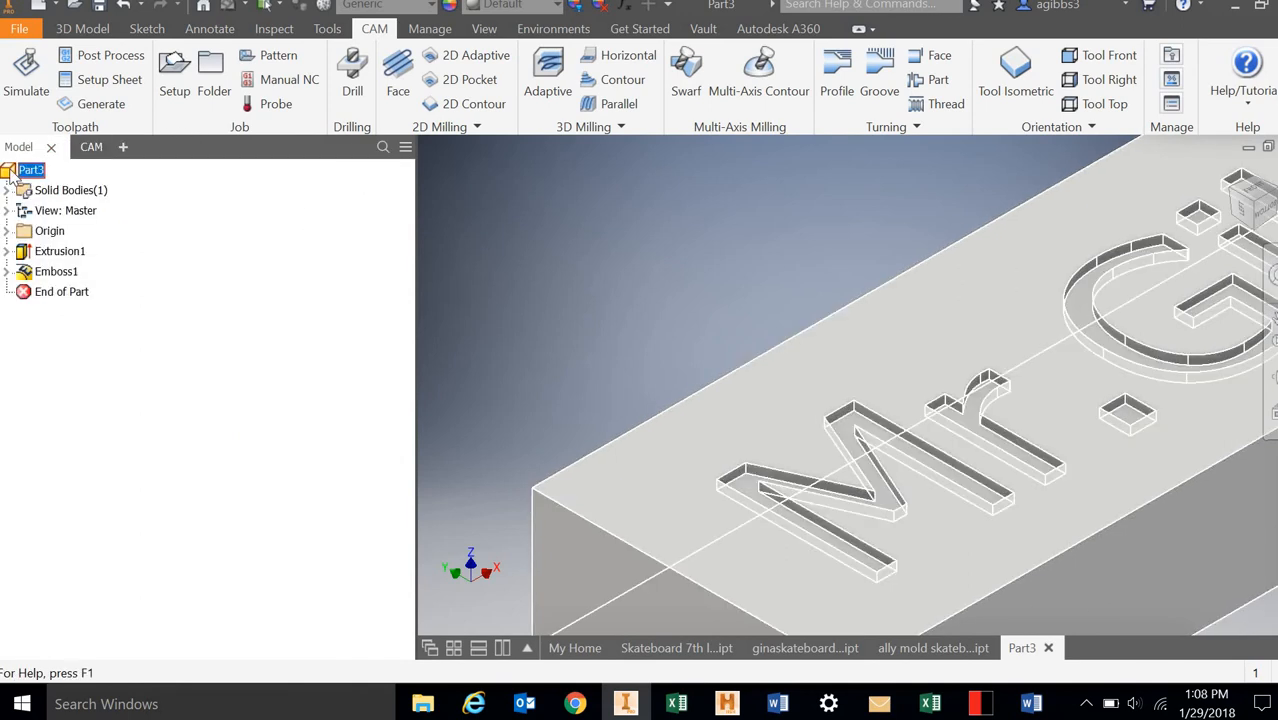
left_click(1255, 230)
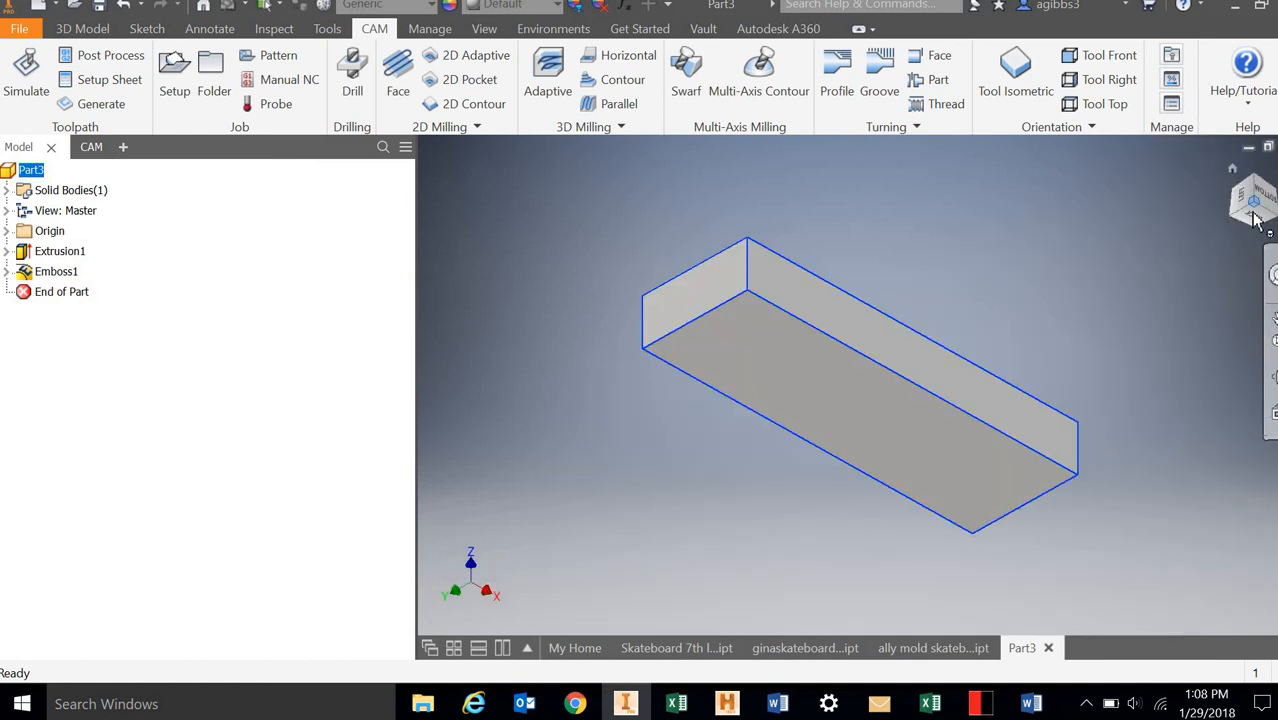
left_click(311, 422)
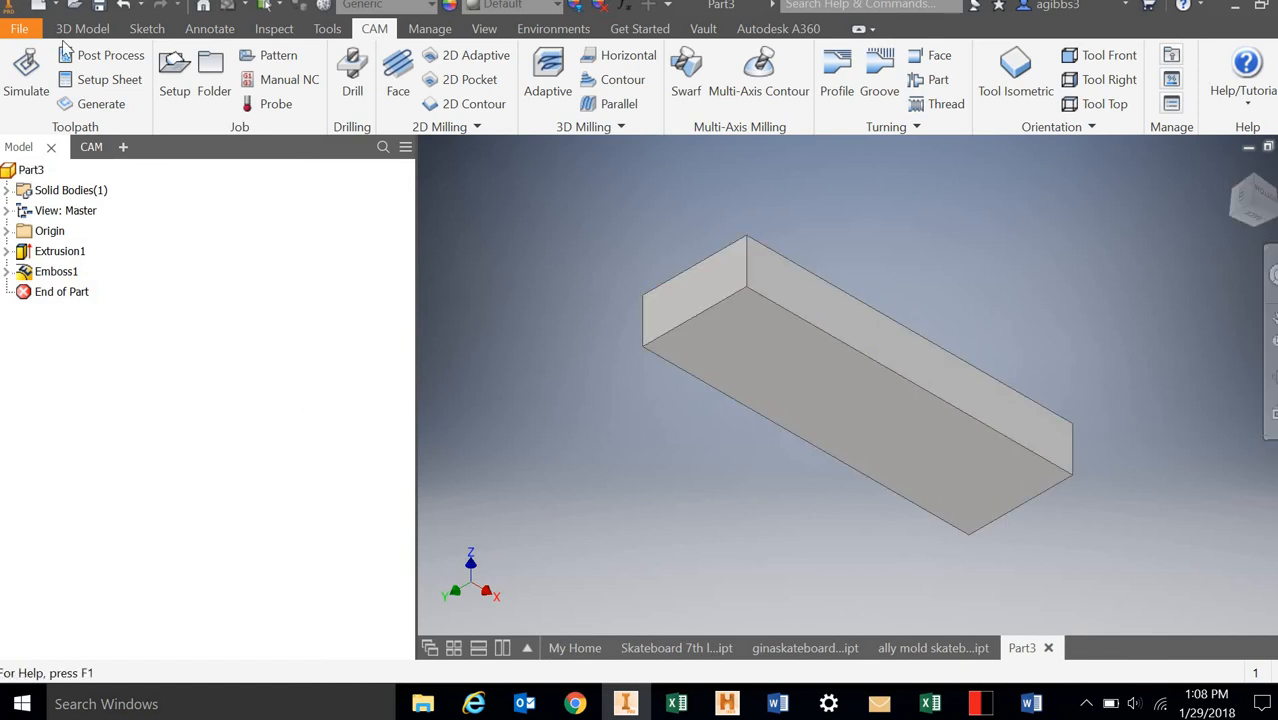
left_click(78, 30)
left_click(38, 80)
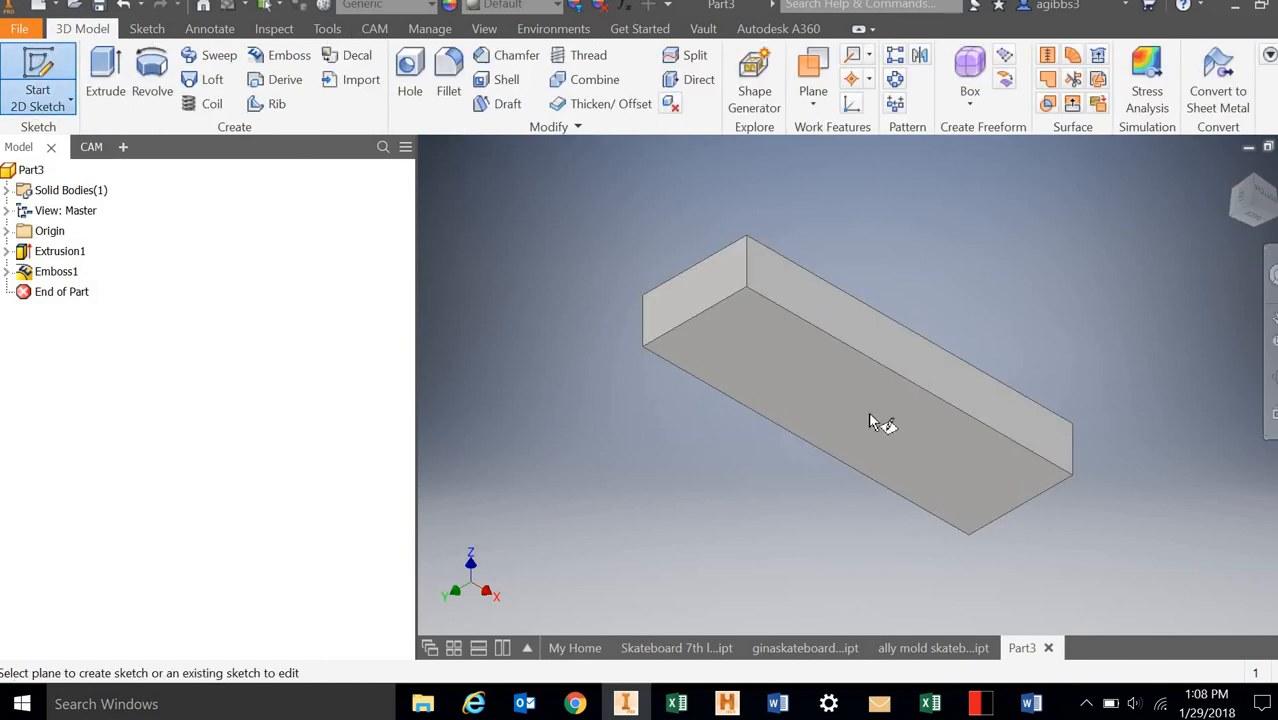
left_click(813, 392)
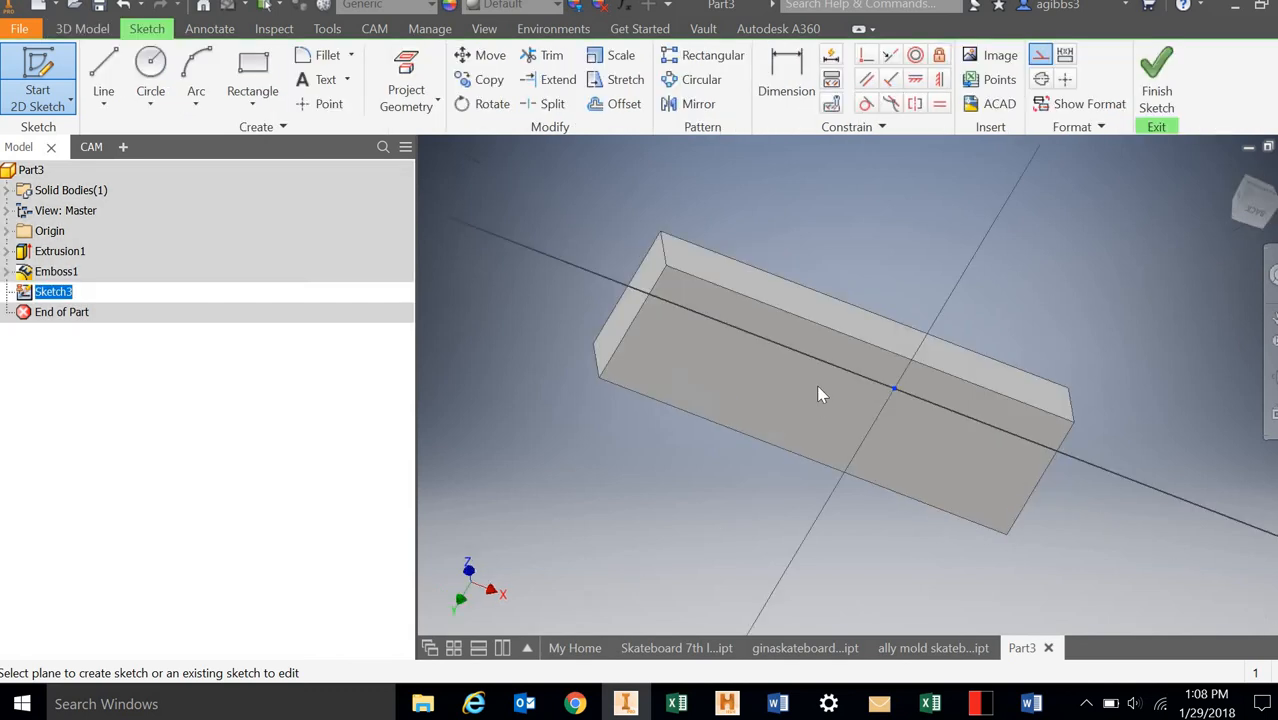
- Place sketch text on the underside with the lines "You Name", "Tools used:" and "1)Autodesk inventor", and begin line "2)"
left_click(325, 79)
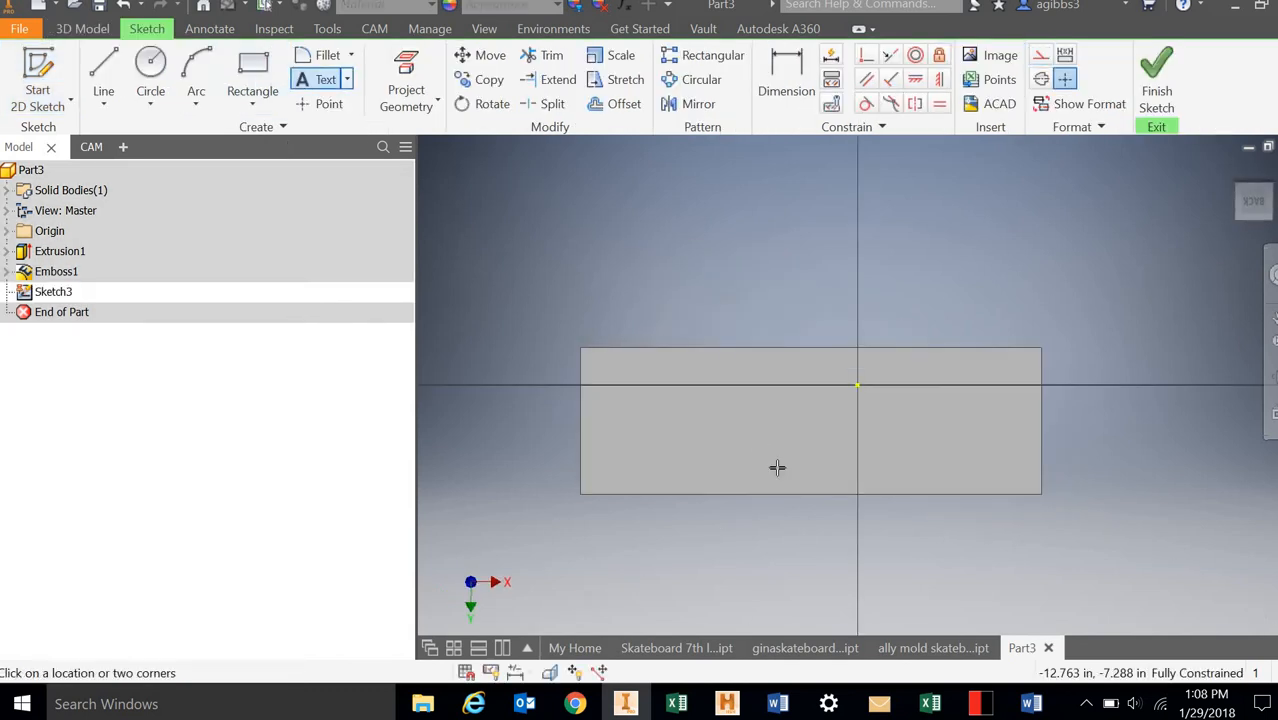
left_click(648, 374)
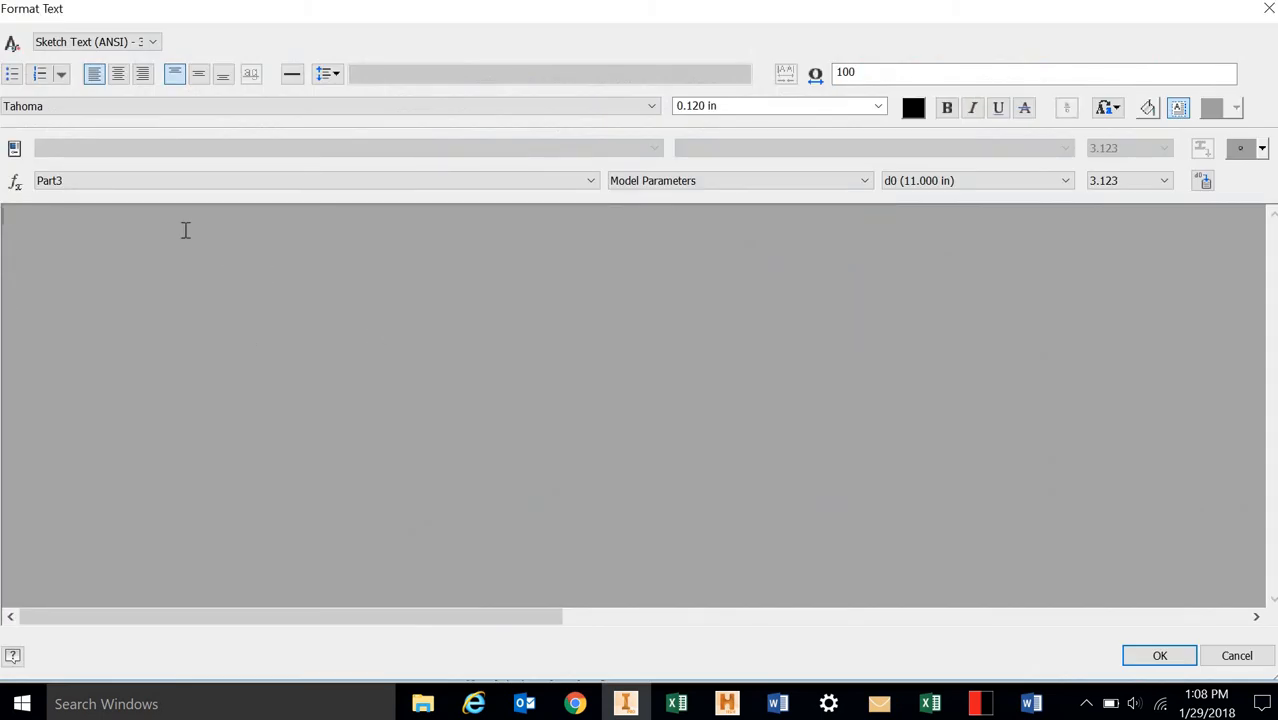
type("You Nam")
type("ool")
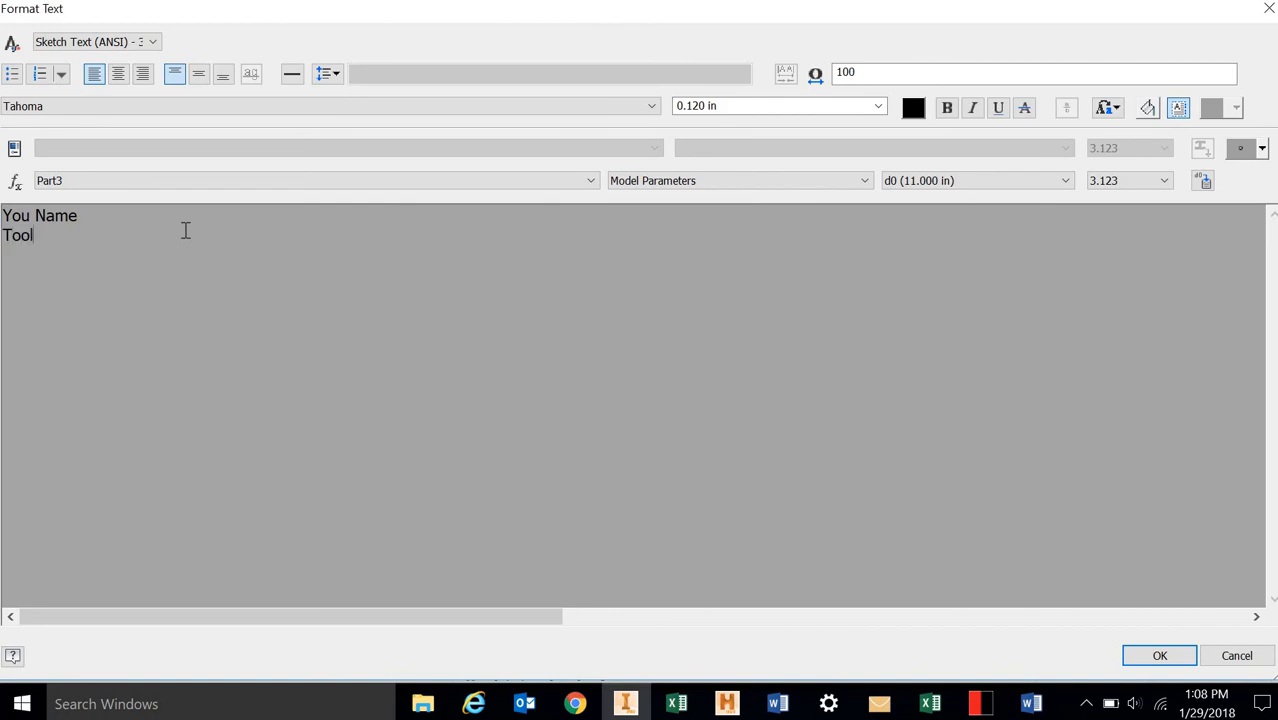
type("s used: ")
type("1)")
type("Autodesk ")
type("inventor 2)")
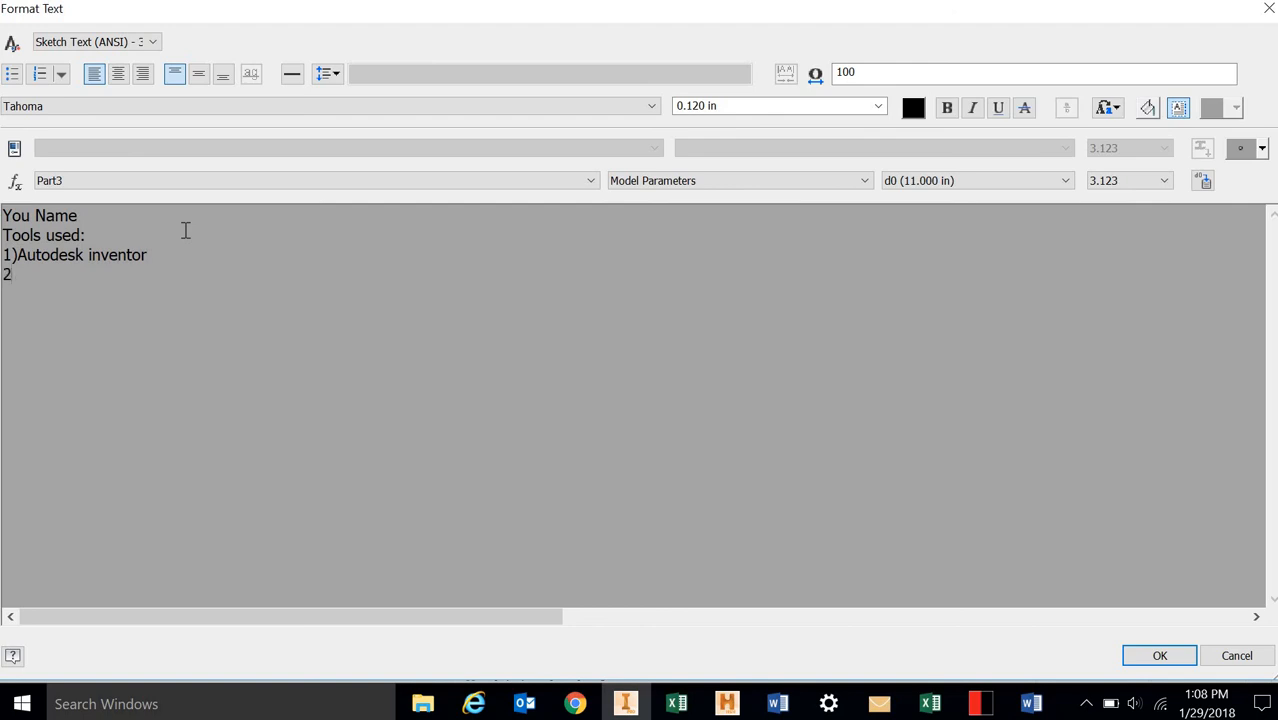
- Complete the tools list with "HSM Ultimate", "3)CNC Motion with the Benchmill 6000" and "4)Boss laser 2436"
type("HSM Ultimate")
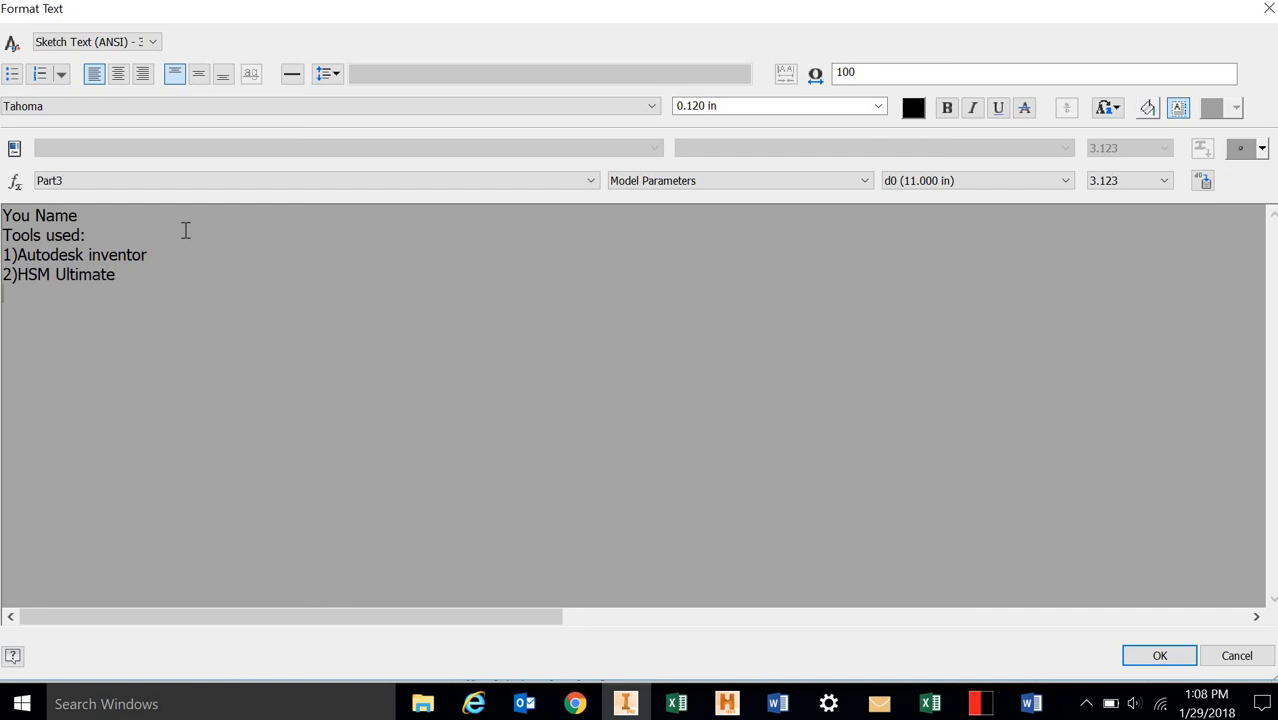
key("Return")
type("3")
type(")CNC Motion")
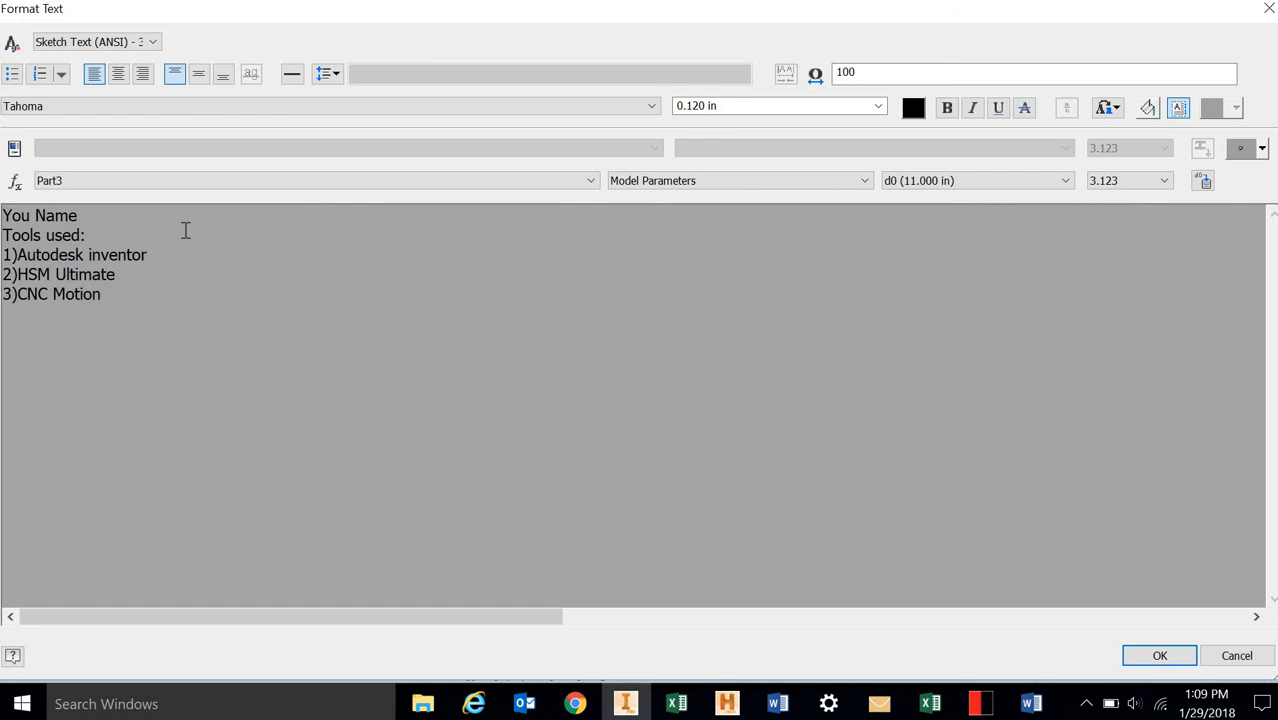
type(" with the Bench")
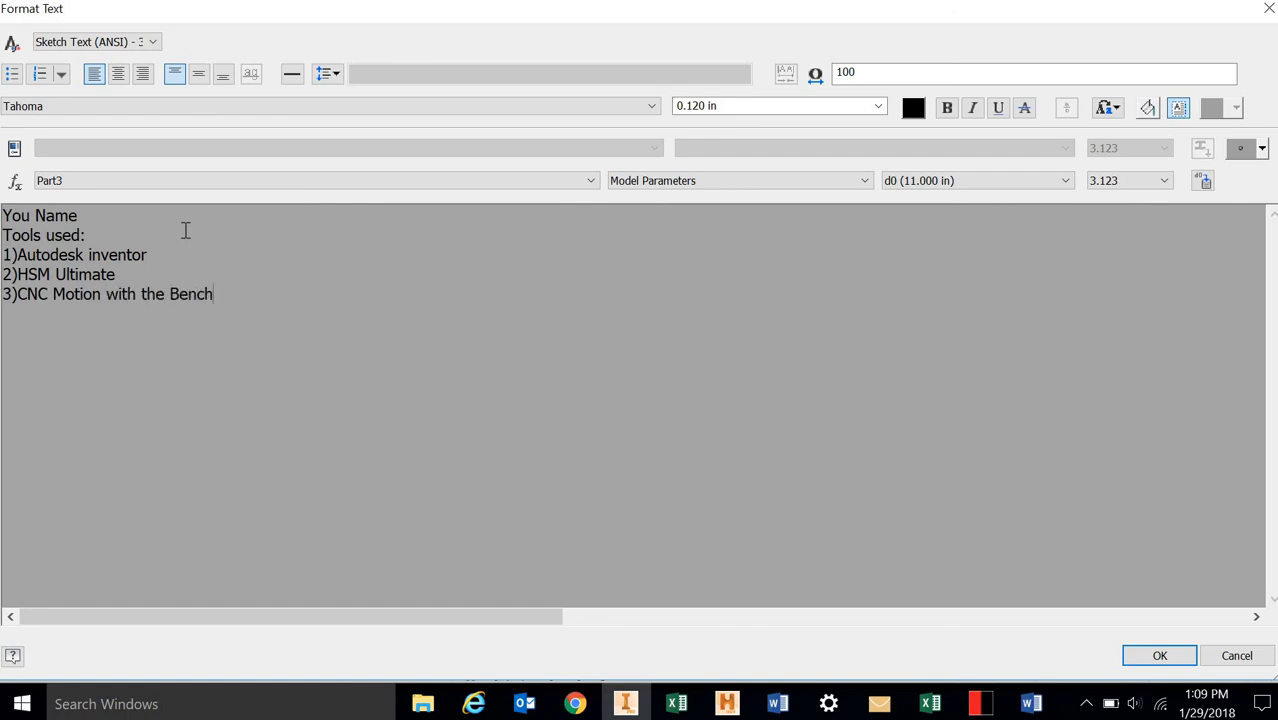
type("mill 6000")
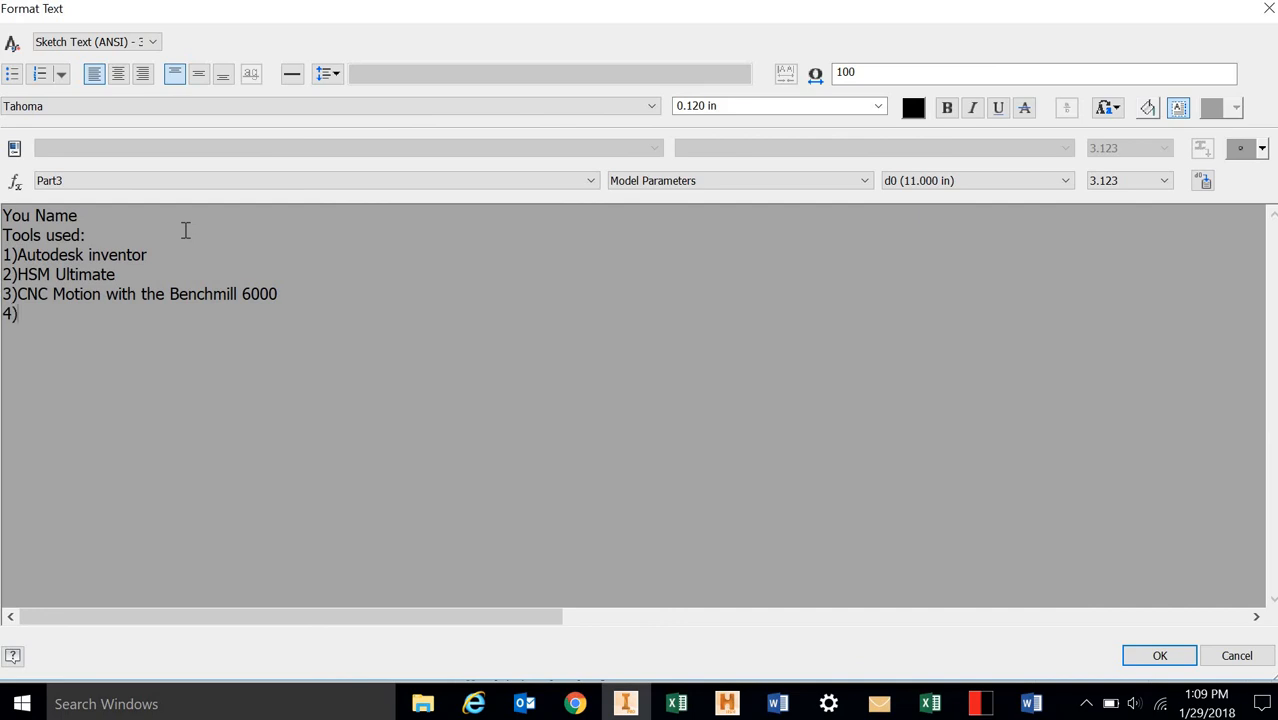
type("Boss laser 24")
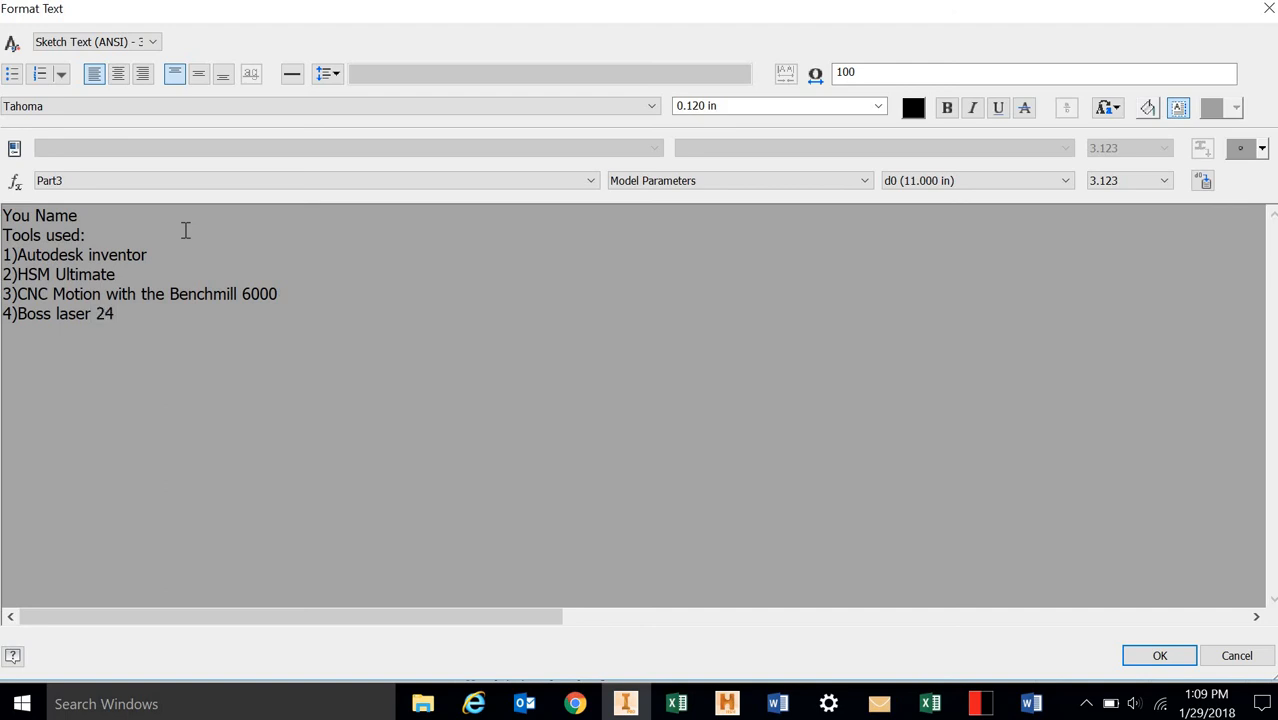
type("36")
- Accept the name and tools-used sketch text and reposition it inside the block's underside outline, near a corner
key("ctrl+shift+Up")
key("ctrl+shift+Up")
key("ctrl+shift+Up")
key("ctrl+shift+Up")
key("ctrl+shift+Up")
key("ctrl+shift+Up")
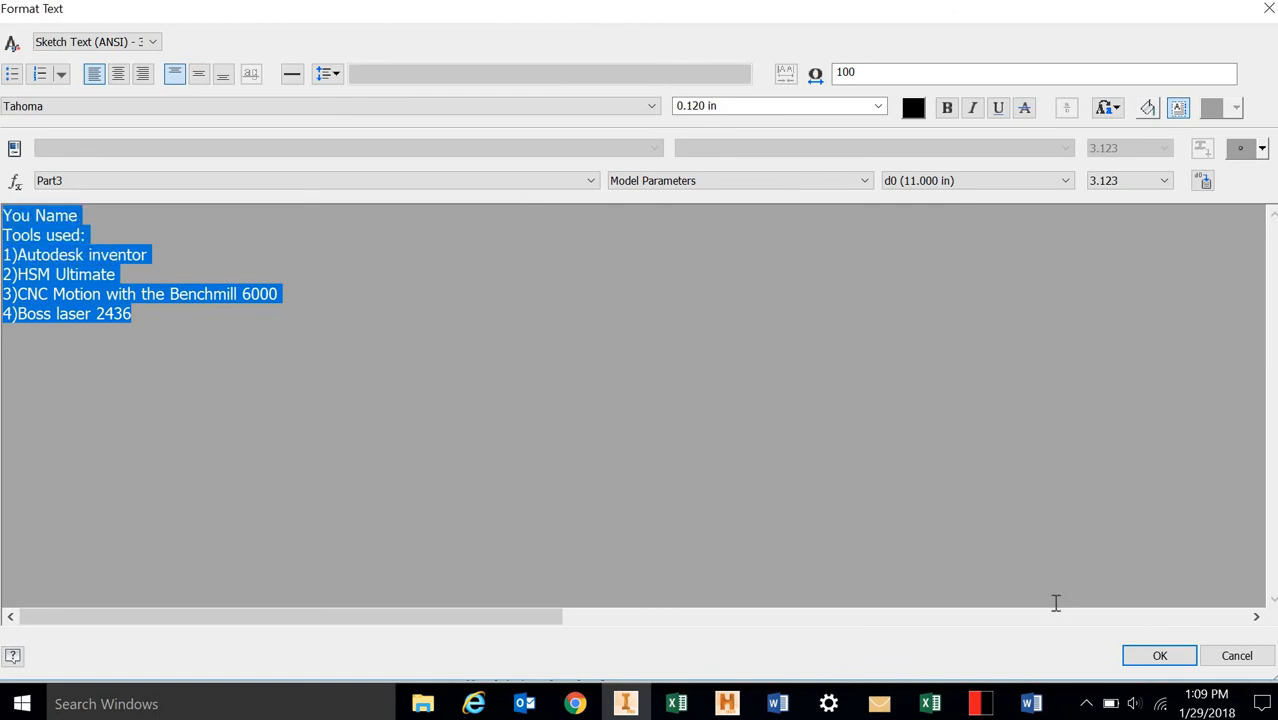
left_click(1159, 656)
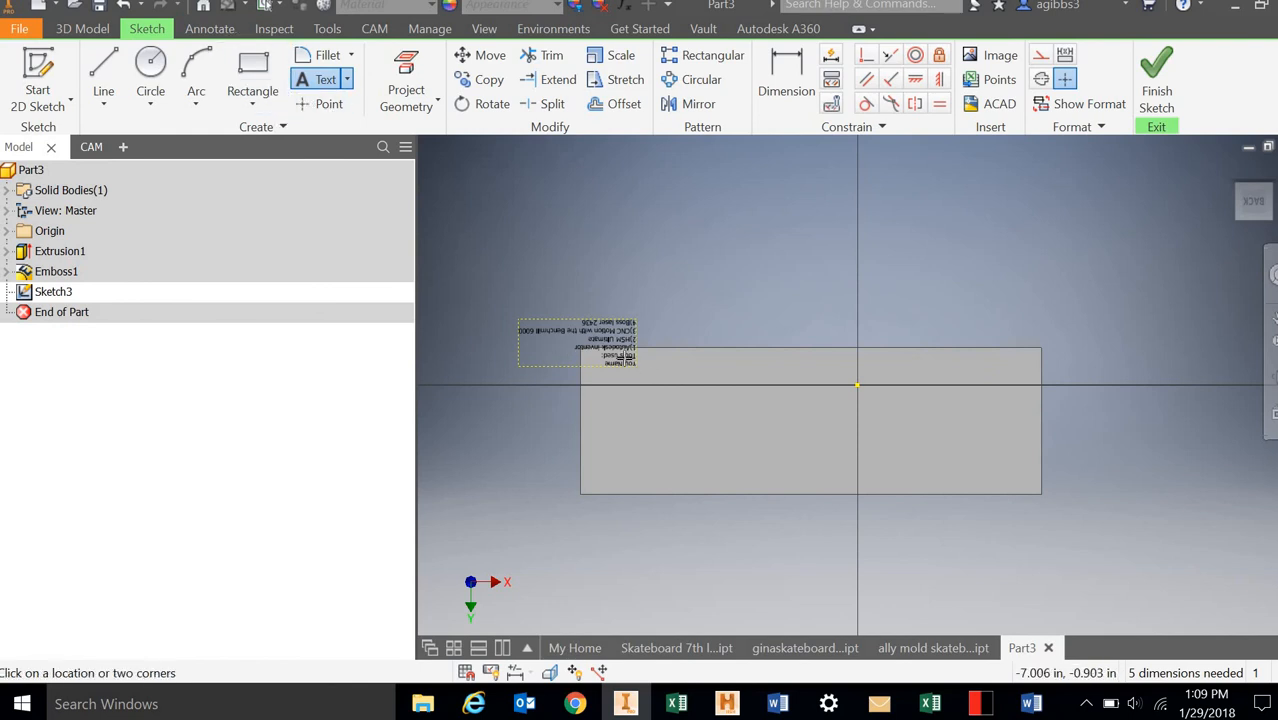
right_click(650, 267)
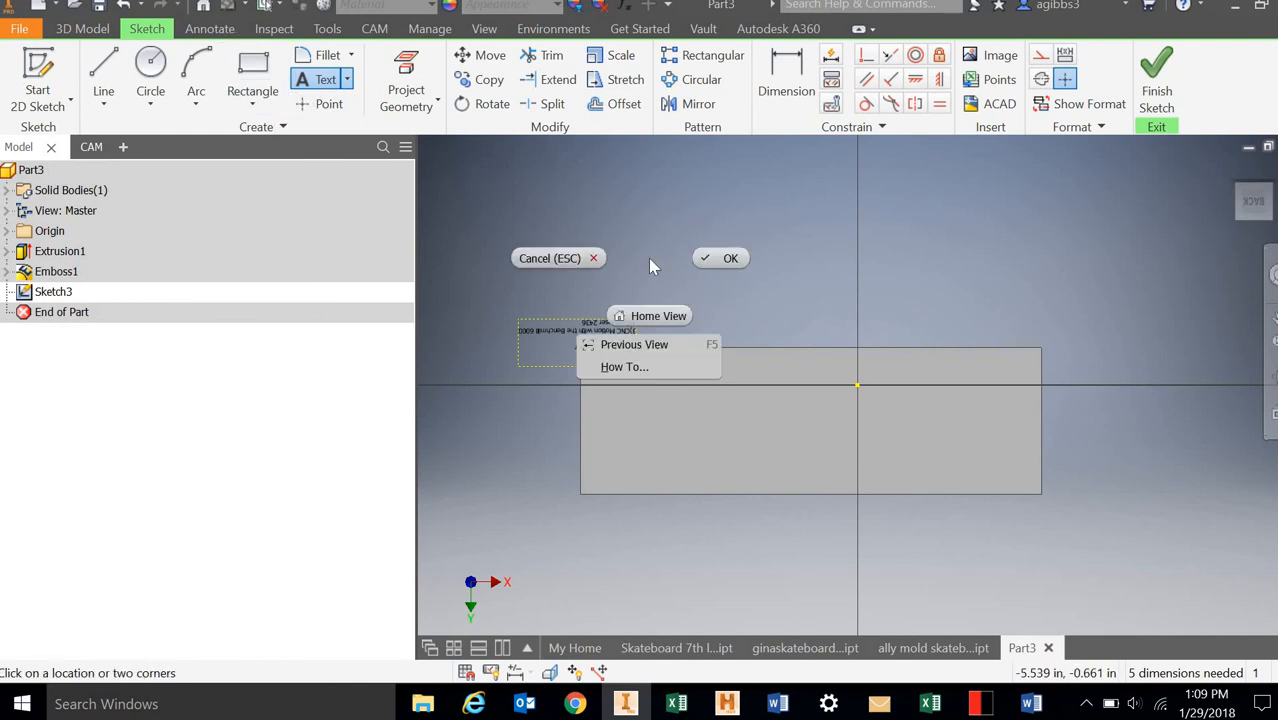
left_click(712, 258)
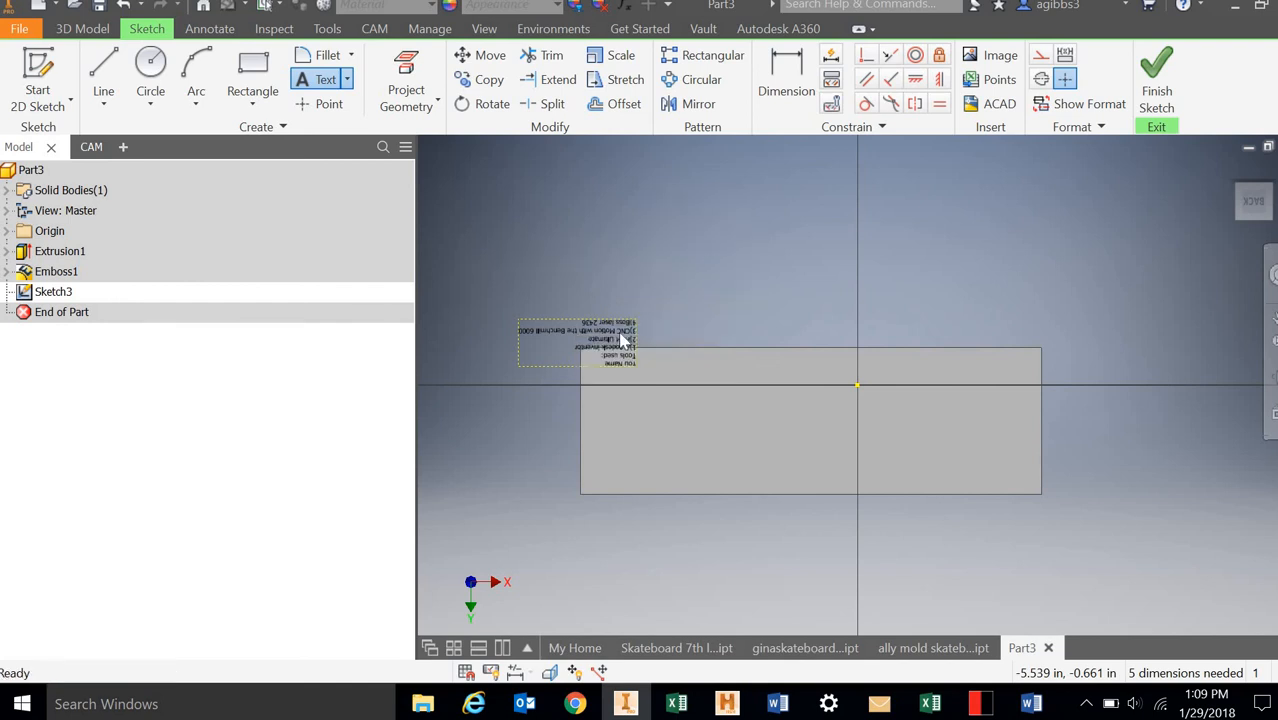
mouse_move(622, 331)
left_mouse_down()
mouse_move(638, 377)
mouse_move(705, 436)
mouse_move(853, 485)
mouse_move(990, 465)
mouse_move(996, 430)
mouse_move(1012, 455)
left_mouse_up()
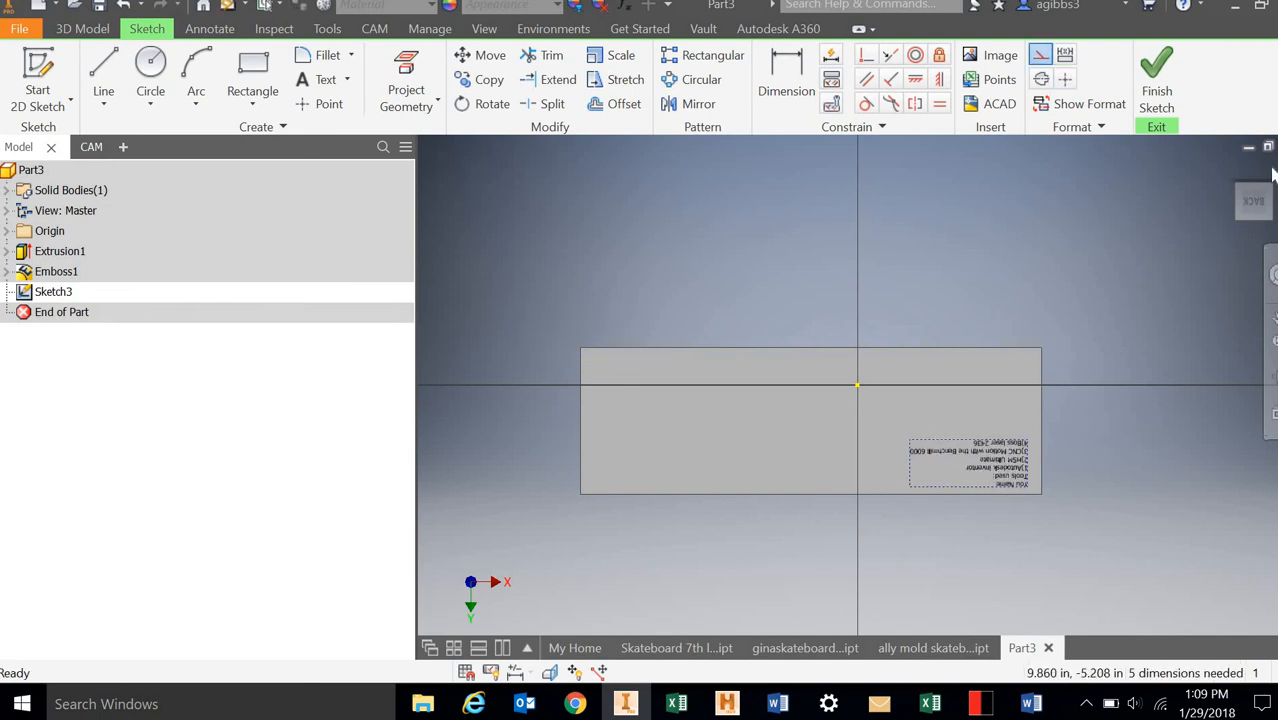
- Check the text's reading direction on the underside and finish the sketch
mouse_move(1255, 202)
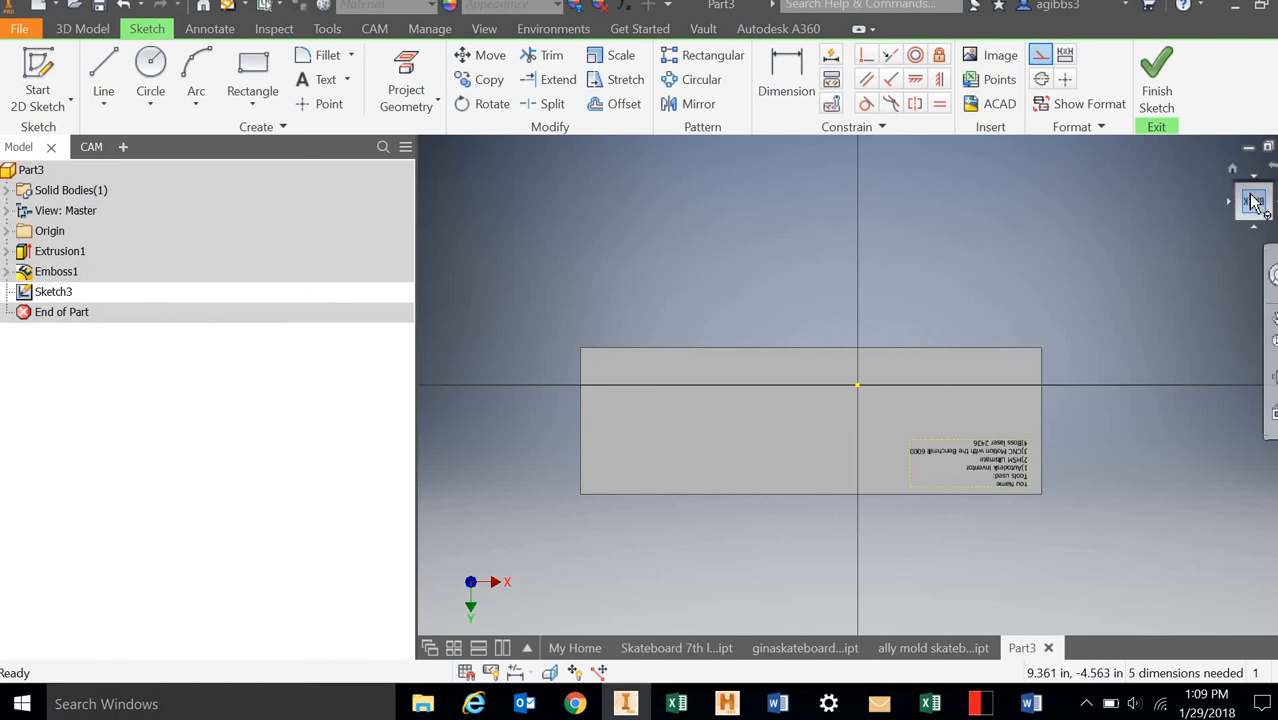
left_click(1271, 168)
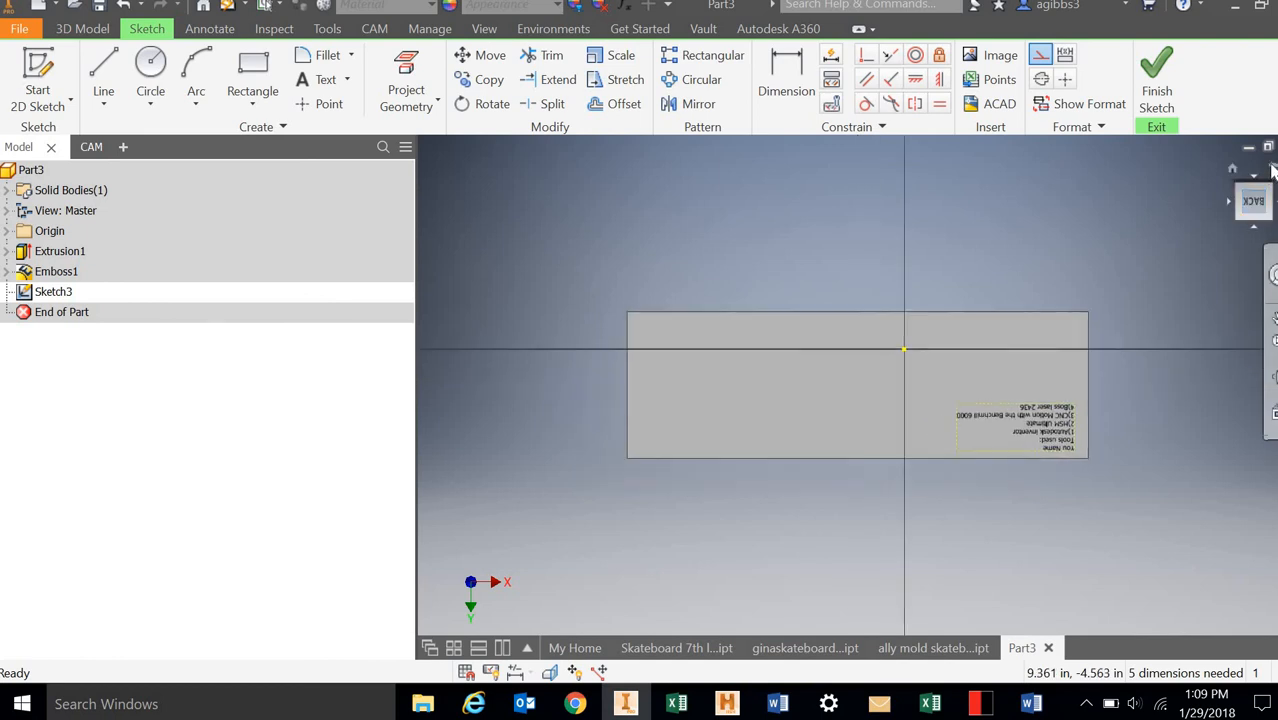
left_click(1271, 168)
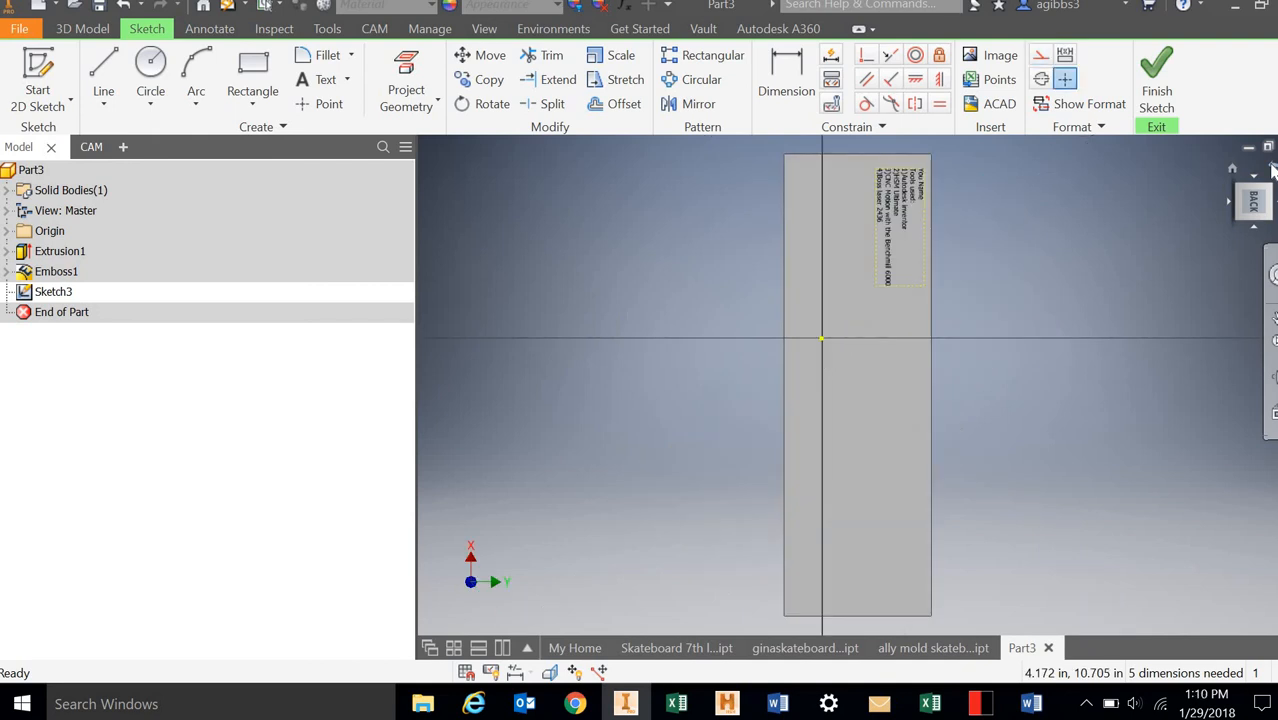
left_click(1271, 168)
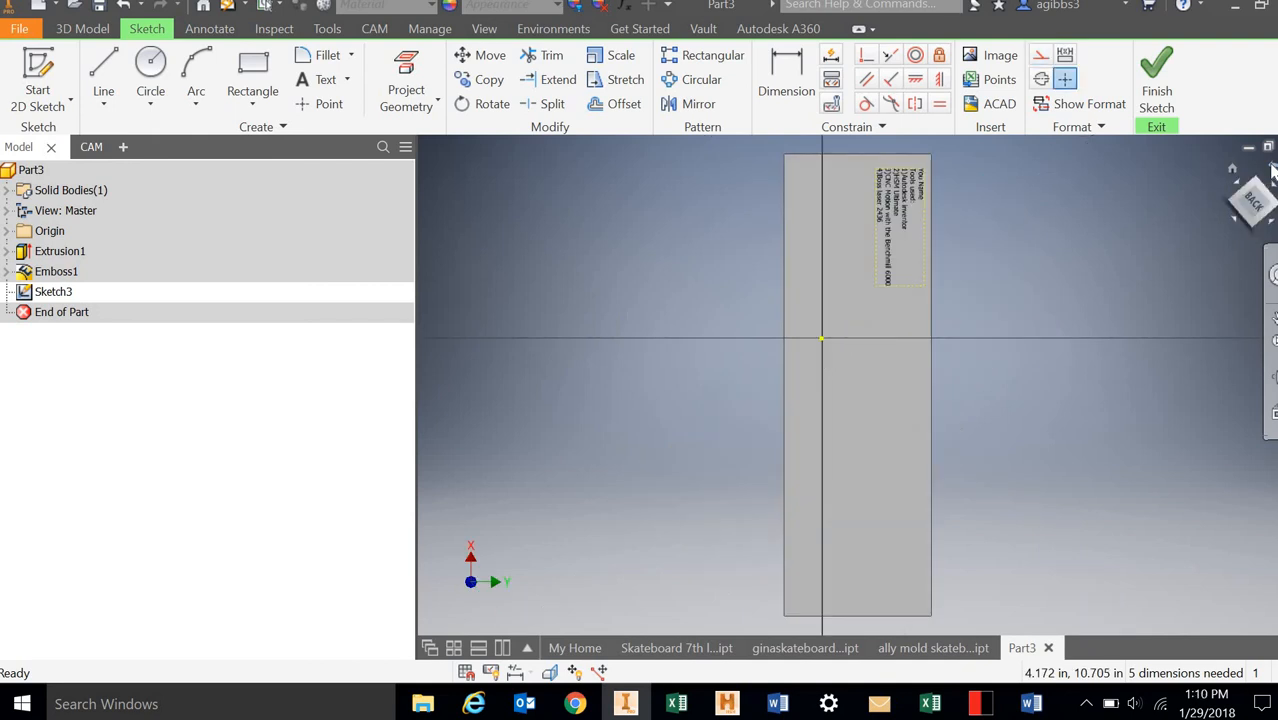
left_click(1157, 75)
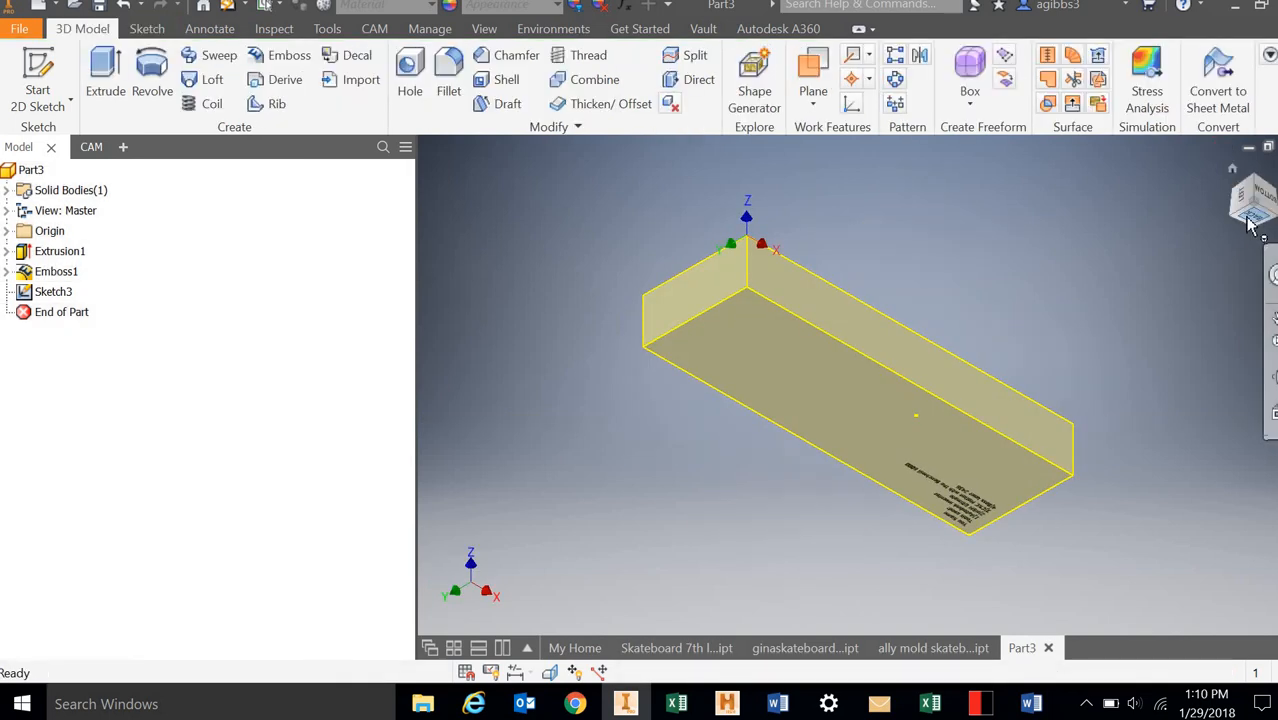
- Try to extrude the underside text .05 in into the block
left_click(104, 72)
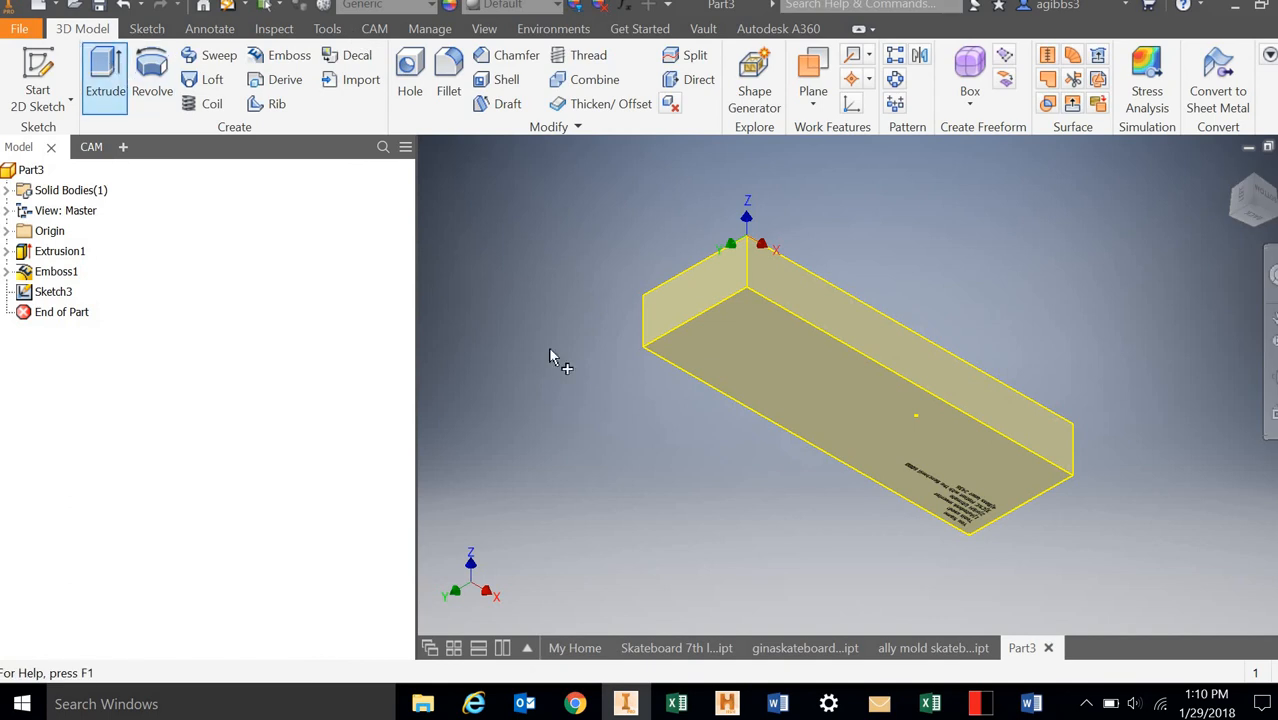
left_click(975, 515)
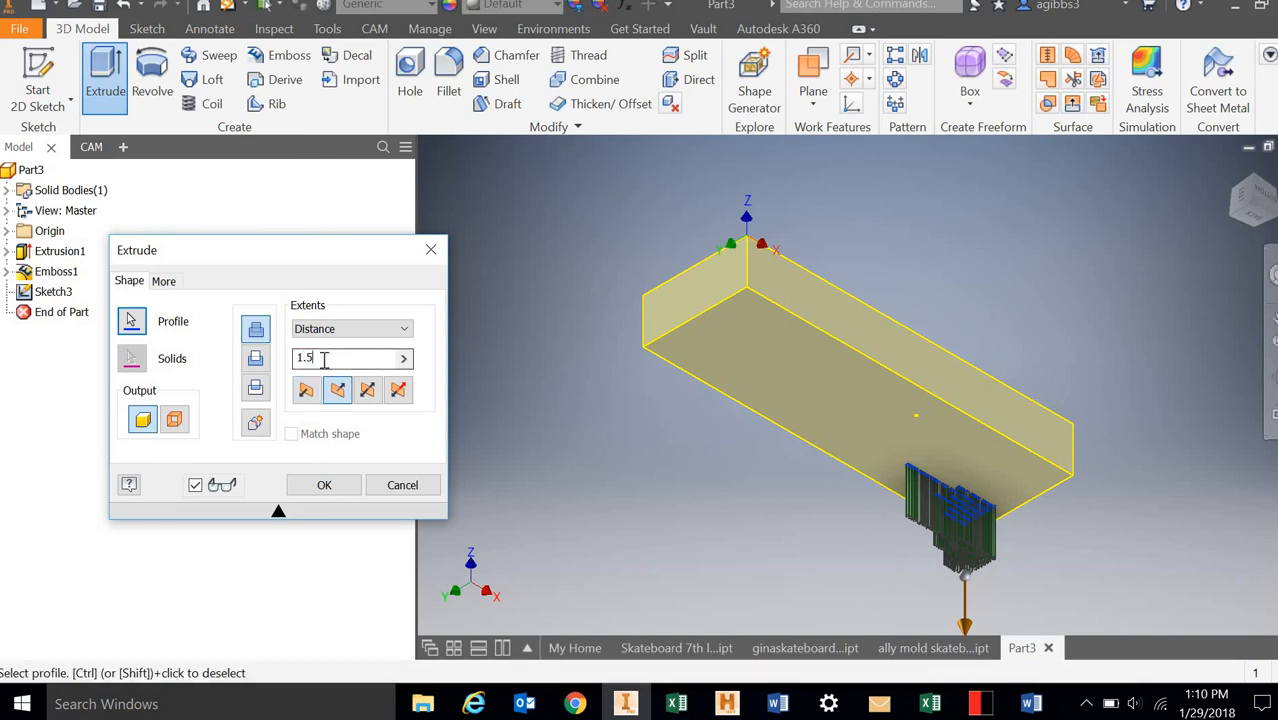
left_click(268, 358)
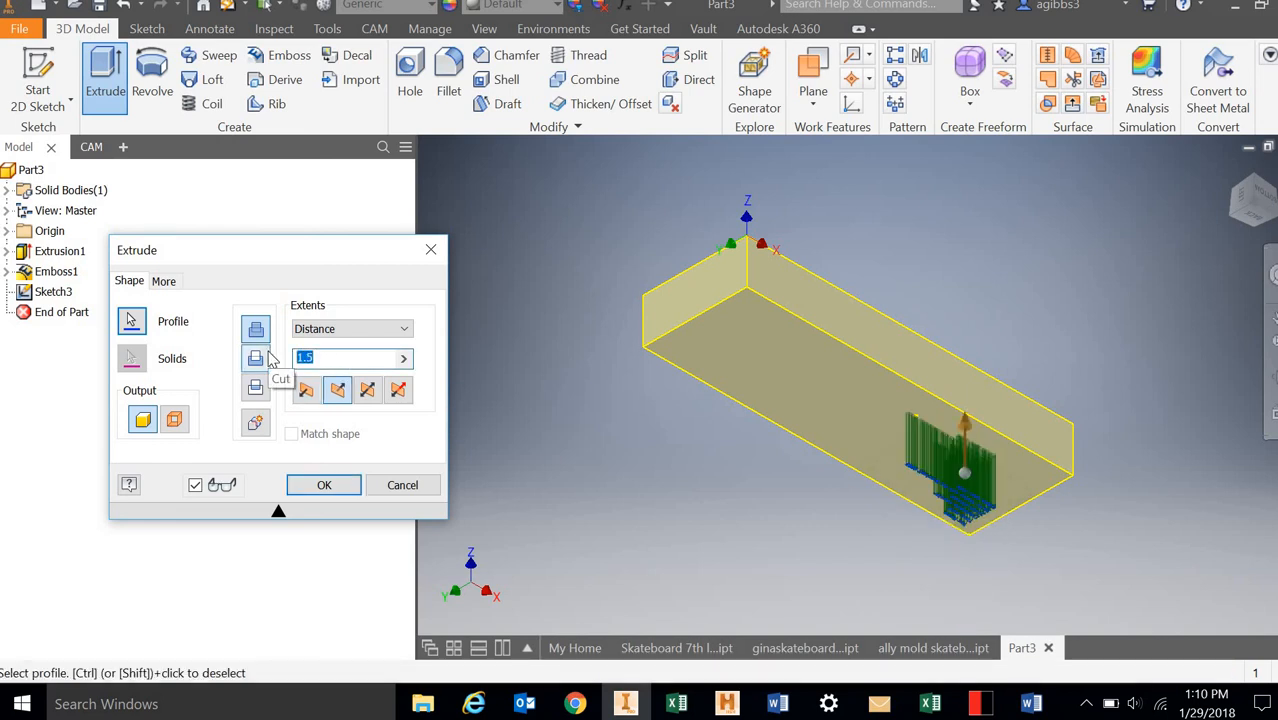
type(".")
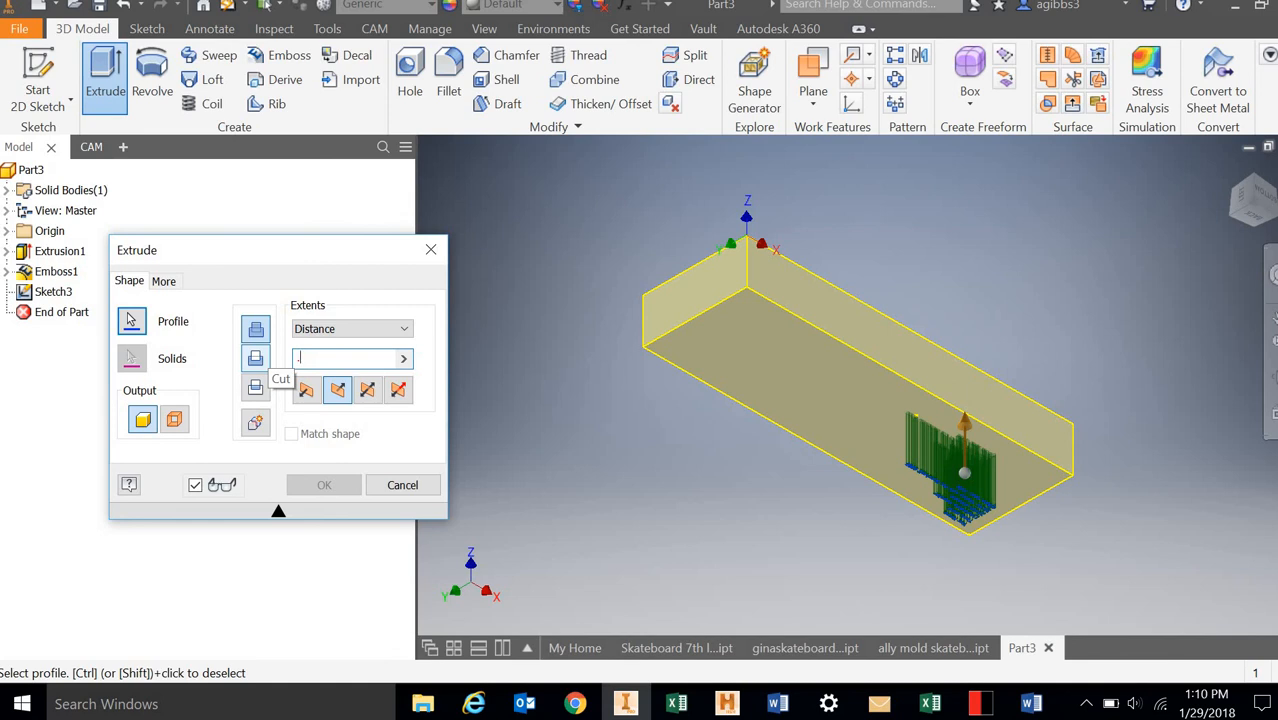
type("05")
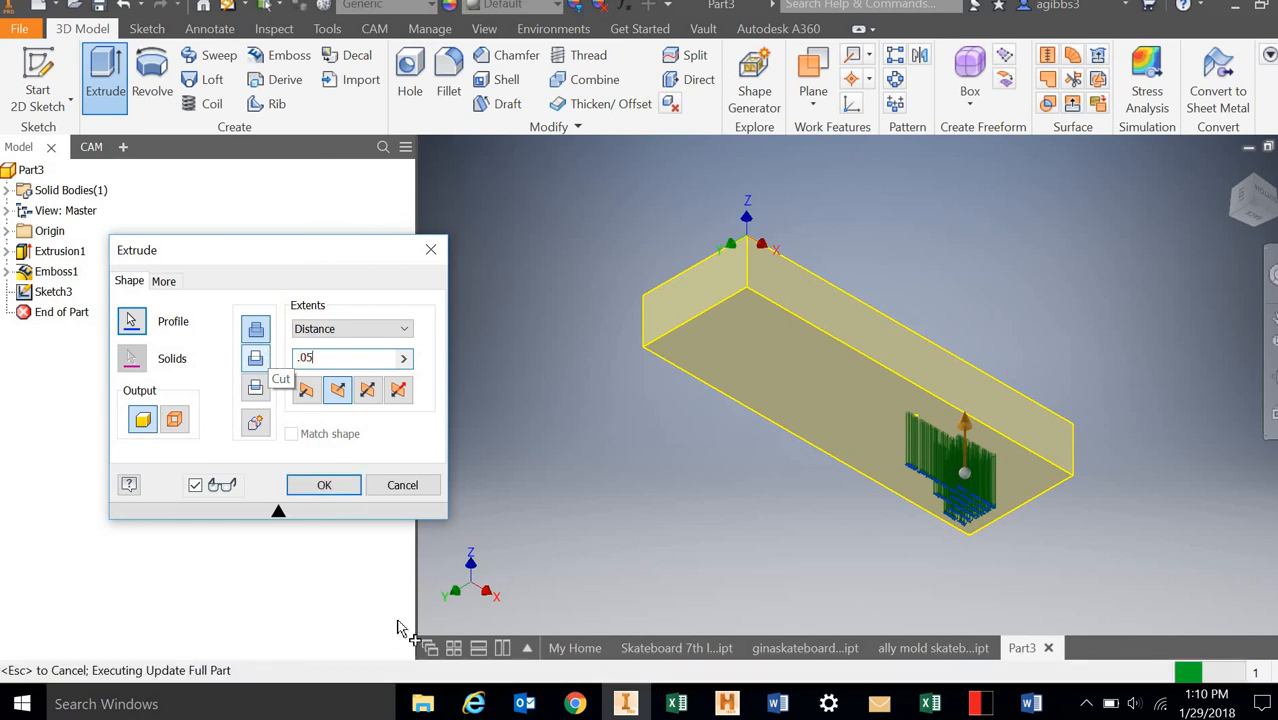
left_click(350, 485)
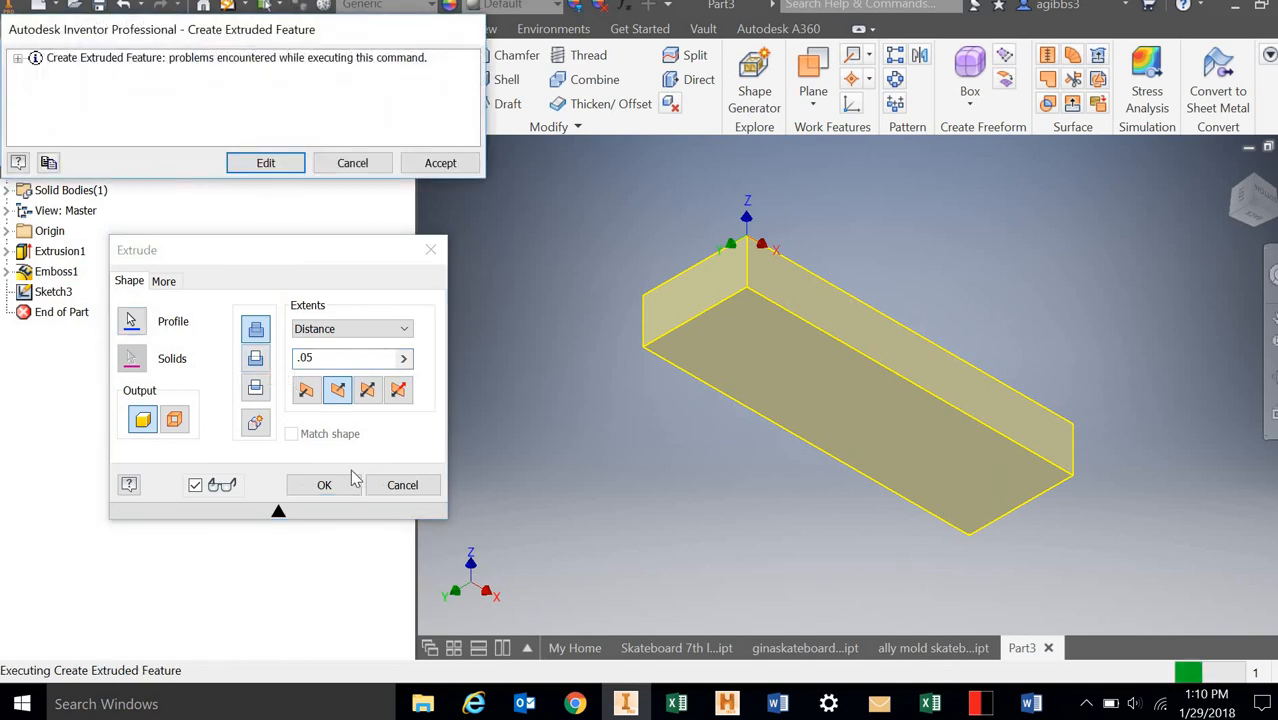
left_click(350, 163)
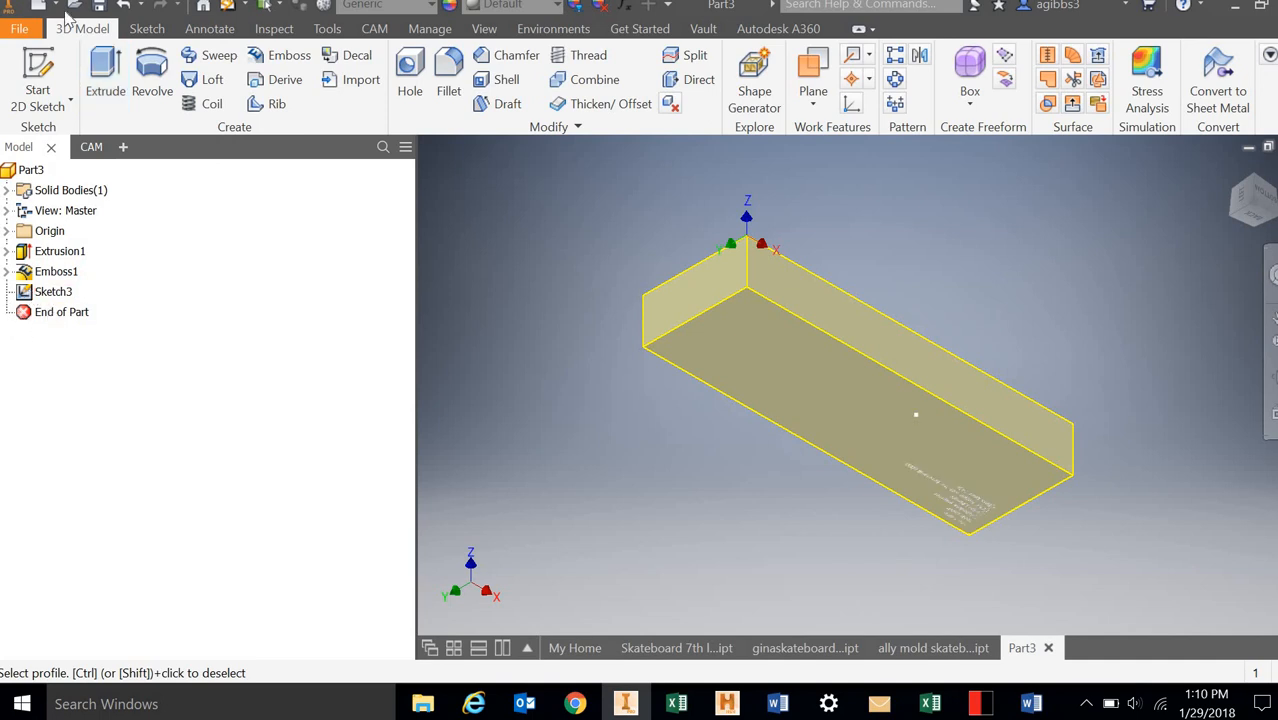
- Extrude the underside text outward from the block as a joined solid with a distance of .05 in
key("e")
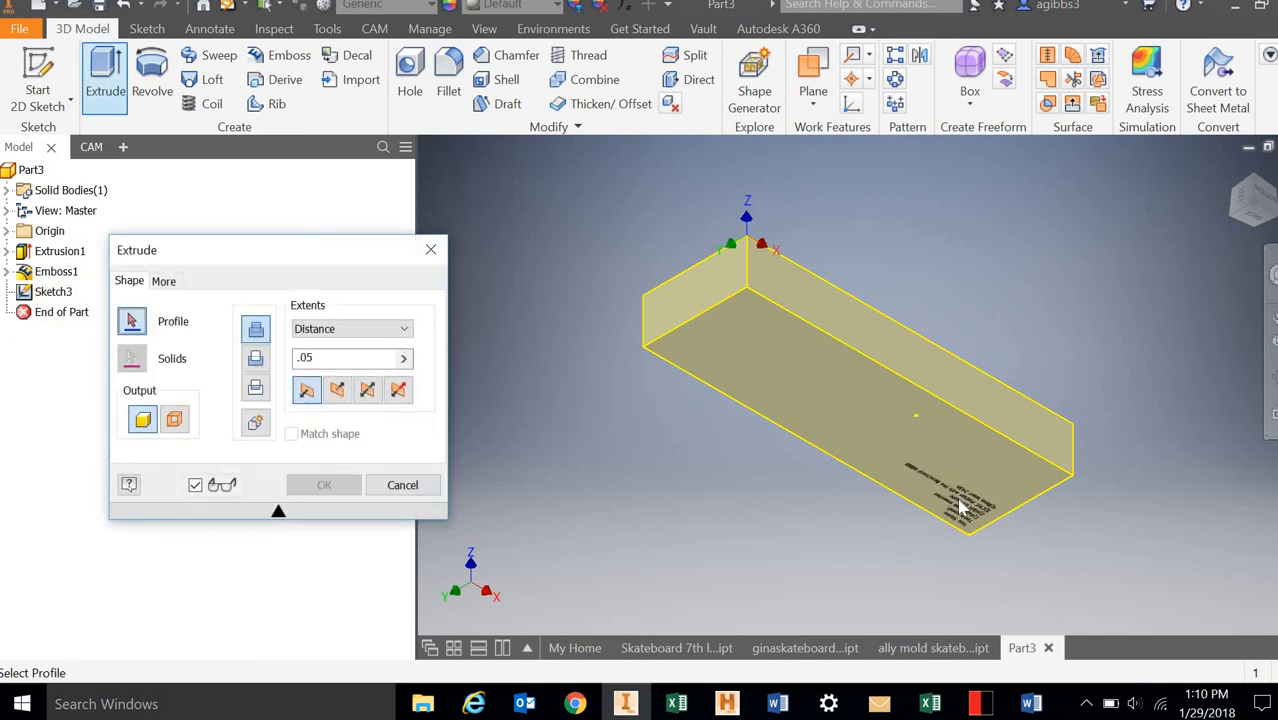
scroll(962, 510, "down", 2)
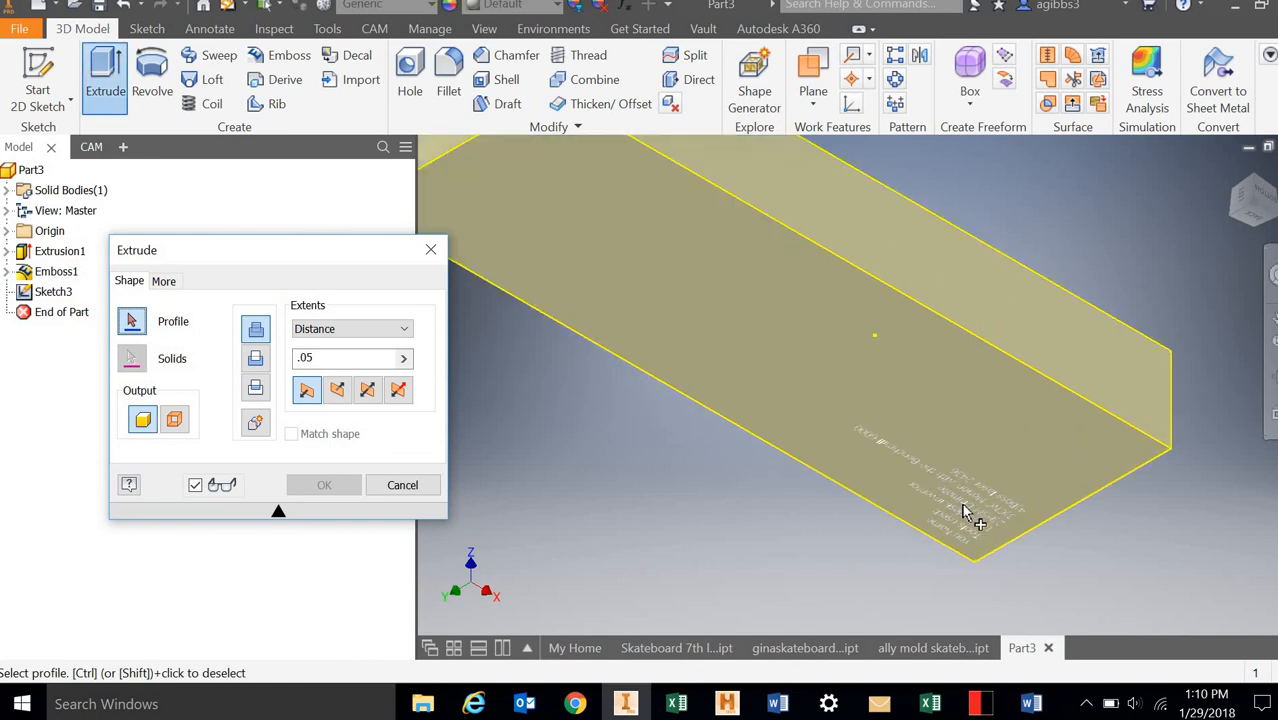
left_click(962, 510)
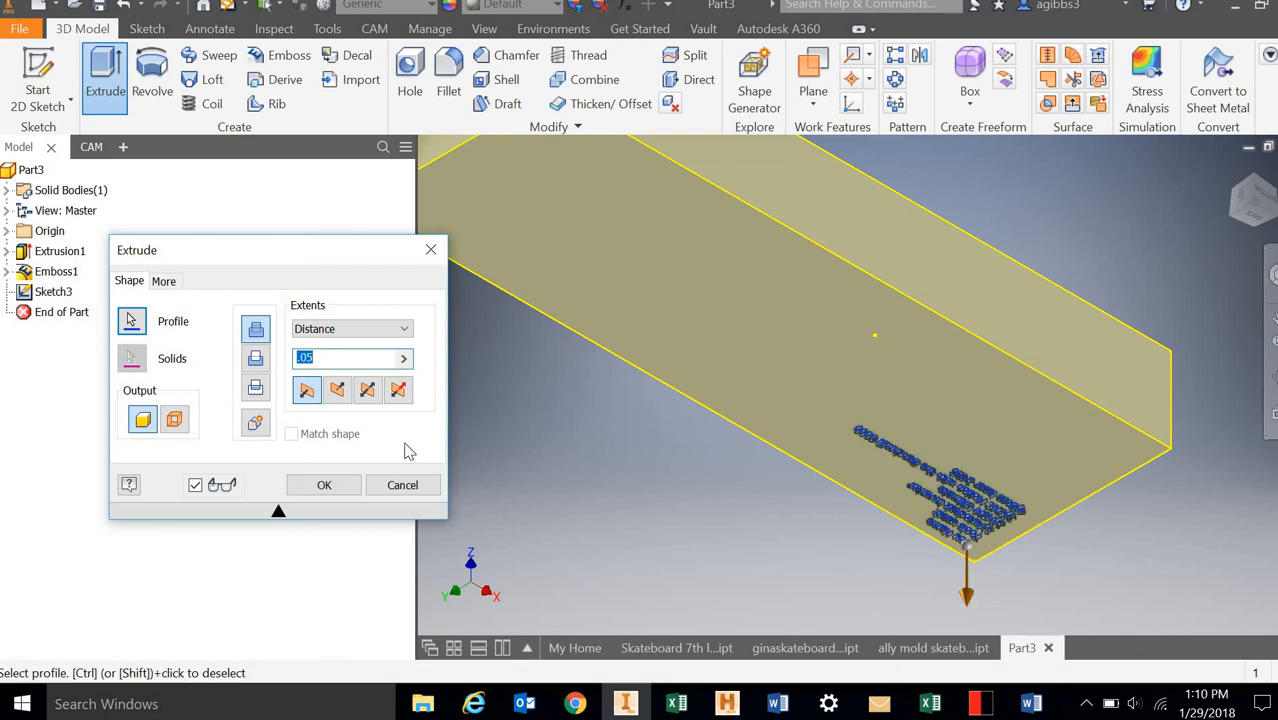
left_click(289, 487)
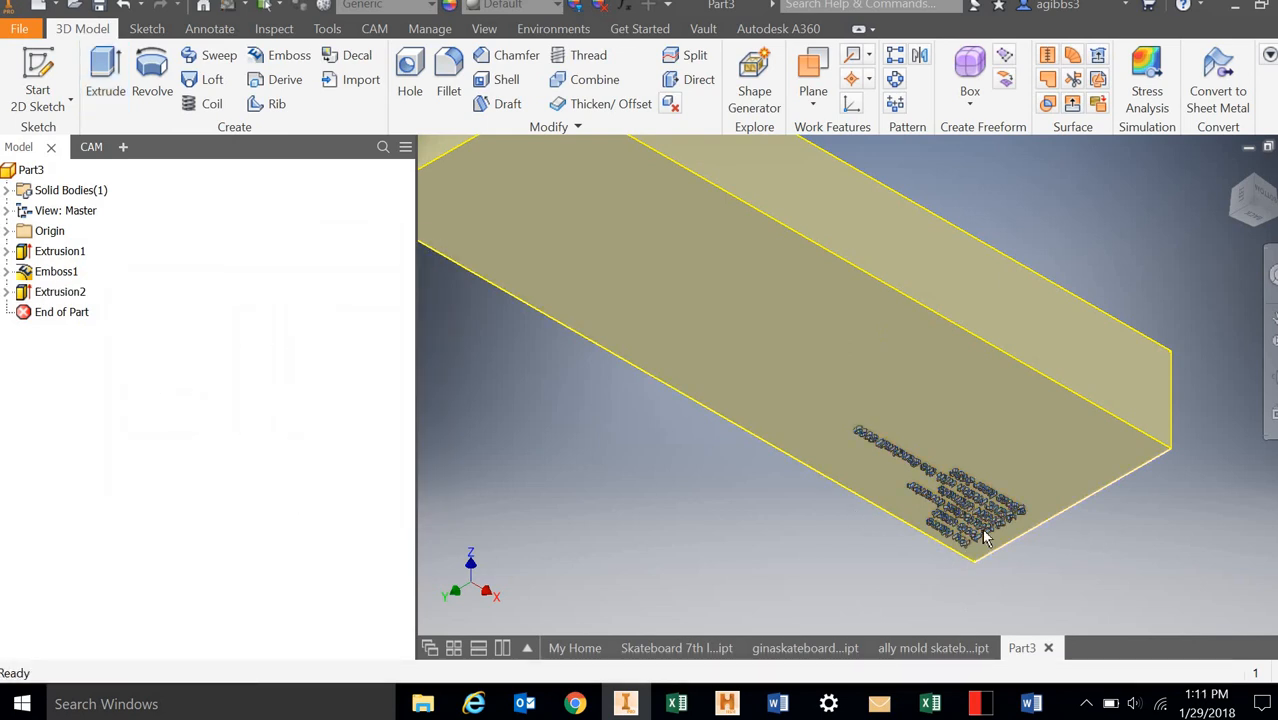
scroll(982, 533, "down", 5)
scroll(979, 517, "up", 5)
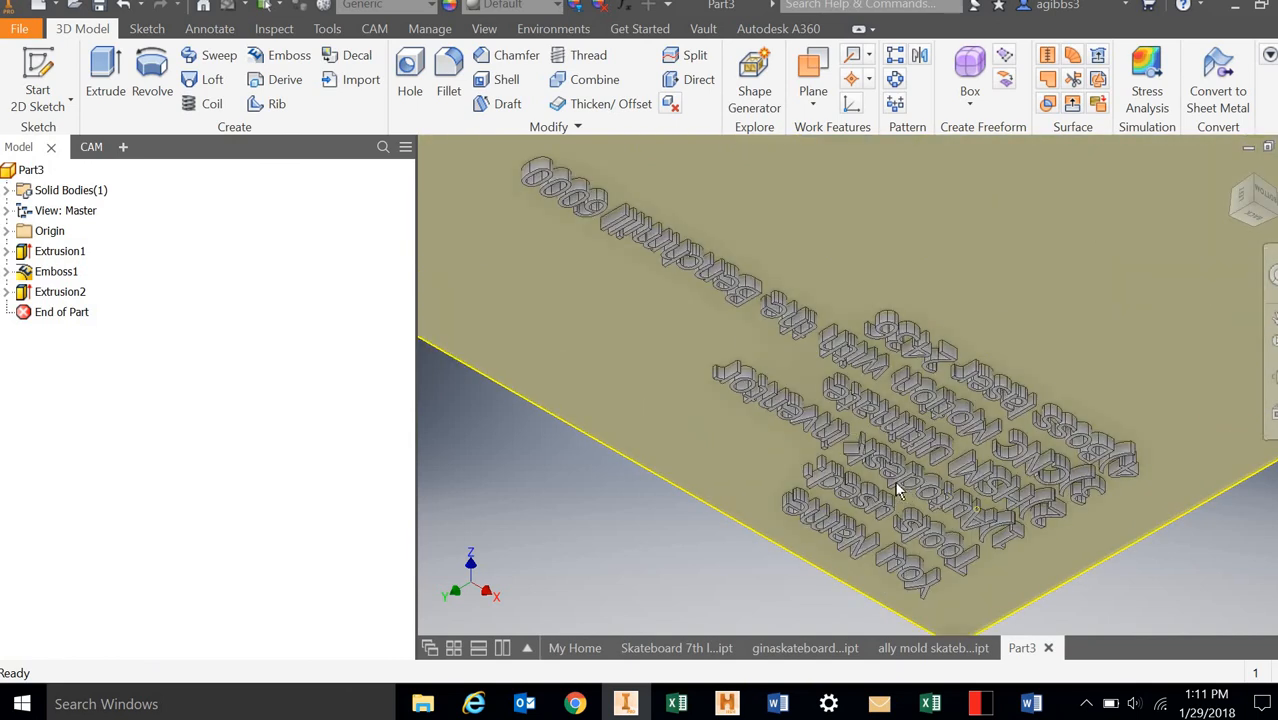
- Start exporting the block's underside face with AutoCAD DXF as the file type
left_click(1256, 222)
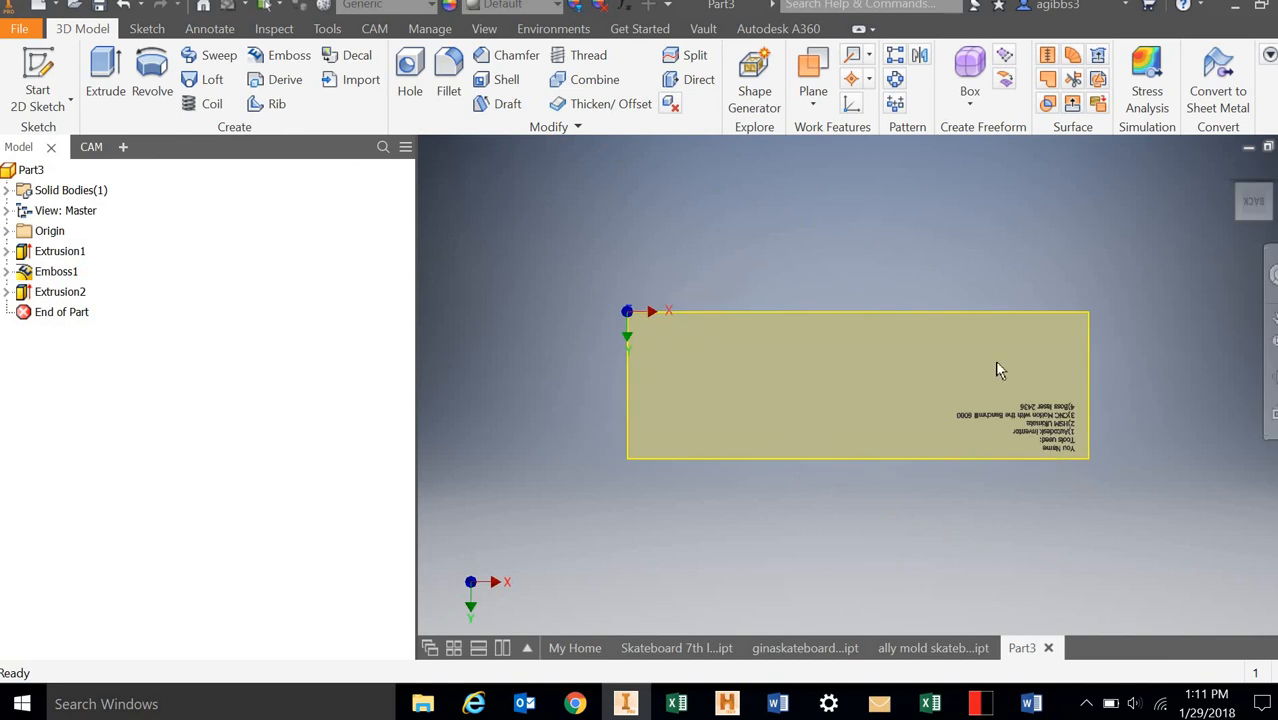
right_click(897, 403)
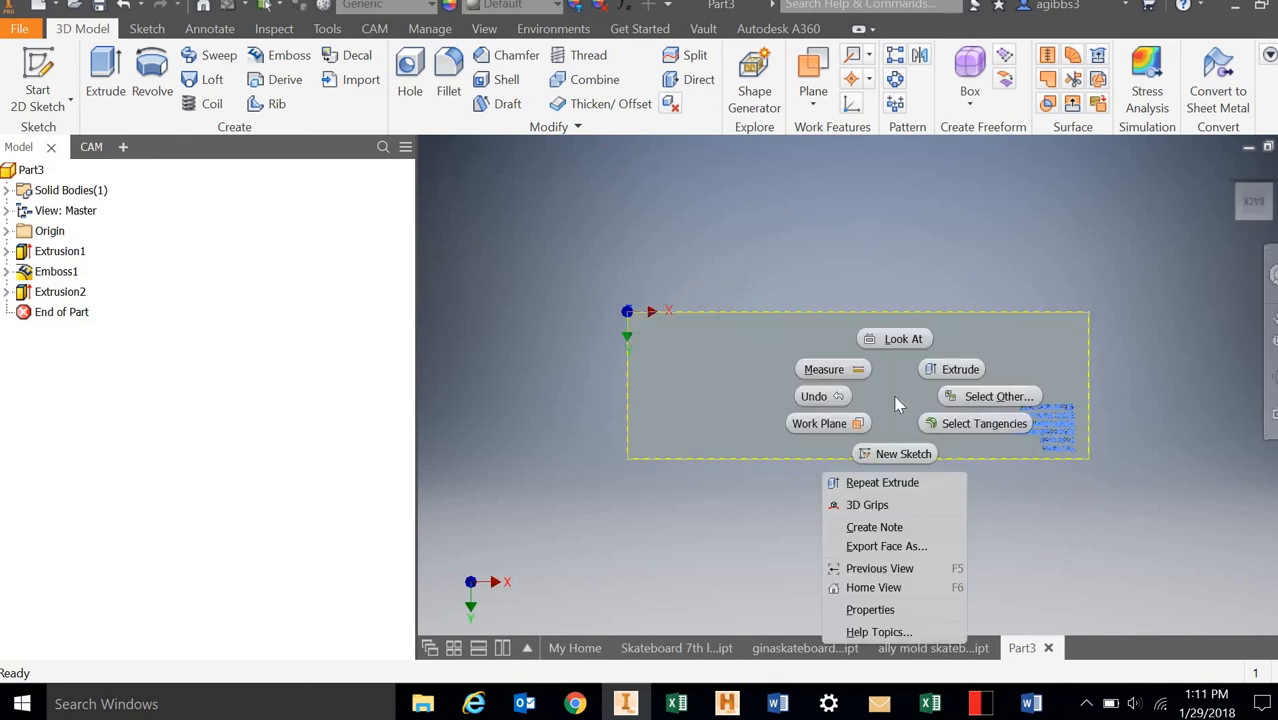
left_click(877, 545)
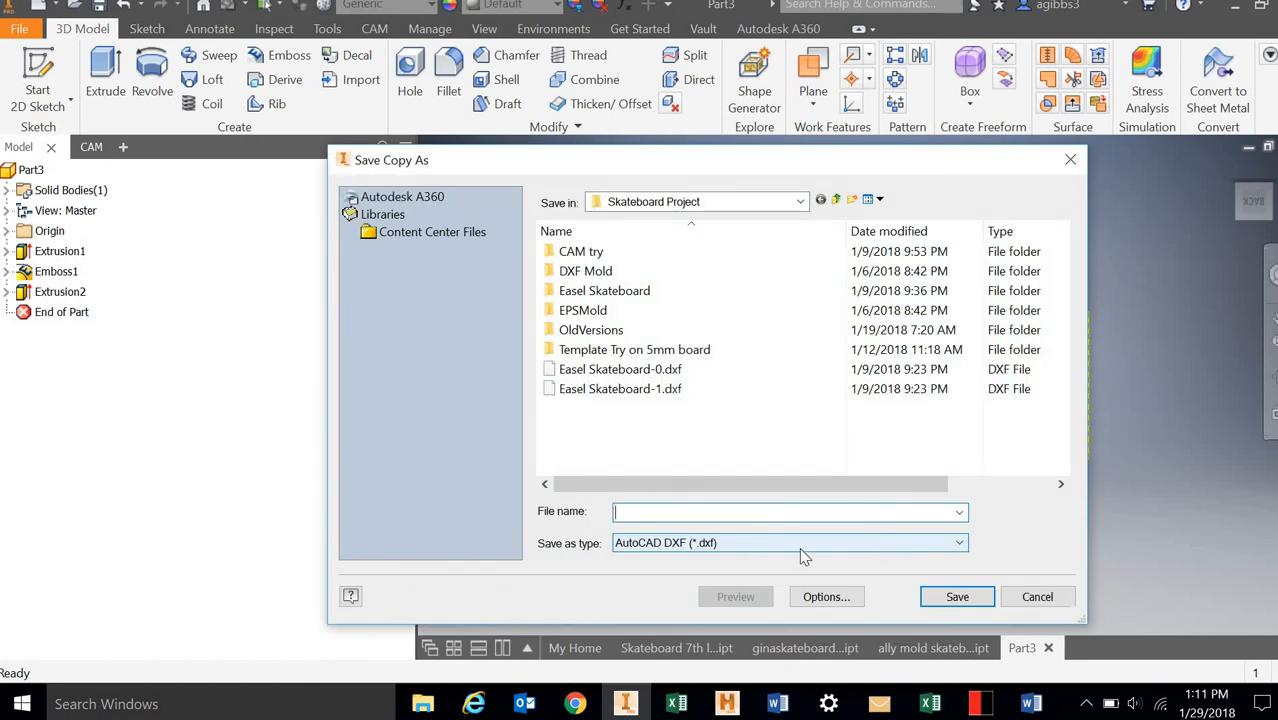
left_click(799, 547)
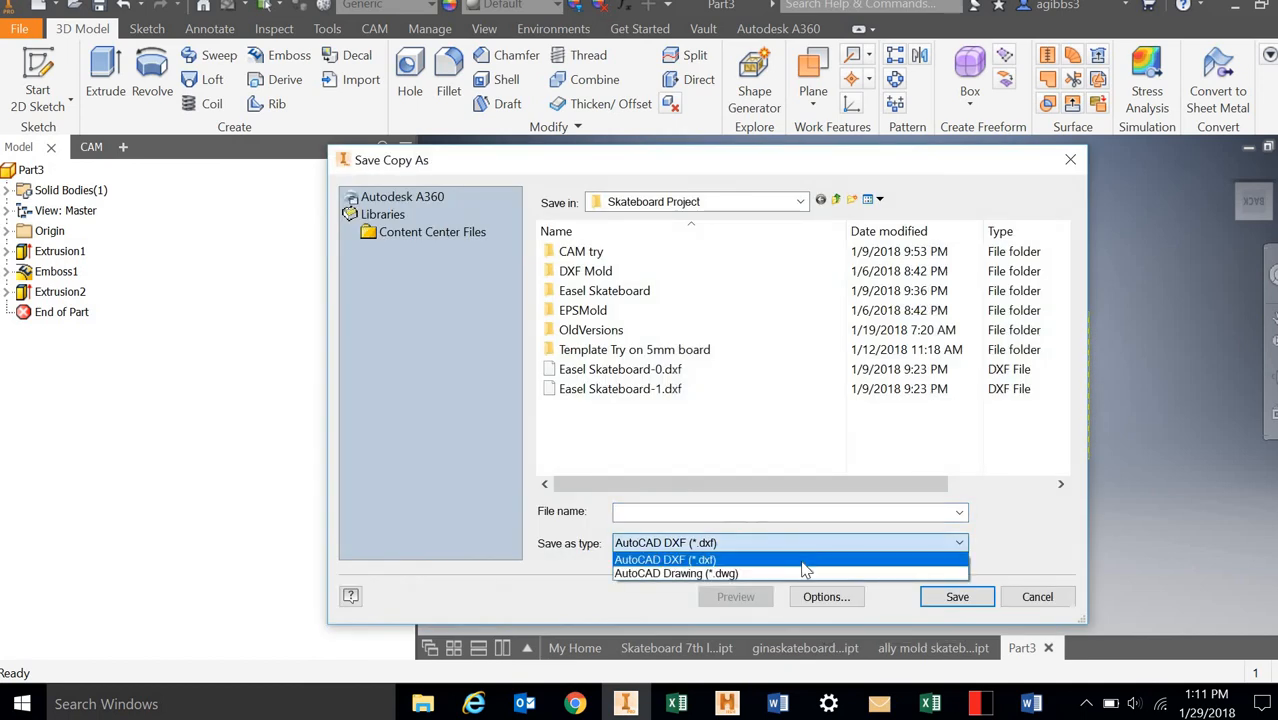
left_click(807, 558)
- Create a folder named "Name Plate" in 05. CIM and open it as the save location
left_click(716, 204)
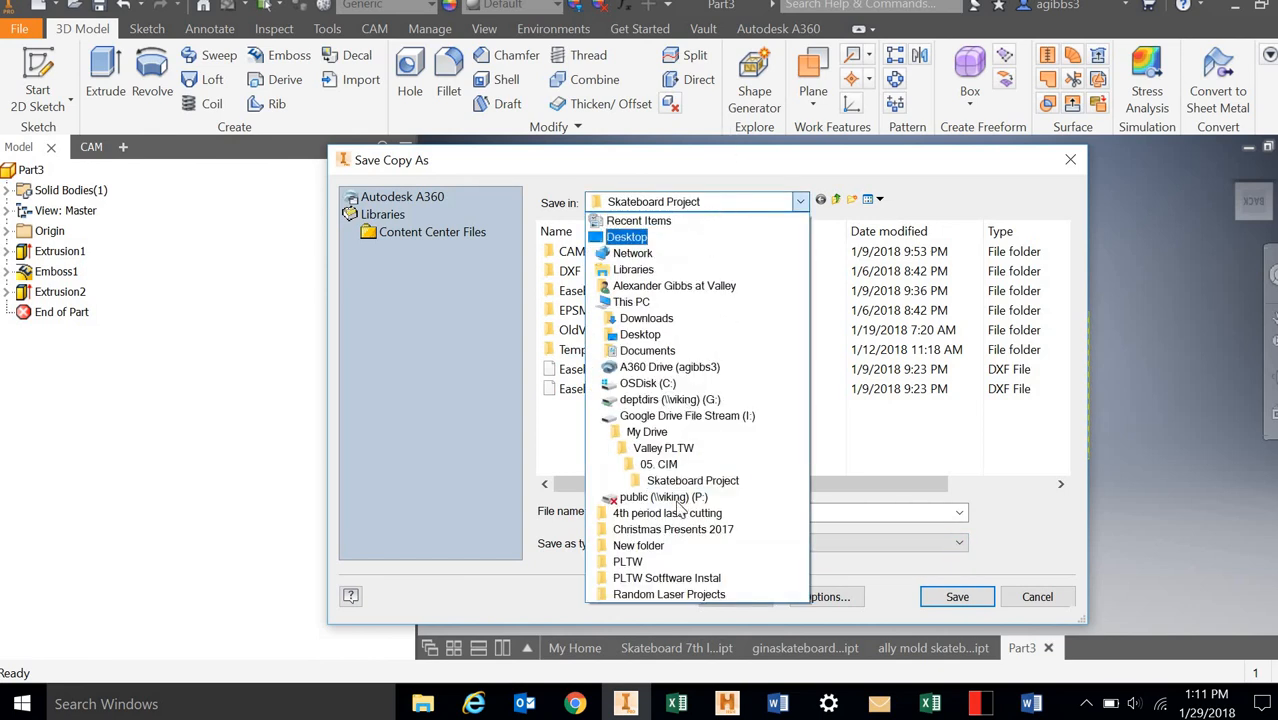
left_click(657, 464)
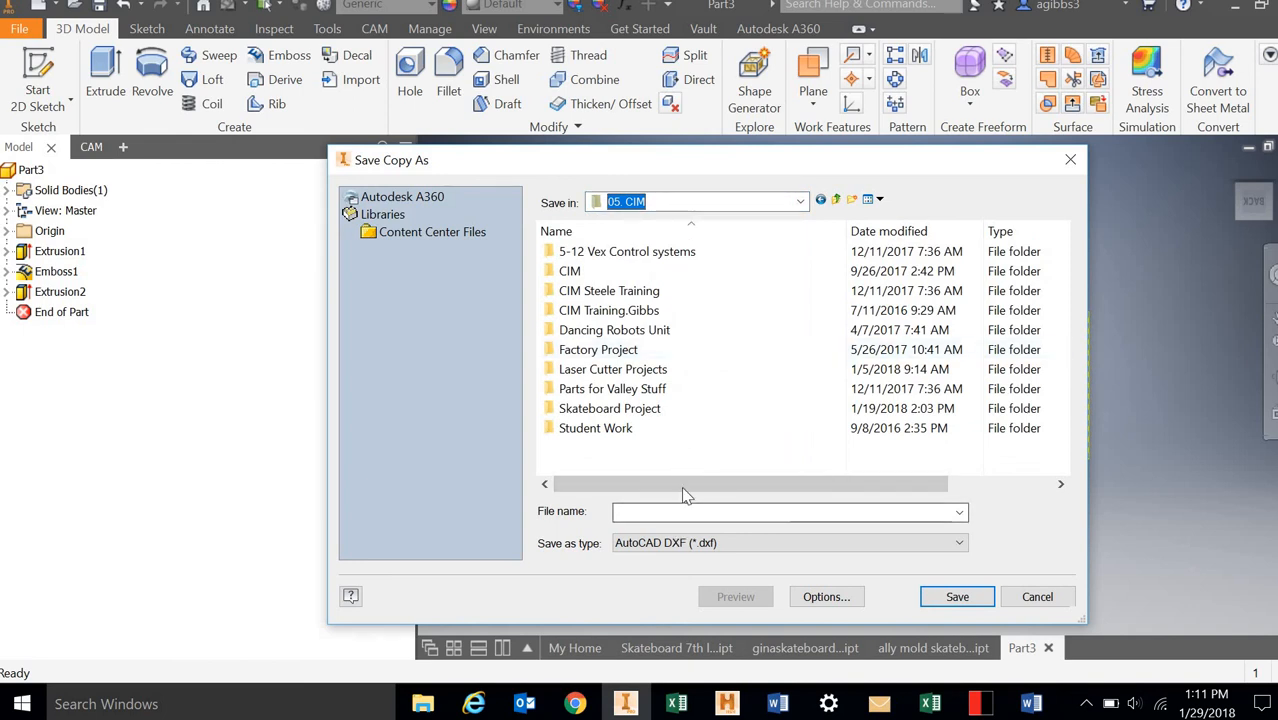
left_click(851, 199)
type("Name Plate")
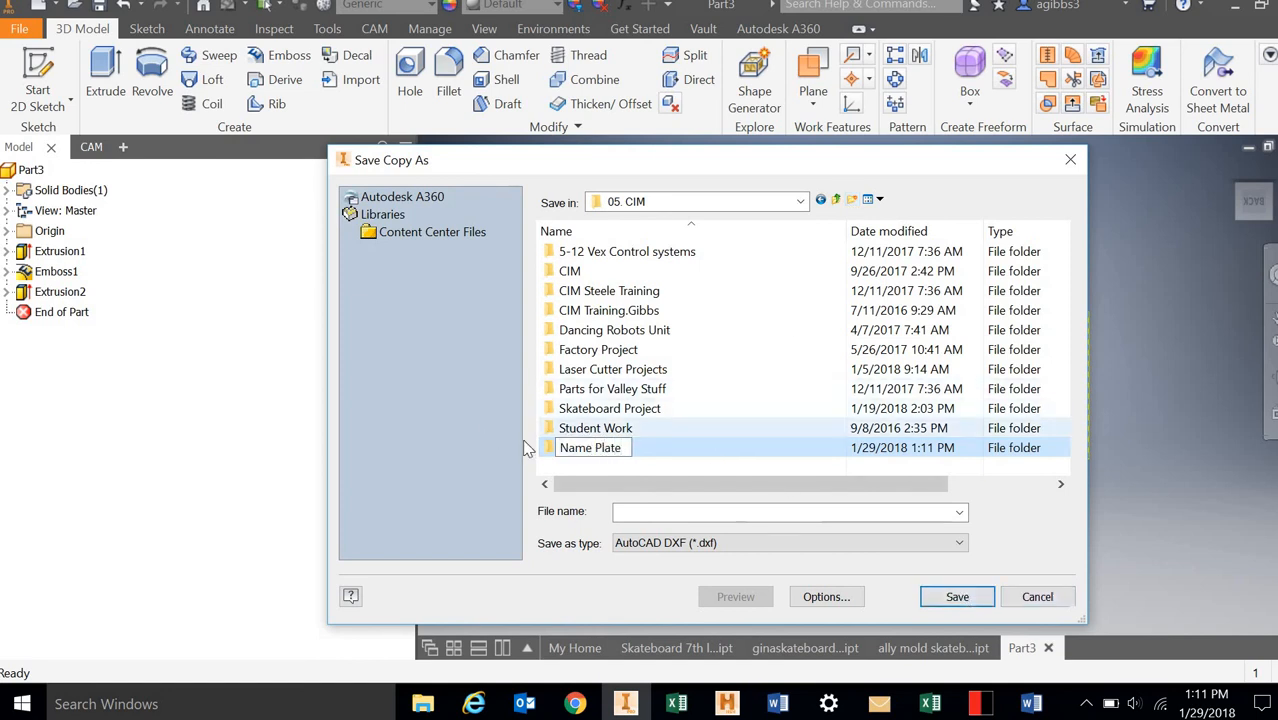
double_click(553, 452)
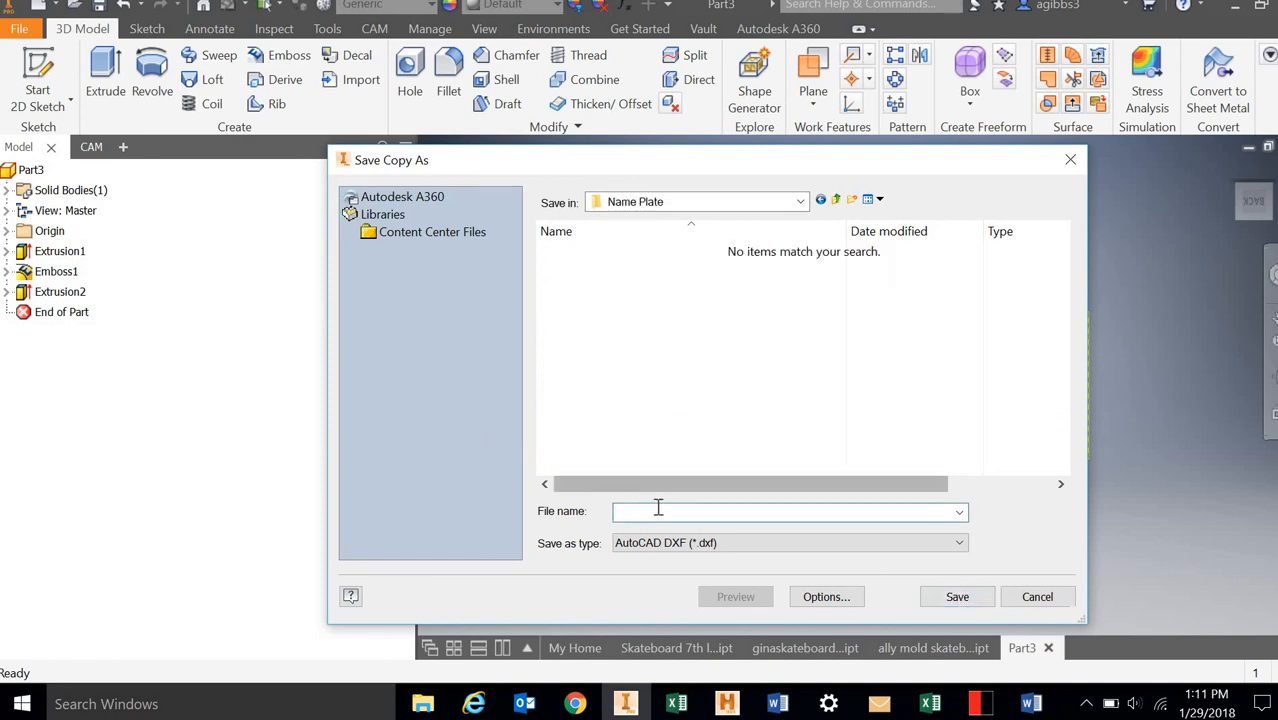
- Name the DXF file "Backside" followed by the person's title and surname, and save it
type("Ba")
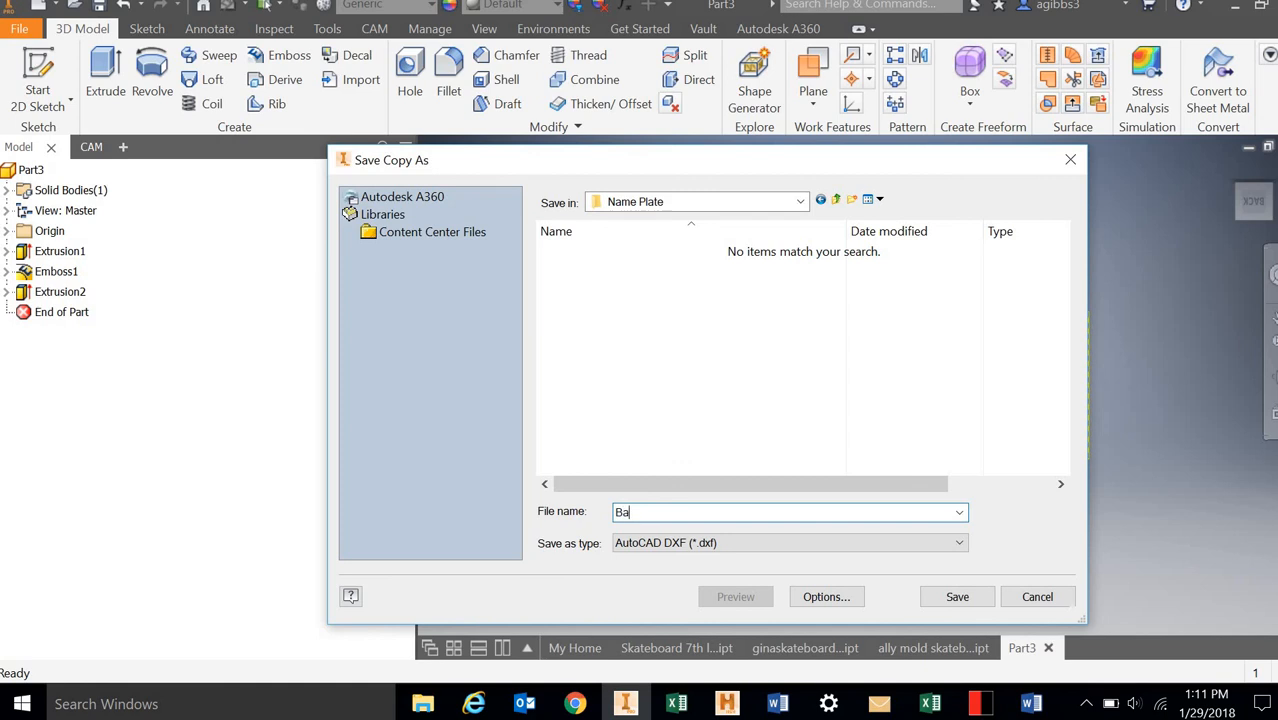
type("ckside Mr GIb")
key("BackSpace")
type("ibbs")
left_click(955, 597)
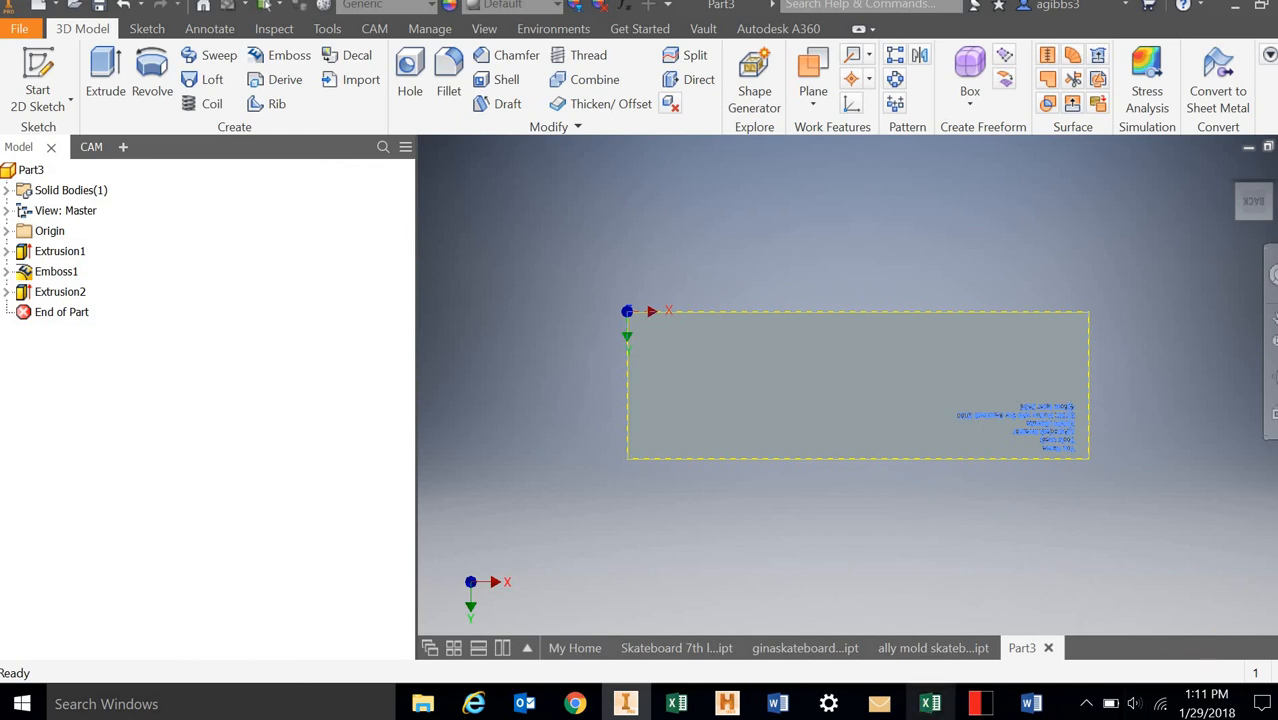
mouse_move(928, 705)
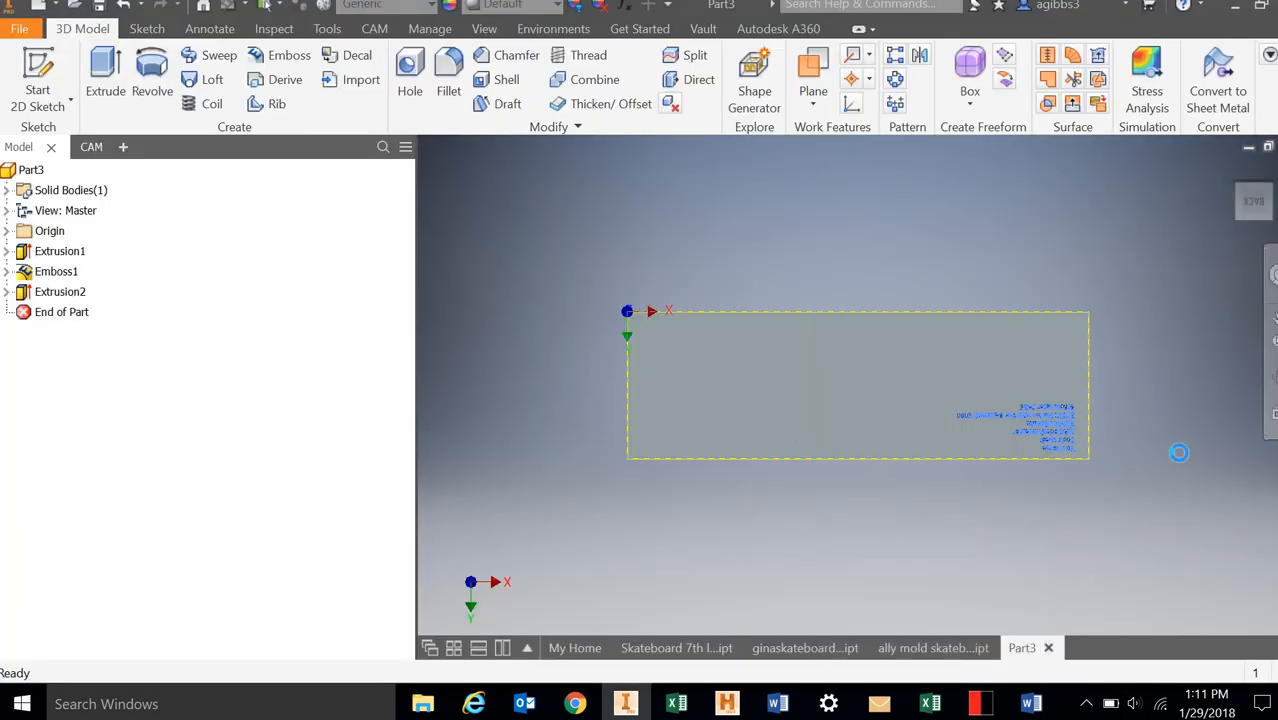